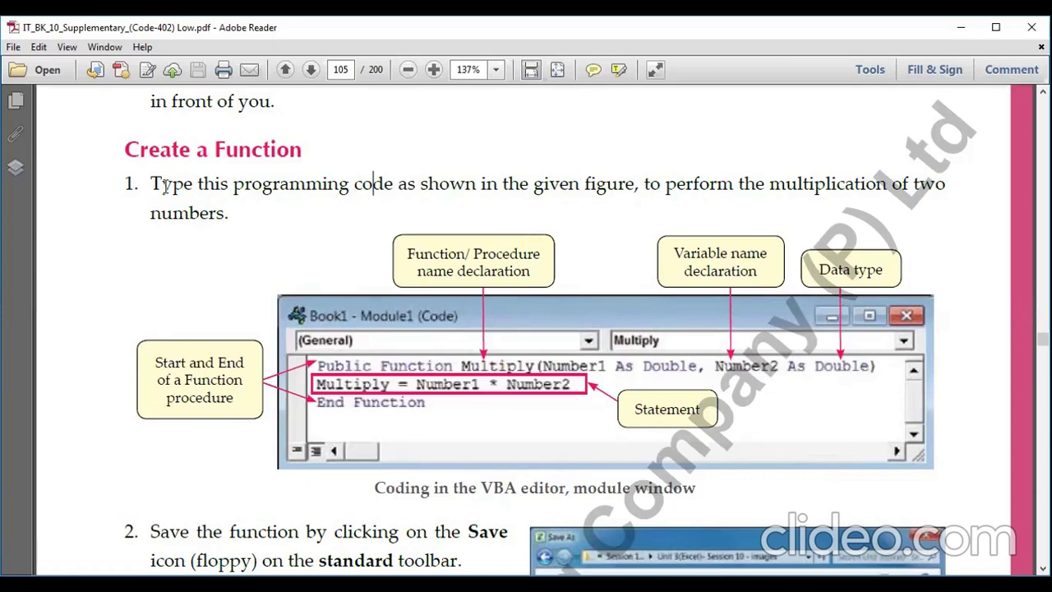
Scroll the PDF up and down to reach step 2 of the module instructions
scroll(170, 187, "up", 1)
scroll(170, 187, "up", 1)
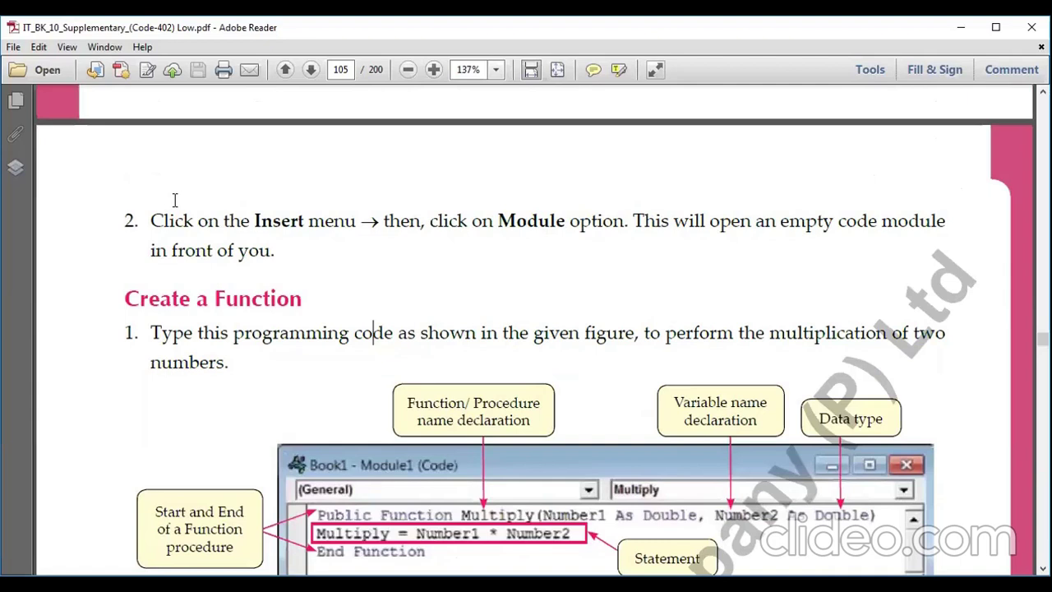
scroll(174, 201, "down", 1)
scroll(175, 200, "down", 1)
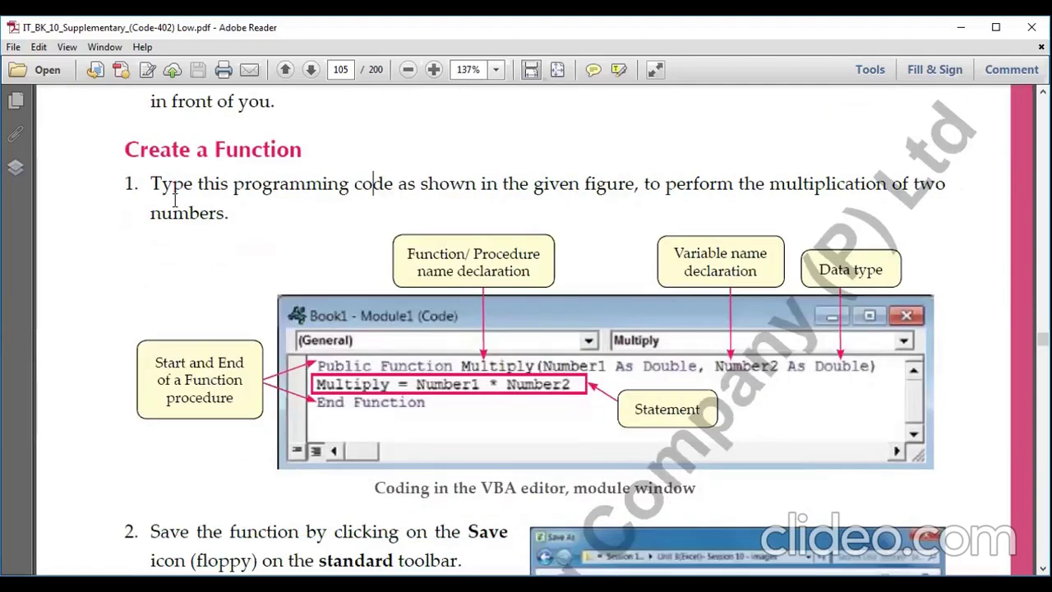
scroll(307, 198, "up", 1)
scroll(311, 208, "up", 4)
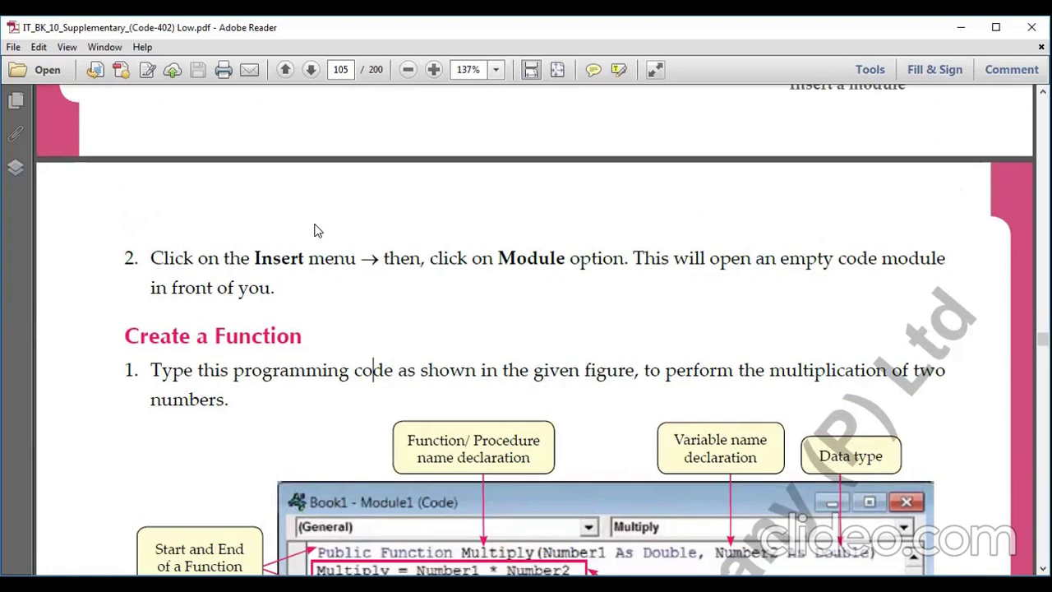
scroll(313, 224, "up", 5)
scroll(313, 222, "up", 7)
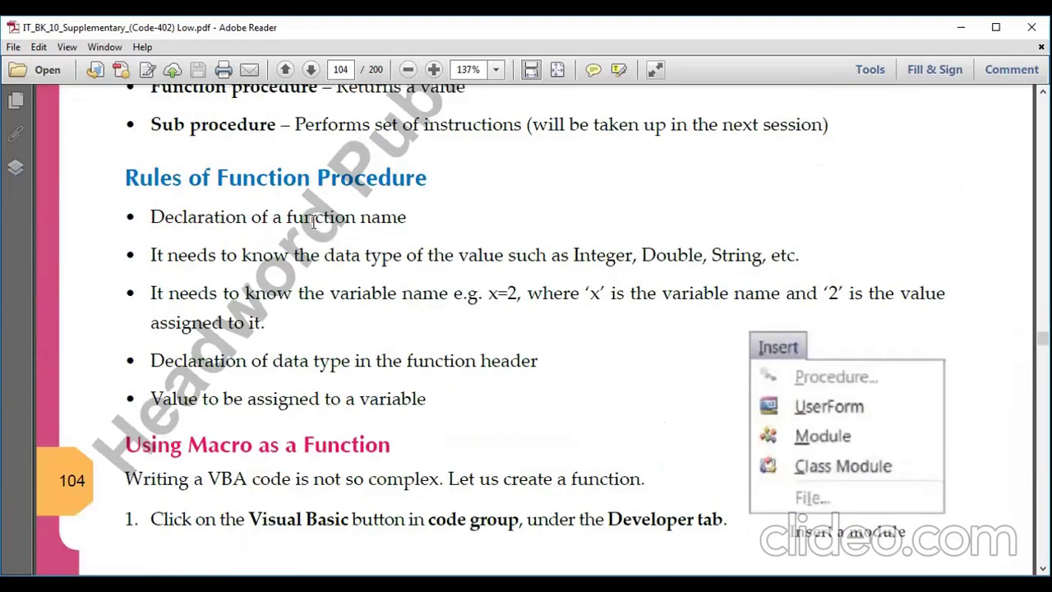
scroll(314, 222, "down", 4)
scroll(314, 222, "down", 1)
scroll(313, 222, "down", 2)
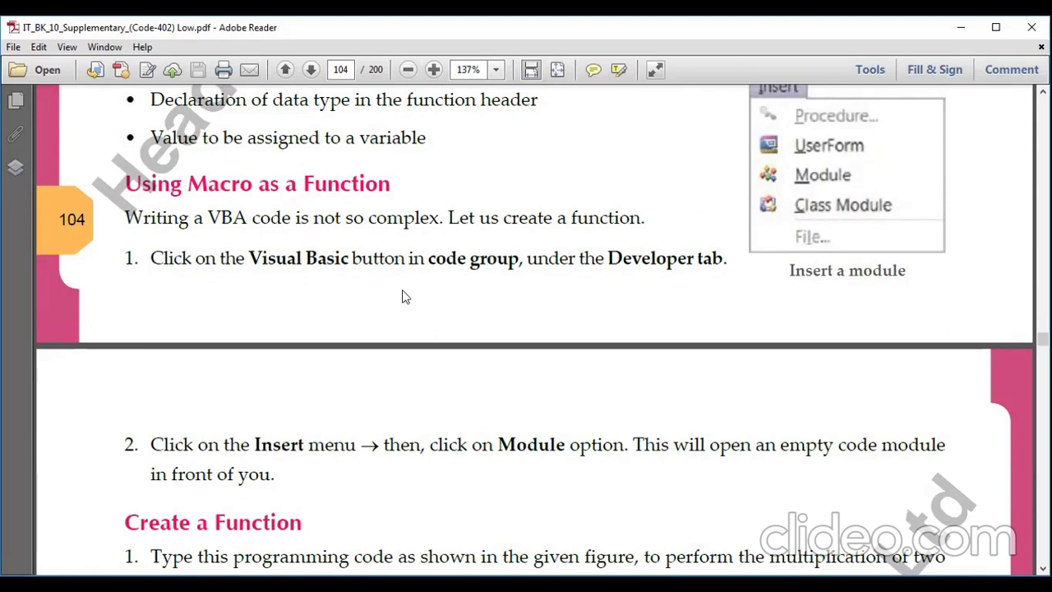
scroll(362, 263, "down", 3)
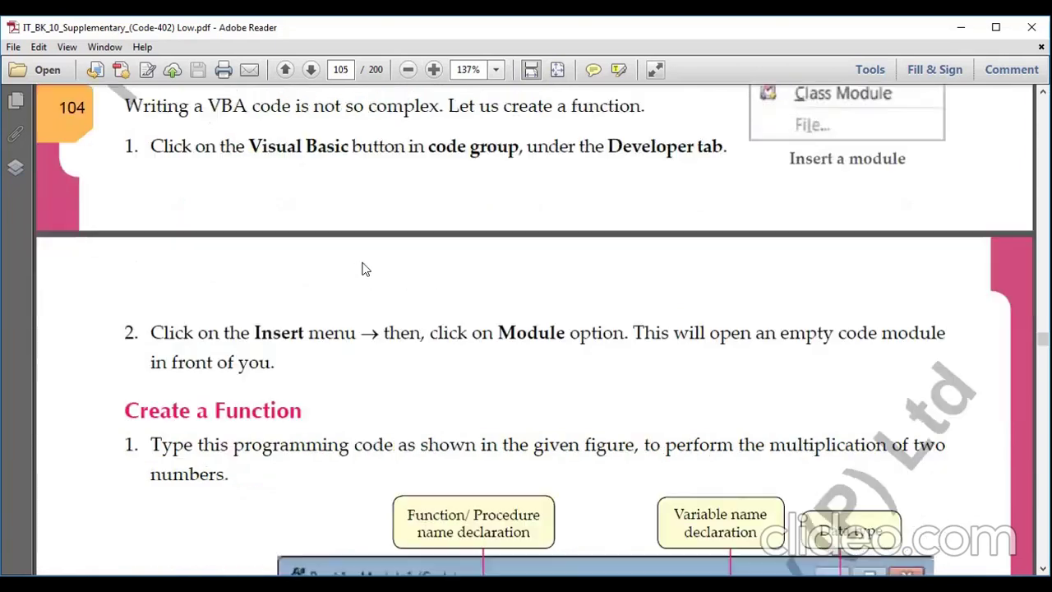
scroll(364, 268, "down", 1)
Highlight 'Insert menu → then, click on Module option' and scroll to the Multiply code figure
left_click_drag(254, 296, 421, 297)
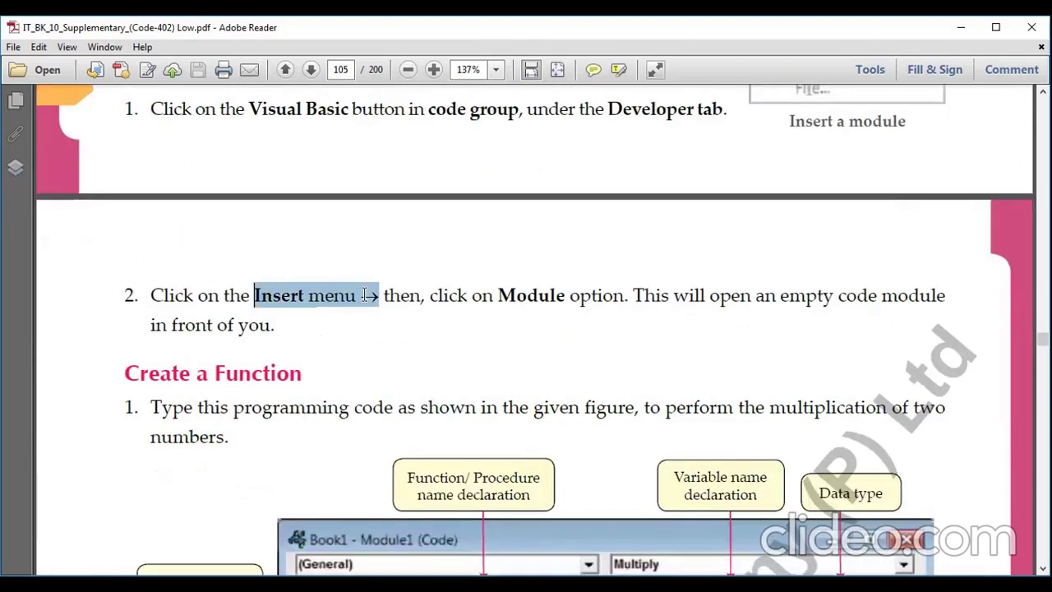
left_click_drag(565, 304, 622, 296)
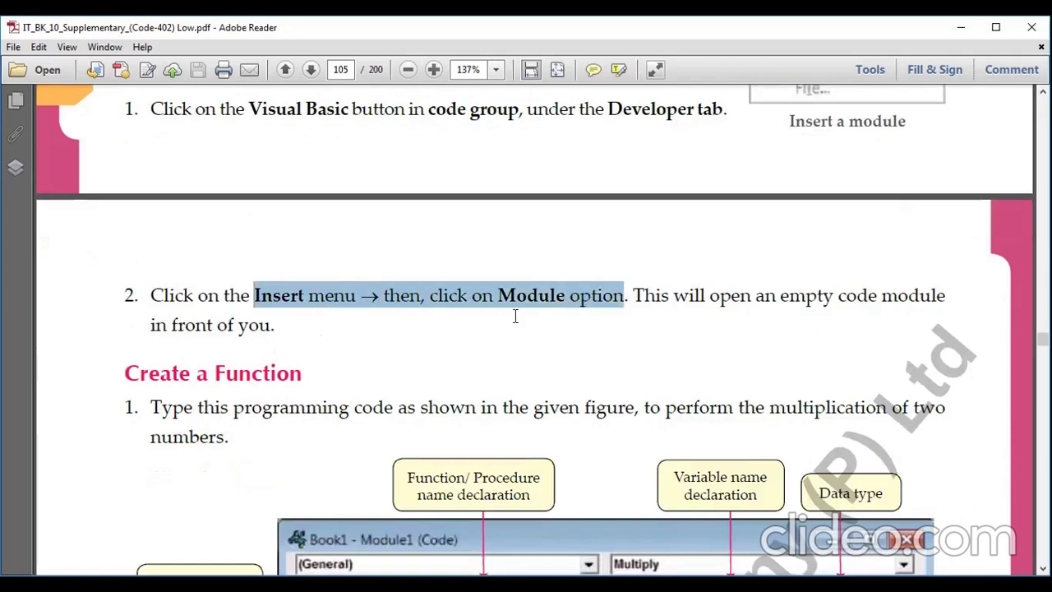
scroll(517, 317, "down", 3)
scroll(518, 316, "down", 2)
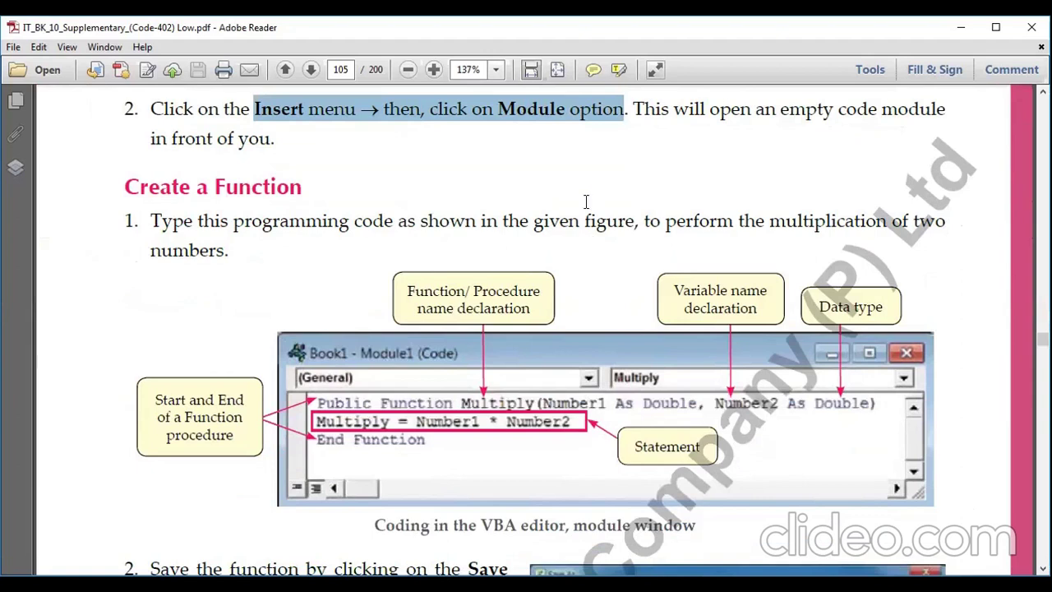
scroll(586, 202, "down", 2)
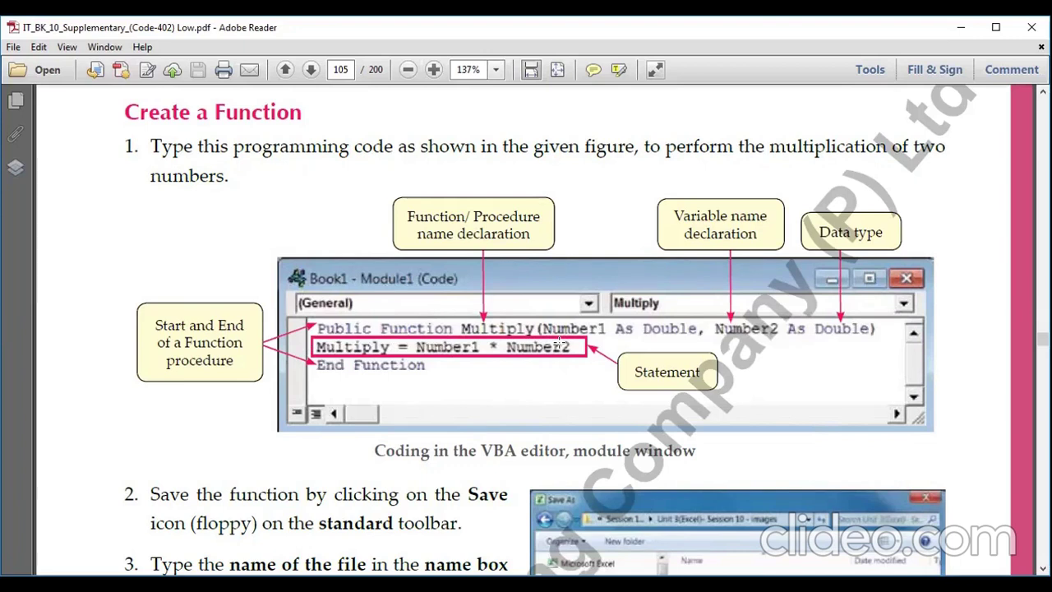
Scroll page 105 down to the Save As figure and the Macro-Enabled Workbook saving steps
scroll(559, 346, "down", 1)
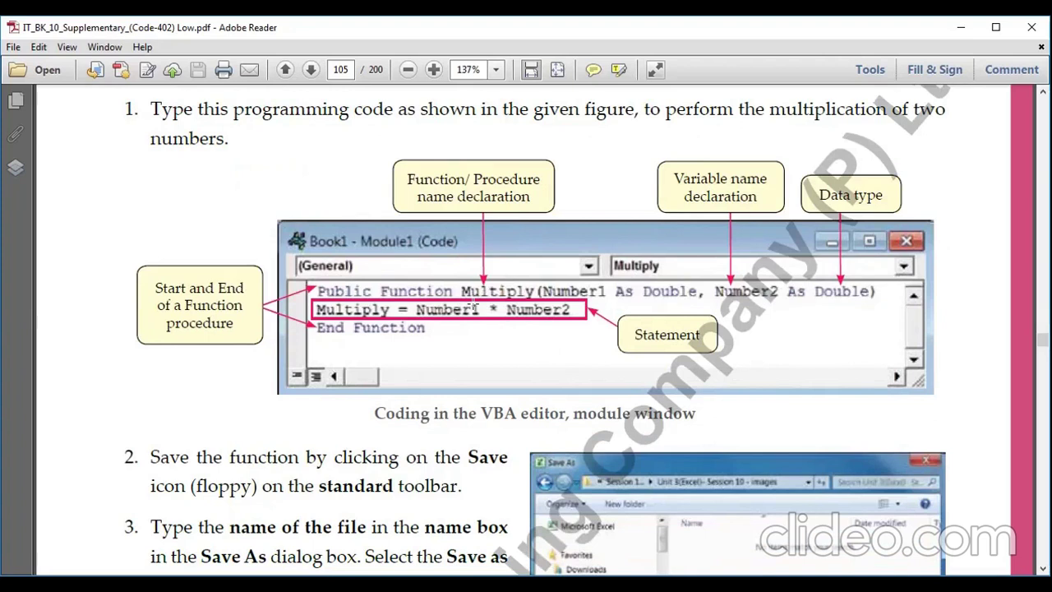
scroll(474, 308, "down", 3)
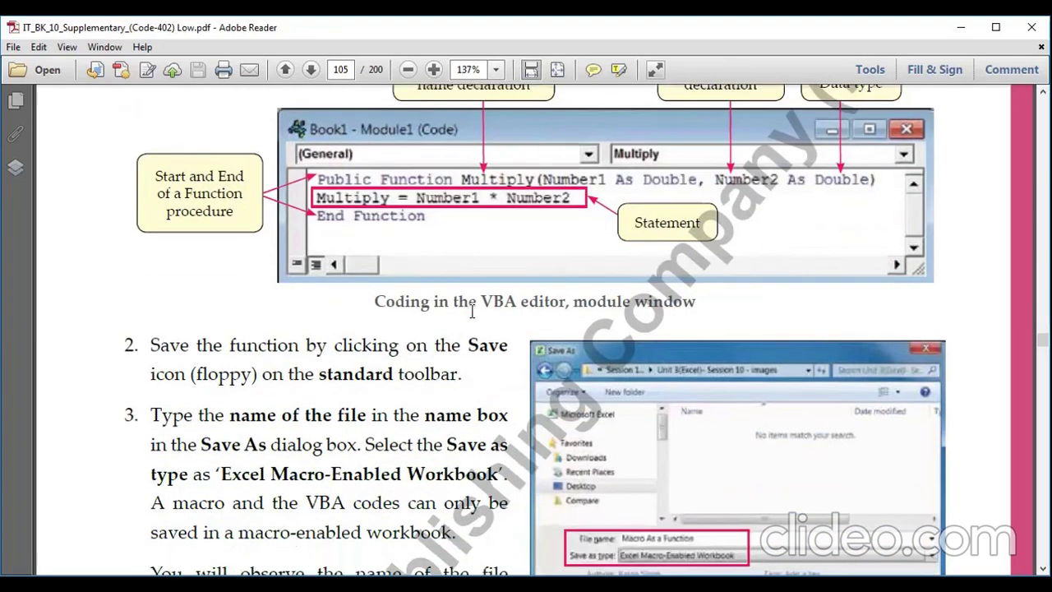
scroll(473, 311, "down", 1)
scroll(566, 470, "down", 1)
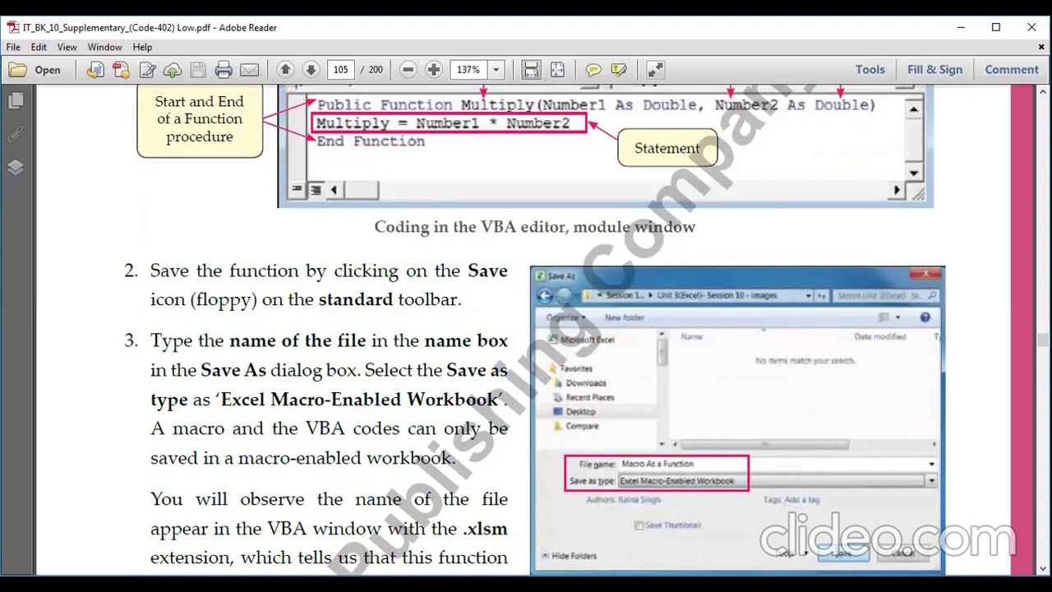
Highlight '.xlsm' in the paragraph and scroll to the 'Returning to Excel worksheet' figure
scroll(802, 501, "down", 1)
scroll(793, 518, "down", 1)
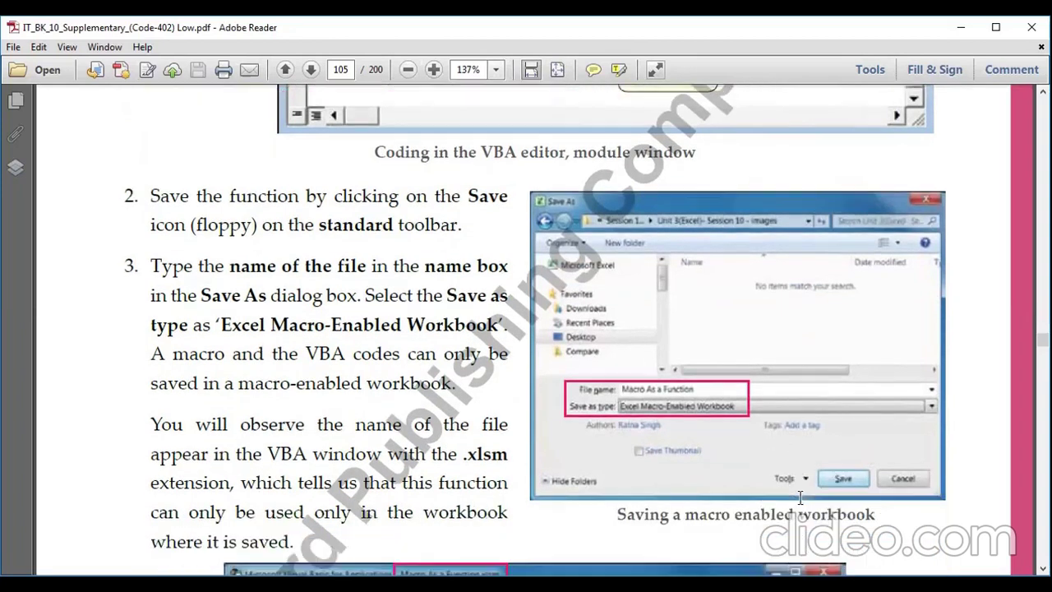
left_click_drag(465, 454, 510, 459)
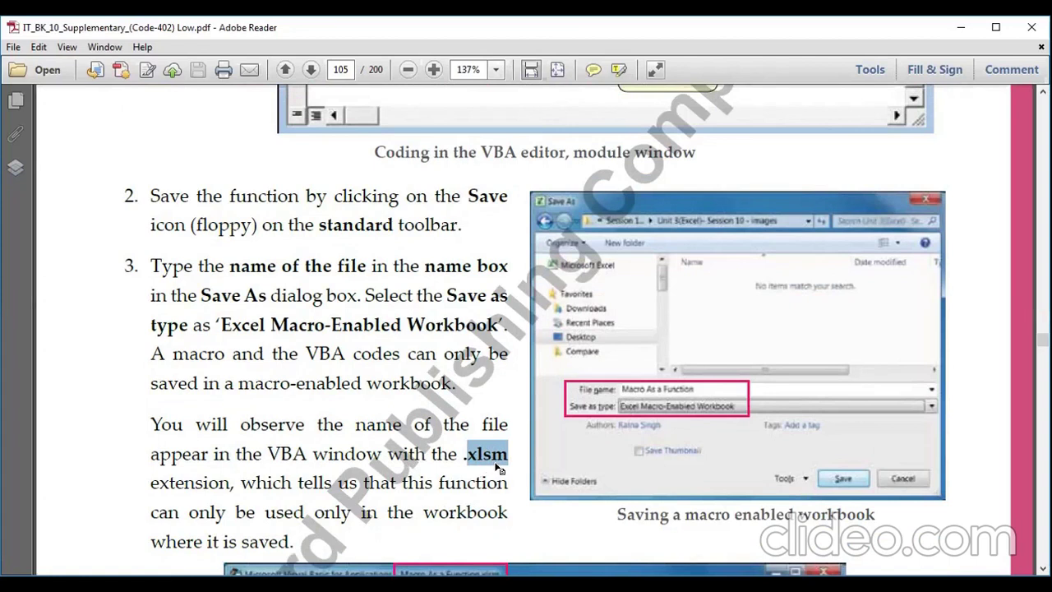
scroll(498, 467, "down", 2)
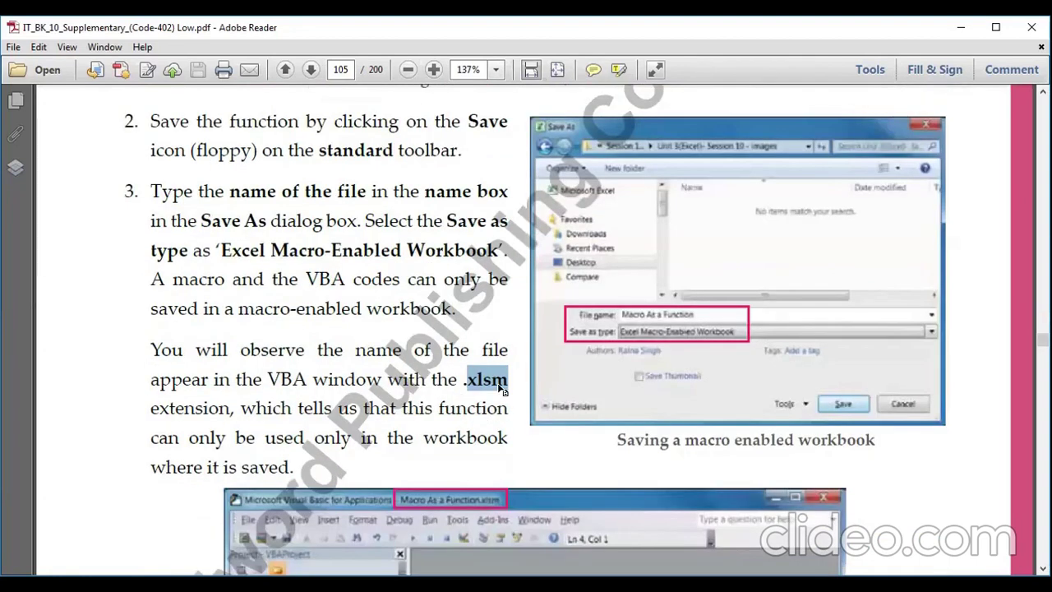
scroll(500, 388, "down", 3)
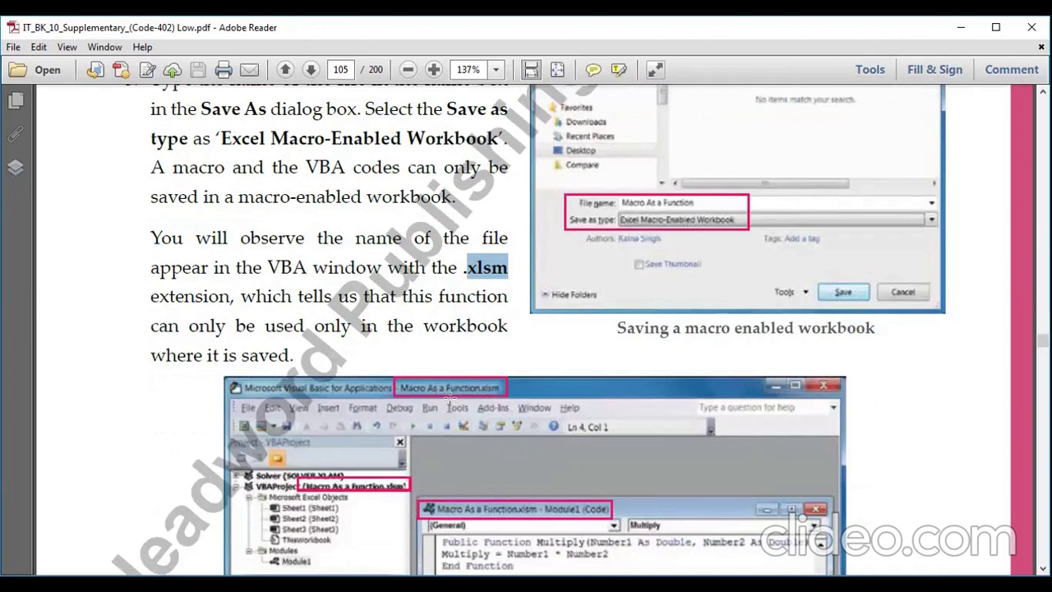
scroll(451, 398, "down", 3)
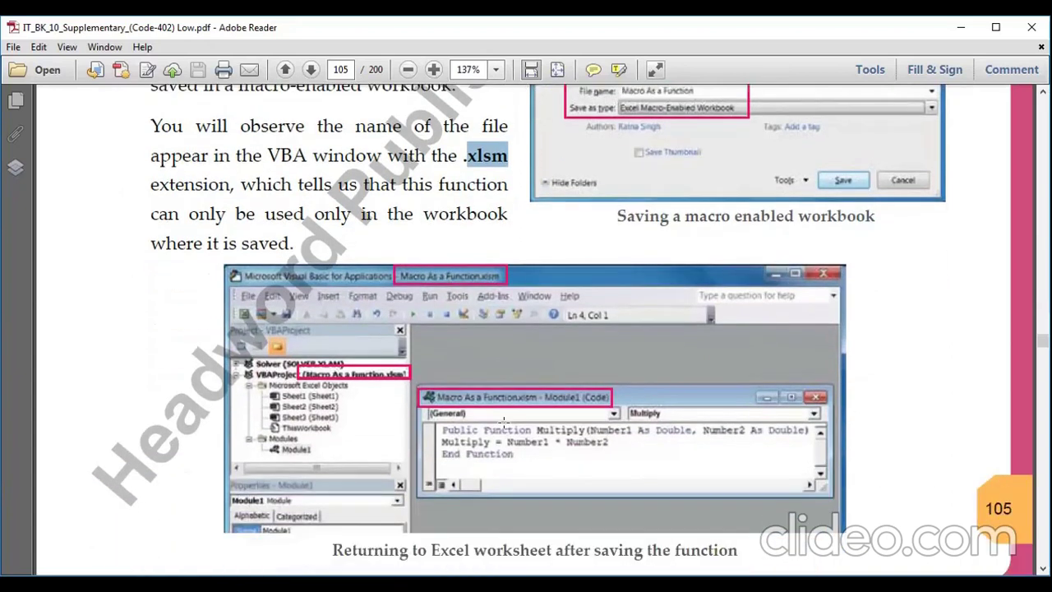
scroll(504, 421, "down", 4)
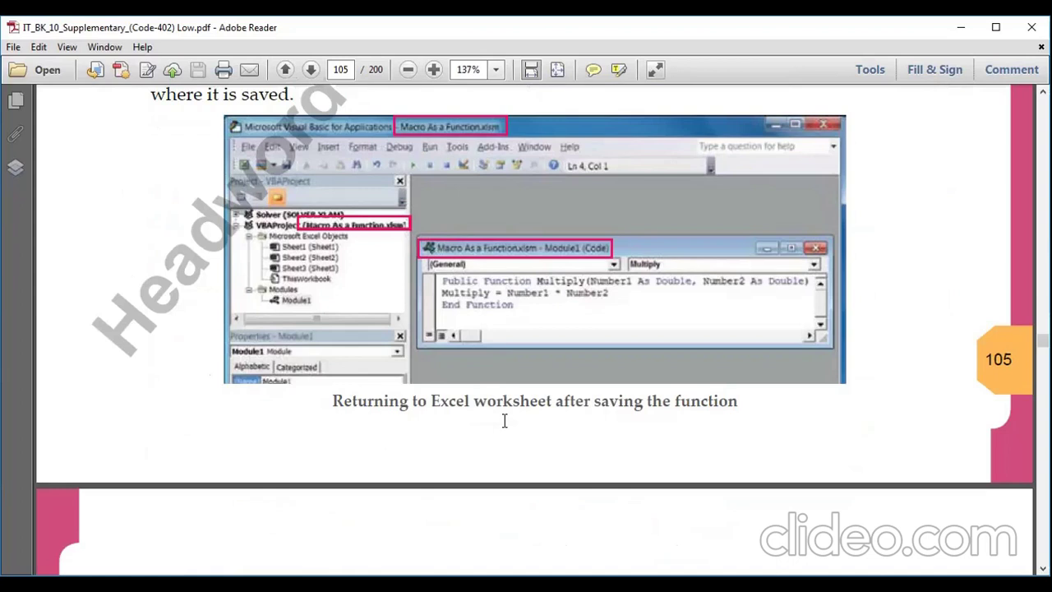
Scroll between pages 105 and 106, settling on the 'Working with the Multiply function' figure
scroll(504, 421, "down", 5)
scroll(505, 420, "down", 7)
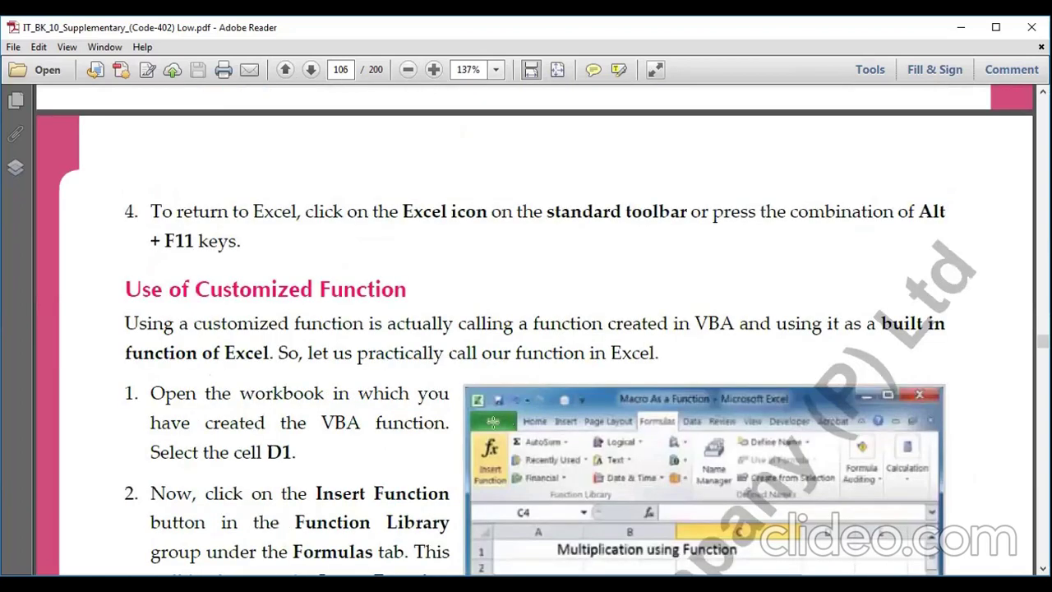
scroll(433, 407, "down", 1)
scroll(433, 407, "down", 2)
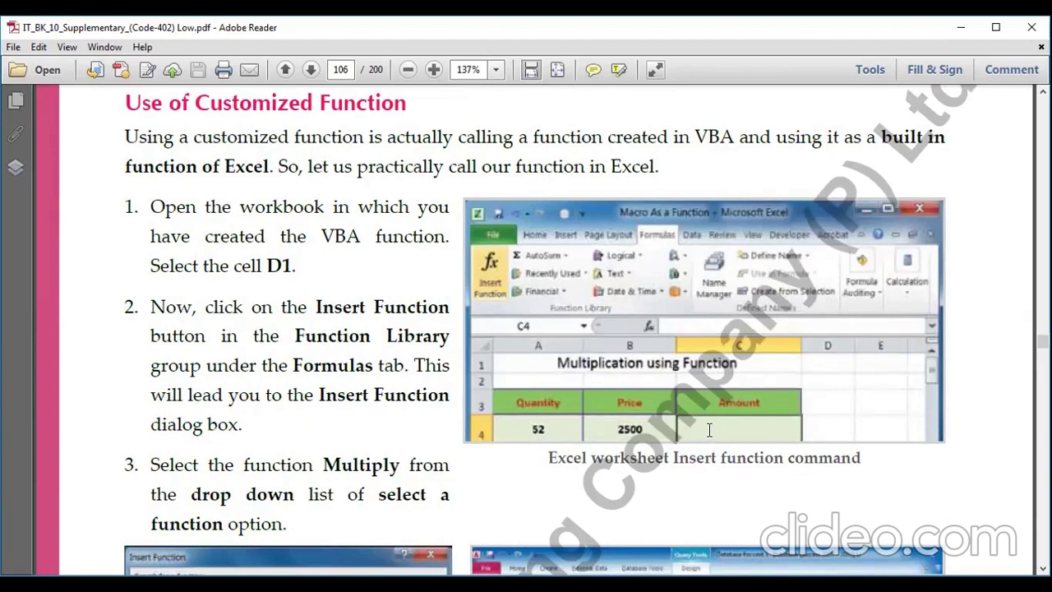
scroll(709, 429, "down", 2)
scroll(705, 429, "down", 1)
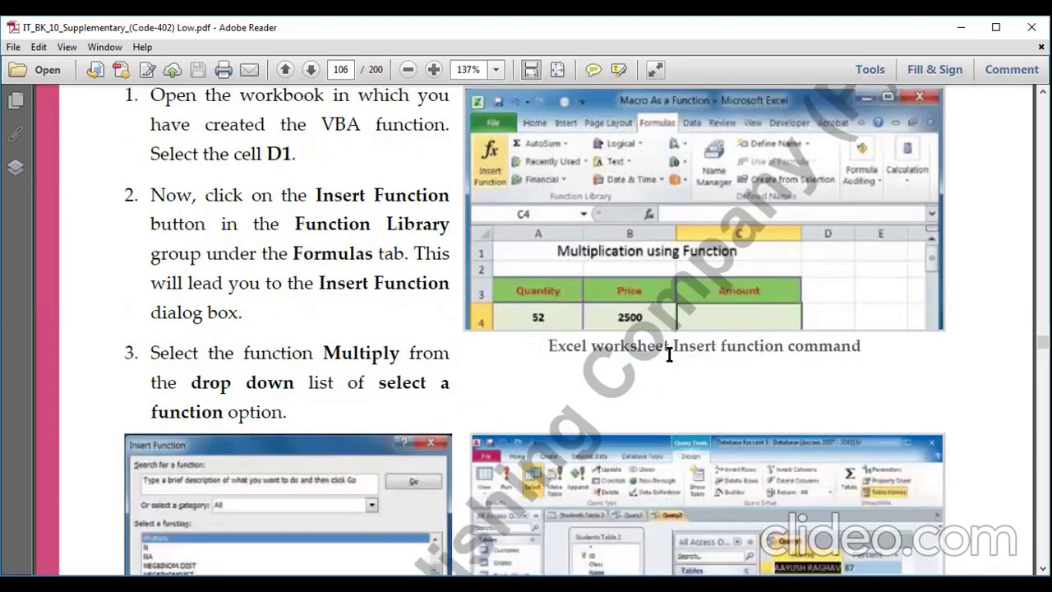
scroll(670, 354, "up", 1)
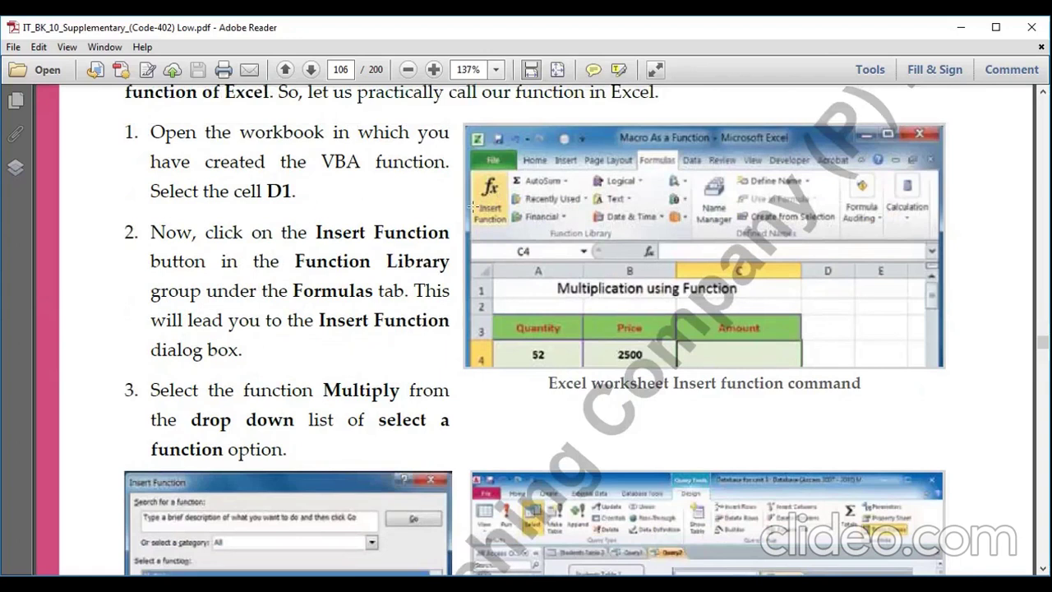
scroll(343, 330, "down", 4)
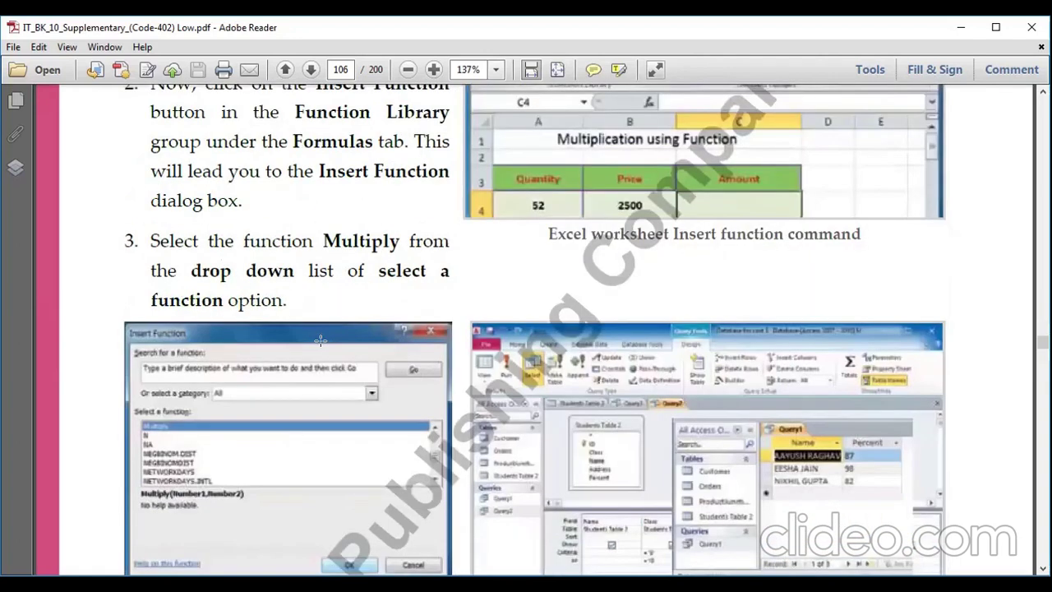
scroll(320, 341, "up", 5)
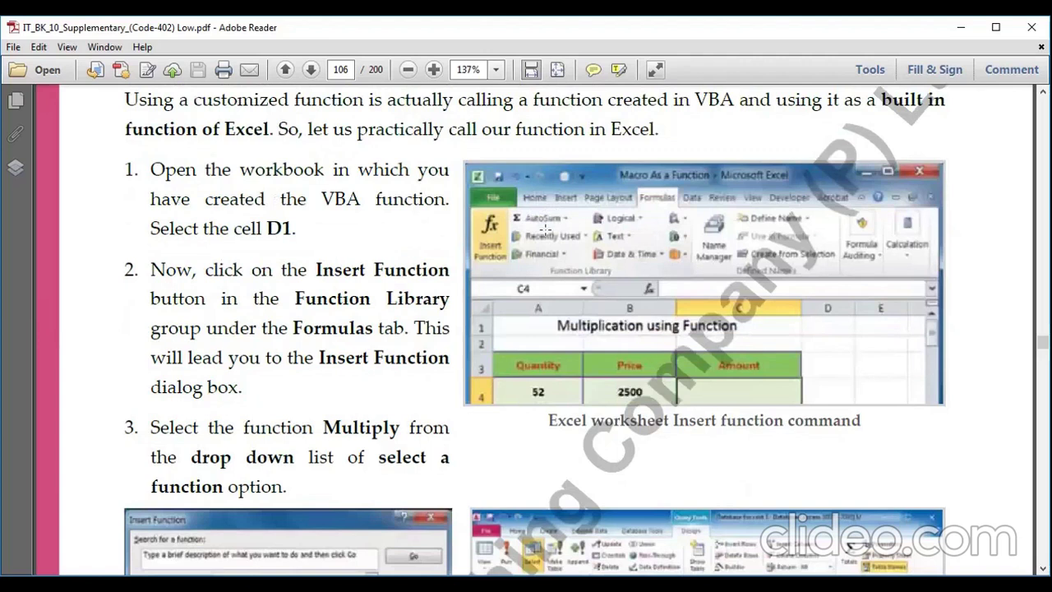
scroll(352, 339, "down", 3)
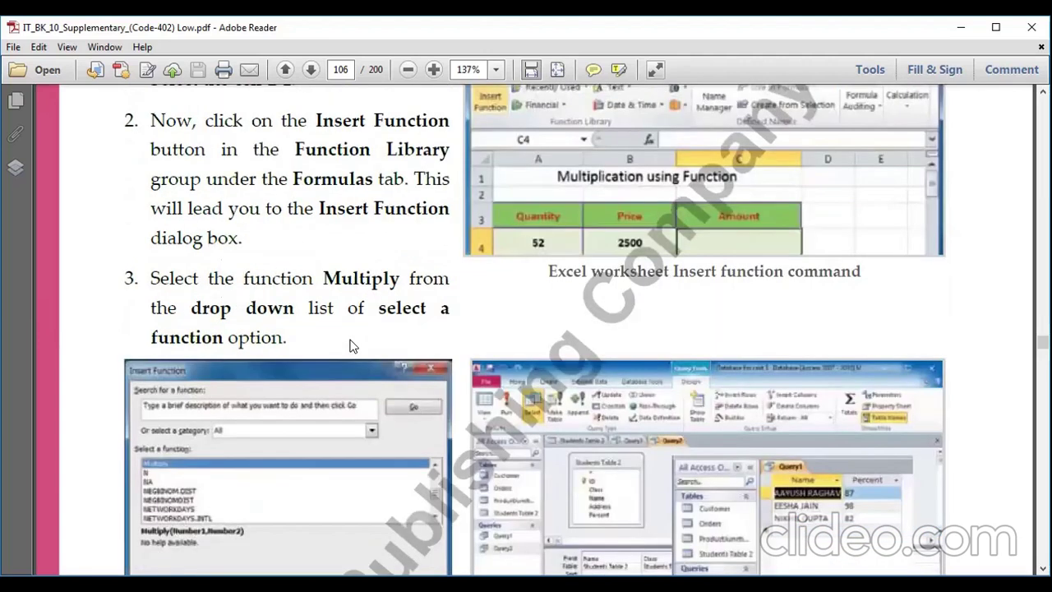
scroll(352, 346, "down", 3)
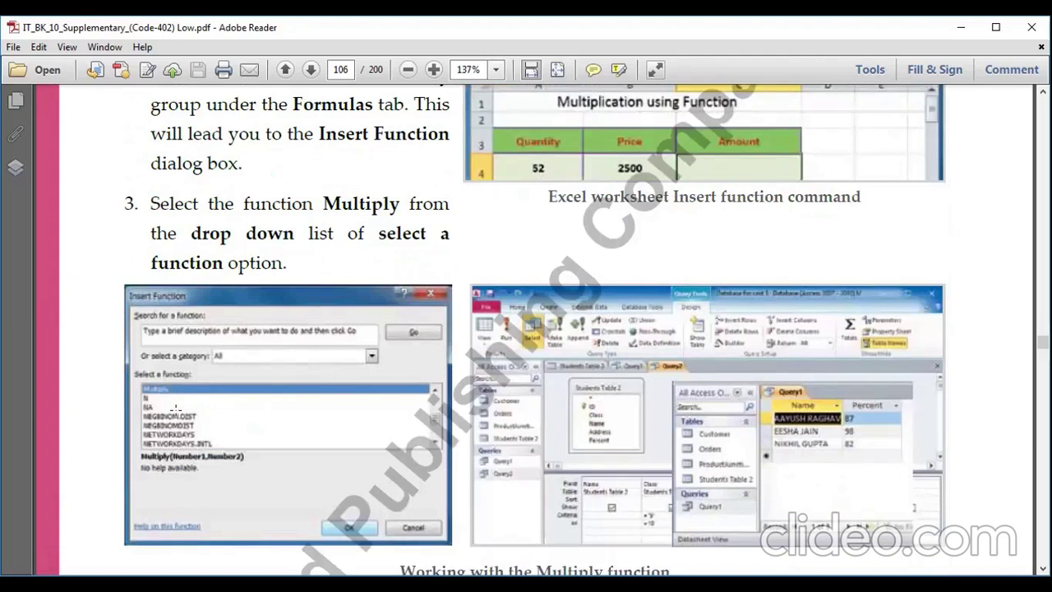
scroll(175, 409, "down", 2)
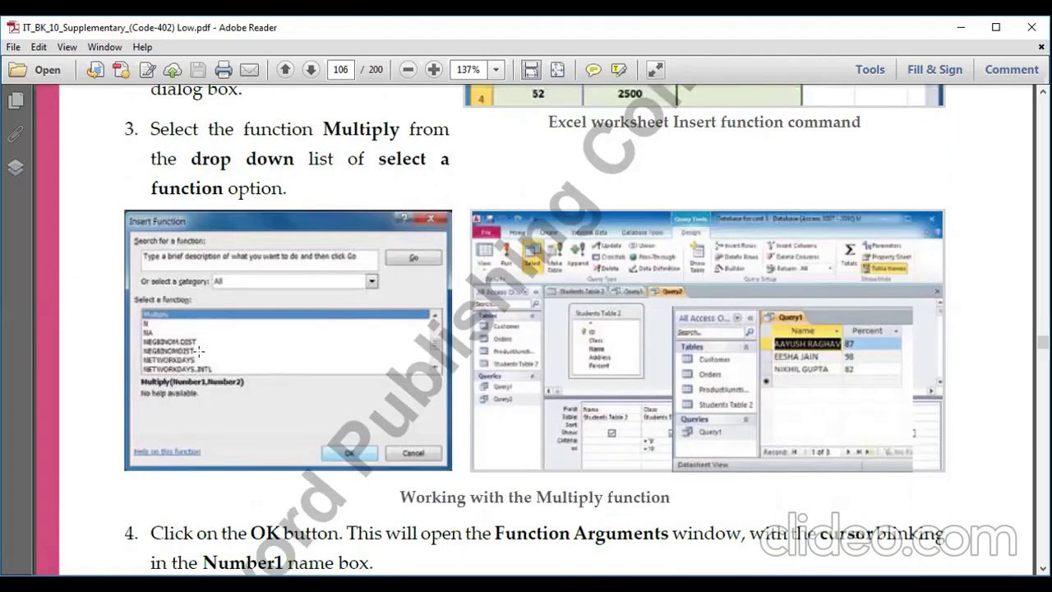
scroll(199, 351, "up", 2)
scroll(272, 361, "up", 10)
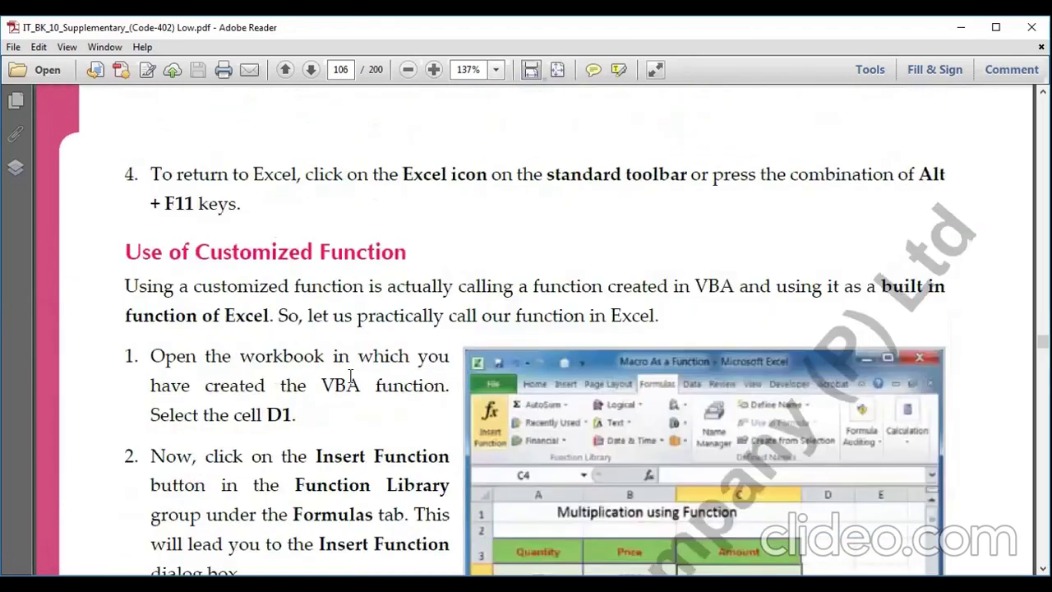
scroll(350, 376, "up", 6)
scroll(351, 376, "up", 4)
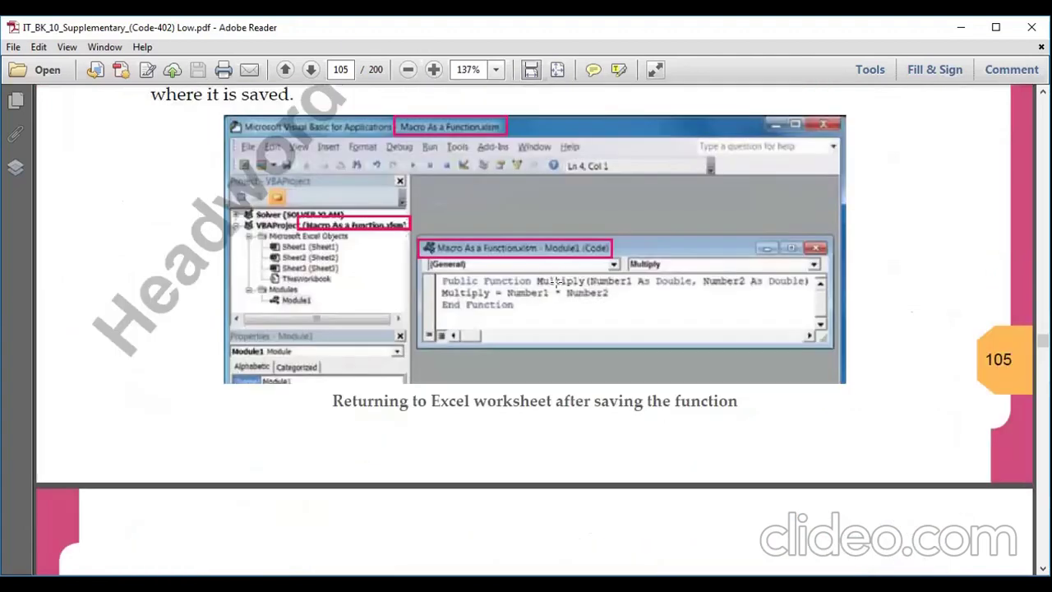
scroll(299, 412, "down", 8)
scroll(299, 411, "down", 10)
scroll(299, 413, "down", 4)
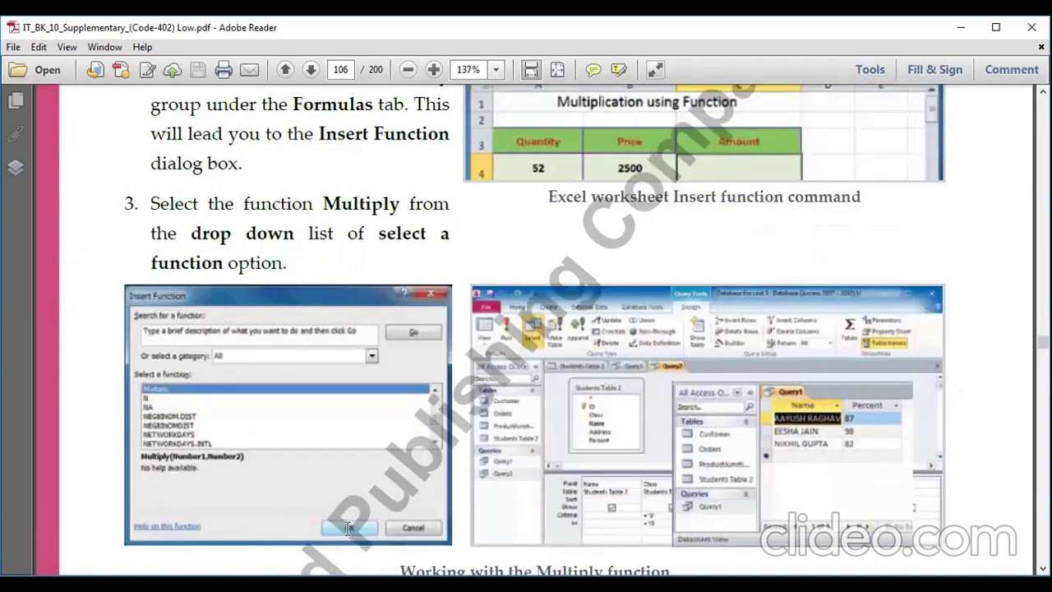
scroll(491, 517, "down", 2)
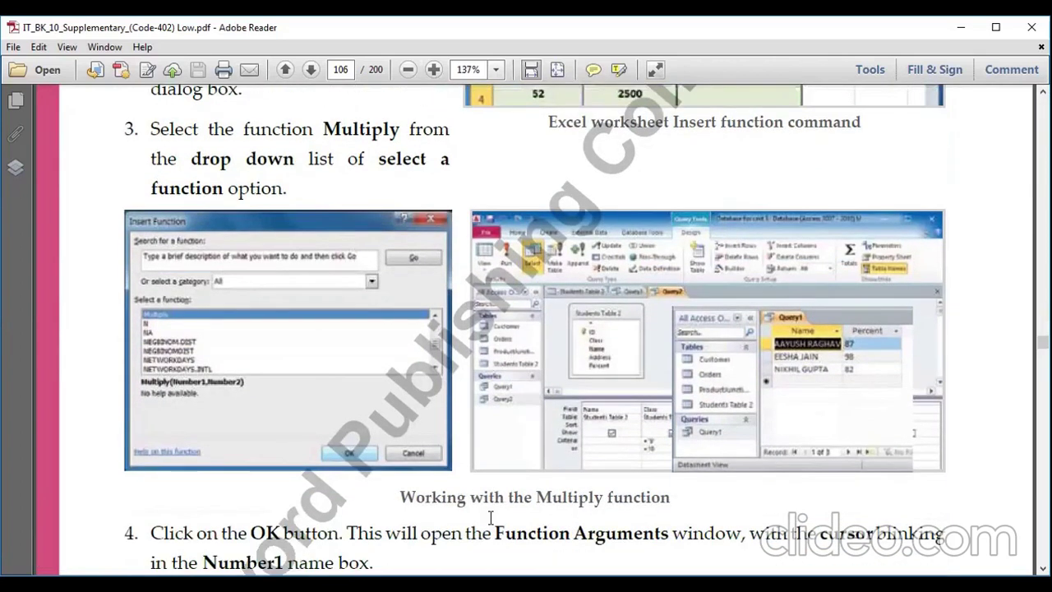
scroll(491, 518, "down", 3)
Highlight 'Function Arguments' in step 4, then scroll down to page 107's summary
scroll(490, 519, "down", 3)
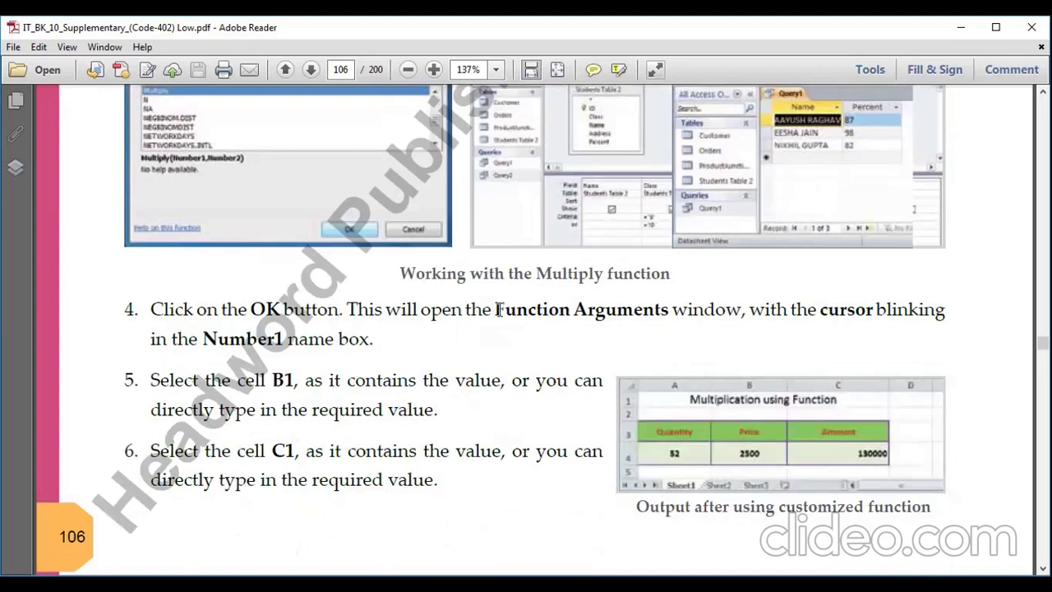
left_click_drag(495, 309, 664, 313)
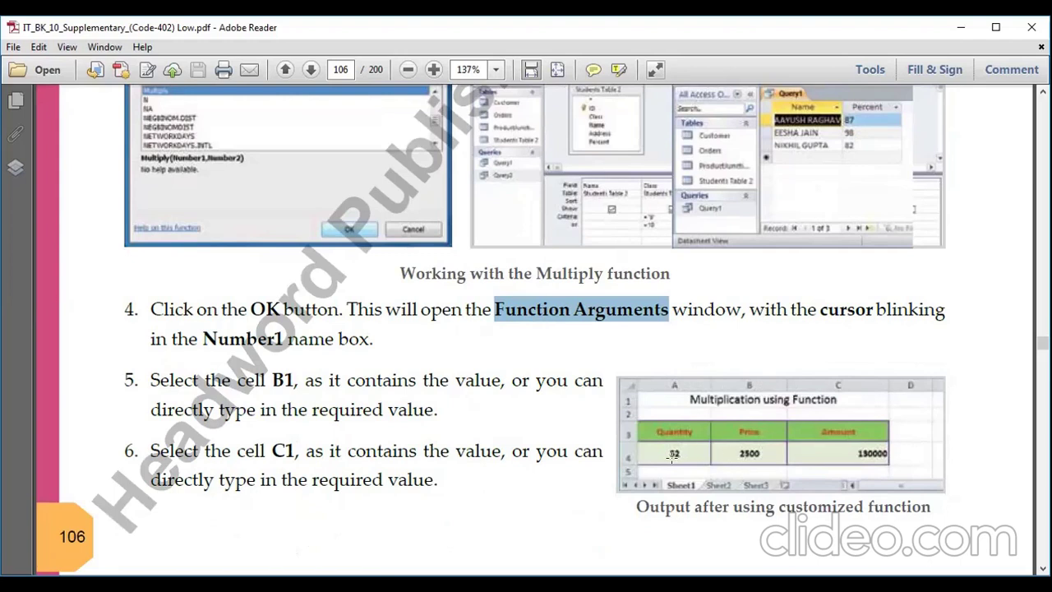
scroll(673, 454, "down", 1)
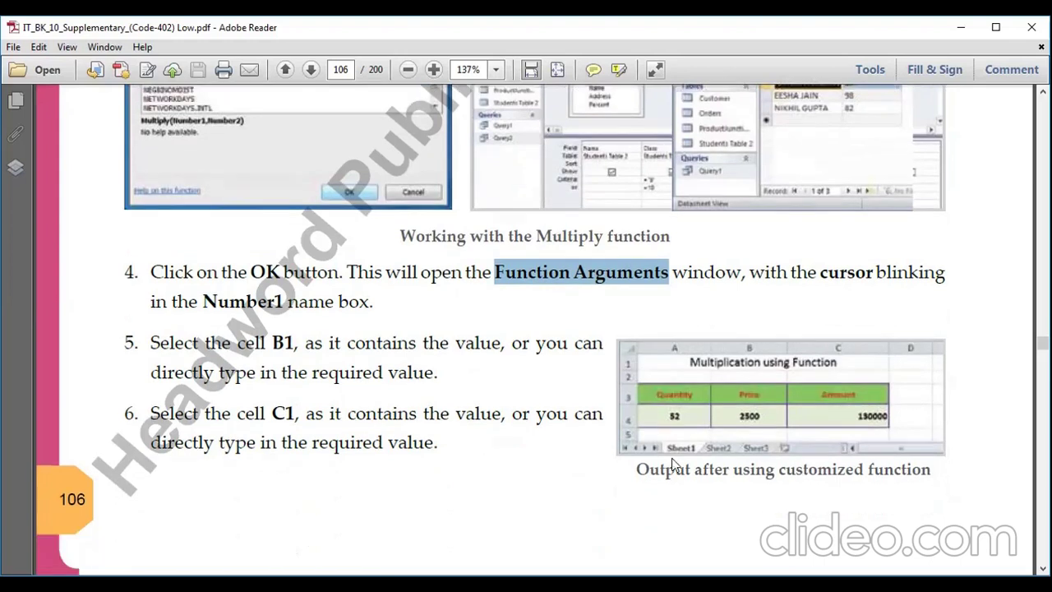
scroll(672, 458, "down", 2)
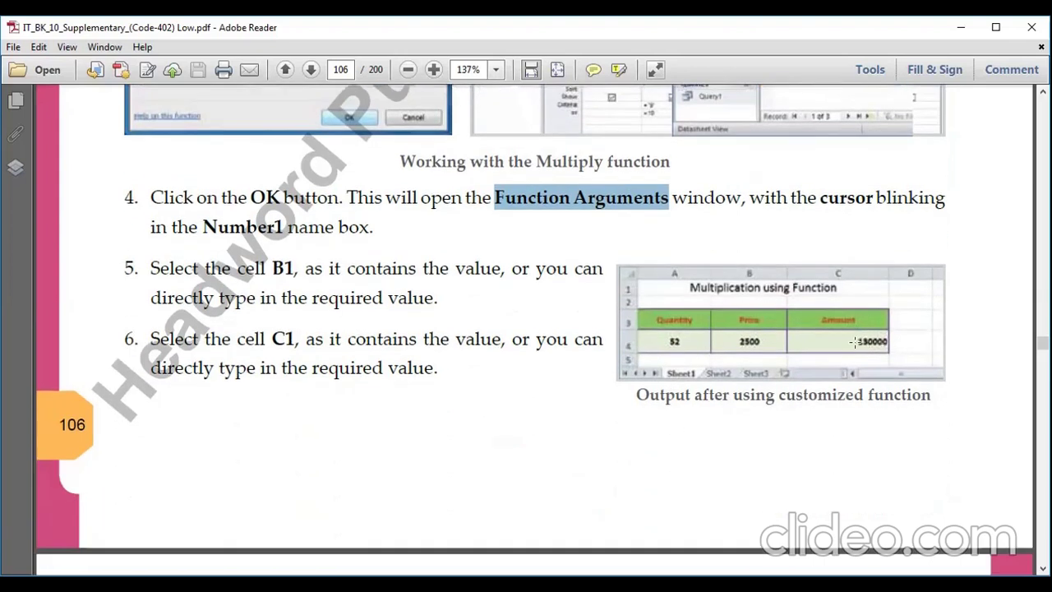
scroll(516, 459, "down", 7)
scroll(510, 450, "down", 7)
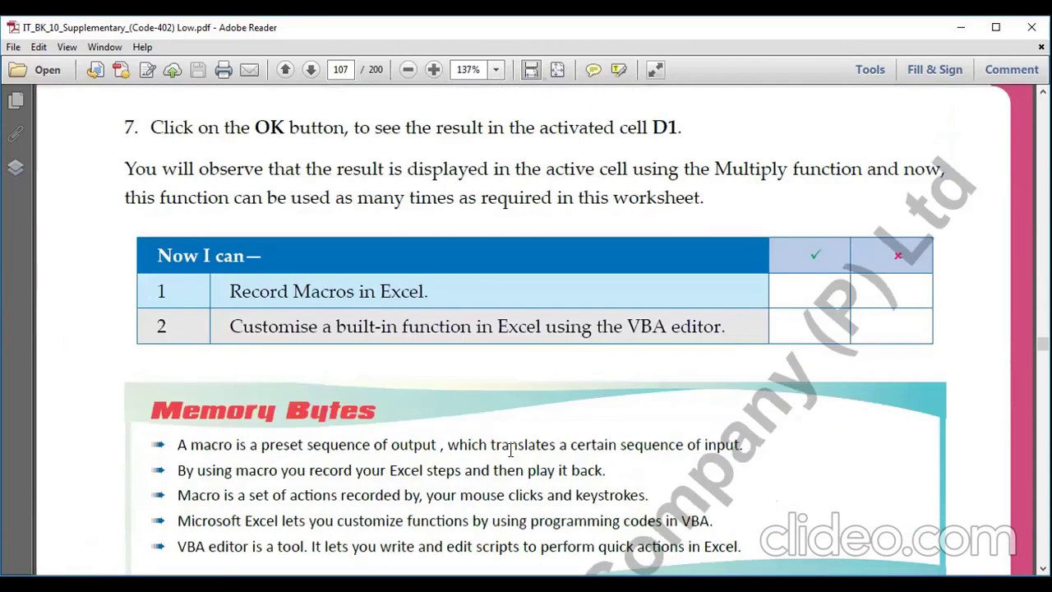
scroll(510, 449, "down", 6)
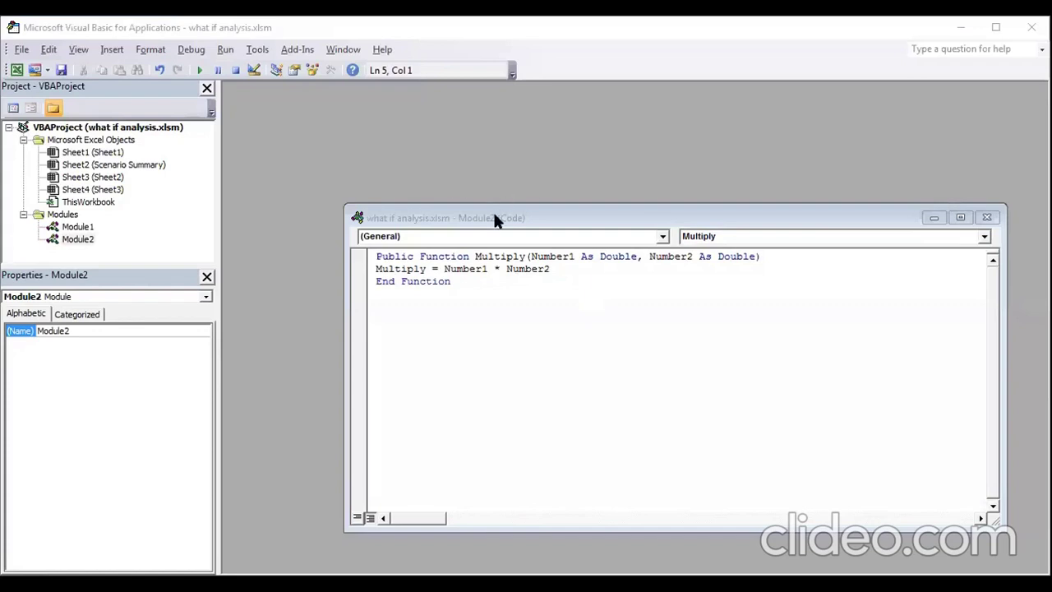
Move the Module2 code window with the Multiply function aside and close it
left_click(483, 217)
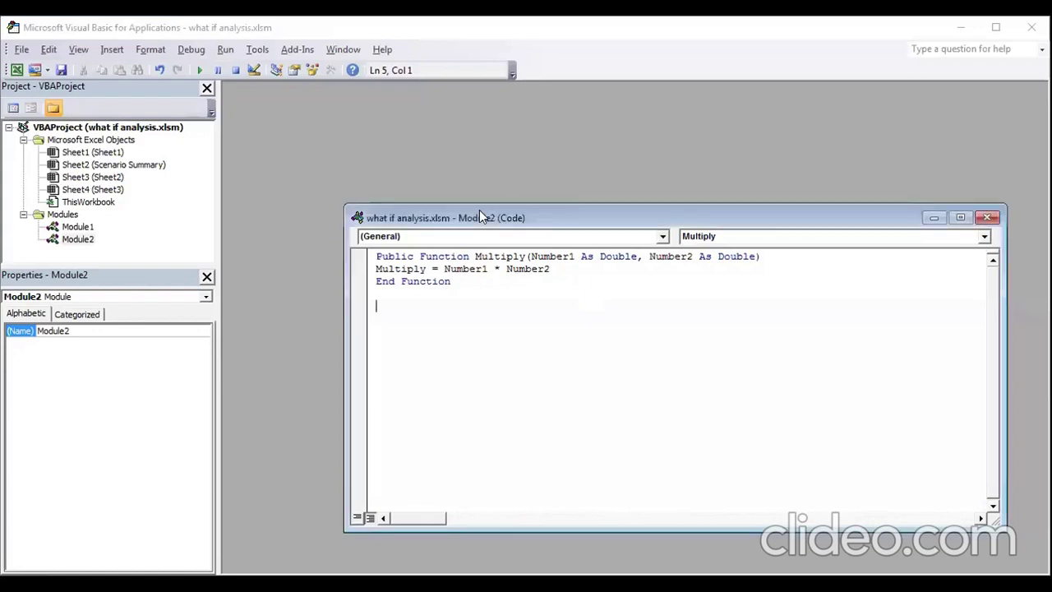
left_click_drag(480, 211, 452, 161)
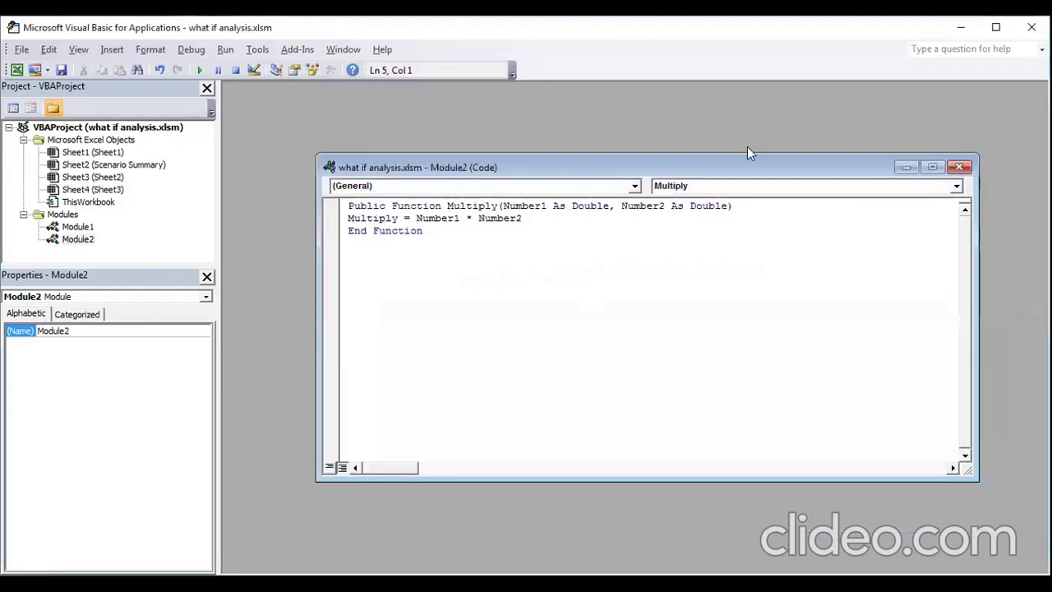
left_click(958, 167)
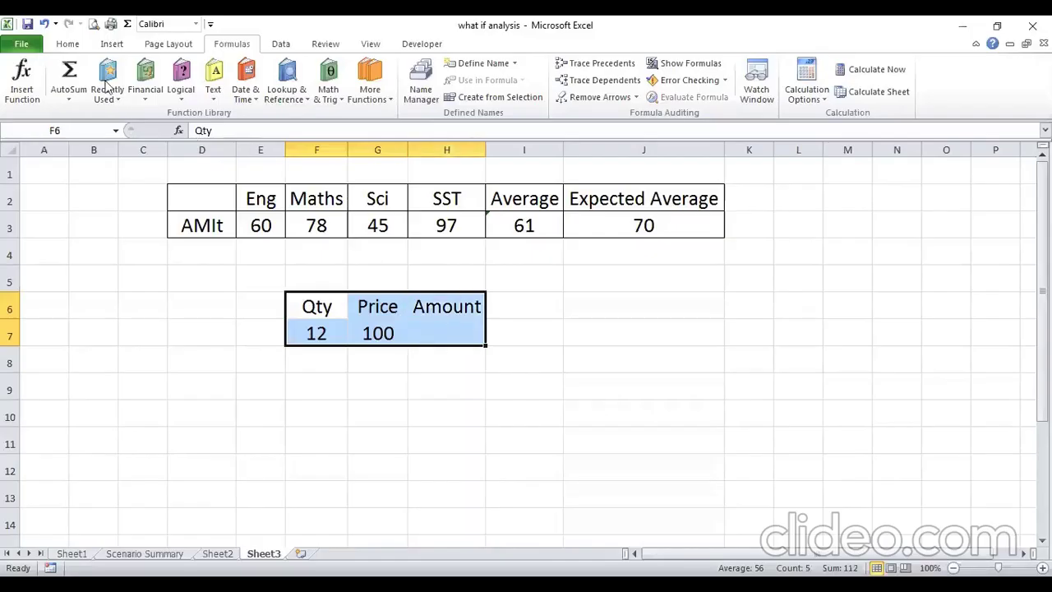
Select cell H7 under Amount and launch the Visual Basic editor from Developer
left_click(72, 44)
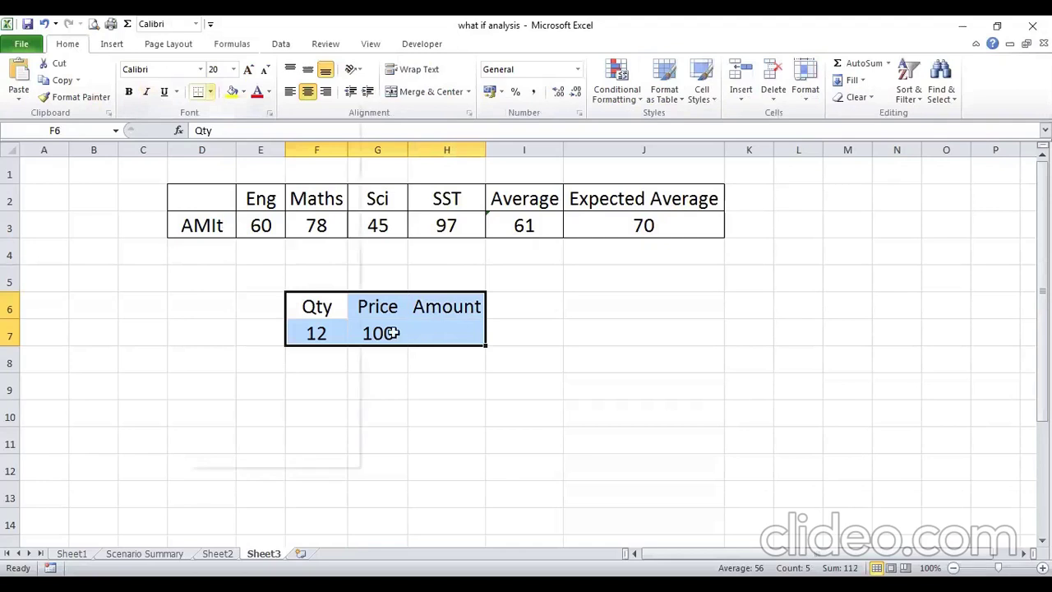
left_click(436, 331)
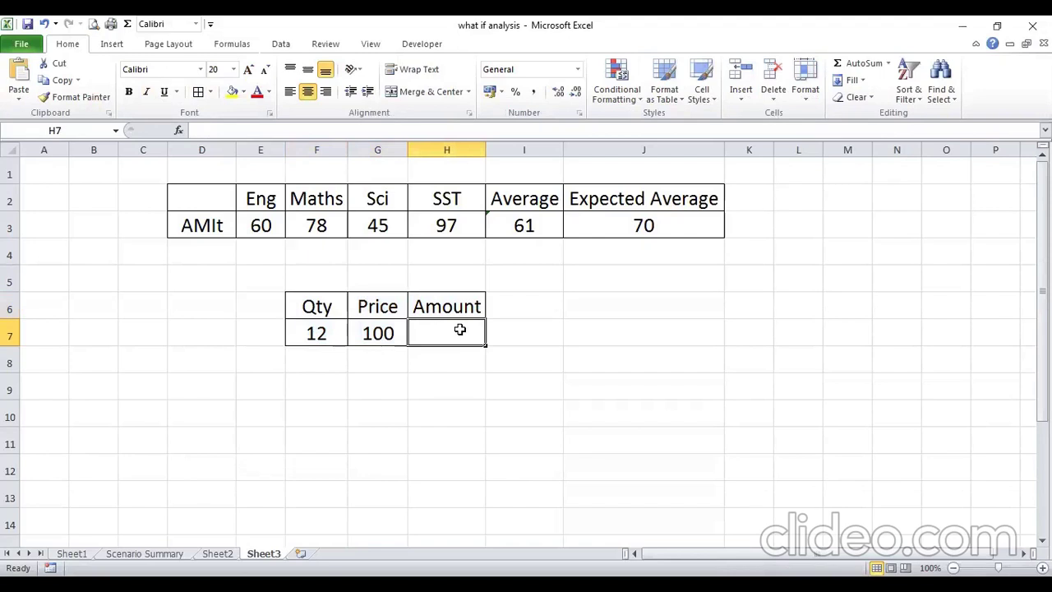
left_click(419, 46)
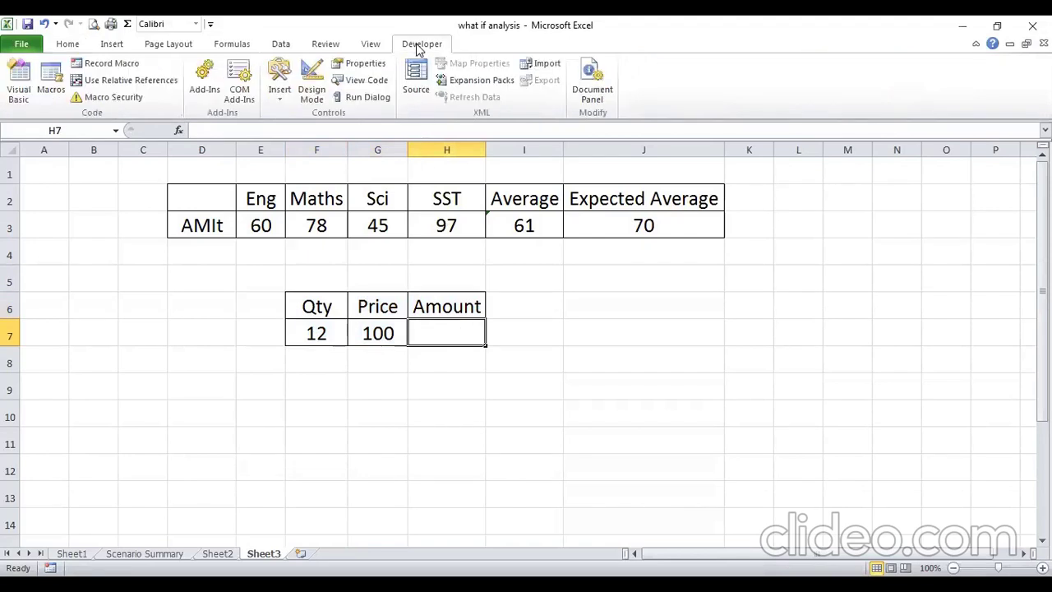
left_click(18, 78)
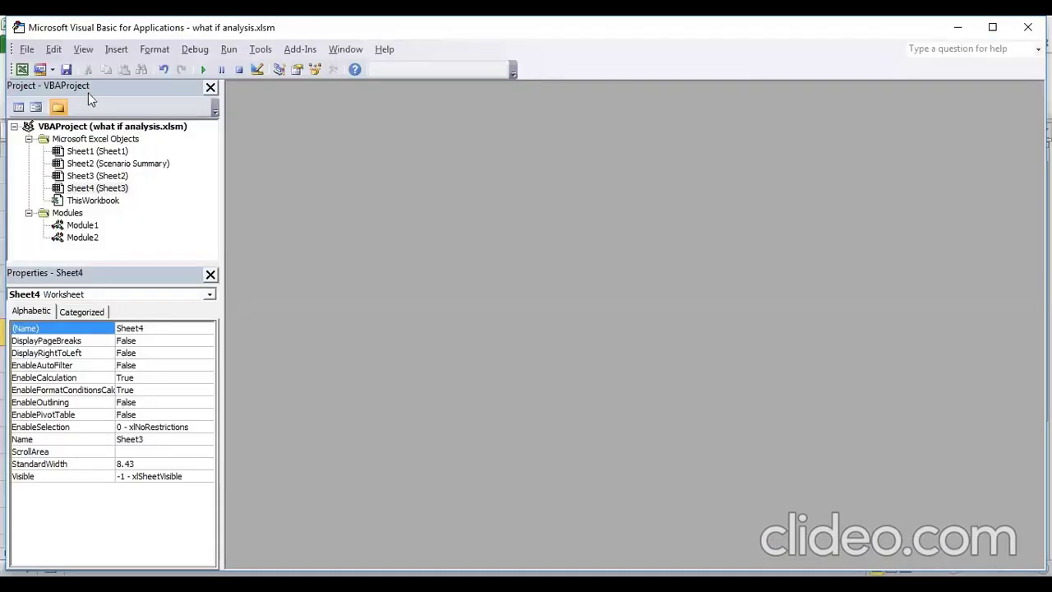
Browse the Sheet1, Sheet2, Sheet4 and ThisWorkbook objects in the Project Explorer
left_click(88, 152)
left_click(90, 164)
left_click(97, 188)
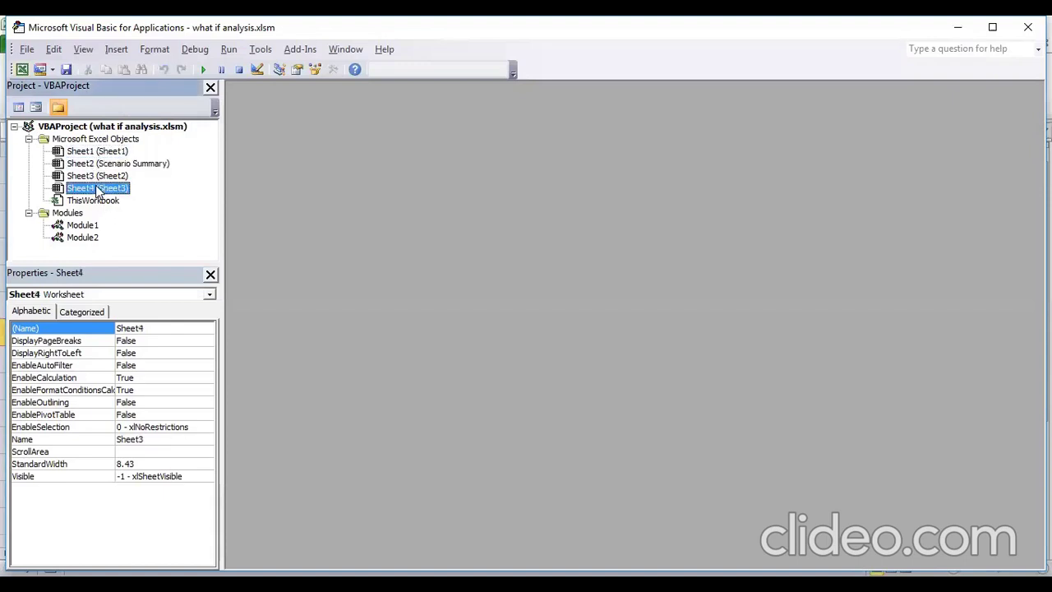
left_click(93, 201)
left_click(98, 187)
Check Module1 and Module2 in the Modules folder, then insert a new Module3
left_click(68, 213)
left_click(82, 226)
left_click(79, 237)
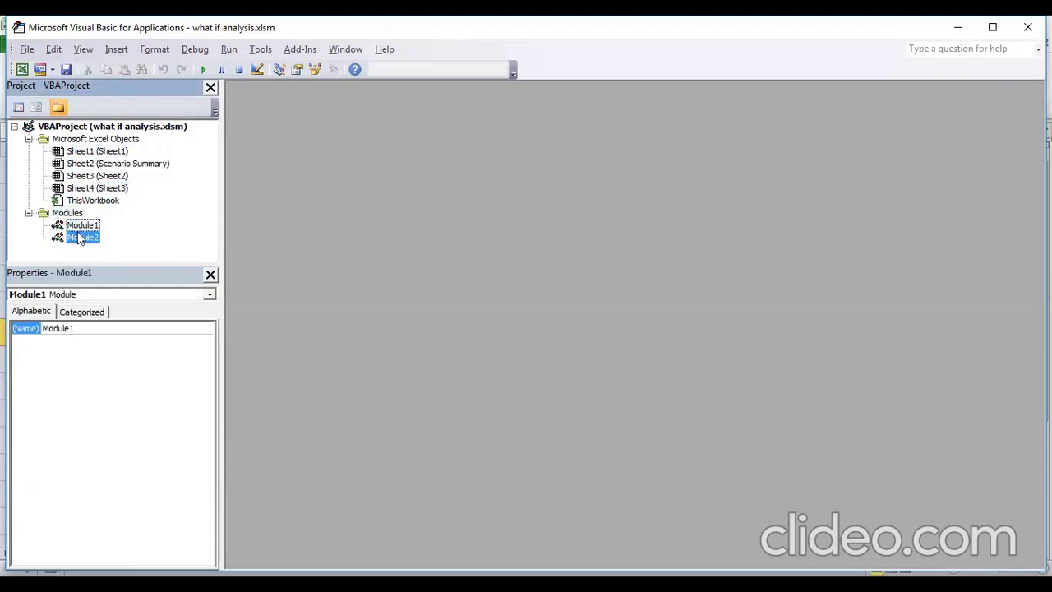
left_click(82, 227)
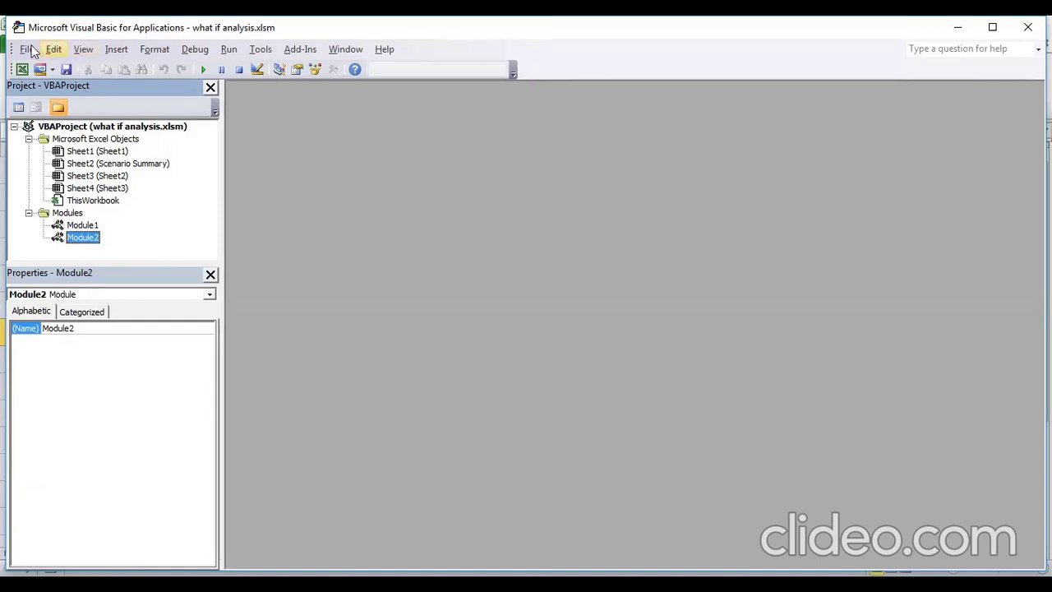
left_click(116, 50)
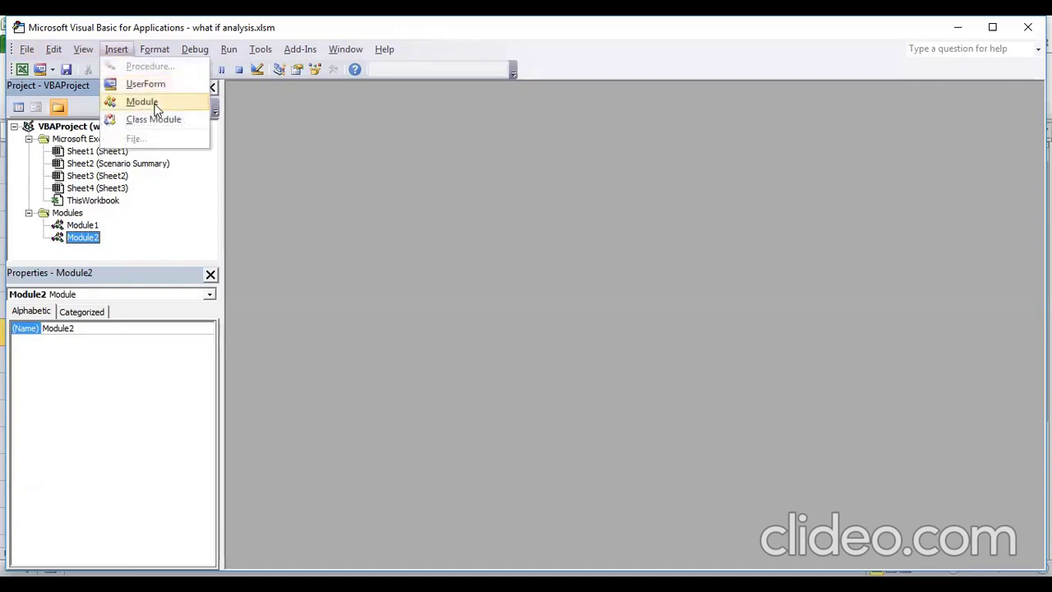
left_click(141, 102)
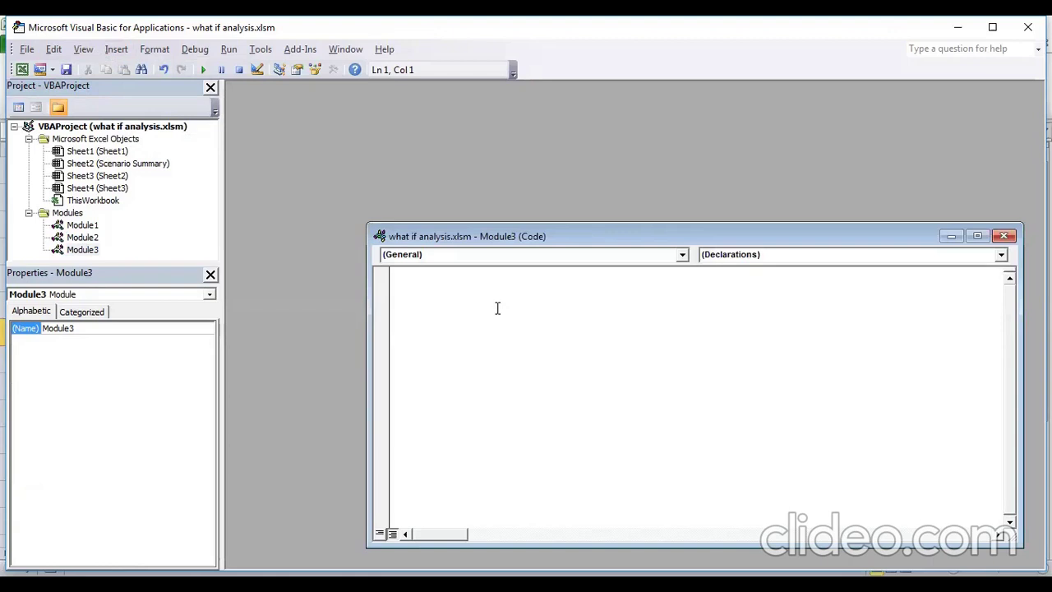
Write the header Public Function Multiply_Three(x As Double, y As Double, z As Double)
key("alt+F11")
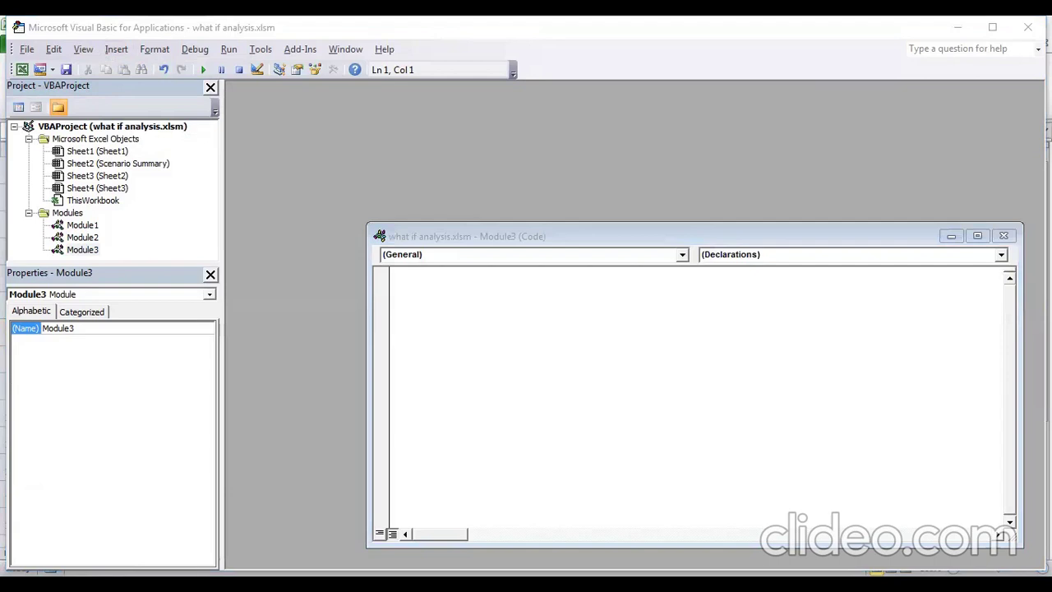
key("alt+Tab")
type("Public")
key("BackSpace")
key("BackSpace")
key("BackSpace")
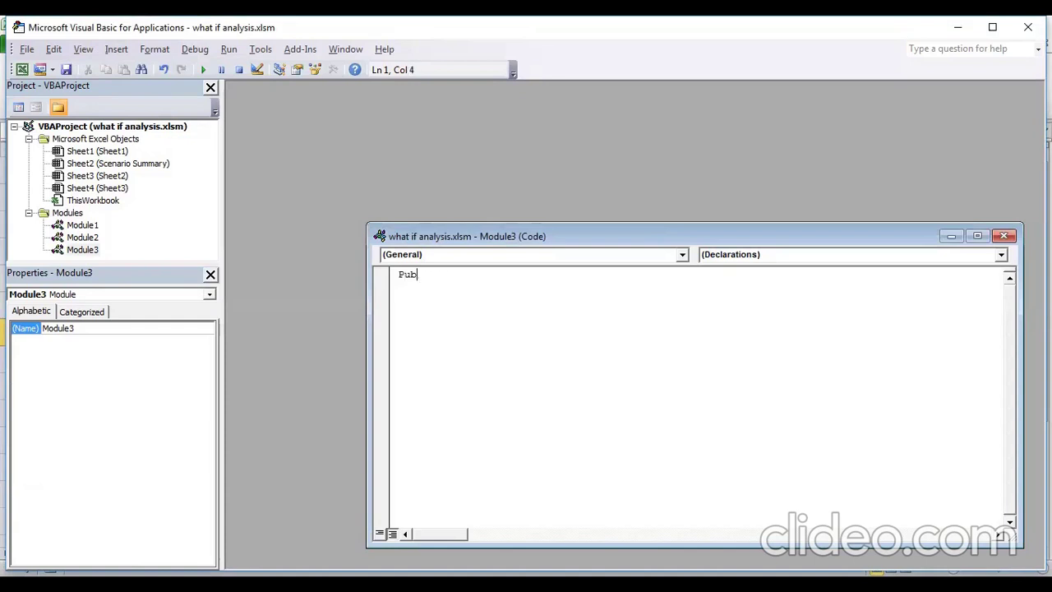
type("lic ")
type("Function")
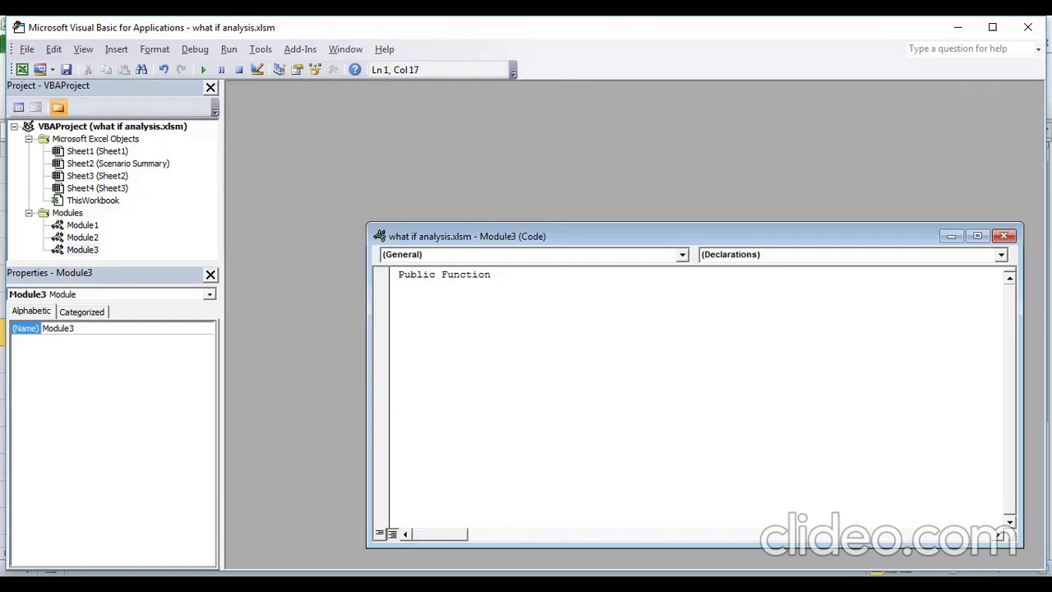
type("Multipy")
key("BackSpace")
type("ly")
type("_")
type("Three")
type("(")
type("x as ")
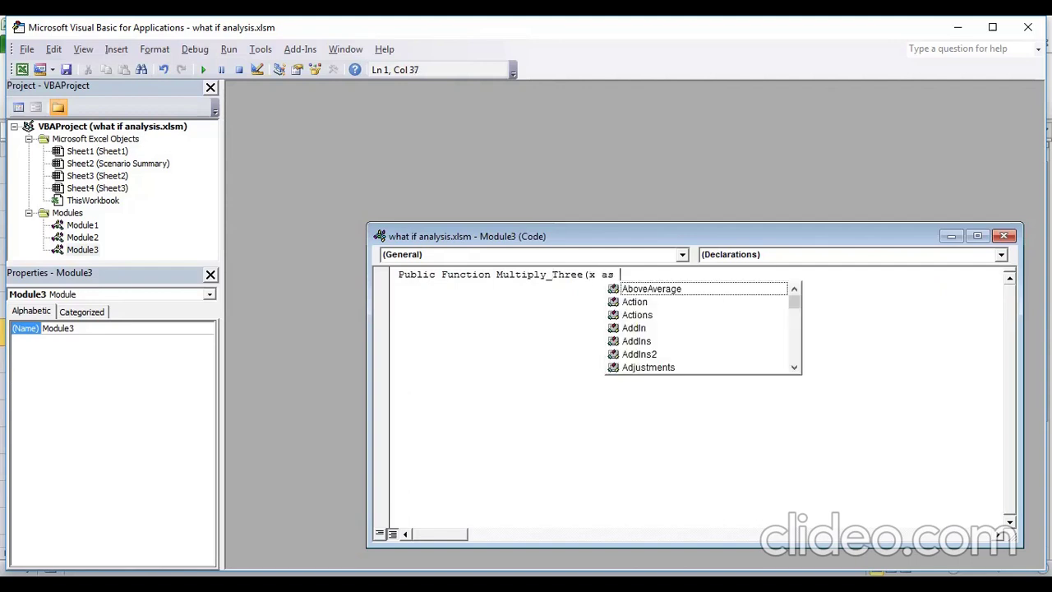
type("double")
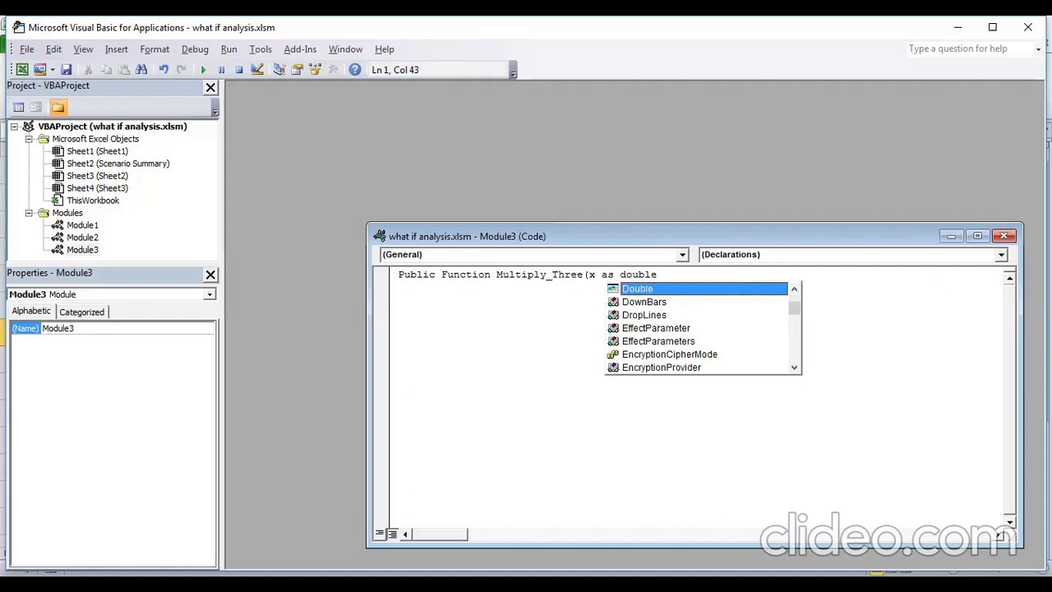
type(",")
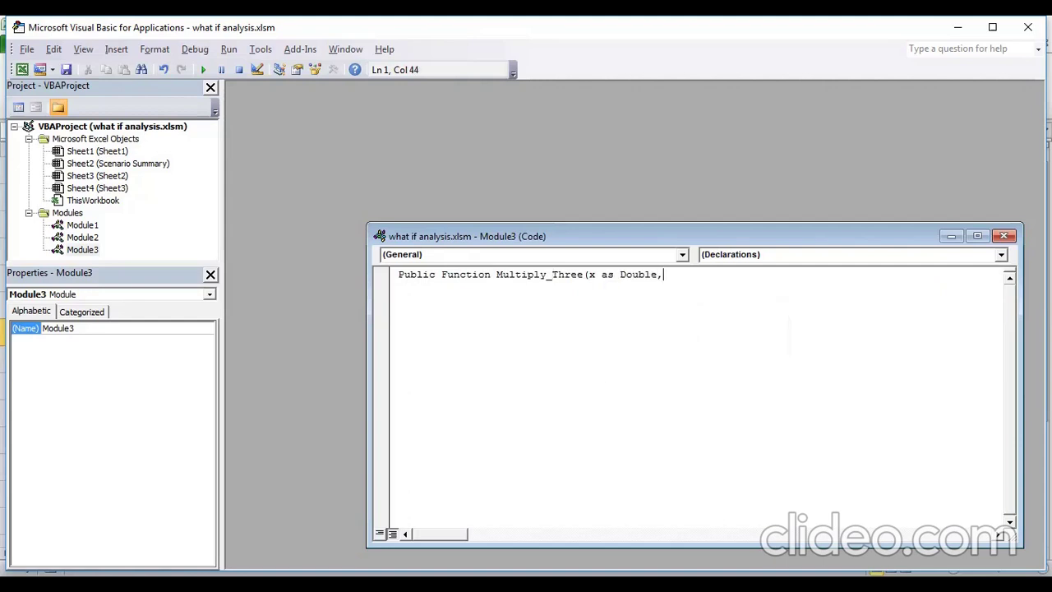
type("y as D")
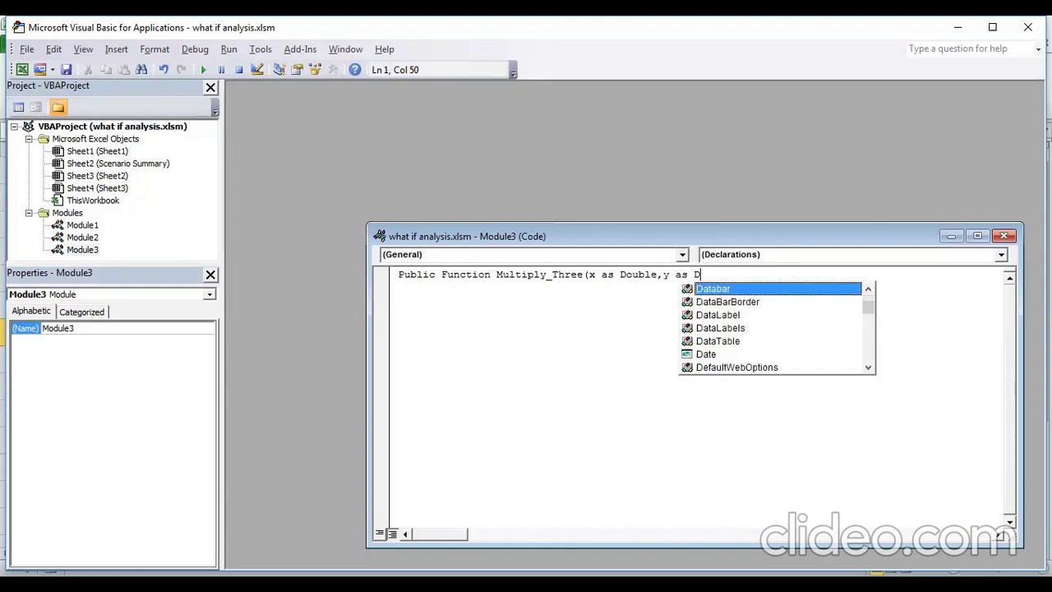
type("oub")
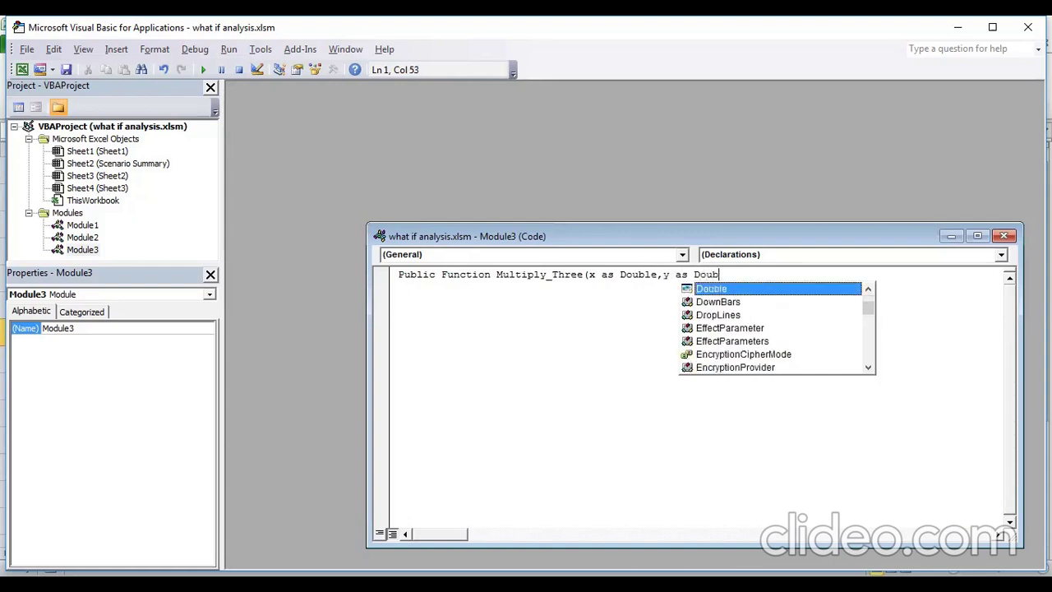
type("le")
type(",z as")
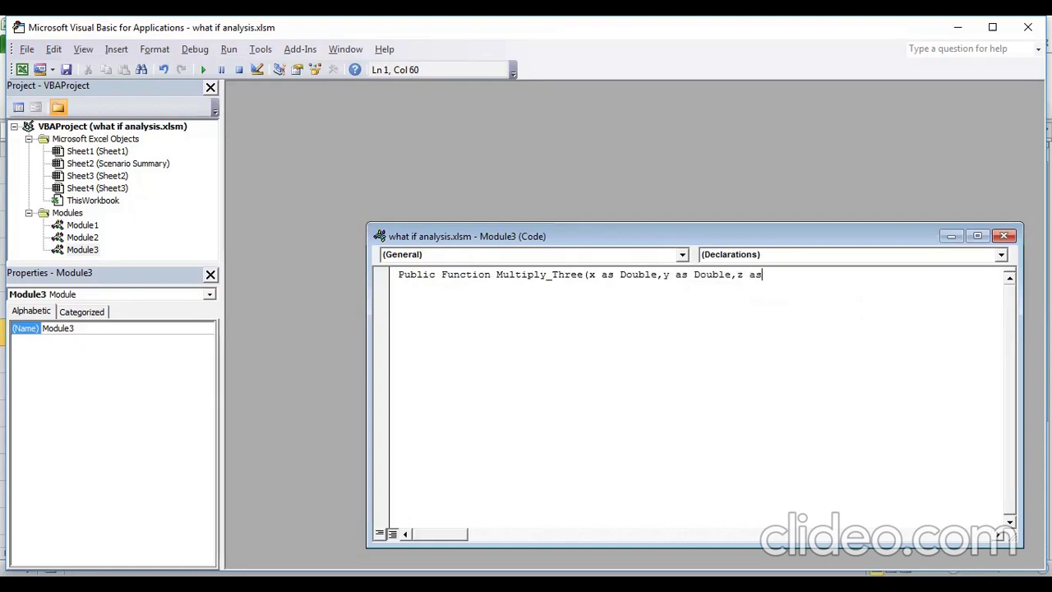
type("DOuble")
key("BackSpace")
key("BackSpace")
key("BackSpace")
key("BackSpace")
key("BackSpace")
key("BackSpace")
type("Double")
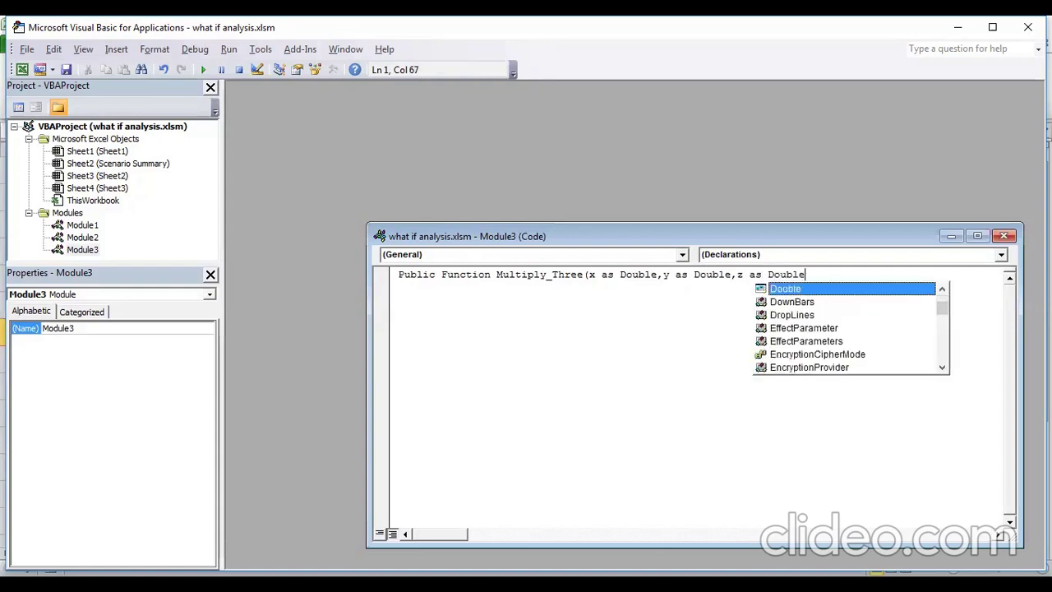
type(")")
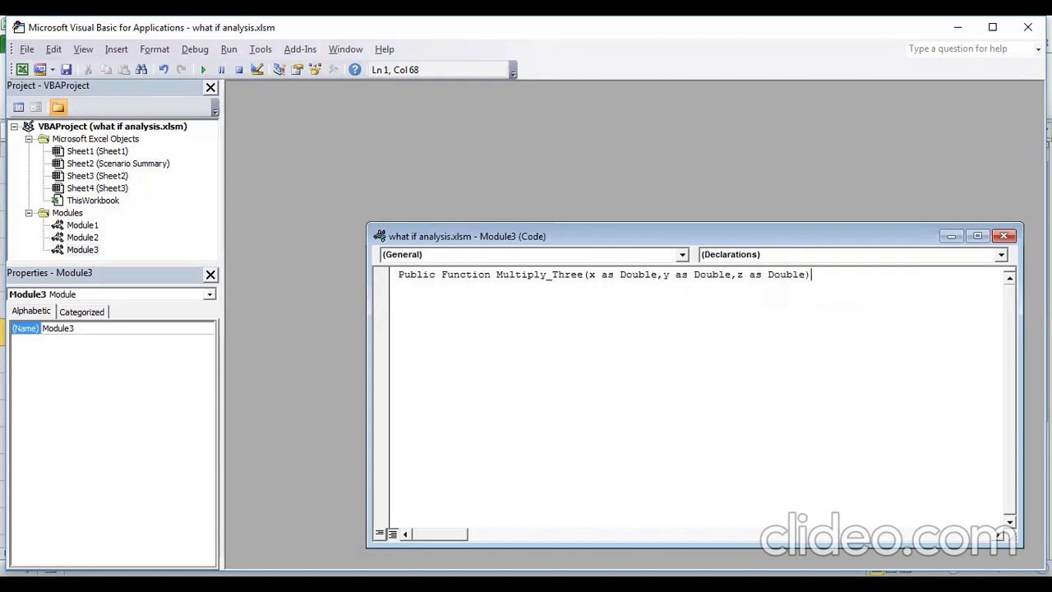
key("Return")
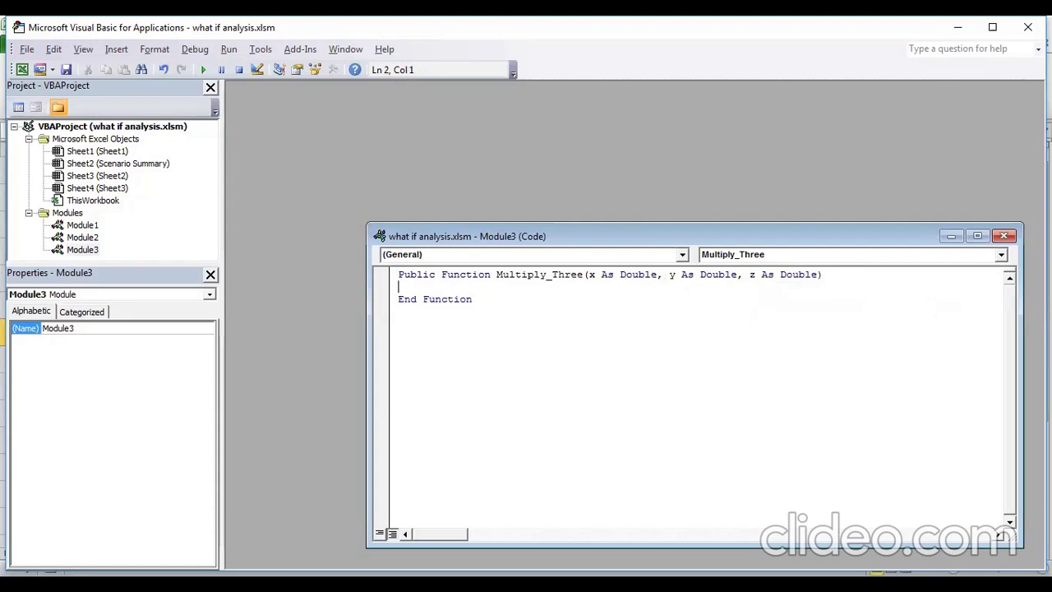
Add the body line Multiply_Three = x*y*z to the function
type("Mu")
type("lp")
type("i")
key("BackSpace")
key("BackSpace")
type("tiply_")
type("Three")
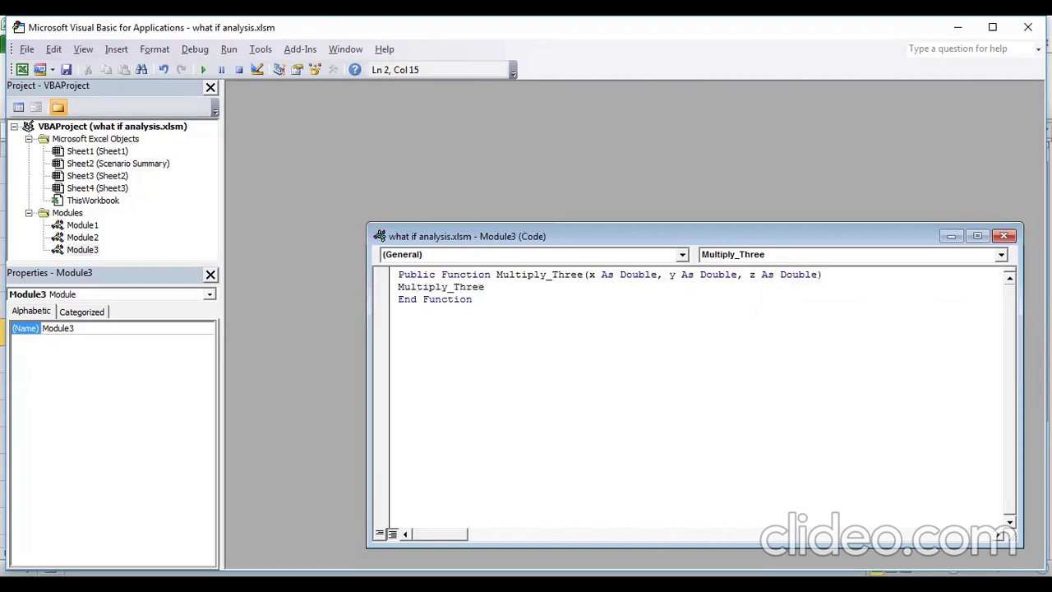
type(" = x*")
type("y*")
type("z")
key("Return")
key("Delete")
Reposition the code window, dismiss the File menu, and select Module3 in the project
left_click_drag(586, 235, 503, 171)
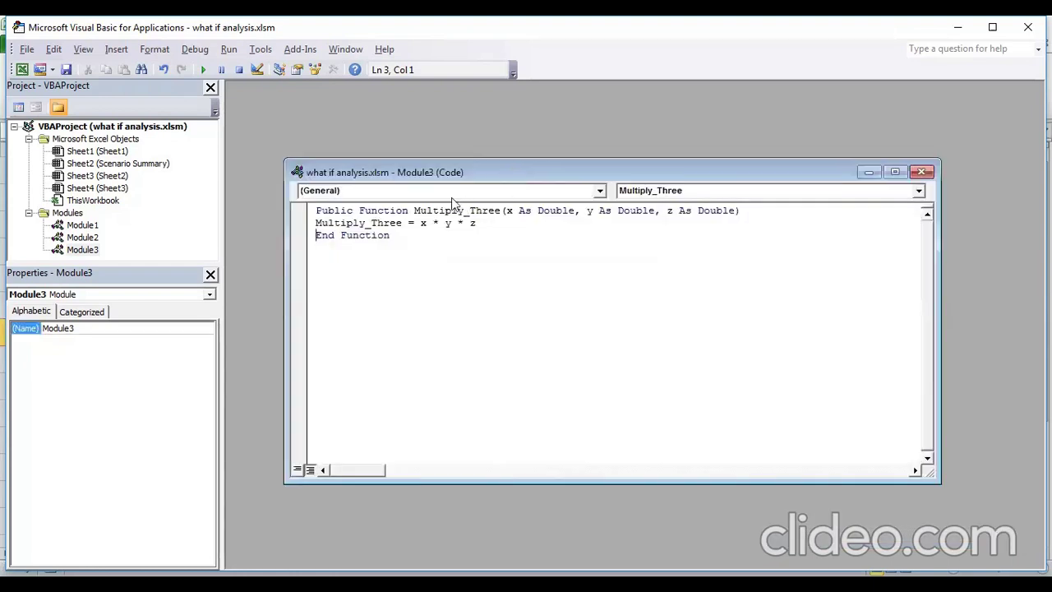
left_click(27, 50)
left_click(92, 66)
left_click(84, 250)
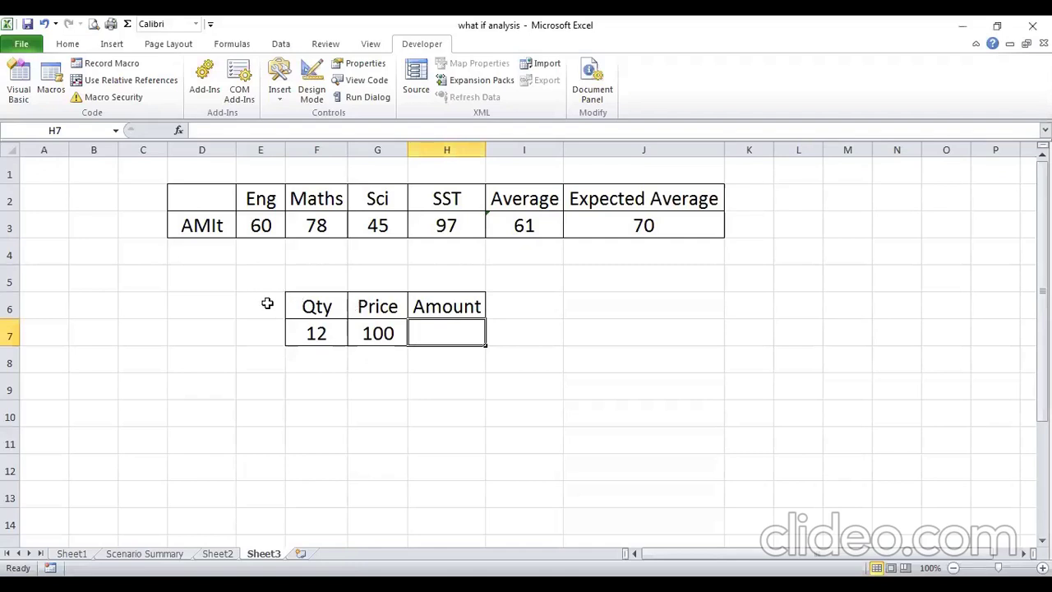
Head cells E6:G6 with number 1, Number 2 and Number 3
left_click(270, 309)
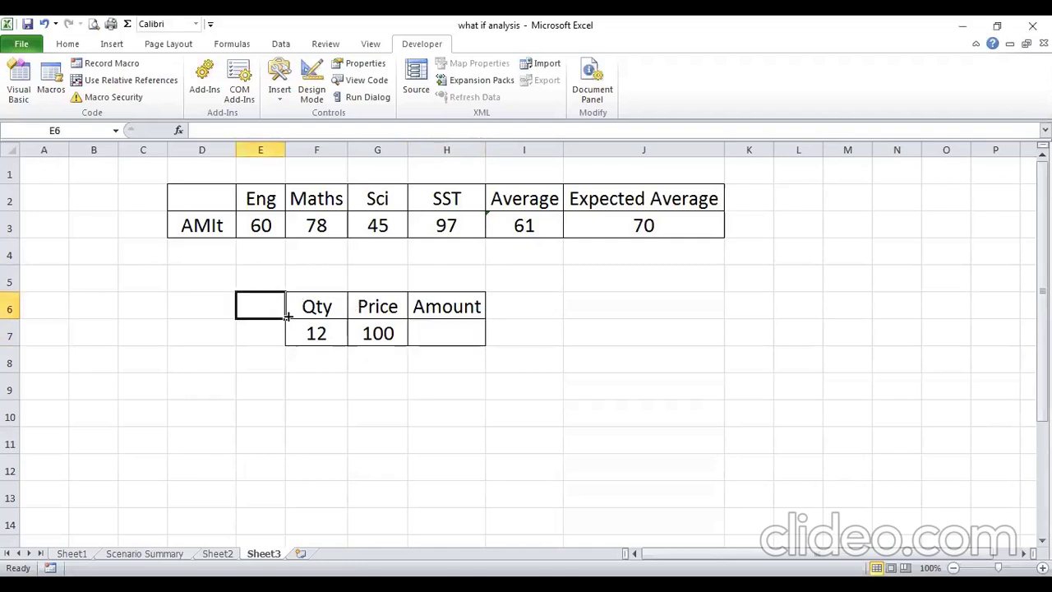
left_click(272, 332)
left_click(269, 308)
type("number 1")
key("Tab")
type("Nu,ber")
key("BackSpace")
key("BackSpace")
key("BackSpace")
key("BackSpace")
type("mber 2")
key("Tab")
type("Number")
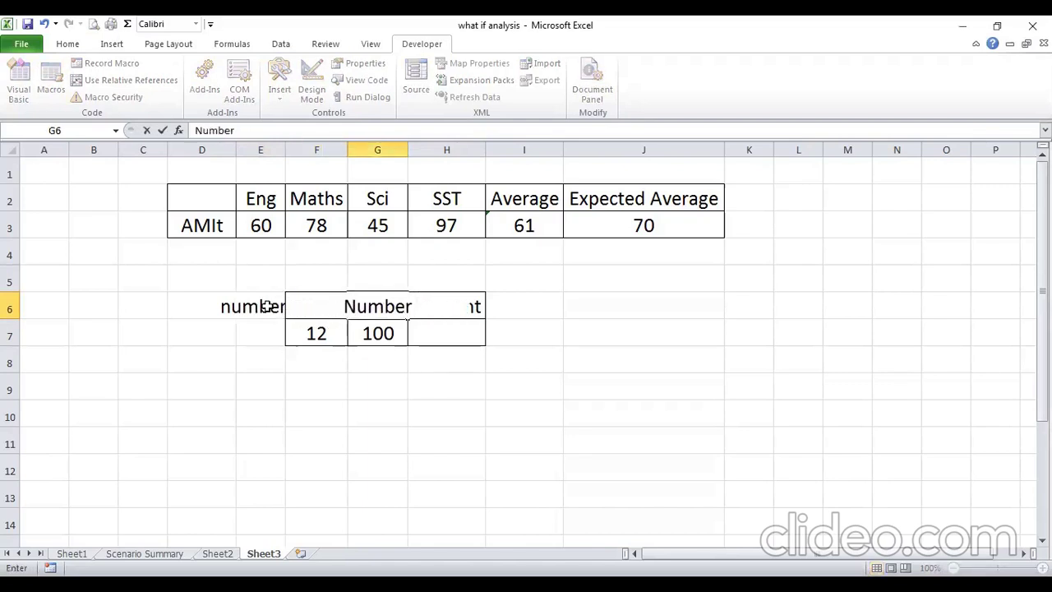
type(" 3")
key("Return")
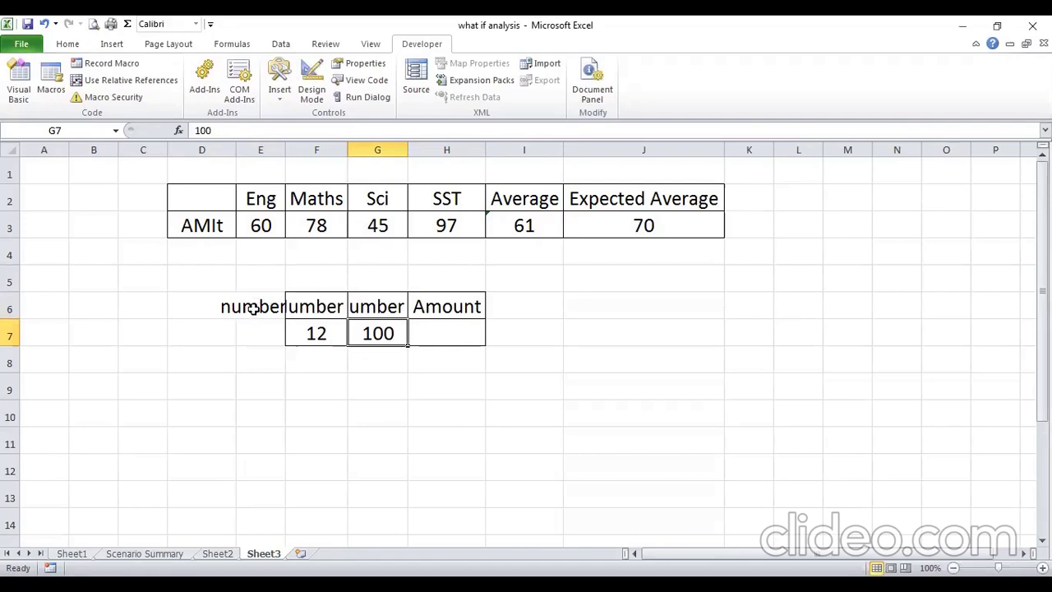
Autofit columns E, F and G to fit the new headers
left_click_drag(252, 310, 377, 328)
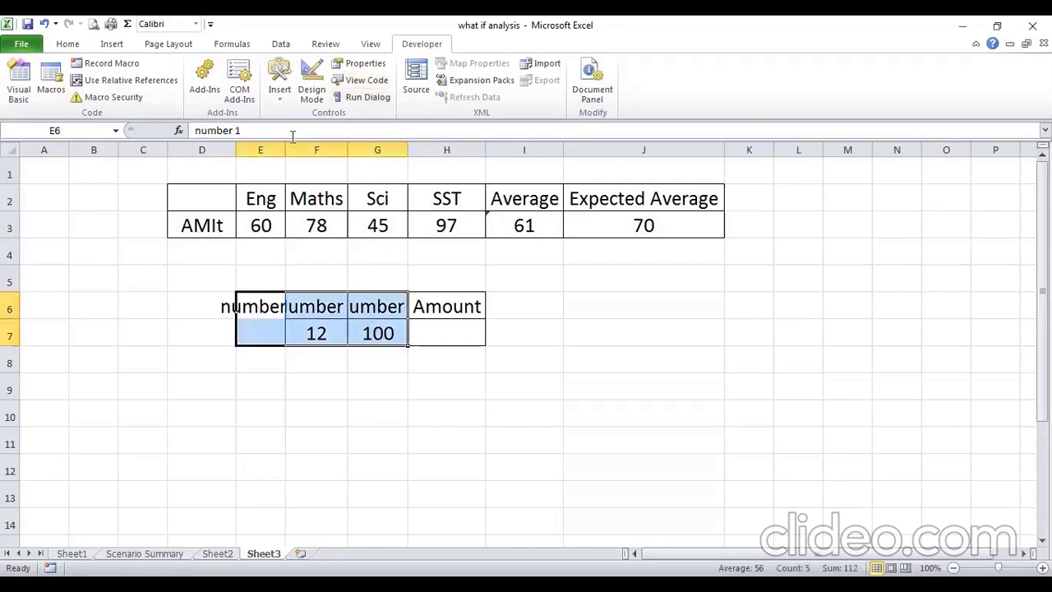
double_click(285, 150)
left_click(358, 149)
double_click(391, 150)
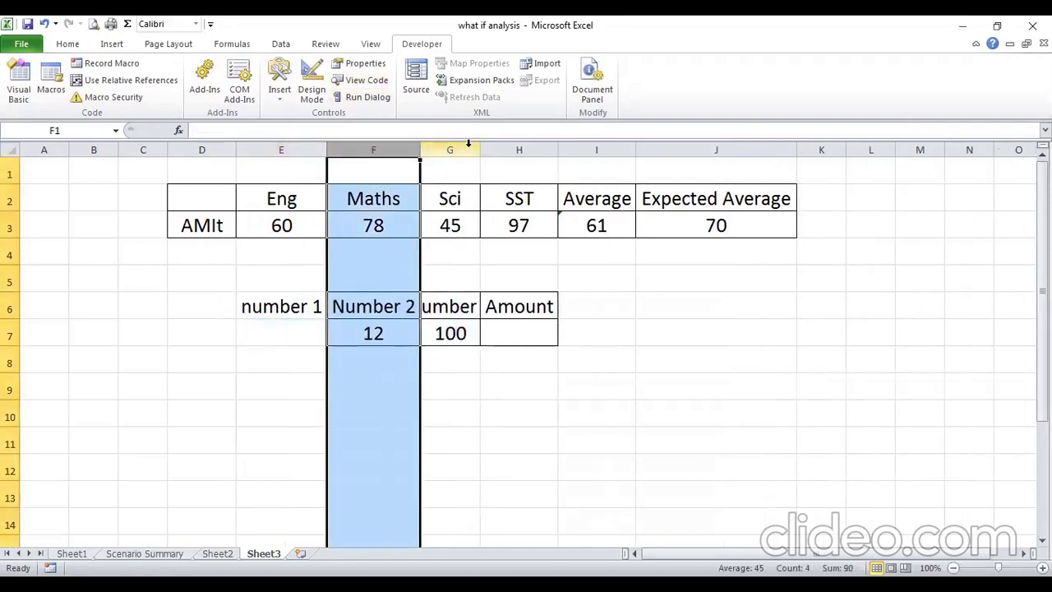
double_click(479, 149)
left_click_drag(289, 310, 446, 330)
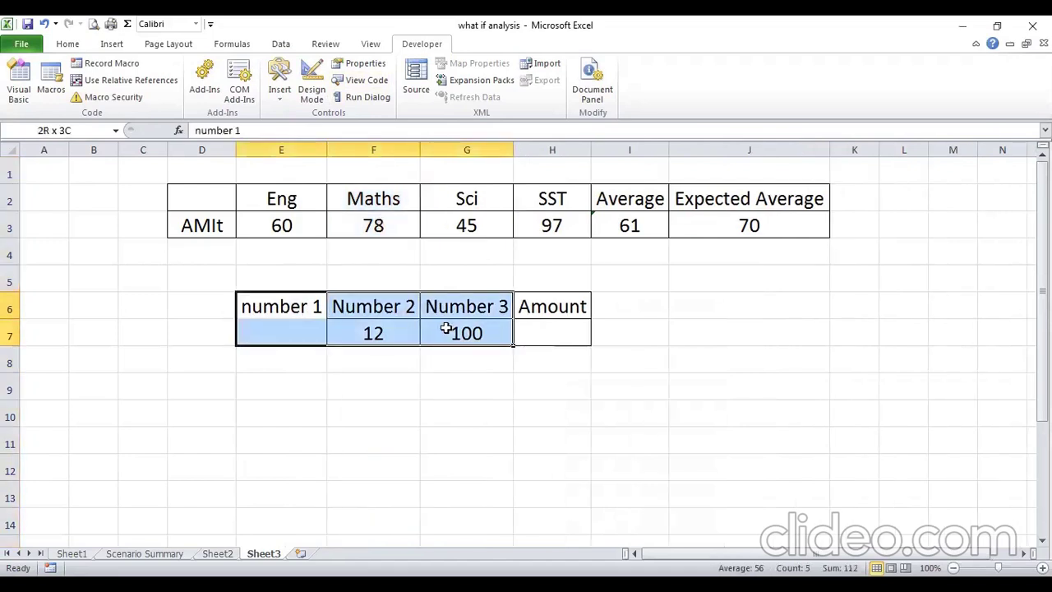
left_click(69, 45)
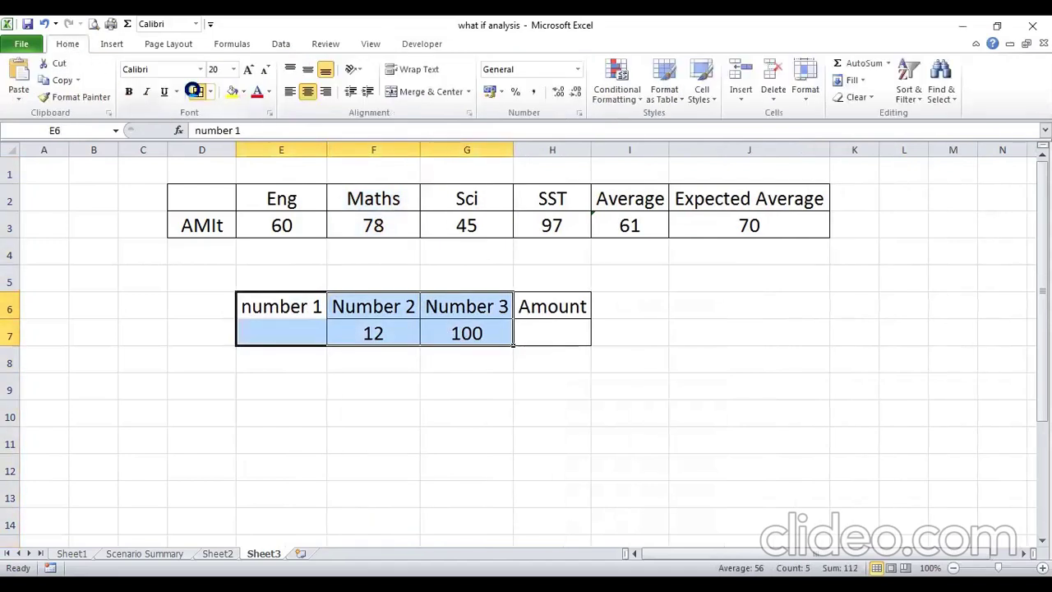
Enter 2 in E7, then select H7 and open the AutoSum function list on Formulas
left_click(273, 338)
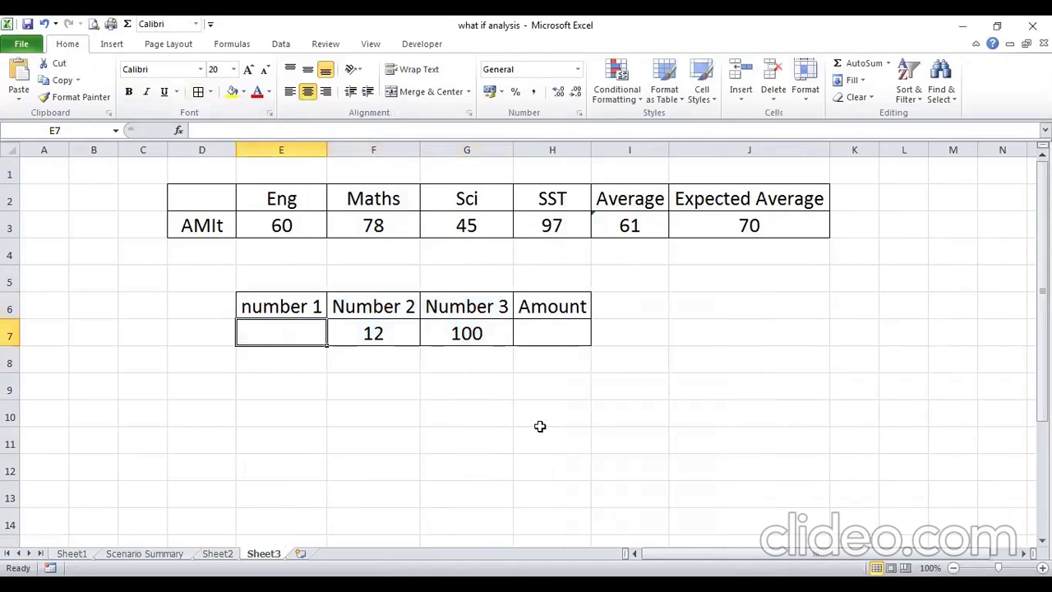
type("2")
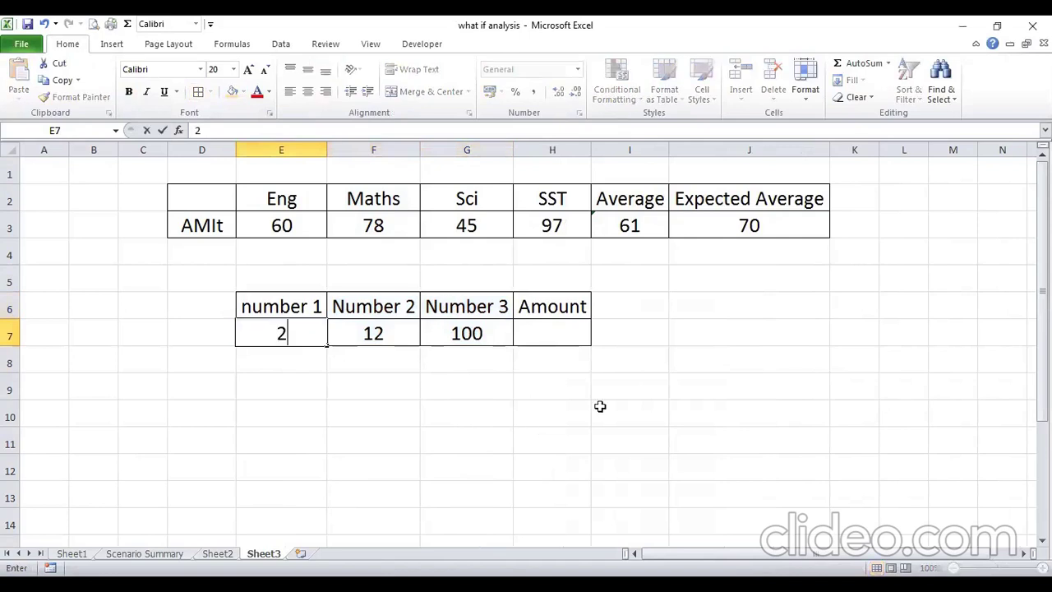
left_click(393, 417)
left_click(529, 345)
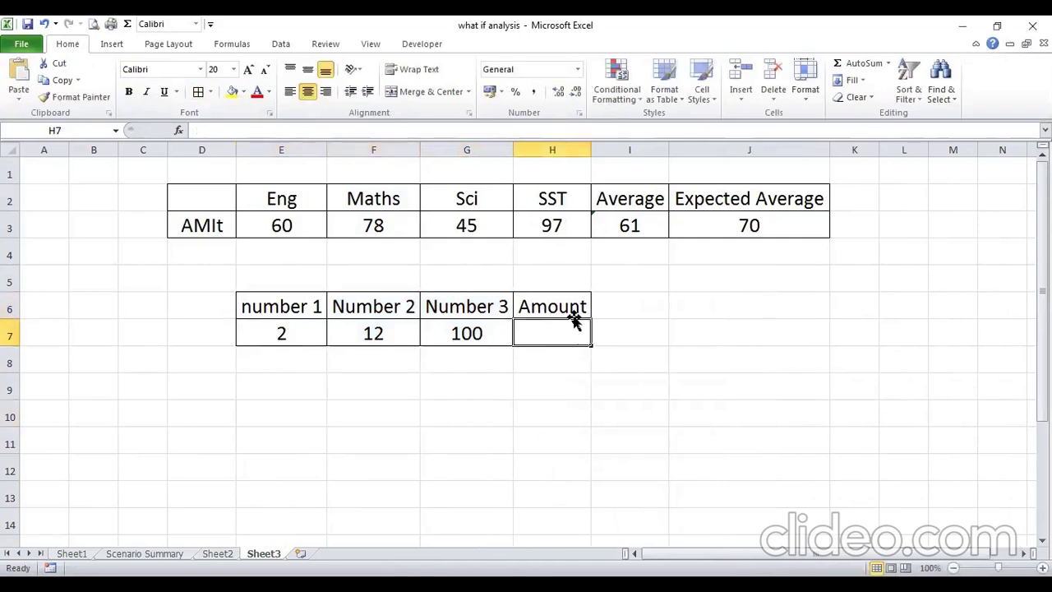
left_click(112, 45)
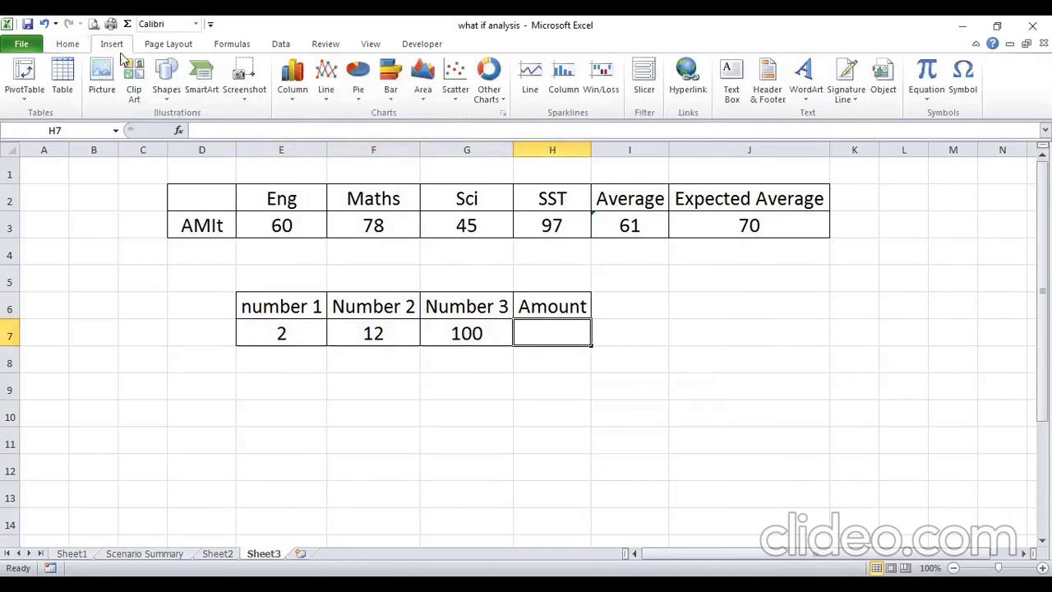
left_click(233, 46)
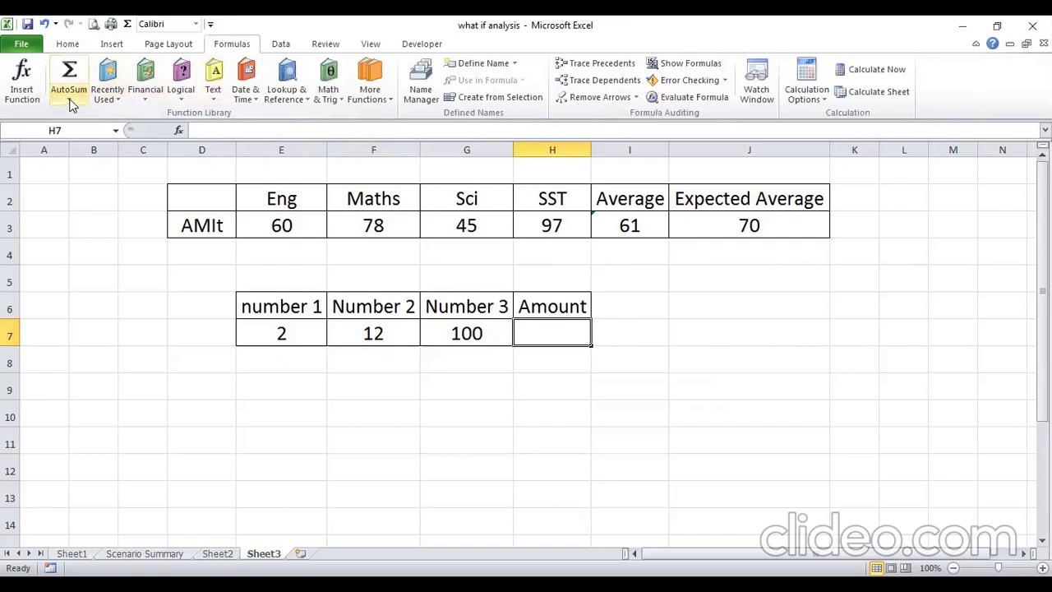
left_click(70, 100)
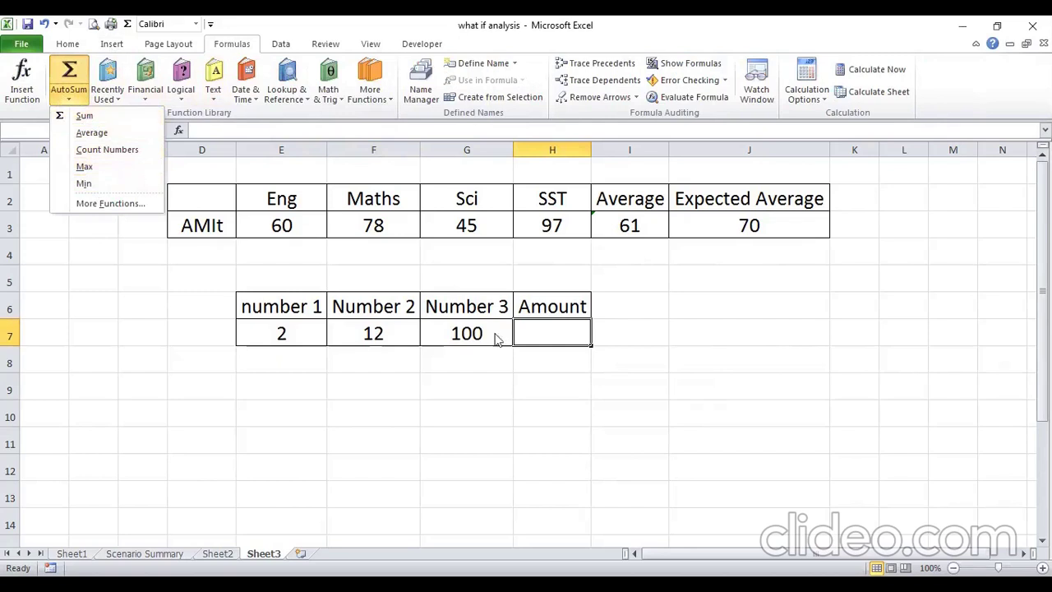
Open Insert Function for H7 and set the function category to All
left_click(22, 82)
left_click(697, 205)
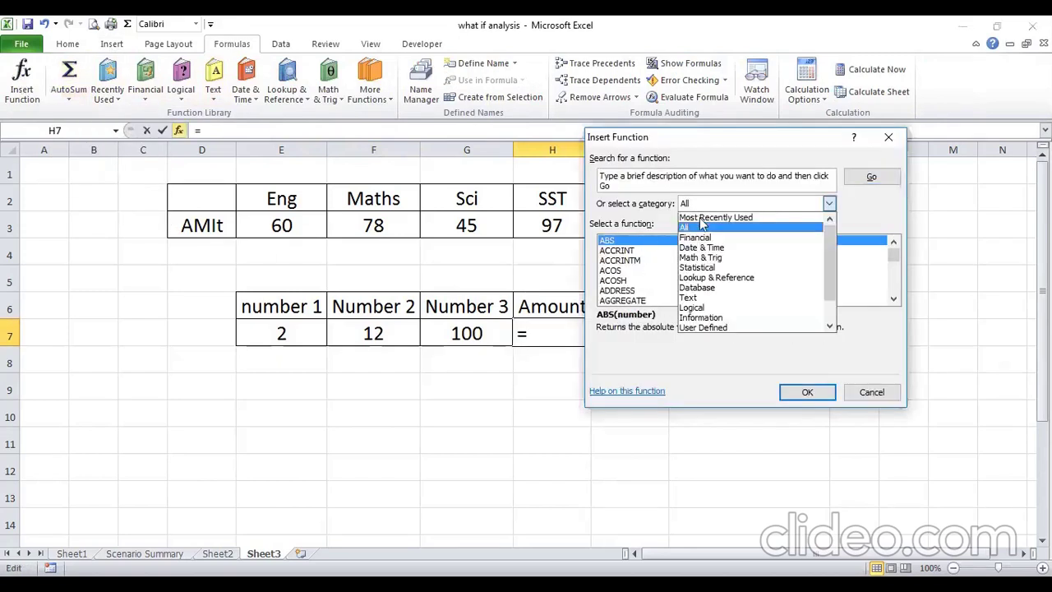
left_click(702, 226)
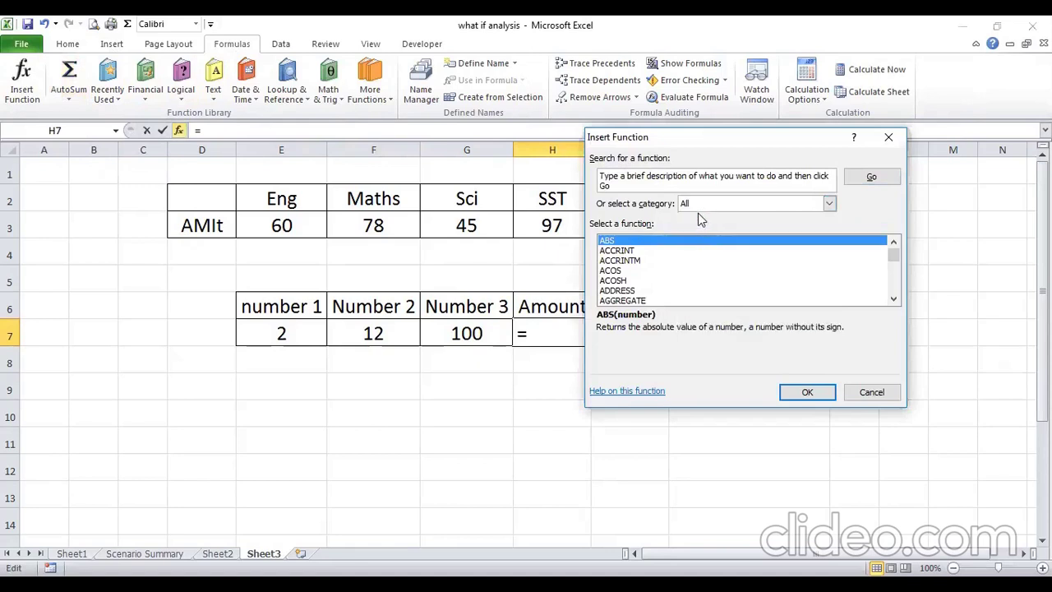
left_click(701, 205)
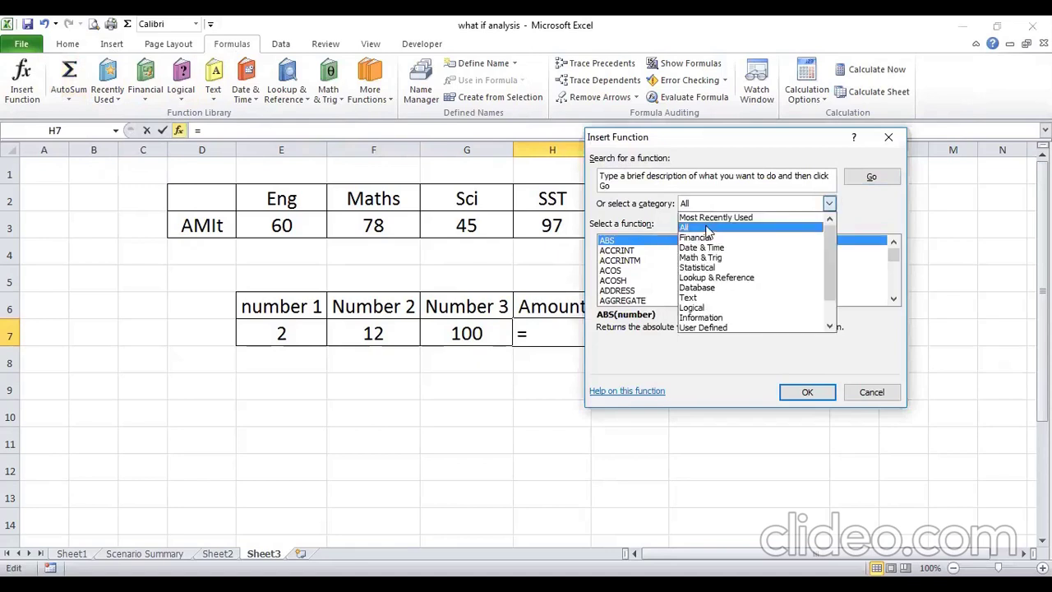
left_click(713, 217)
scroll(652, 282, "down", 1)
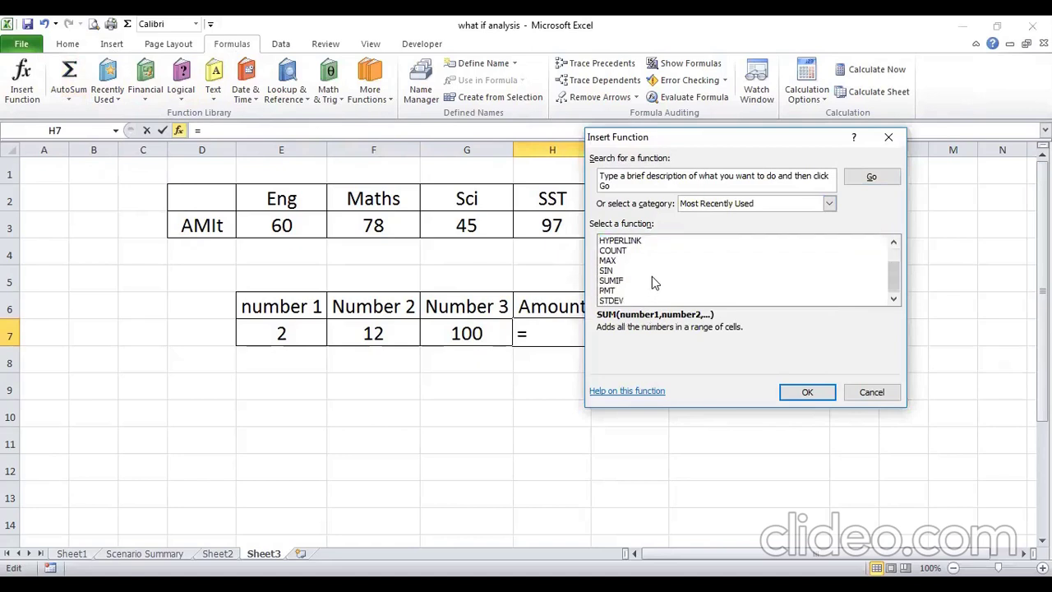
scroll(652, 284, "up", 1)
scroll(652, 285, "down", 1)
scroll(652, 285, "up", 1)
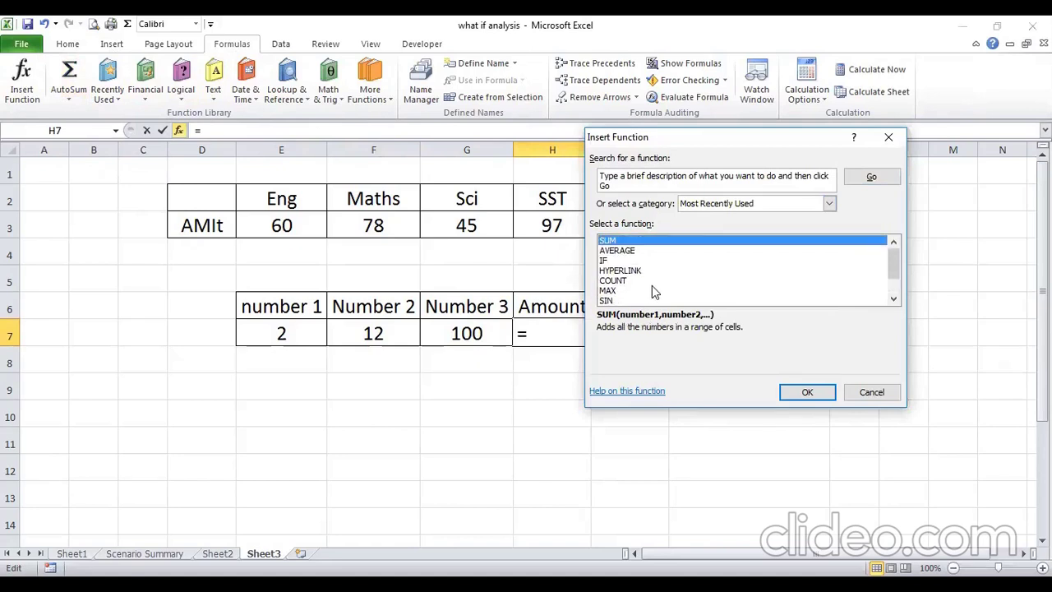
left_click(714, 199)
left_click(700, 228)
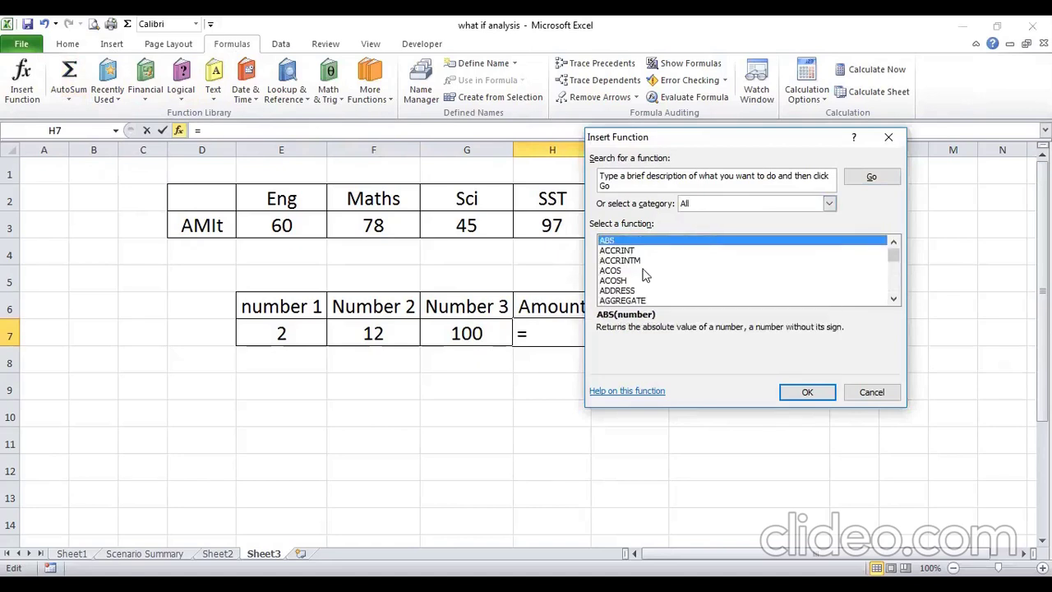
Scroll down the full function list and select the custom Multiply_Three function
scroll(645, 277, "down", 3)
scroll(645, 278, "down", 9)
scroll(645, 278, "down", 11)
scroll(645, 278, "down", 5)
scroll(643, 280, "down", 7)
scroll(644, 280, "down", 12)
scroll(644, 280, "down", 6)
scroll(644, 279, "down", 5)
scroll(644, 280, "down", 5)
scroll(643, 279, "down", 5)
scroll(643, 279, "down", 5)
scroll(644, 279, "down", 5)
scroll(644, 279, "down", 2)
scroll(644, 279, "down", 1)
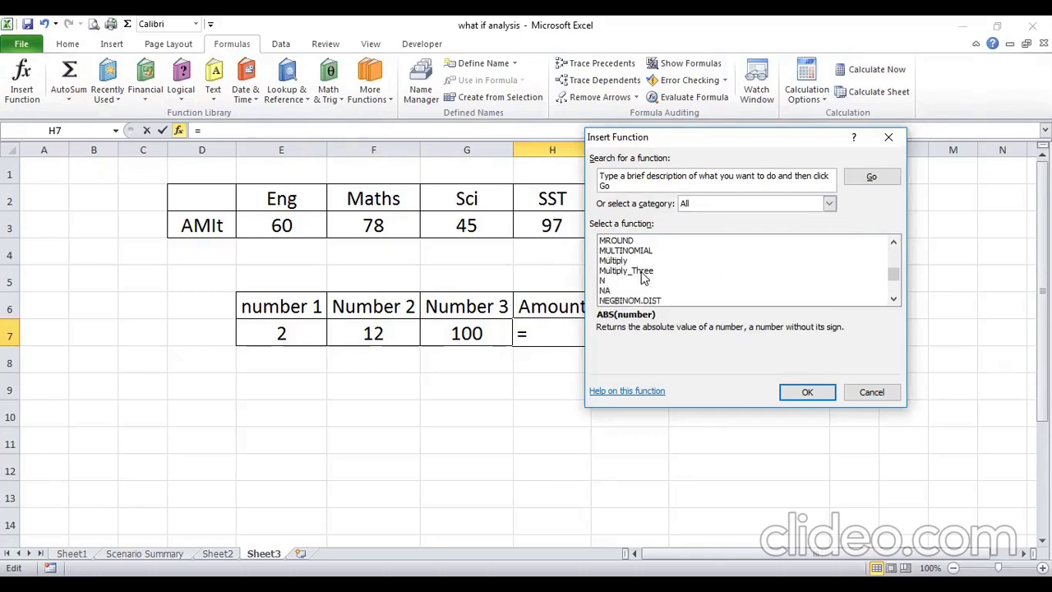
left_click(627, 273)
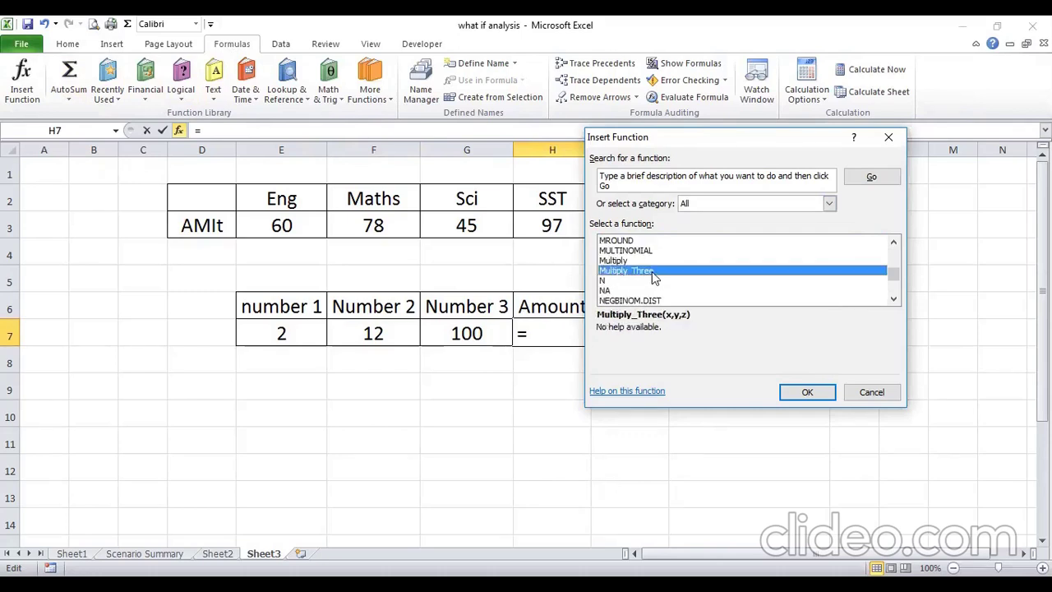
Fill Multiply_Three's x, y, z arguments with E7, F7, G7 so H7 shows 2400
left_click(822, 392)
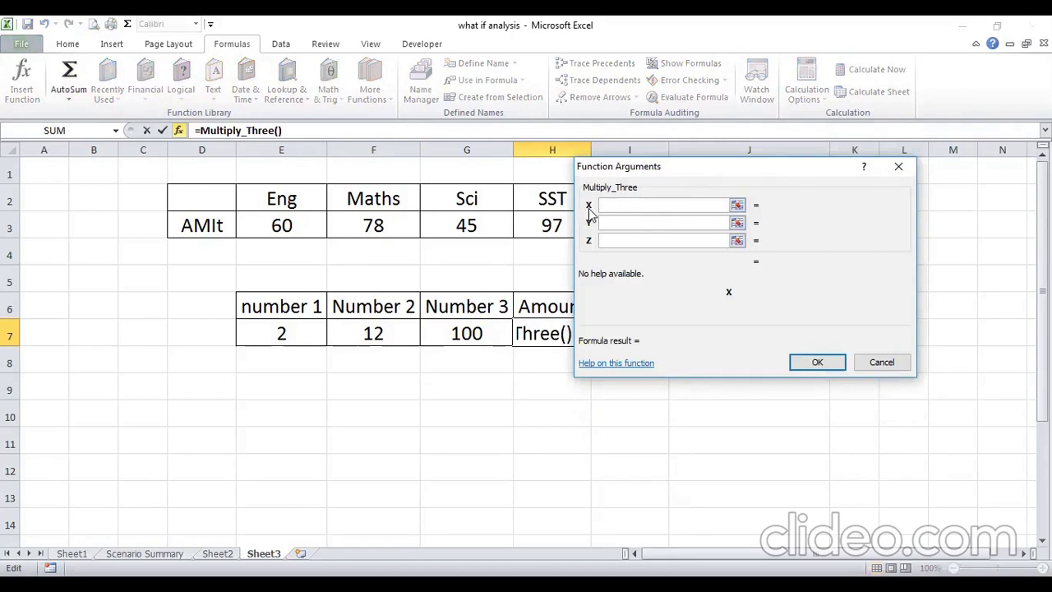
left_click(269, 340)
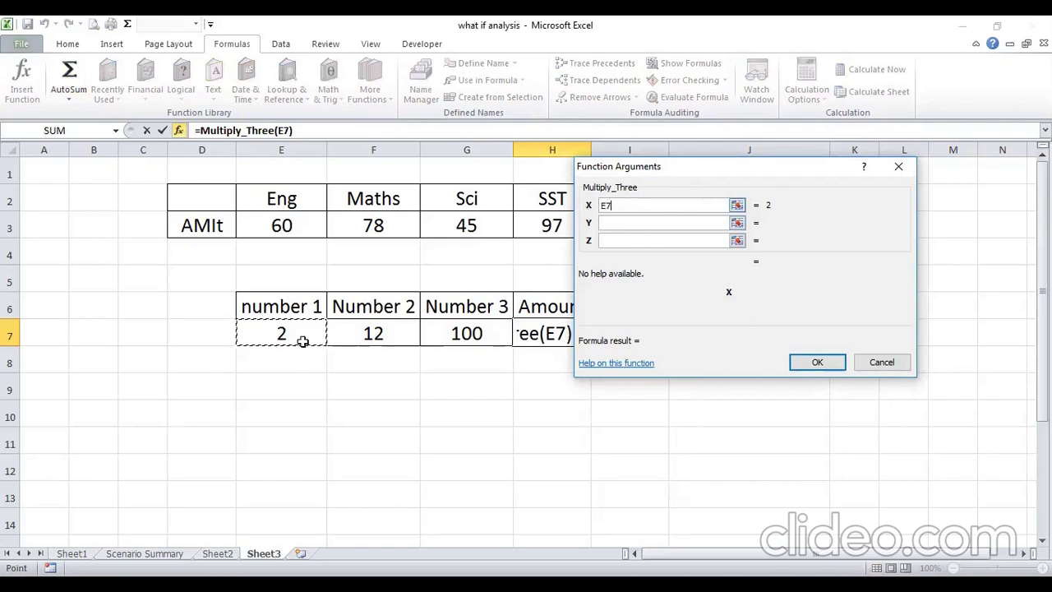
left_click(616, 223)
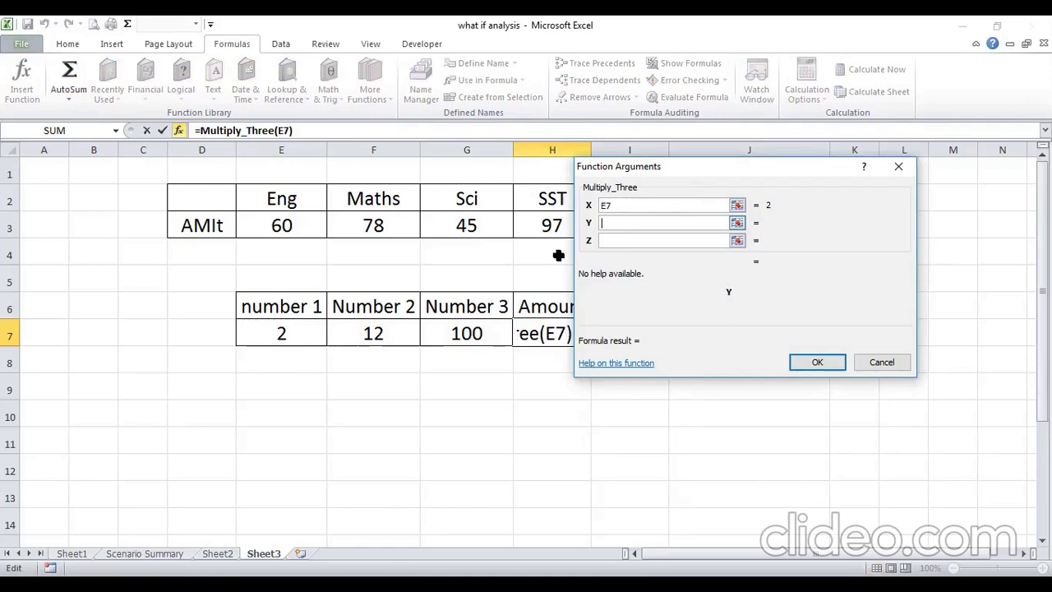
left_click(392, 330)
left_click(624, 240)
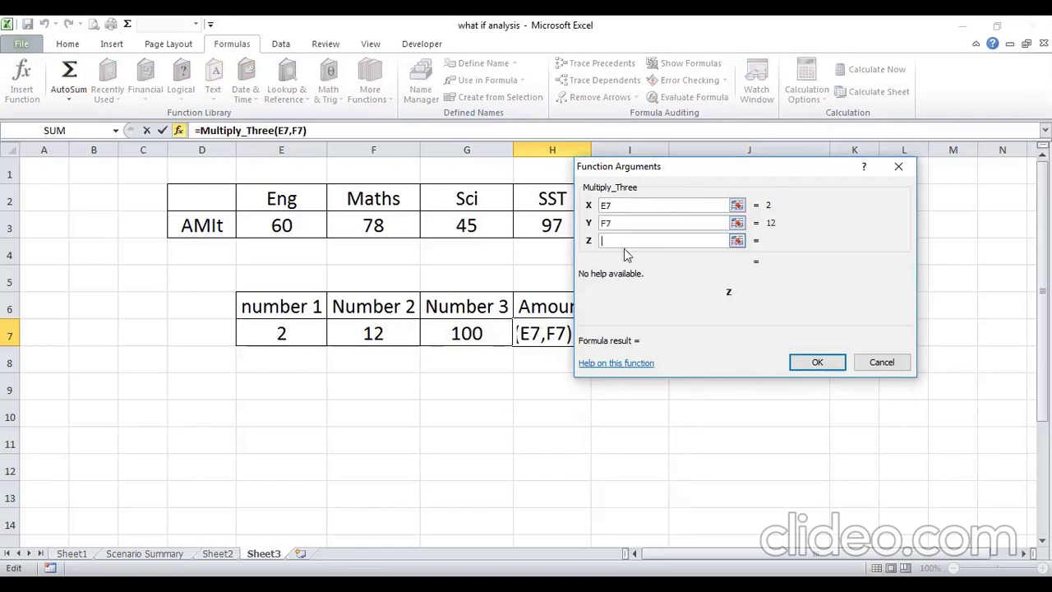
left_click(472, 327)
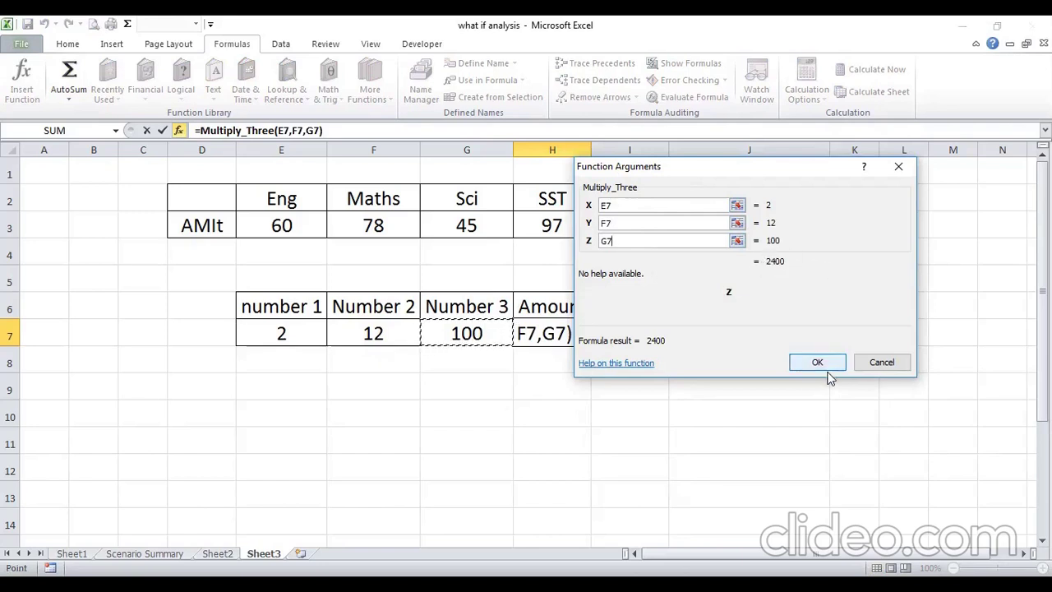
key("Return")
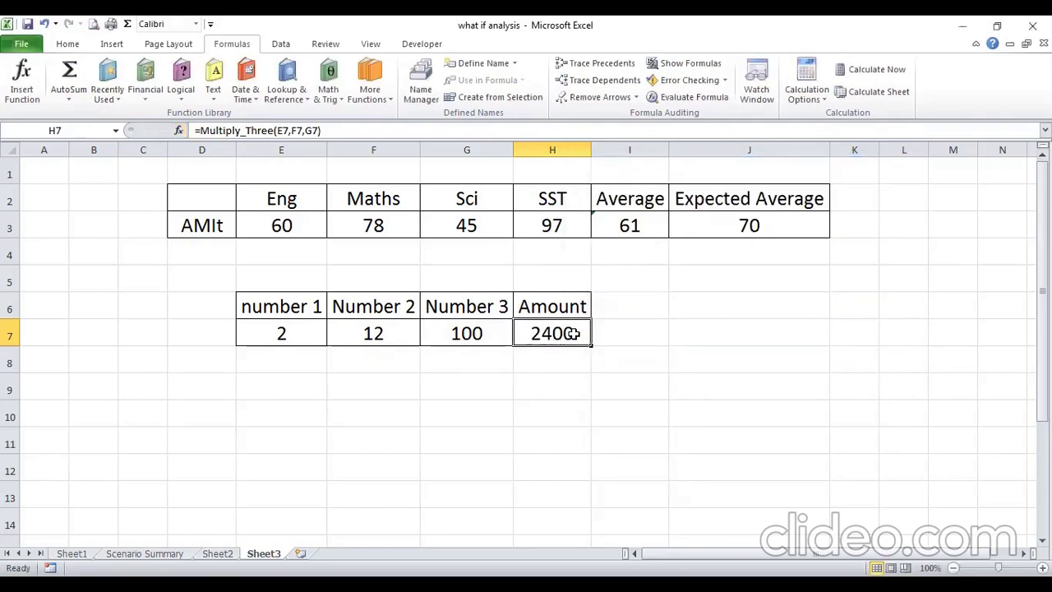
double_click(573, 333)
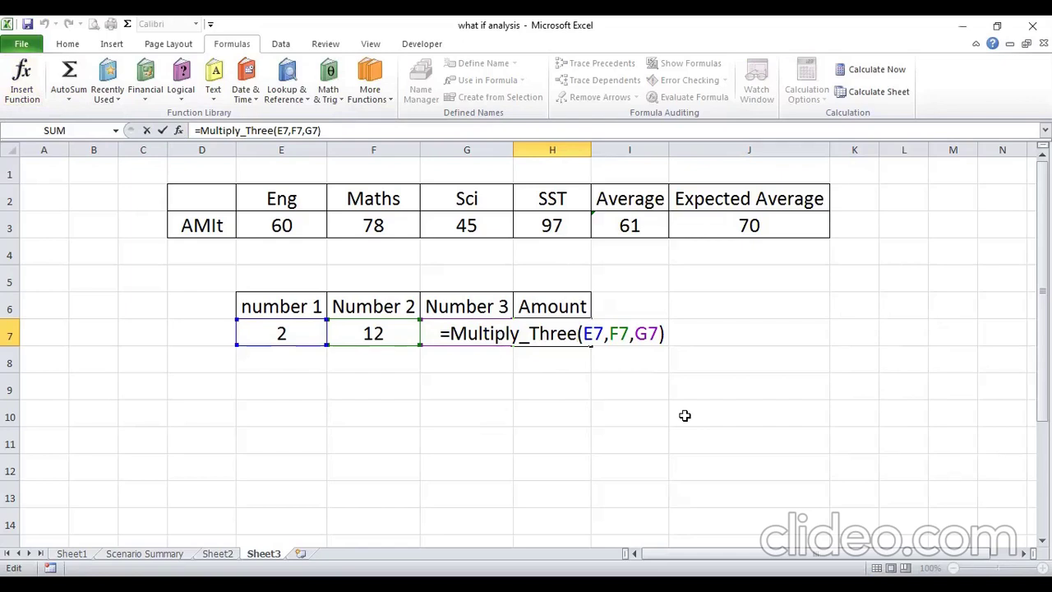
key("Return")
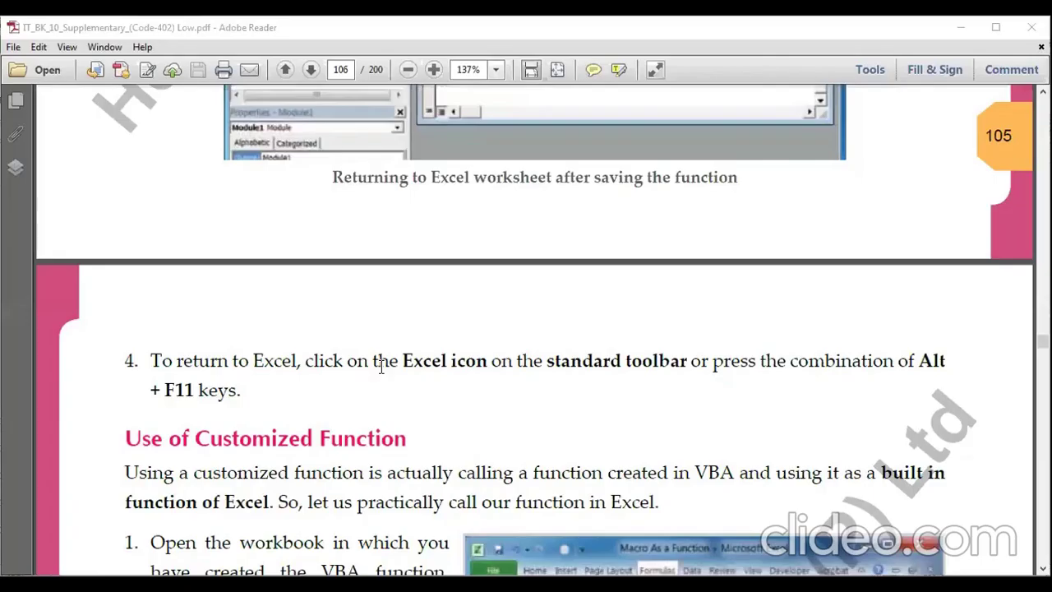
Scroll the textbook PDF past the customized function steps to page 108, Session 11: Passing Arguments
scroll(380, 366, "down", 2)
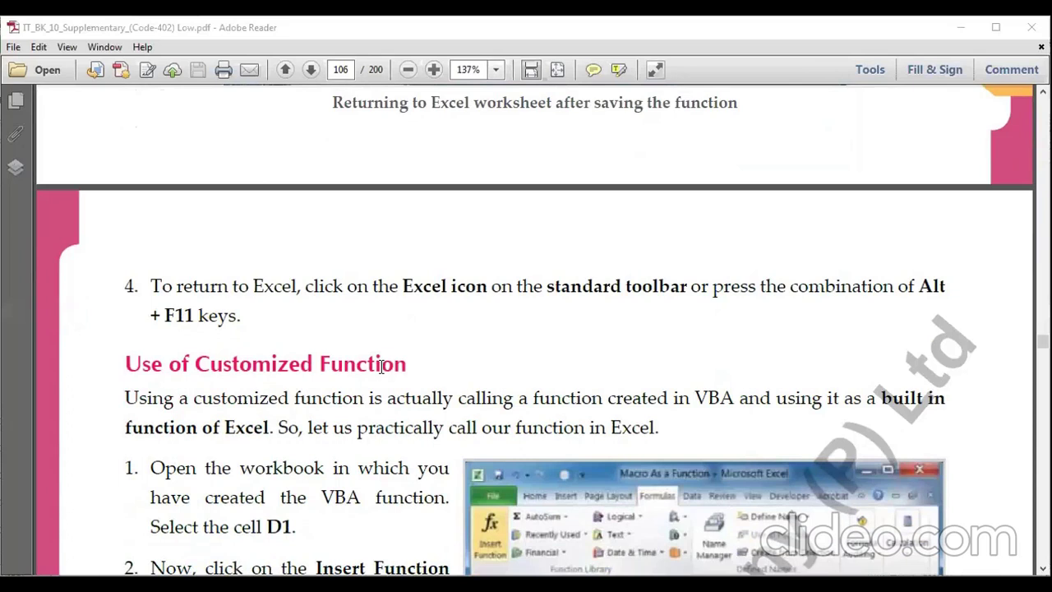
scroll(380, 366, "down", 4)
scroll(381, 366, "down", 2)
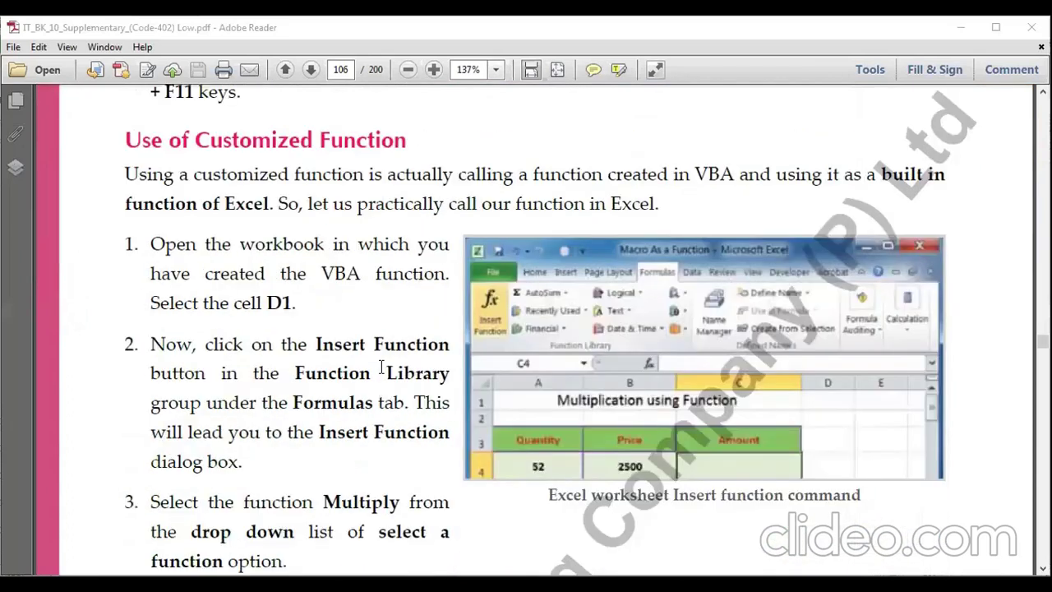
scroll(380, 366, "down", 9)
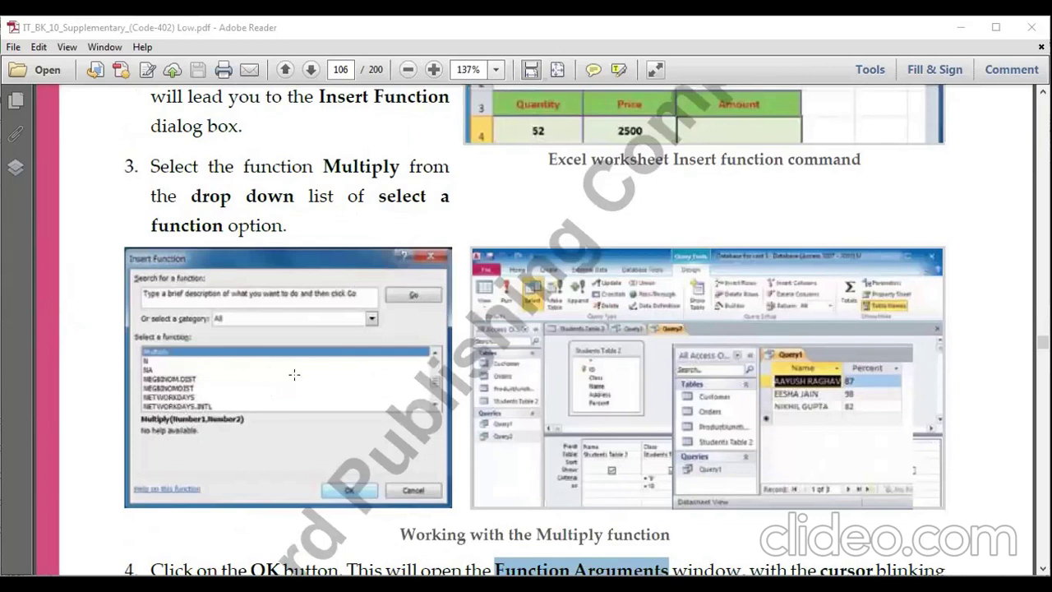
scroll(294, 374, "down", 7)
scroll(294, 375, "down", 5)
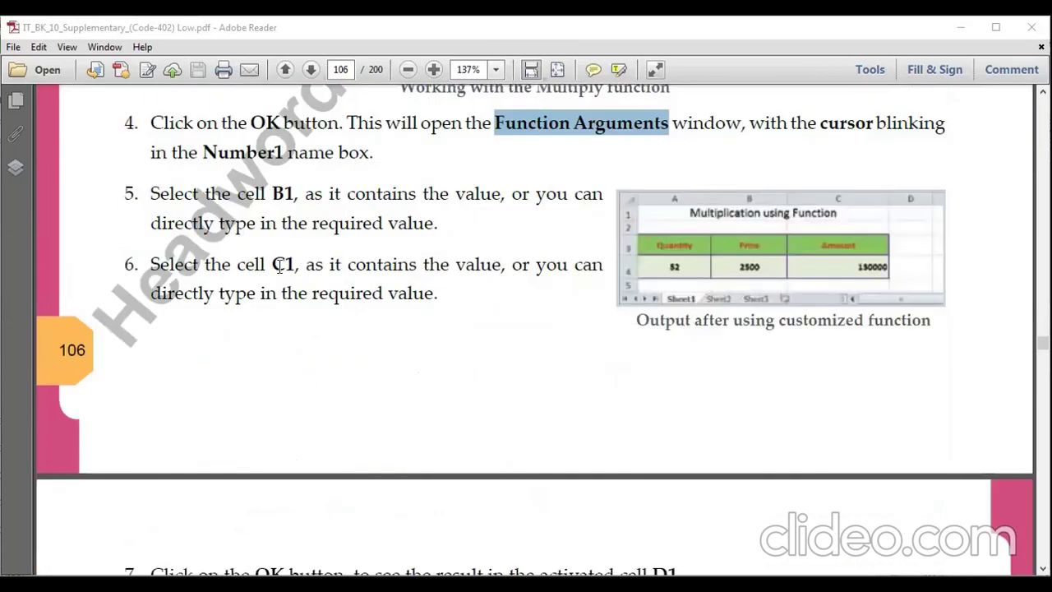
scroll(280, 273, "down", 6)
scroll(280, 273, "down", 11)
scroll(280, 273, "down", 8)
scroll(426, 304, "down", 5)
scroll(427, 304, "down", 11)
scroll(426, 305, "down", 4)
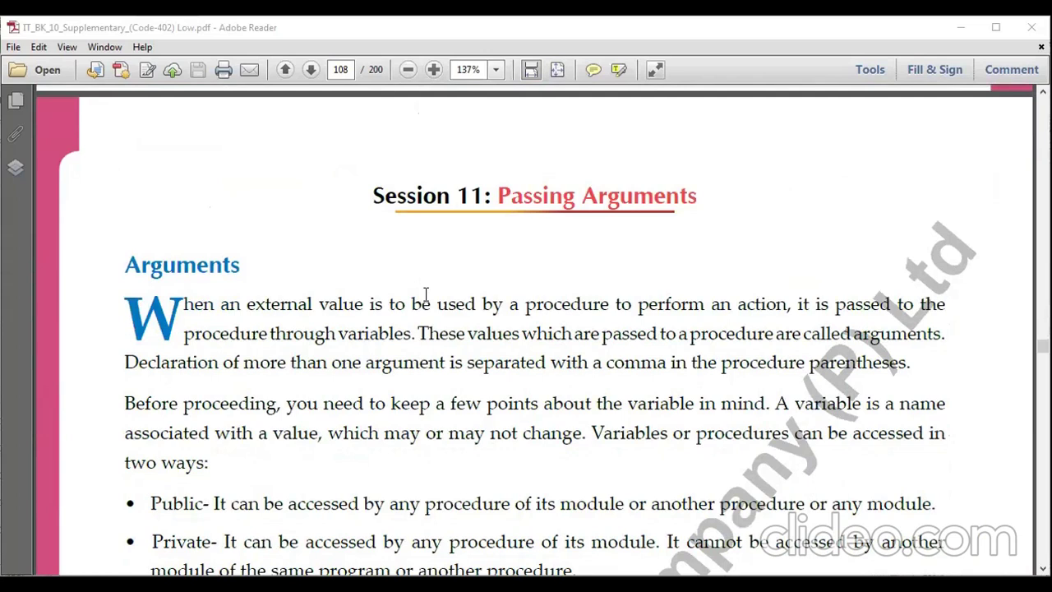
scroll(426, 294, "down", 1)
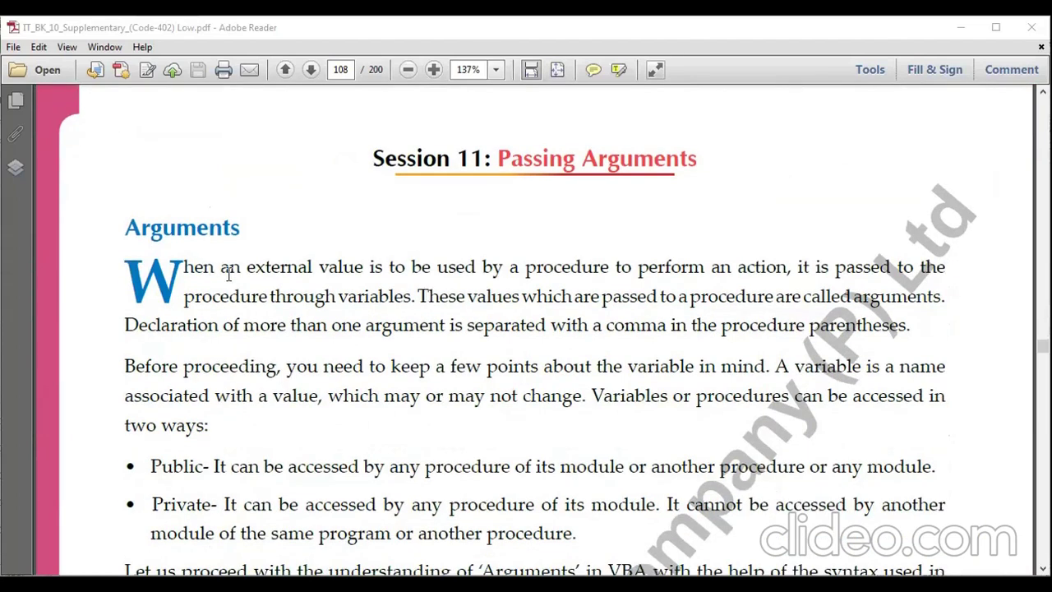
double_click(569, 265)
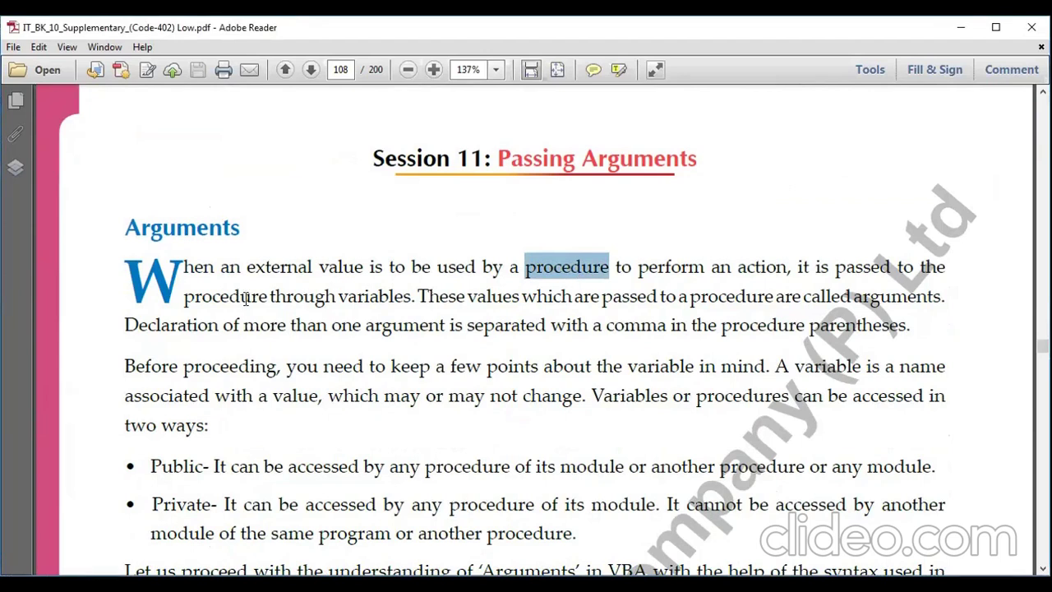
left_click_drag(183, 298, 395, 300)
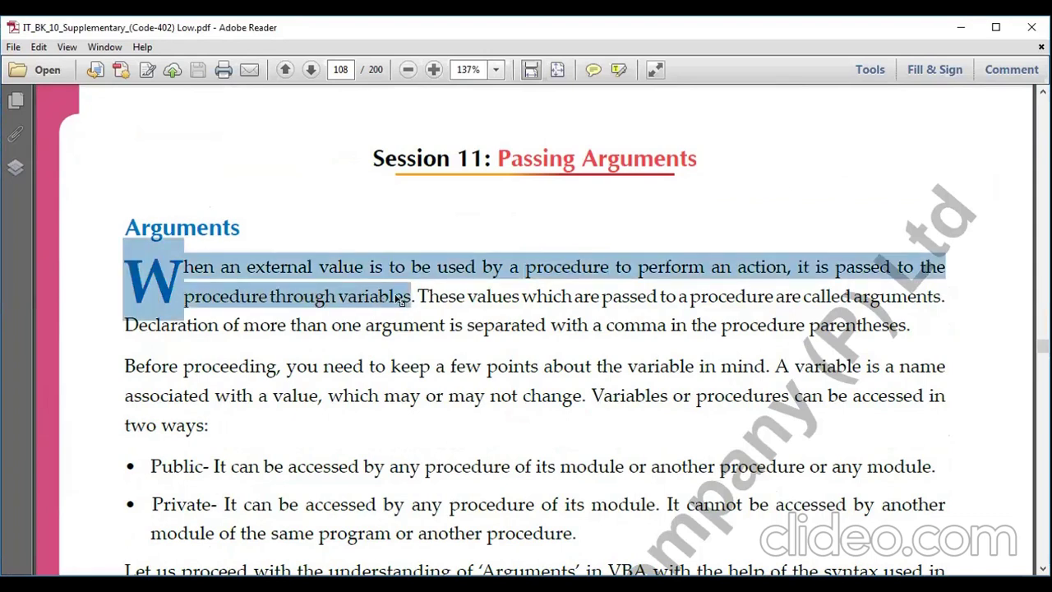
left_click(394, 301)
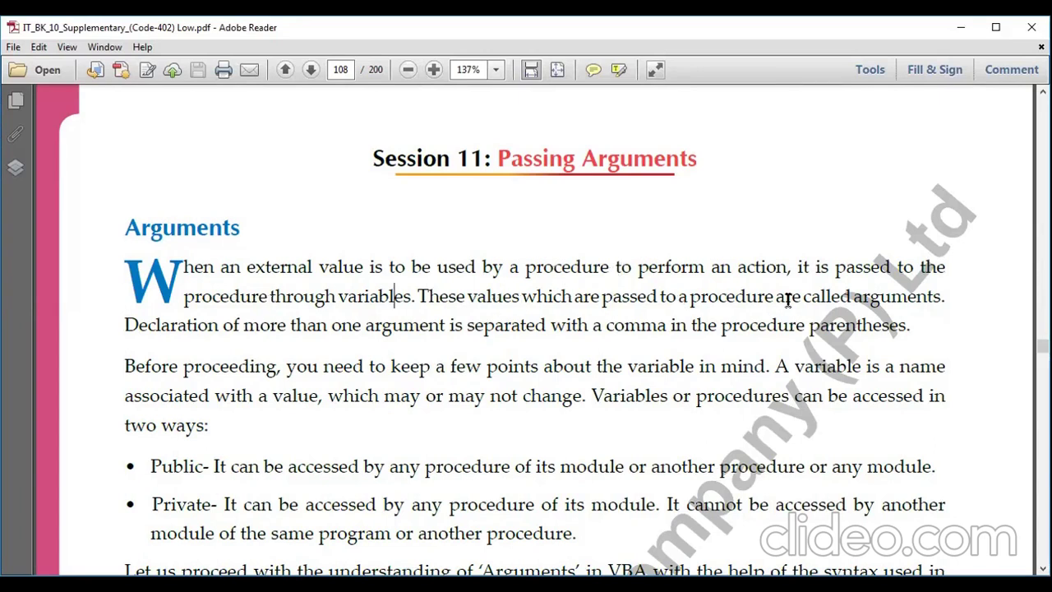
double_click(940, 299)
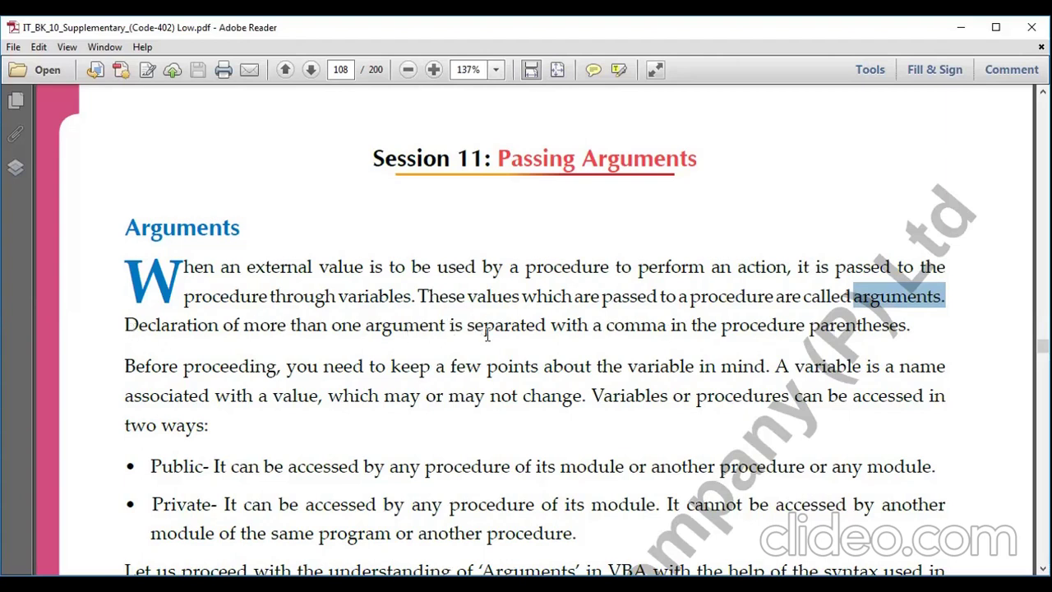
double_click(640, 327)
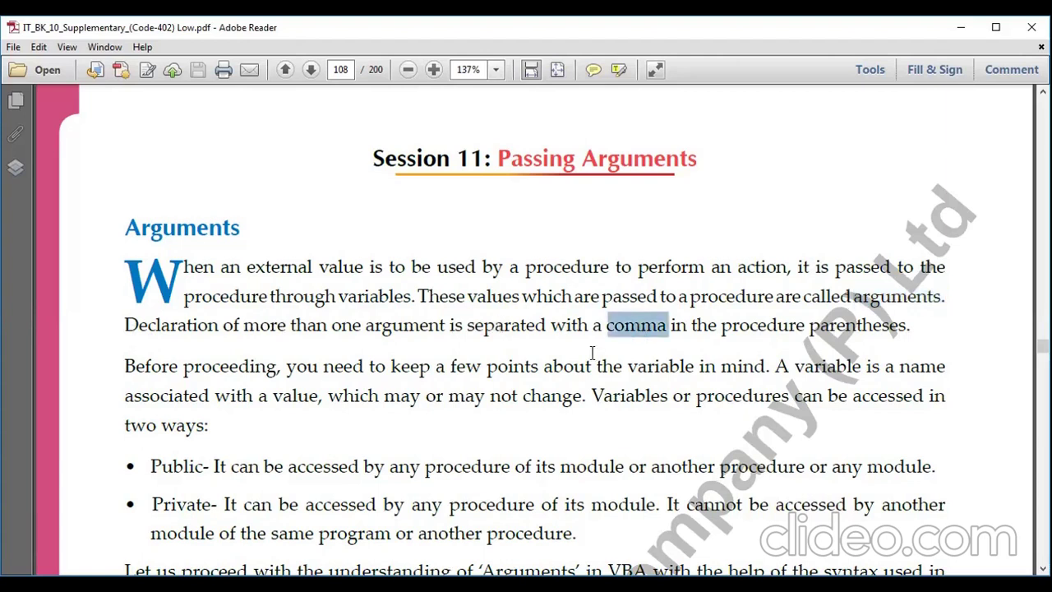
scroll(516, 340, "down", 3)
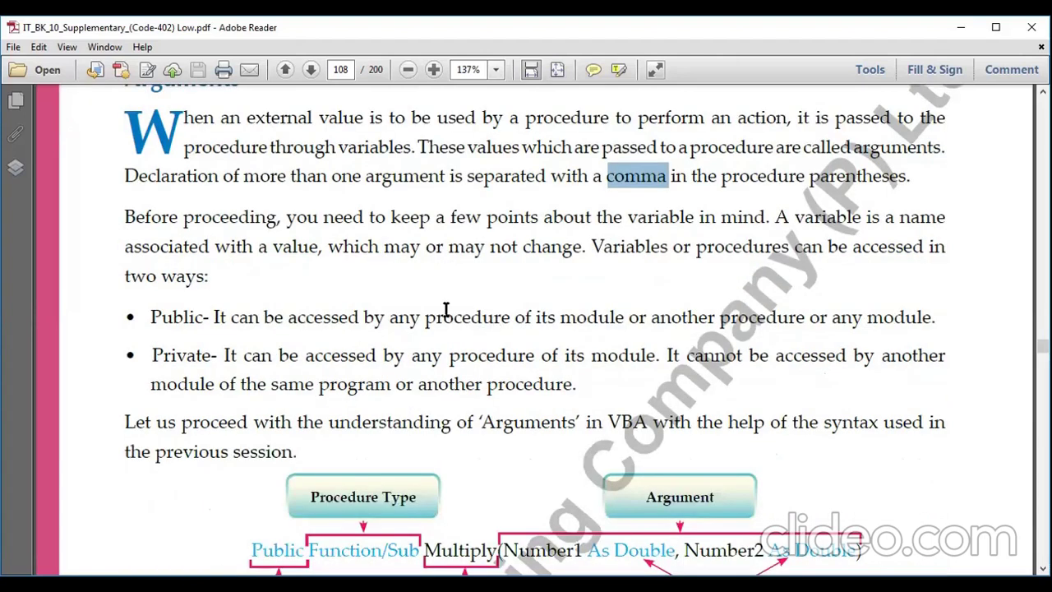
scroll(439, 310, "down", 3)
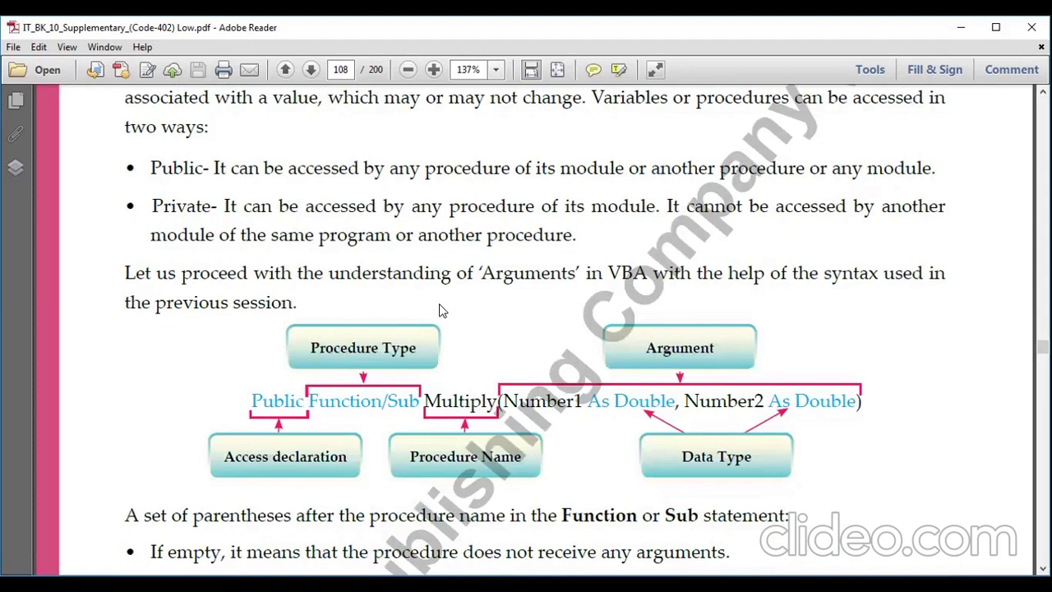
scroll(428, 310, "down", 2)
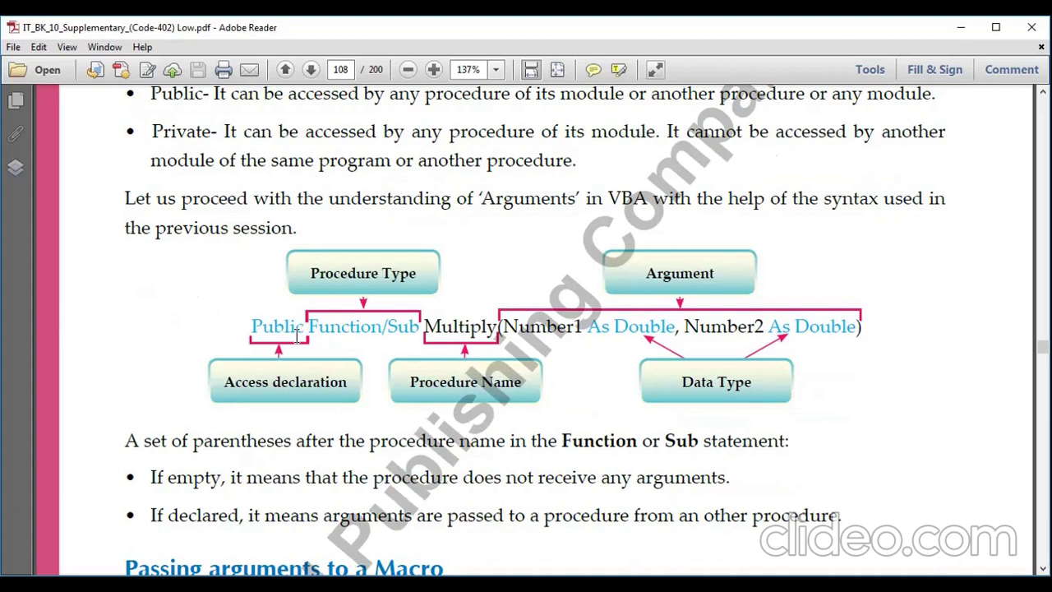
scroll(297, 337, "up", 1)
left_click_drag(148, 125, 208, 133)
left_click_drag(151, 169, 212, 169)
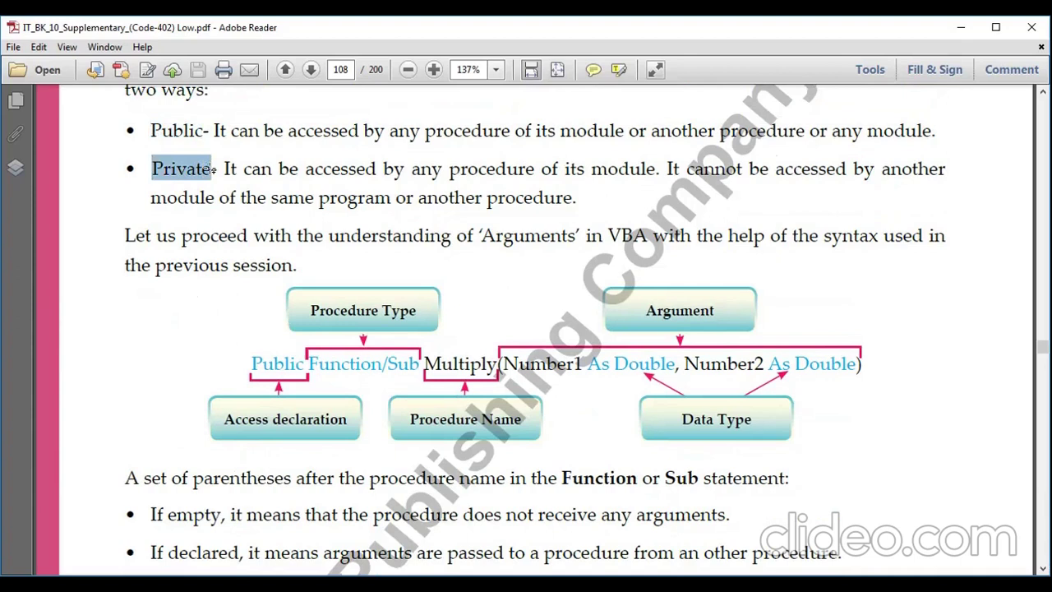
left_click(208, 133)
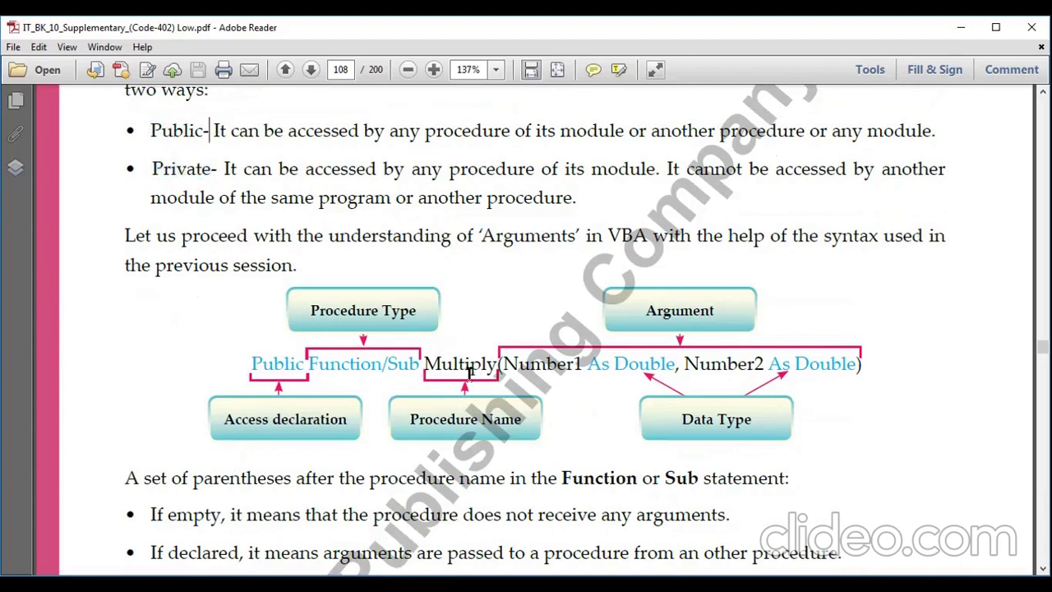
left_click_drag(215, 132, 597, 131)
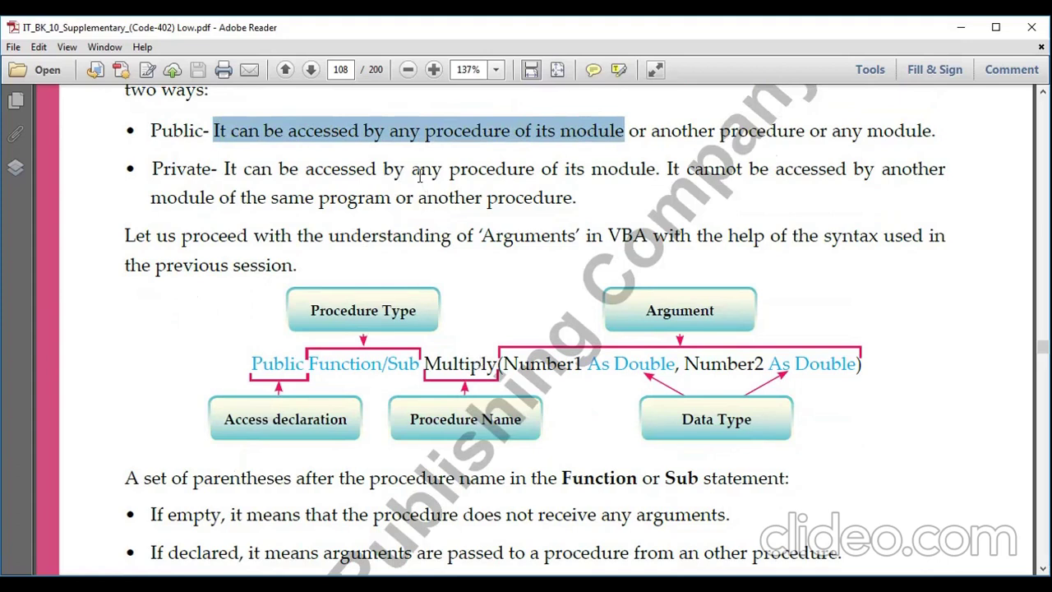
left_click(244, 171)
left_click_drag(224, 169, 625, 168)
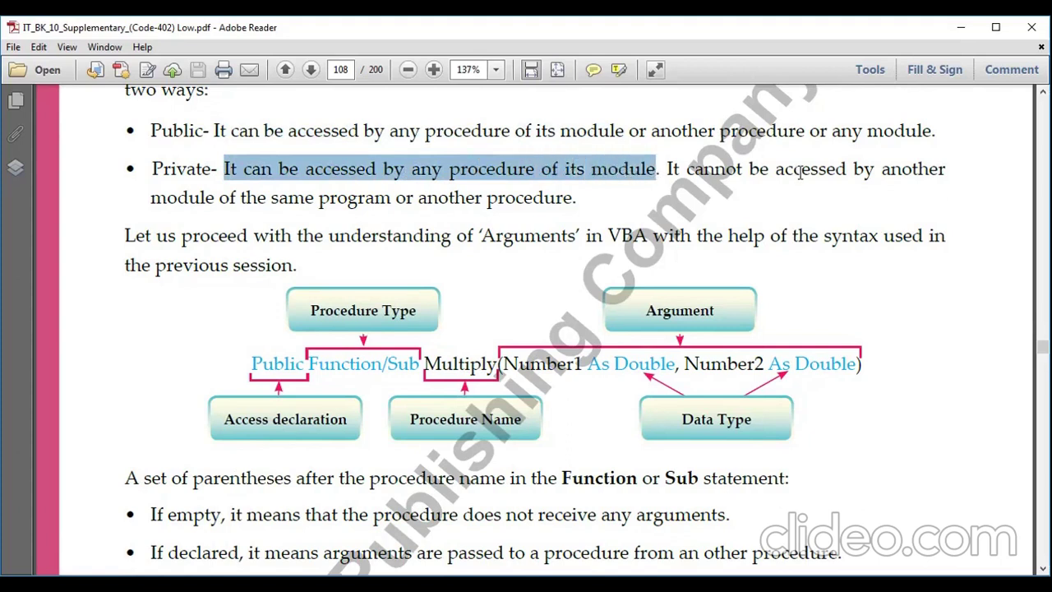
left_click(412, 243)
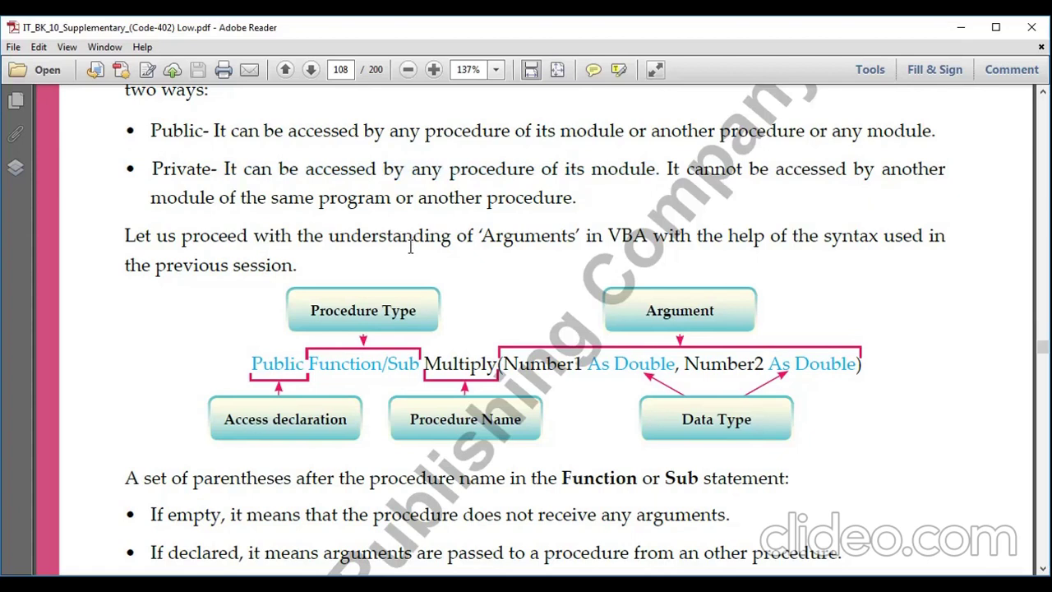
double_click(154, 169)
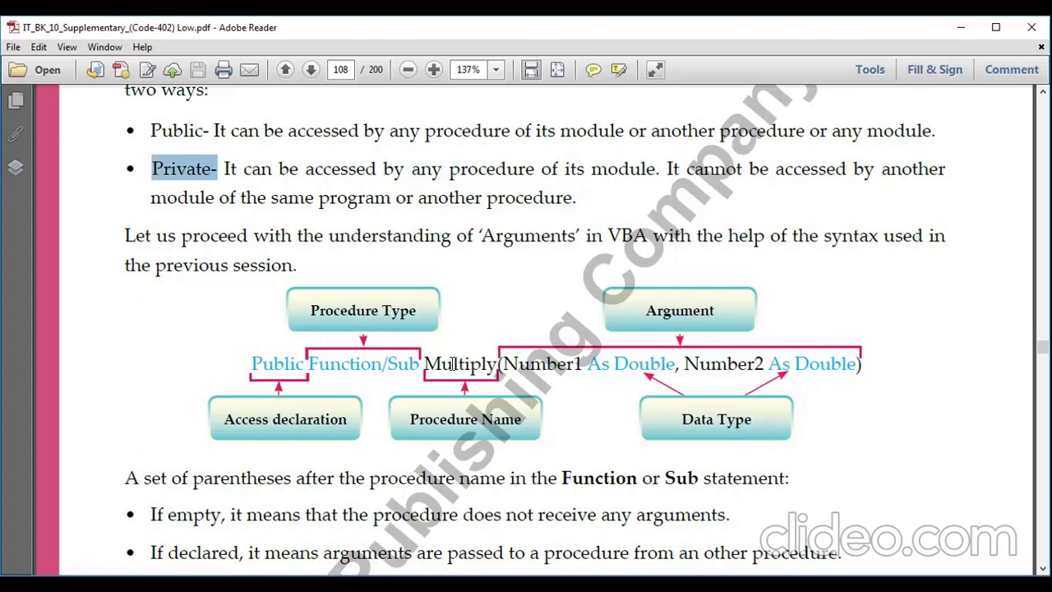
double_click(182, 133)
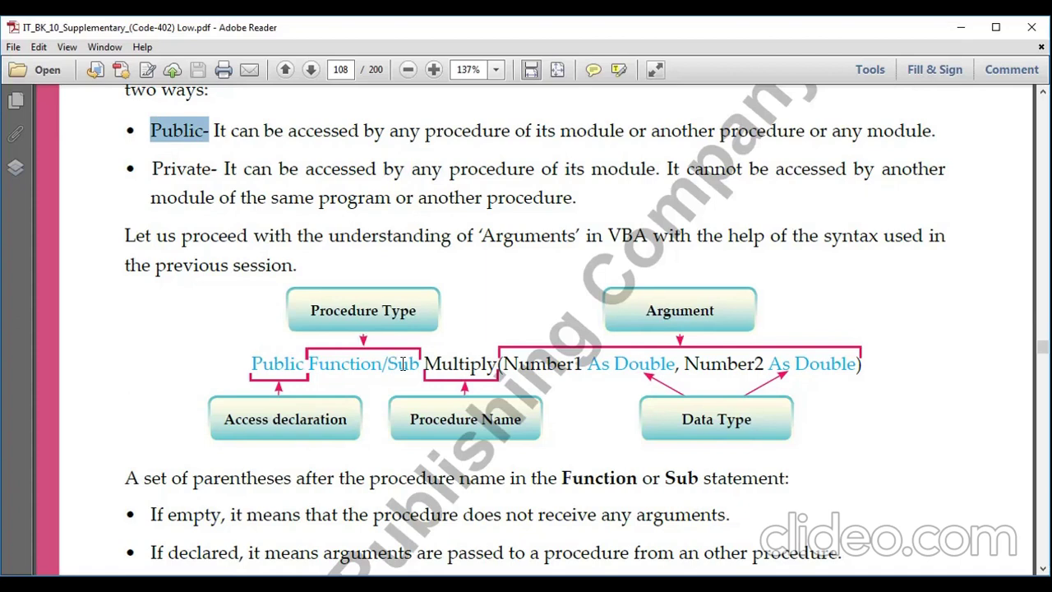
scroll(403, 364, "down", 1)
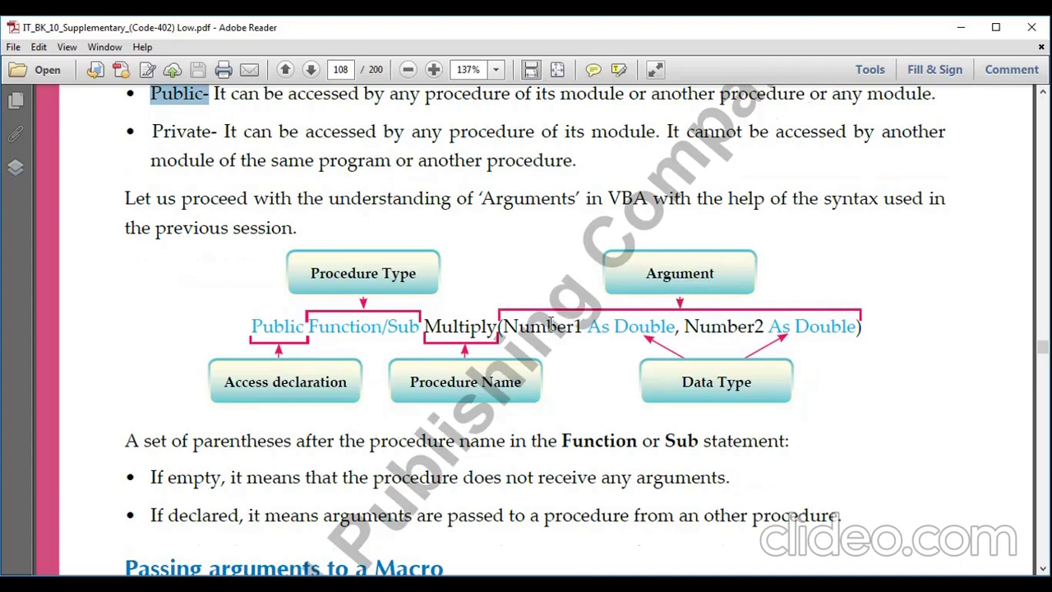
double_click(461, 326)
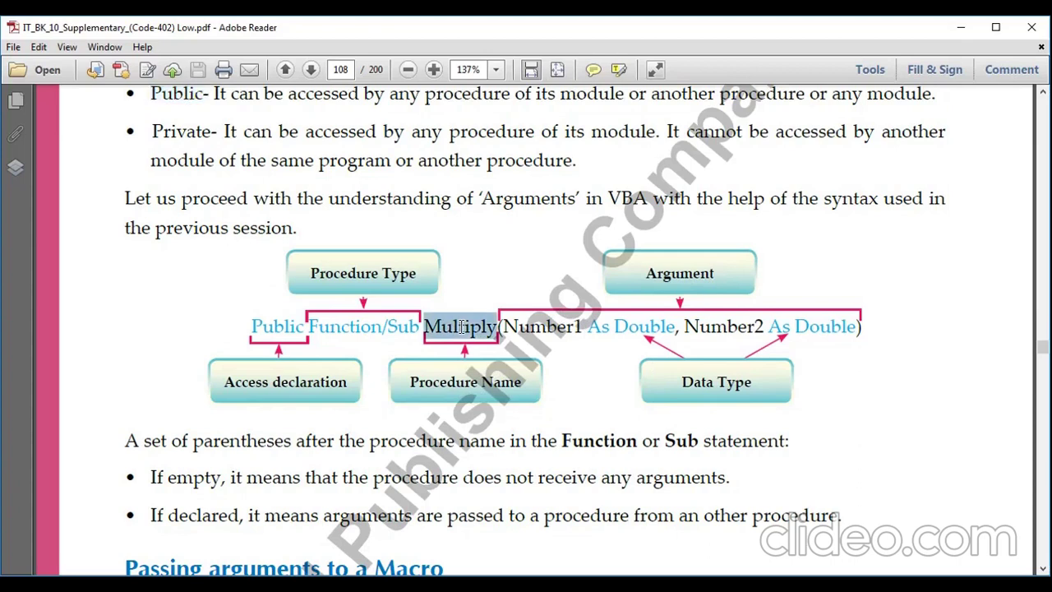
triple_click(413, 382)
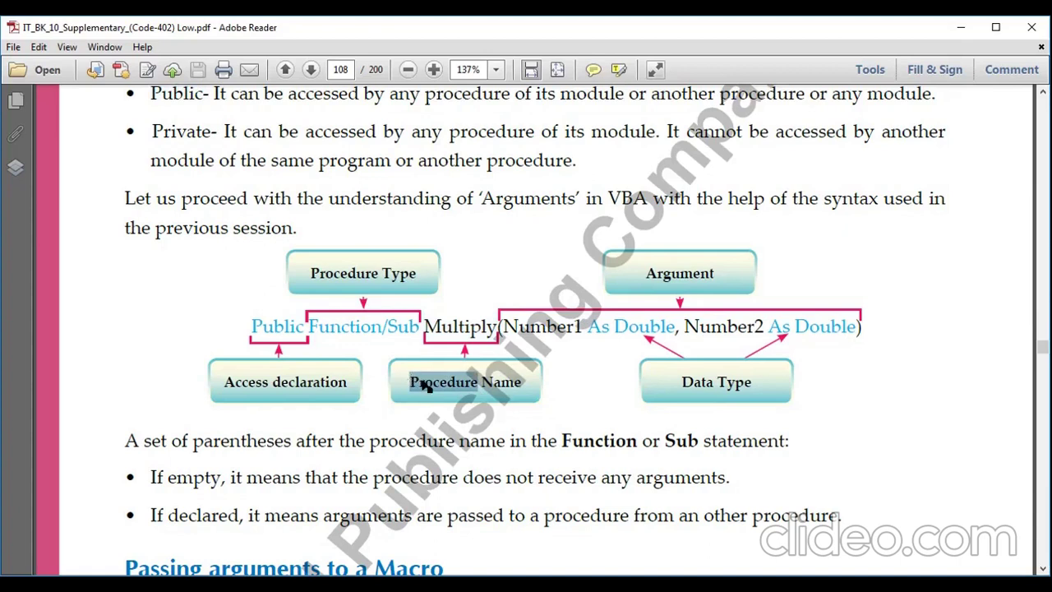
left_click(423, 383)
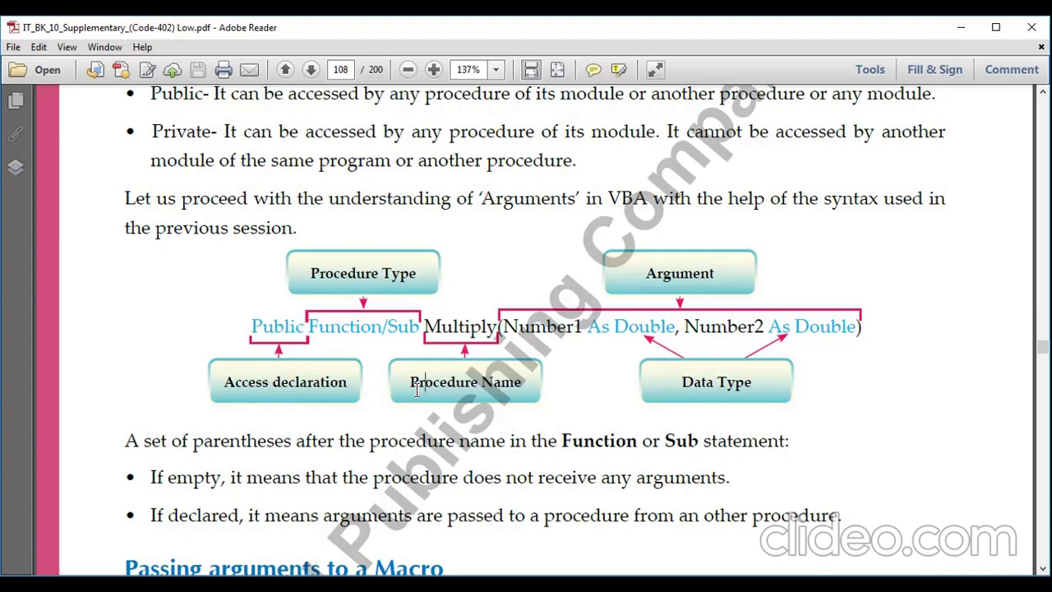
triple_click(423, 378)
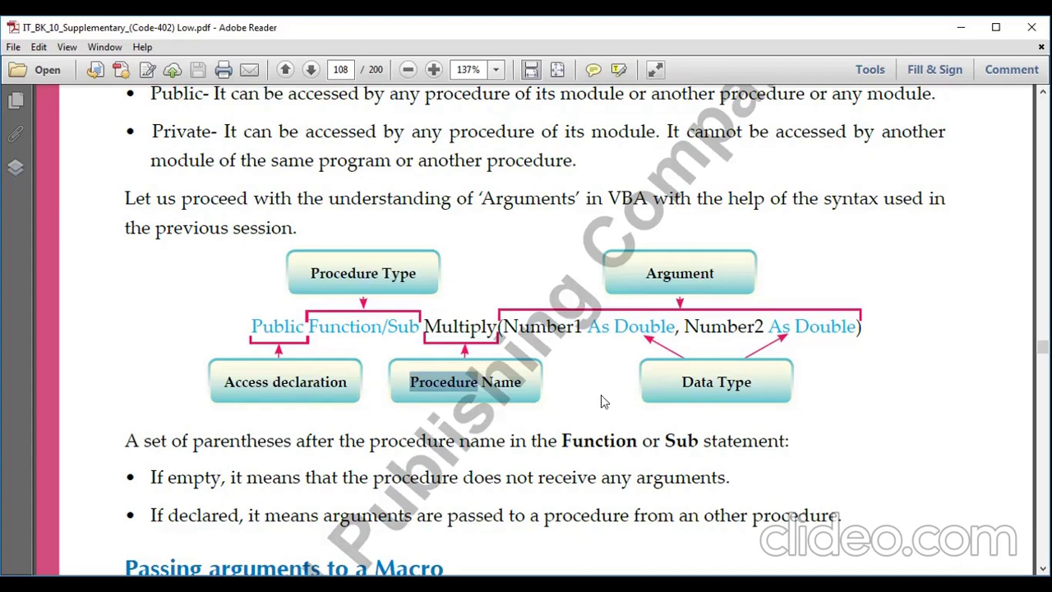
double_click(567, 329)
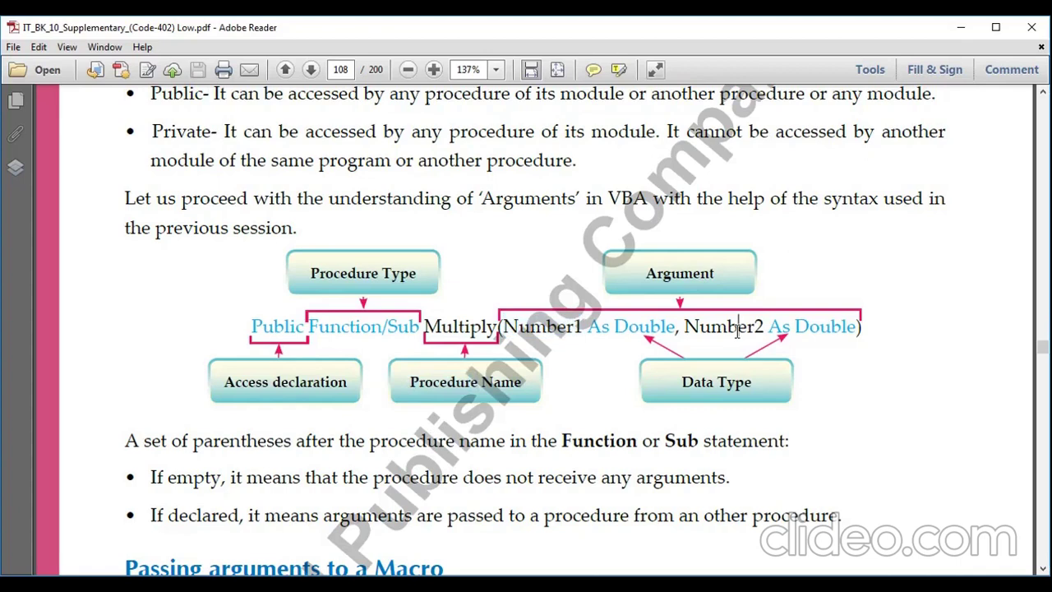
double_click(738, 327)
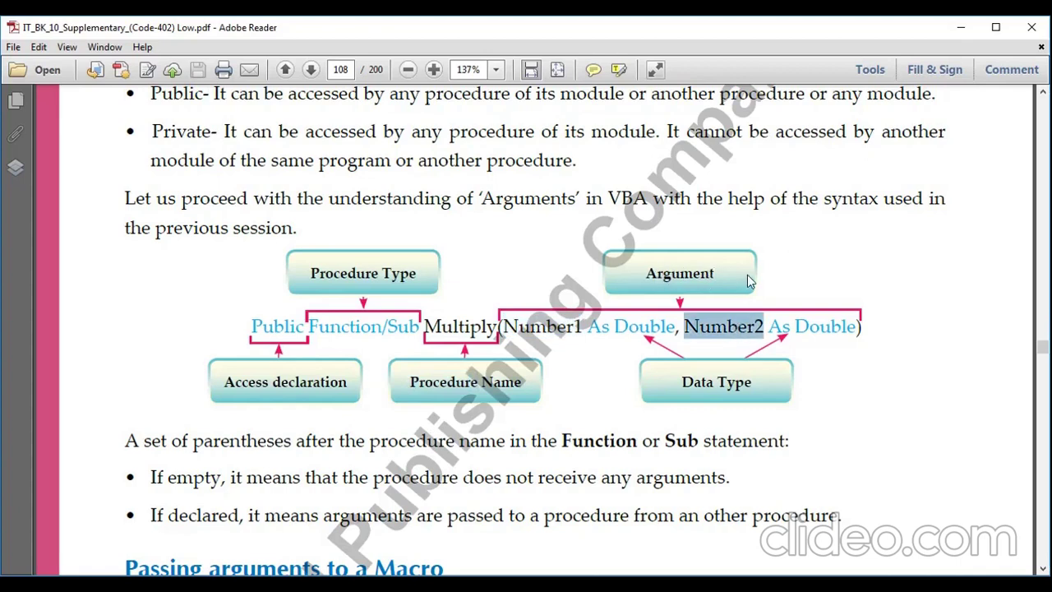
double_click(838, 328)
triple_click(642, 328)
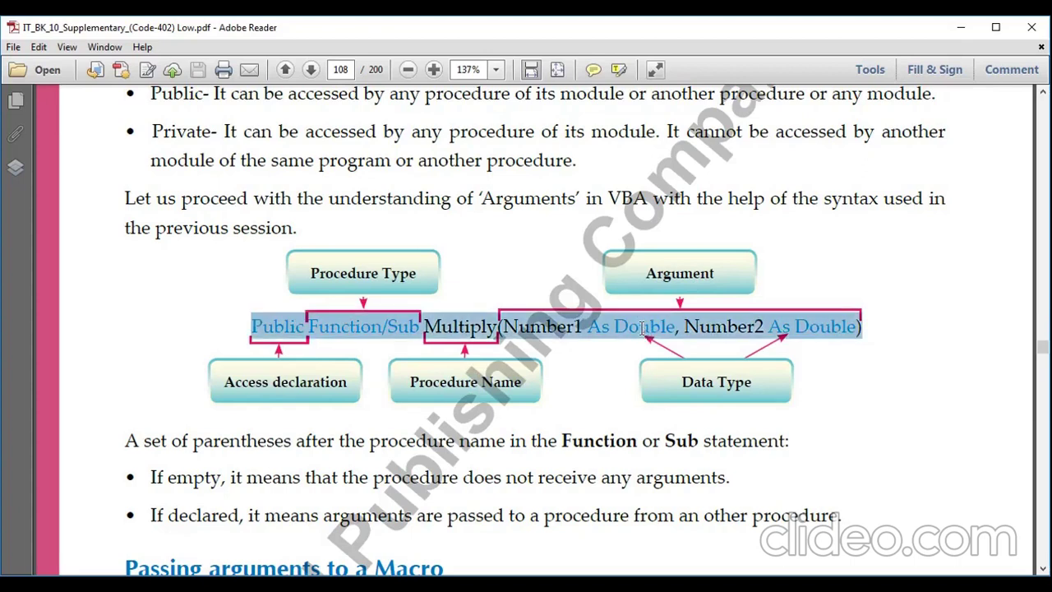
left_click(640, 329)
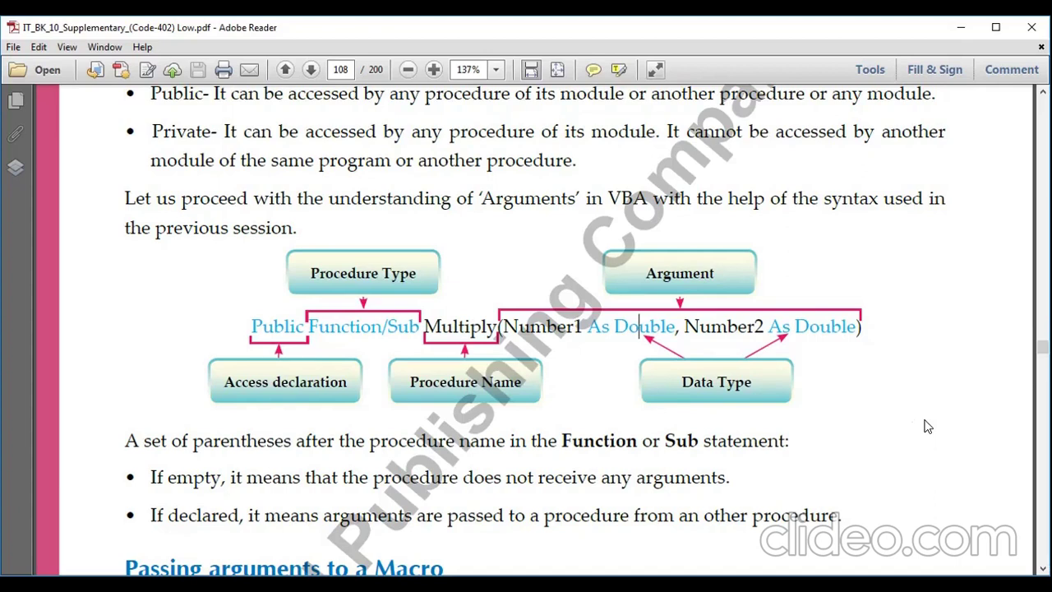
left_click(860, 328)
left_click_drag(841, 329, 502, 337)
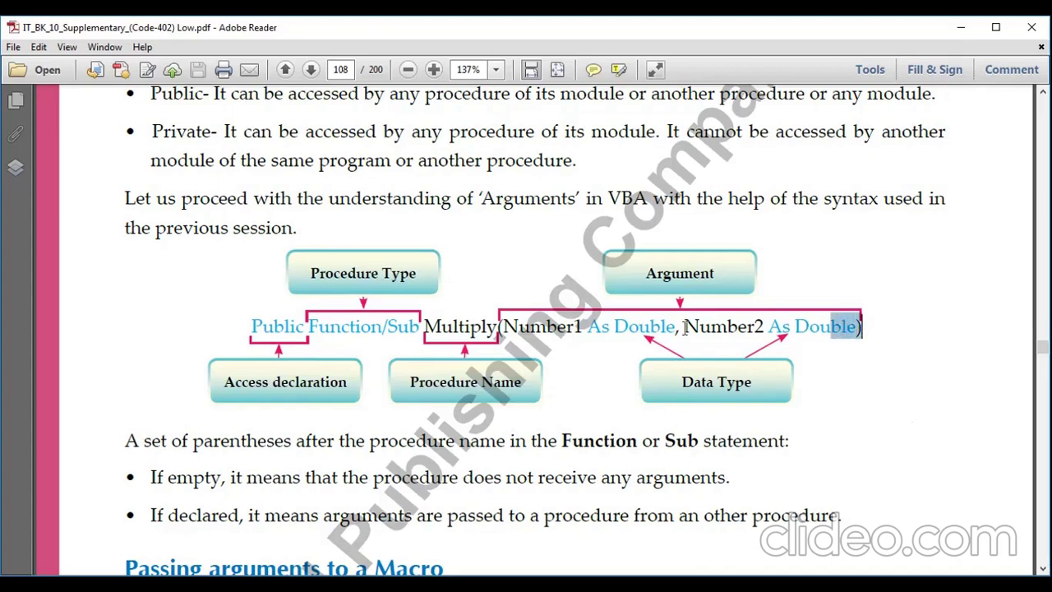
left_click(501, 337)
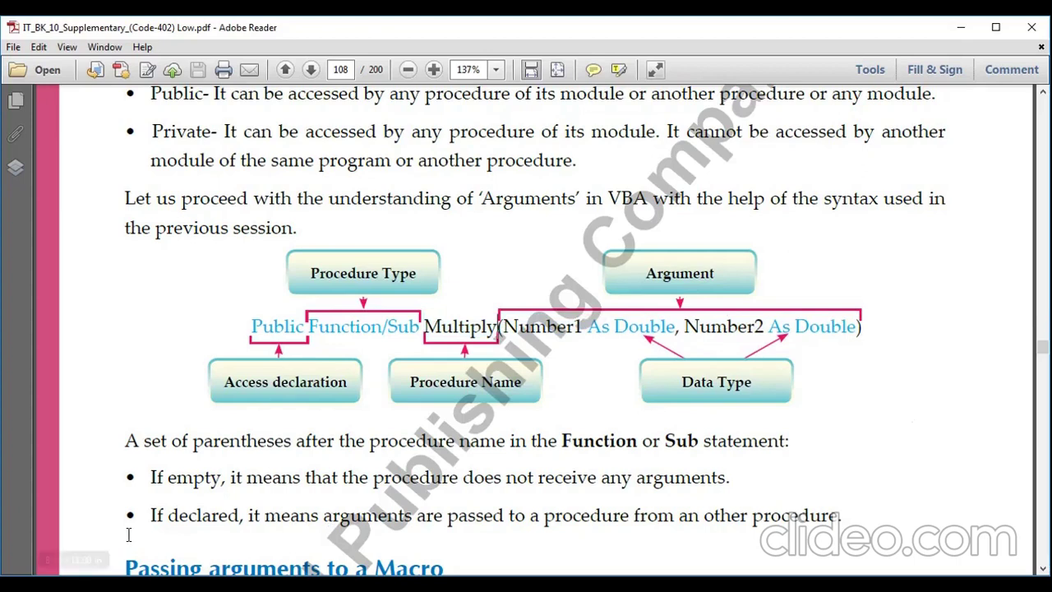
Highlight page 108's explanation of empty versus declared parentheses after a procedure name
scroll(268, 509, "down", 2)
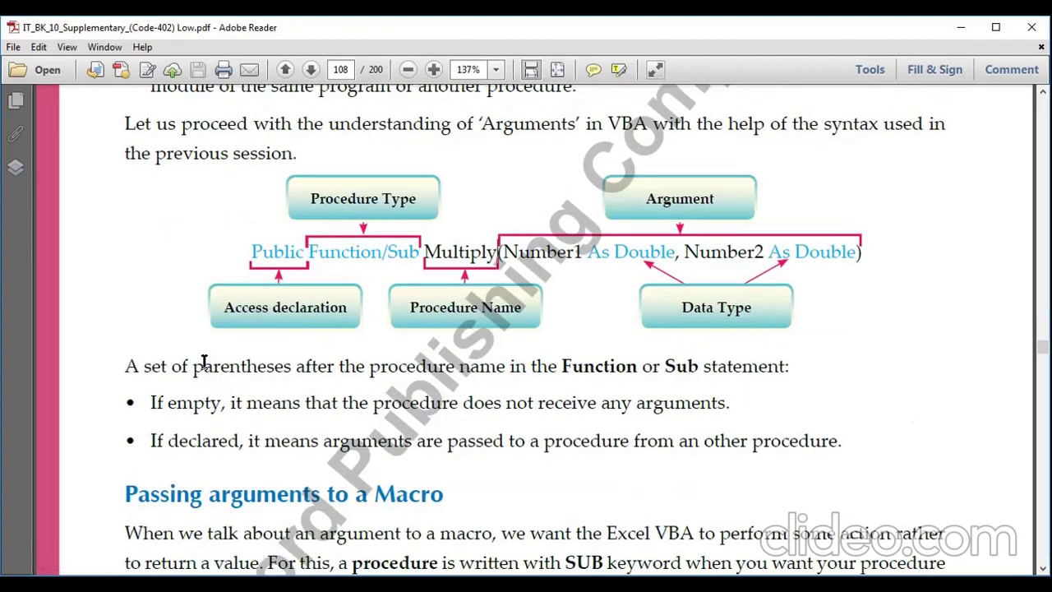
left_click_drag(125, 366, 508, 367)
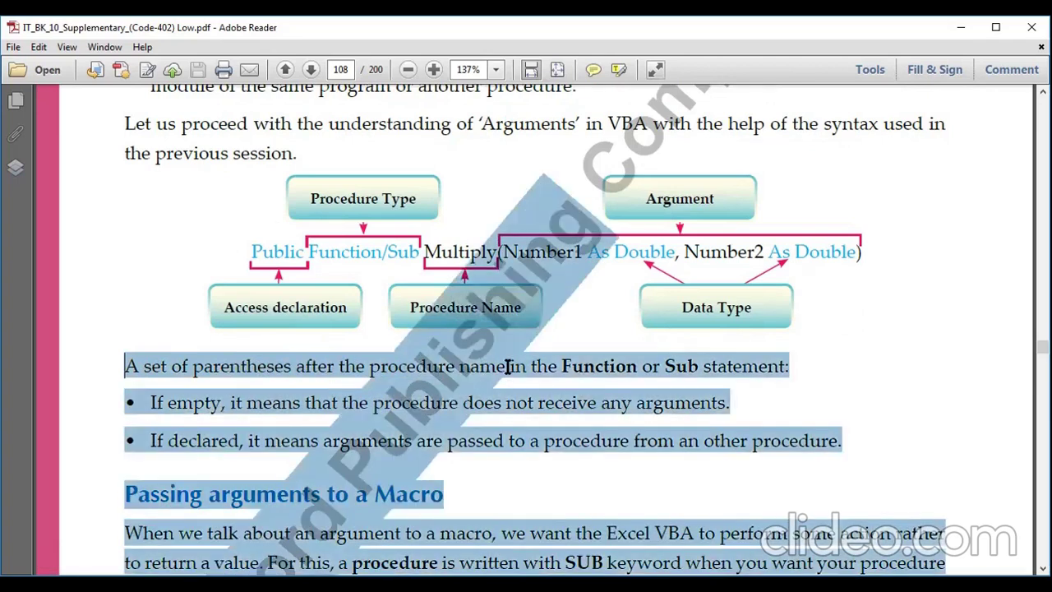
left_click_drag(508, 366, 761, 367)
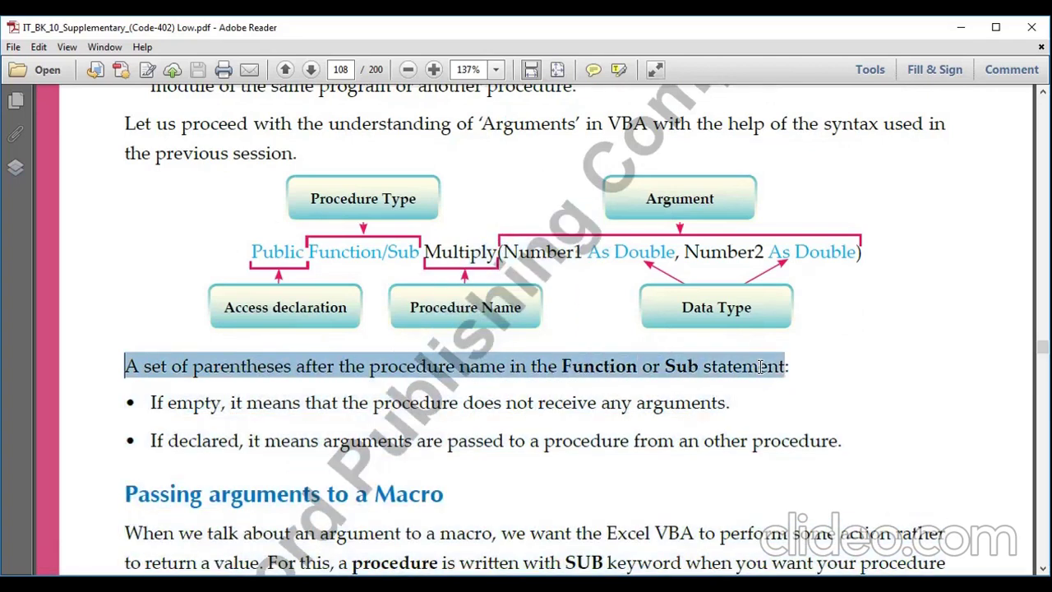
left_click_drag(150, 401, 301, 402)
left_click_drag(465, 402, 727, 402)
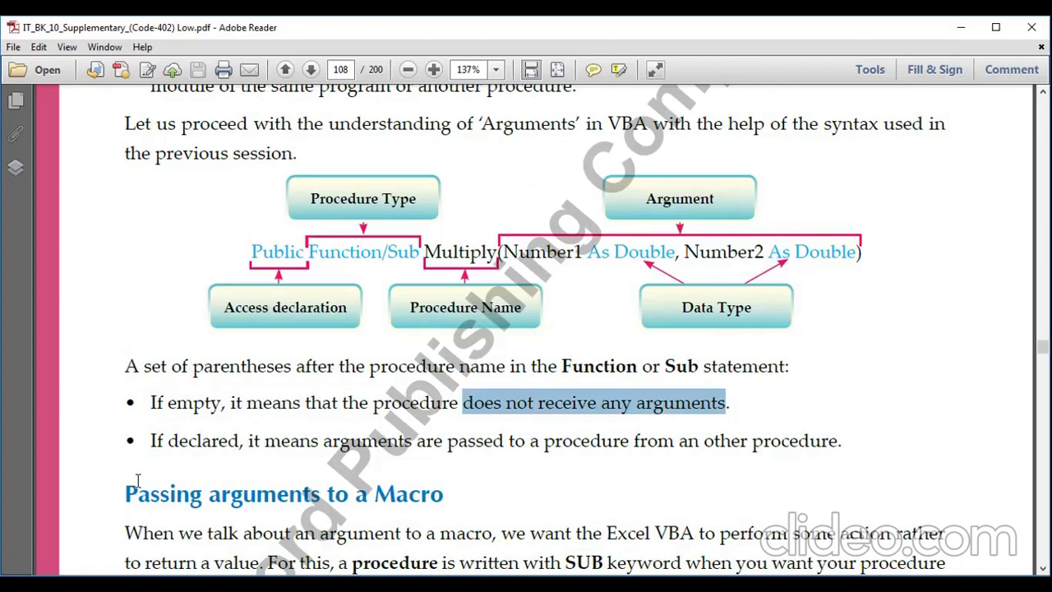
left_click_drag(150, 442, 239, 444)
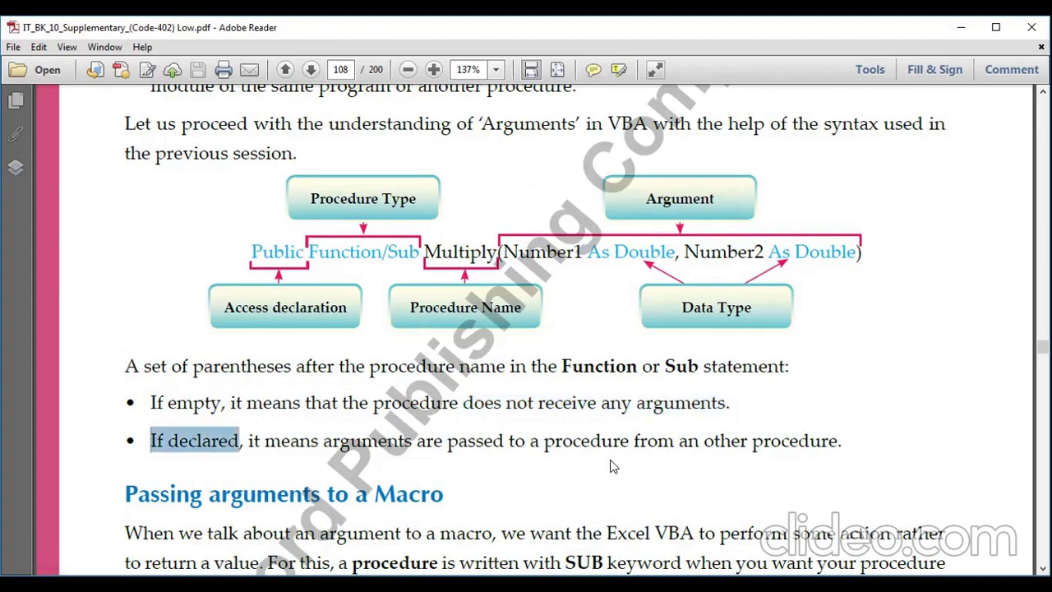
scroll(609, 458, "down", 2)
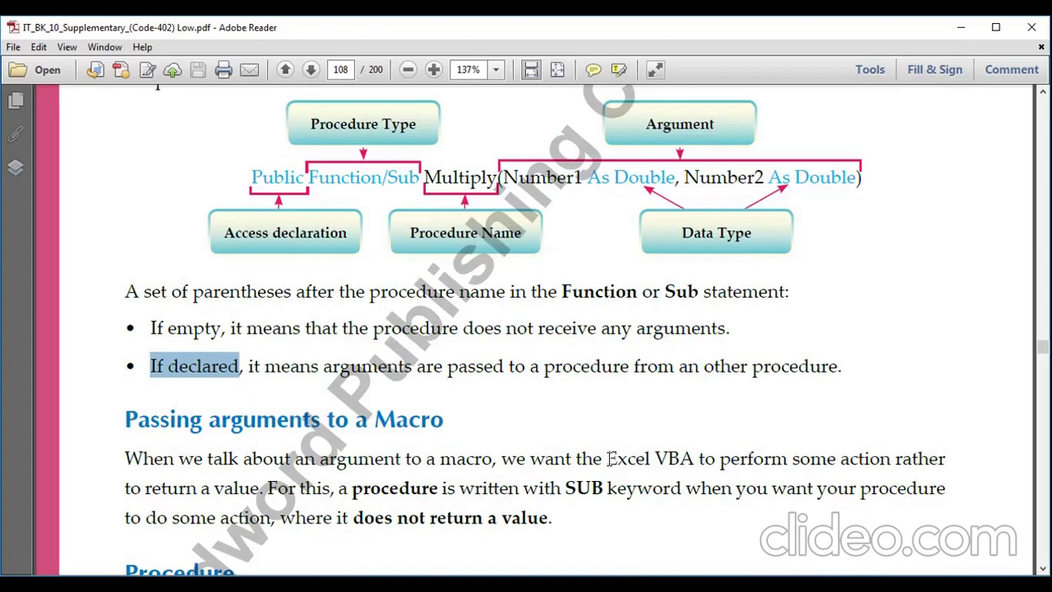
Highlight 'argument to a macro' and 'Excel VBA to perform some action rather' on page 108
scroll(575, 433, "down", 3)
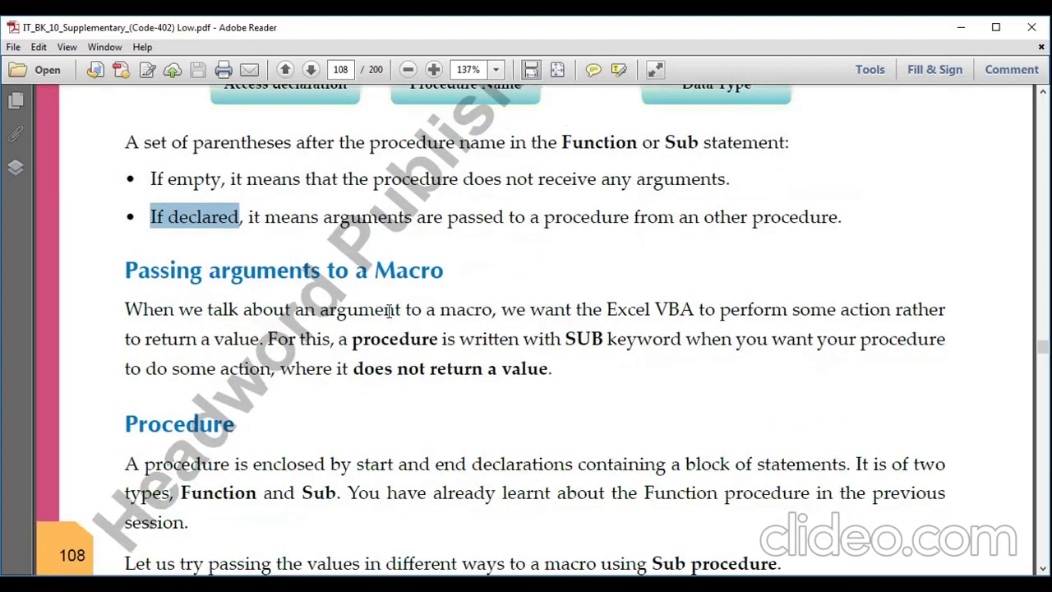
left_click_drag(319, 311, 493, 311)
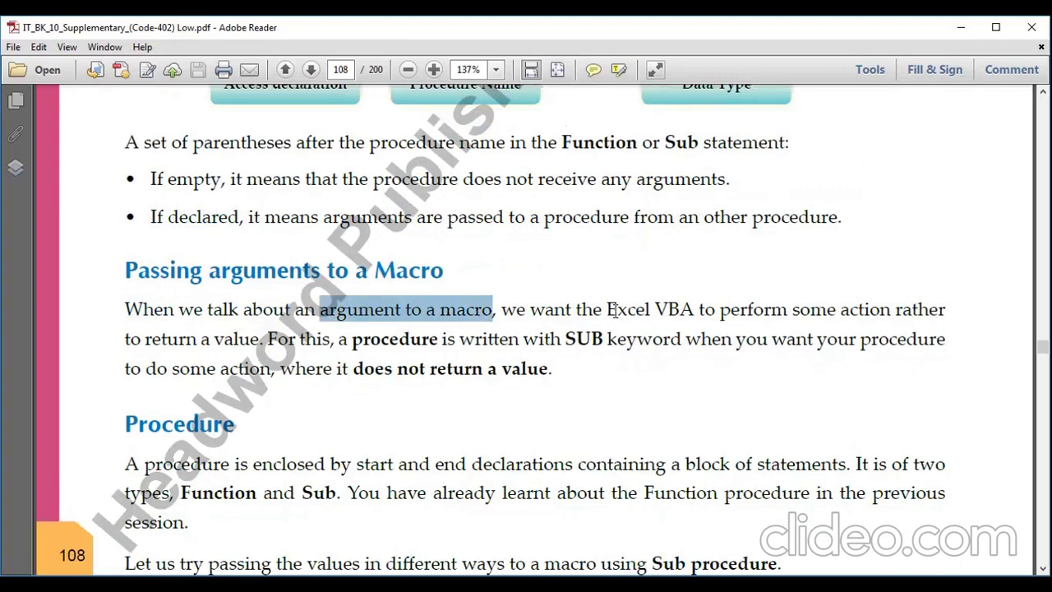
left_click_drag(609, 310, 921, 312)
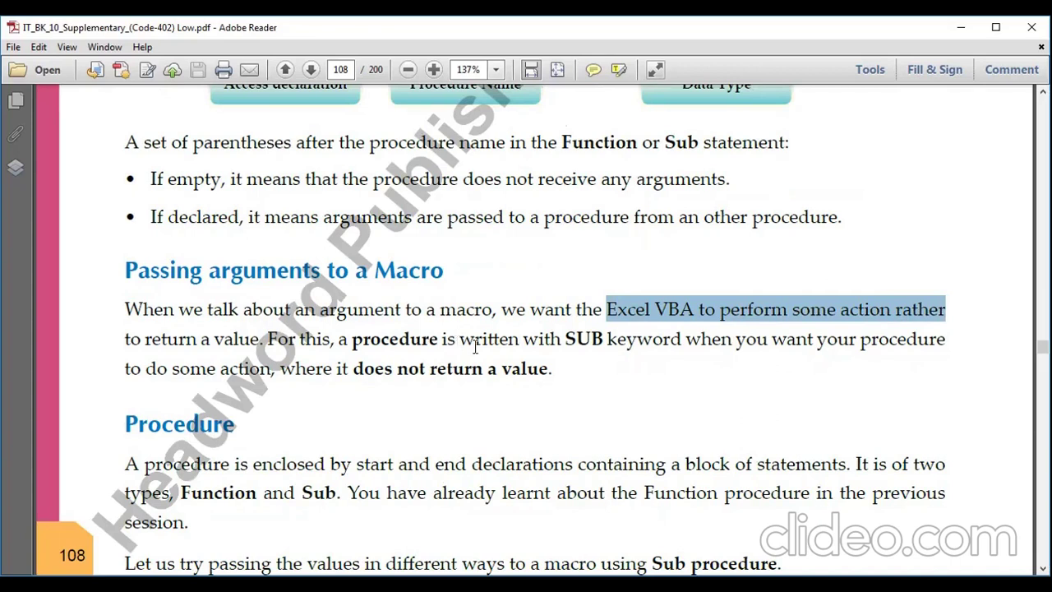
scroll(475, 346, "up", 1)
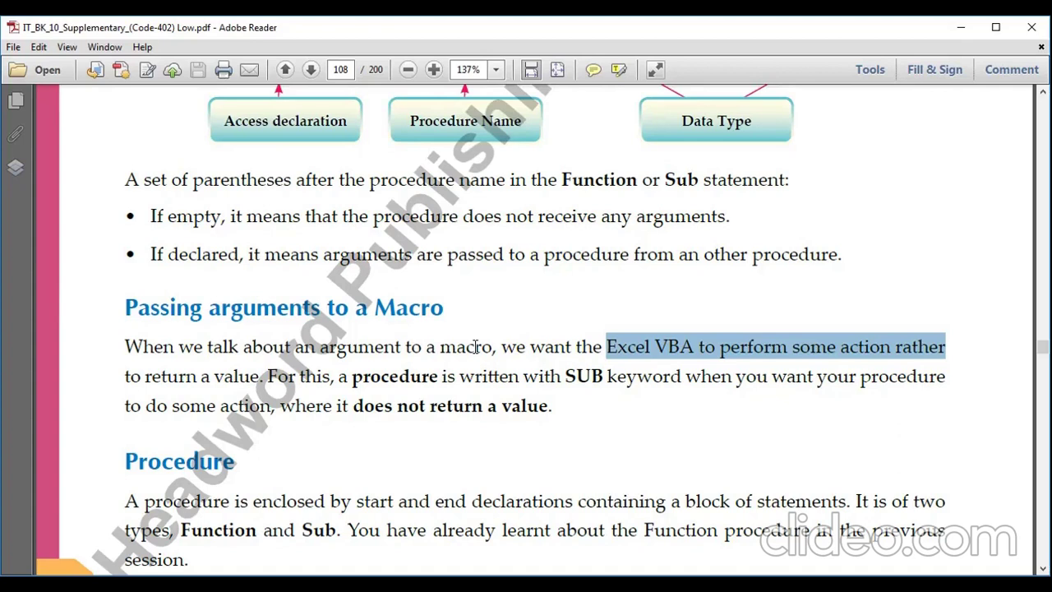
scroll(476, 347, "up", 5)
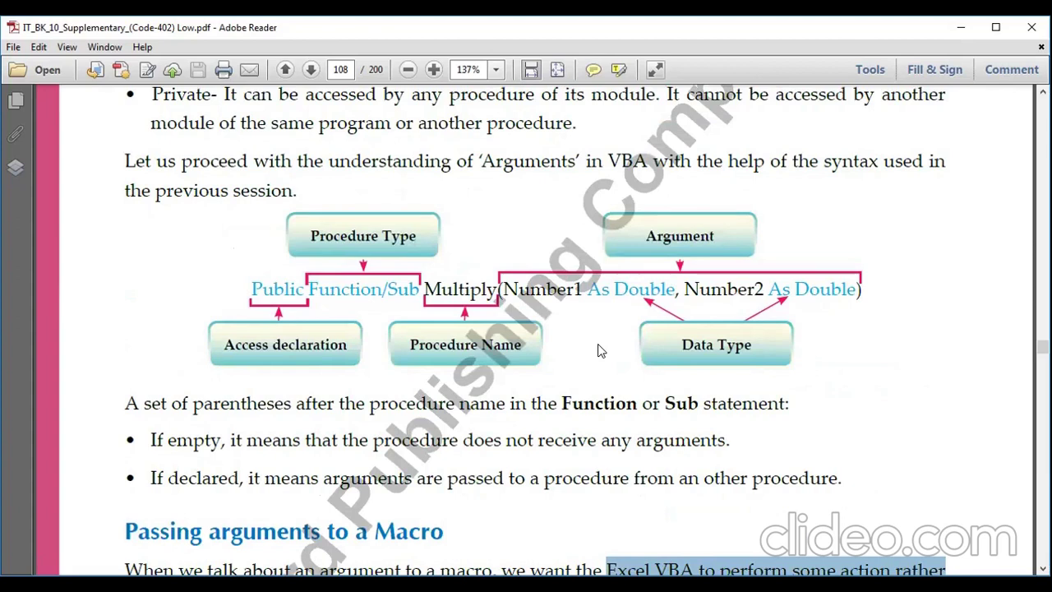
Highlight 'SUB keyword' and 'do some', then bring the syntax diagram back into view
scroll(632, 376, "down", 3)
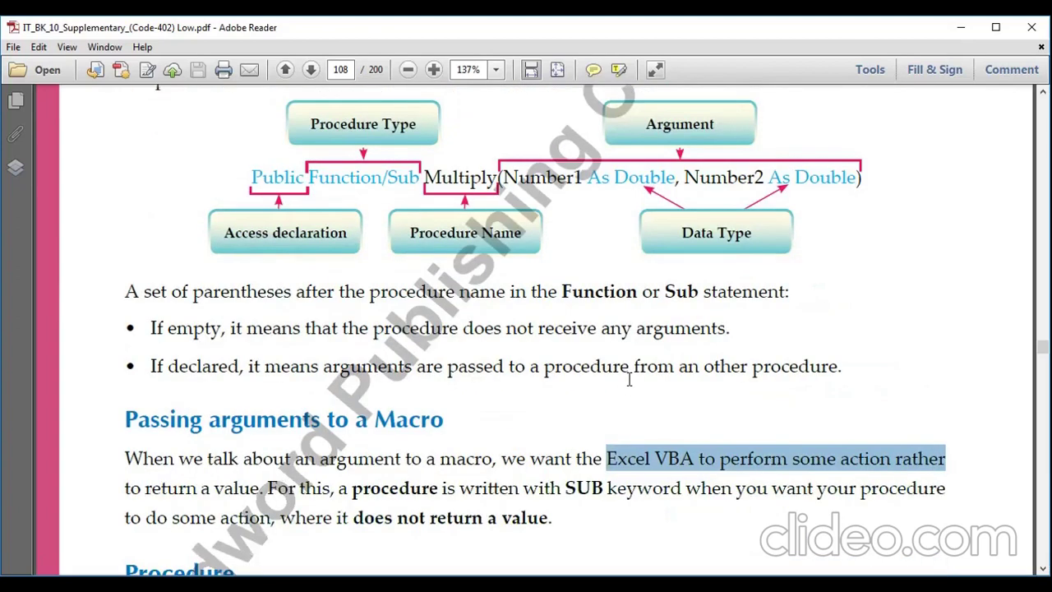
scroll(630, 378, "down", 2)
scroll(568, 398, "up", 3)
scroll(593, 492, "down", 1)
scroll(594, 494, "down", 1)
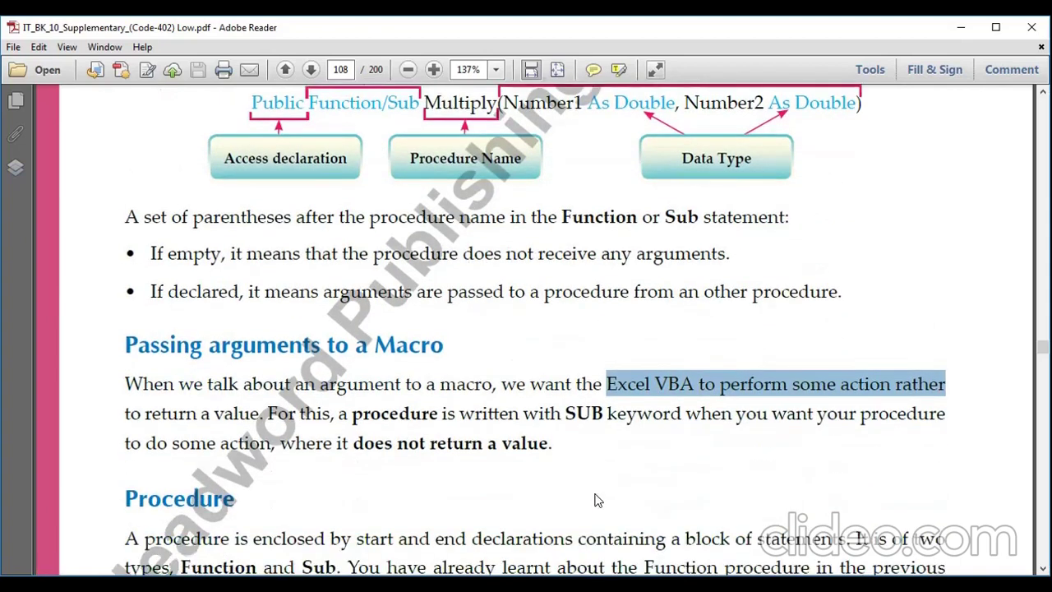
left_click_drag(567, 409, 644, 413)
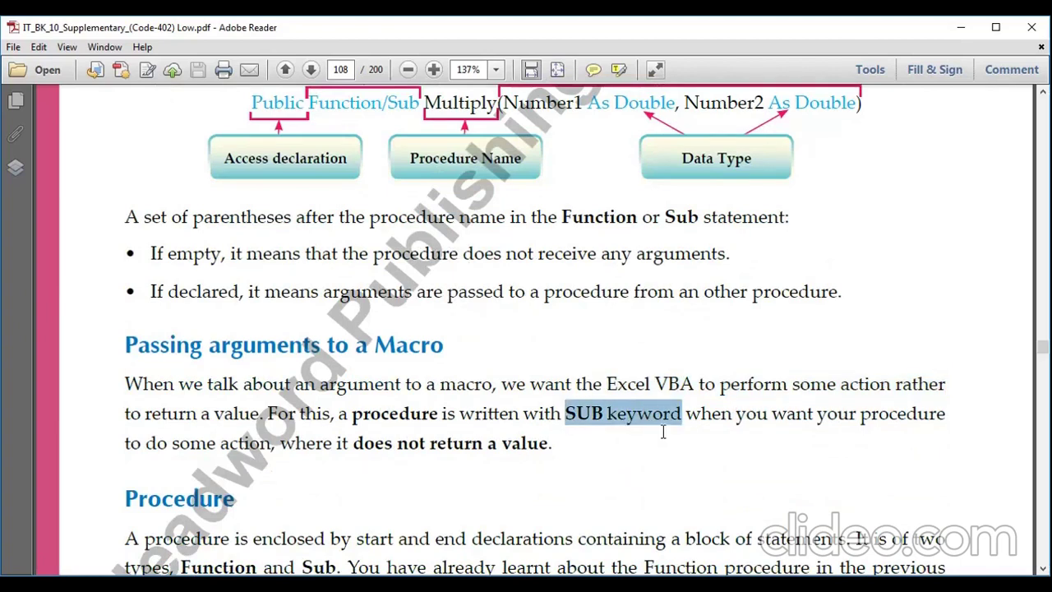
left_click_drag(148, 443, 216, 444)
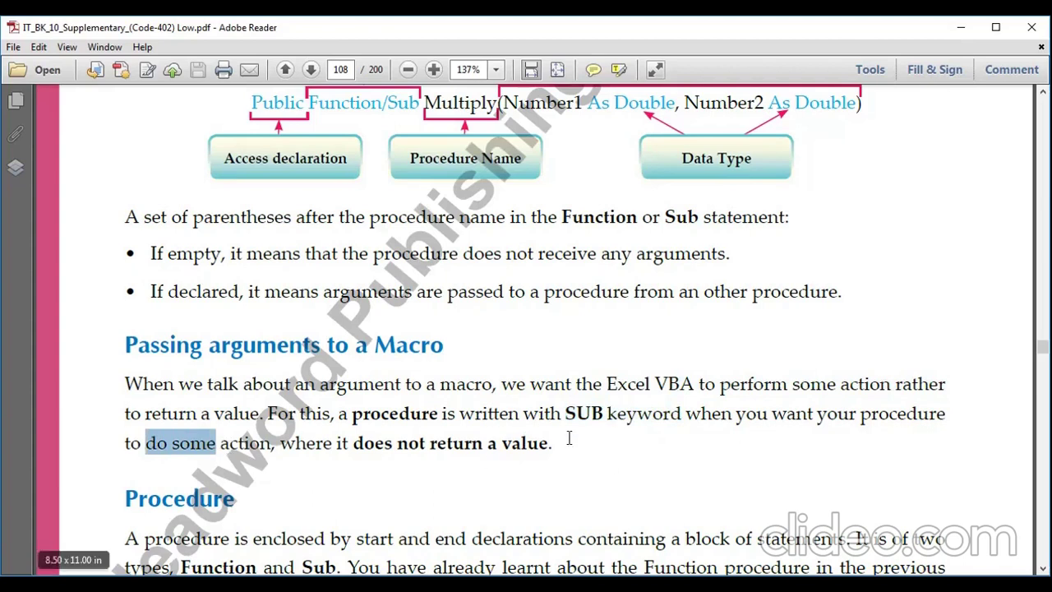
scroll(600, 509, "up", 1)
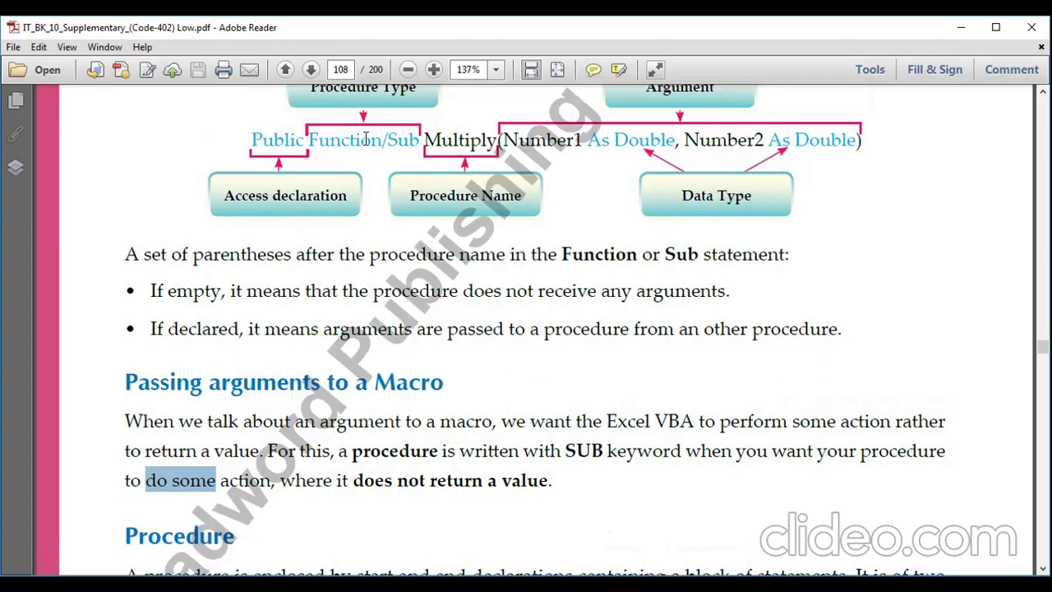
left_click(576, 371)
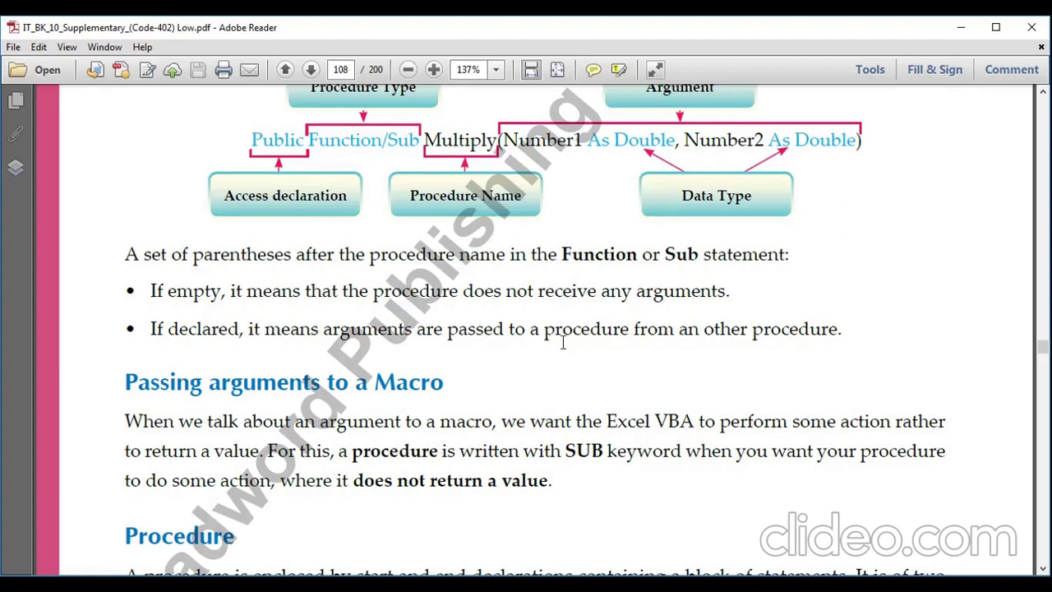
Scroll up to page 105, then back down to page 106's output figure showing 130000
scroll(563, 342, "up", 5)
scroll(563, 342, "up", 5)
scroll(564, 349, "up", 5)
scroll(563, 350, "up", 5)
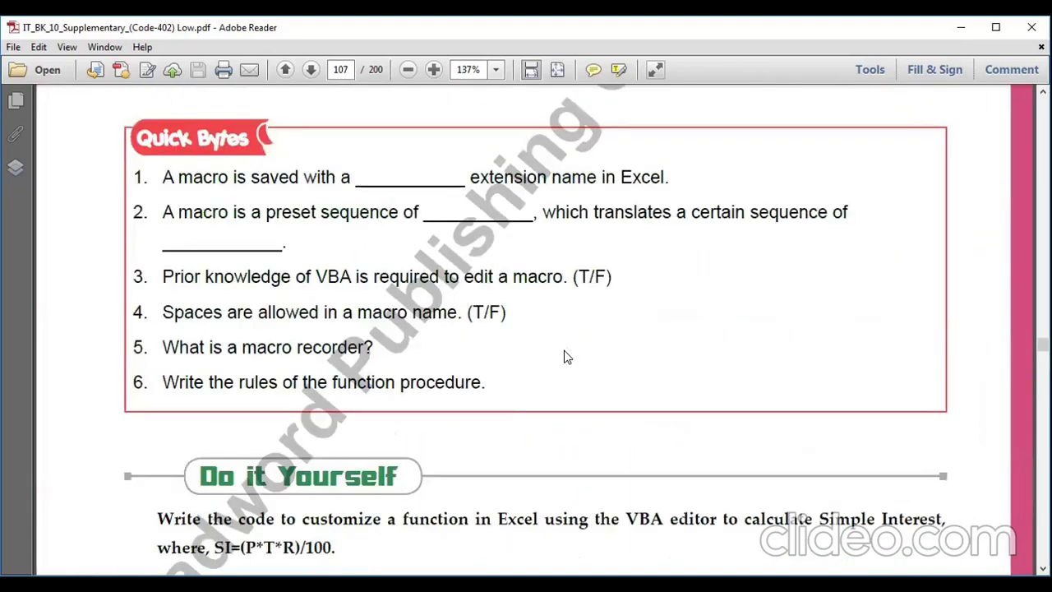
scroll(563, 350, "up", 5)
scroll(564, 351, "up", 4)
scroll(564, 354, "up", 4)
scroll(563, 358, "up", 4)
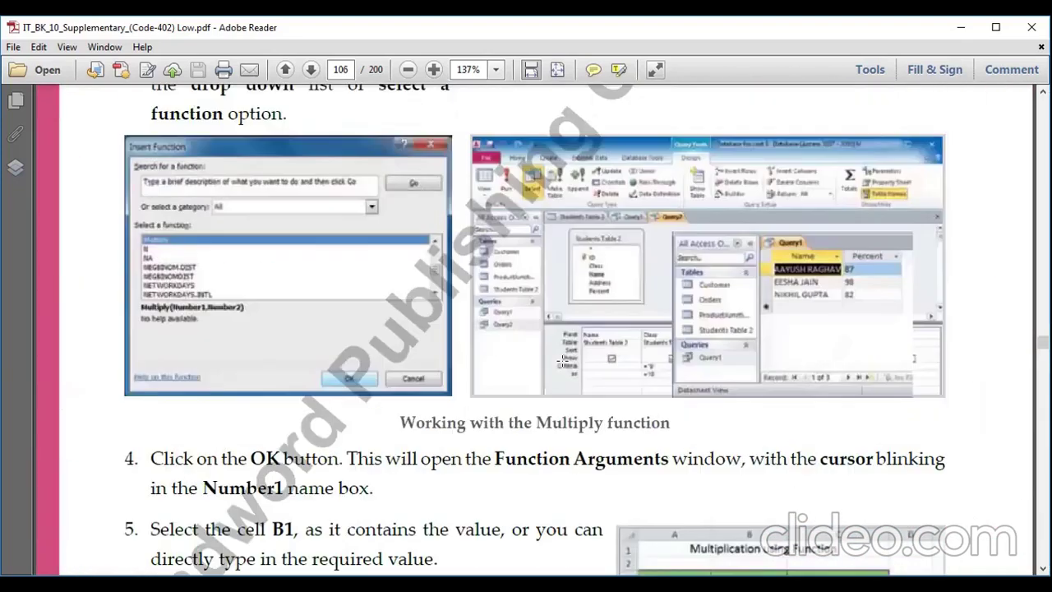
scroll(563, 360, "up", 5)
scroll(558, 359, "up", 4)
scroll(547, 358, "up", 5)
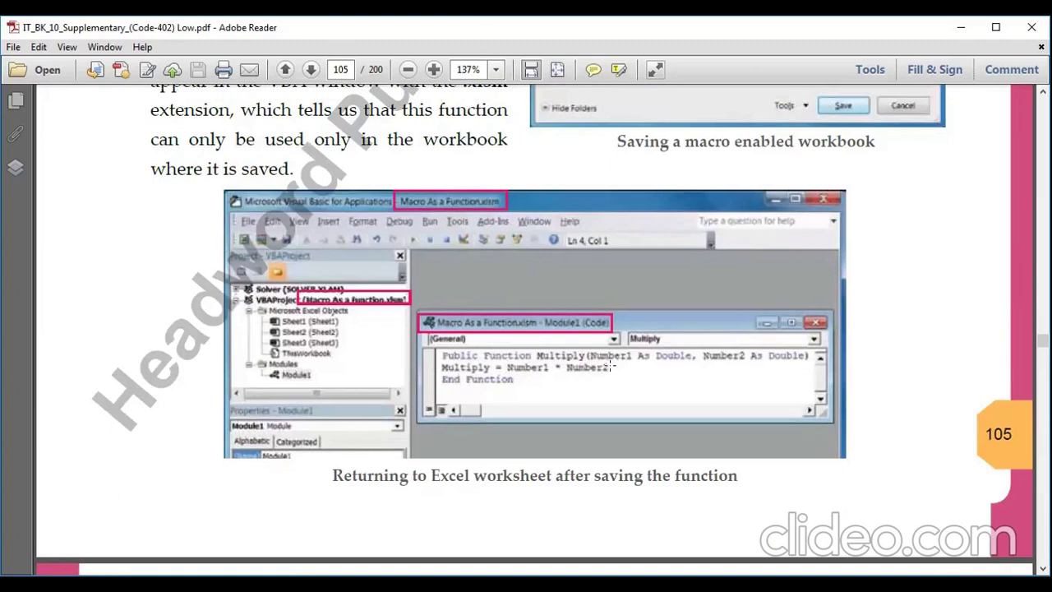
scroll(611, 365, "down", 3)
scroll(611, 365, "down", 1)
scroll(610, 366, "down", 2)
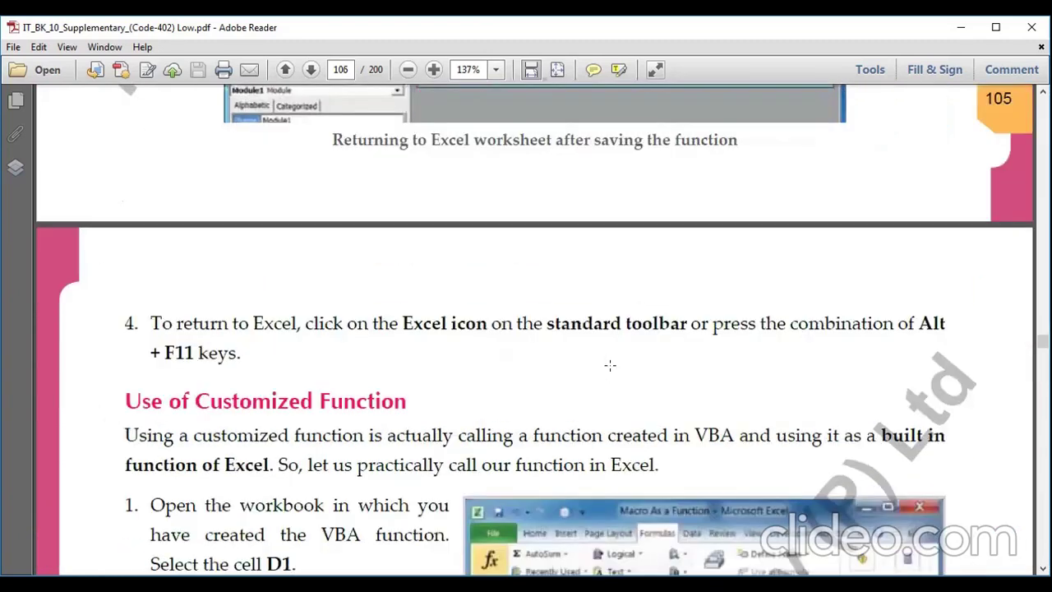
scroll(611, 365, "down", 5)
scroll(611, 365, "down", 3)
scroll(611, 364, "down", 4)
Scroll down to page 108, dismissing a context menu on the page text without choosing anything
scroll(610, 364, "down", 3)
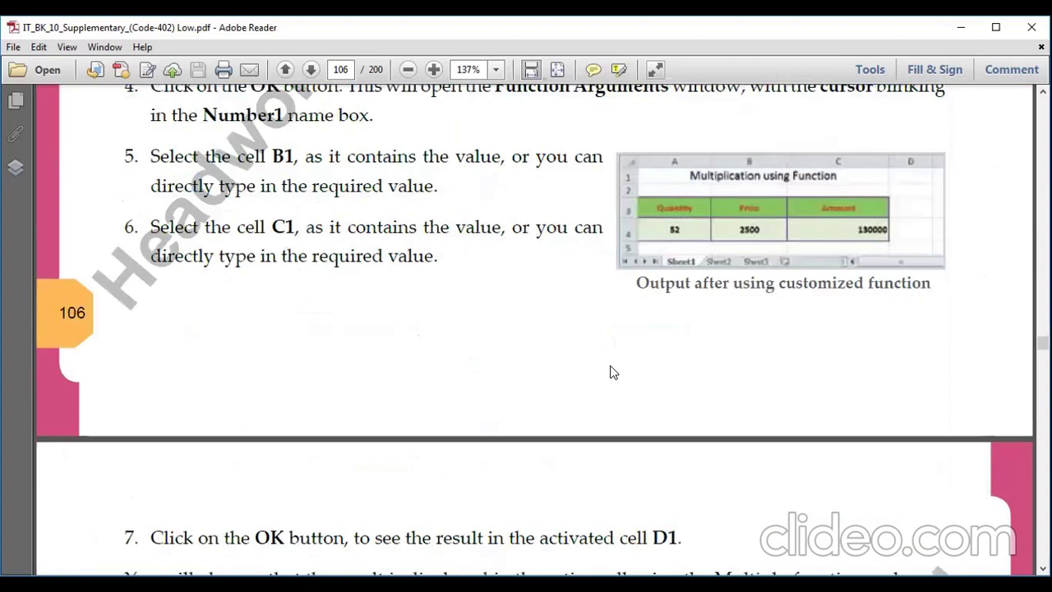
scroll(611, 364, "down", 3)
scroll(611, 365, "down", 3)
scroll(611, 364, "down", 4)
scroll(611, 364, "down", 5)
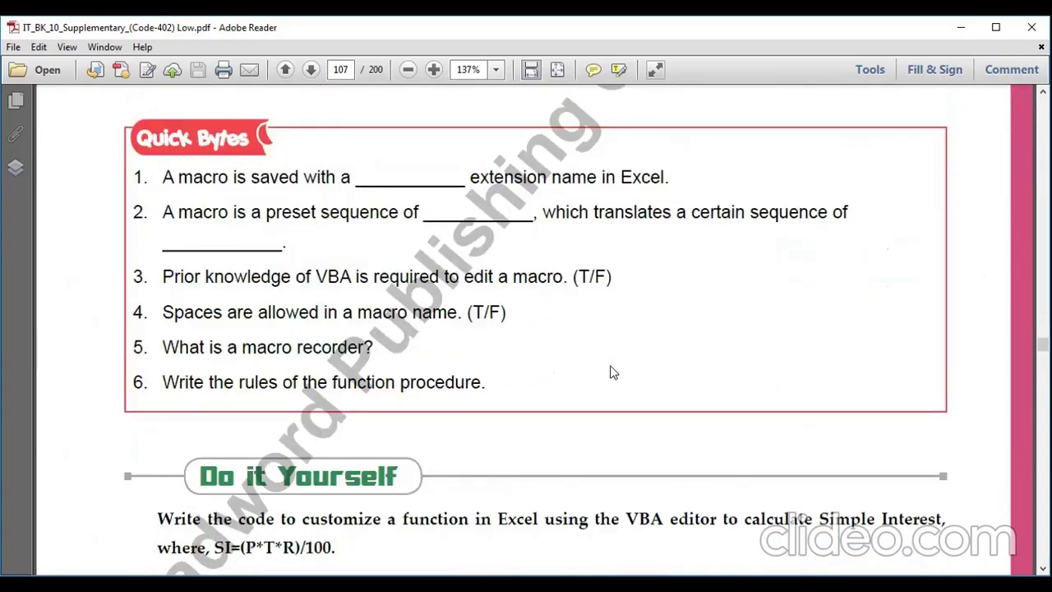
scroll(613, 372, "down", 6)
scroll(611, 372, "down", 6)
scroll(610, 370, "down", 6)
scroll(610, 366, "down", 5)
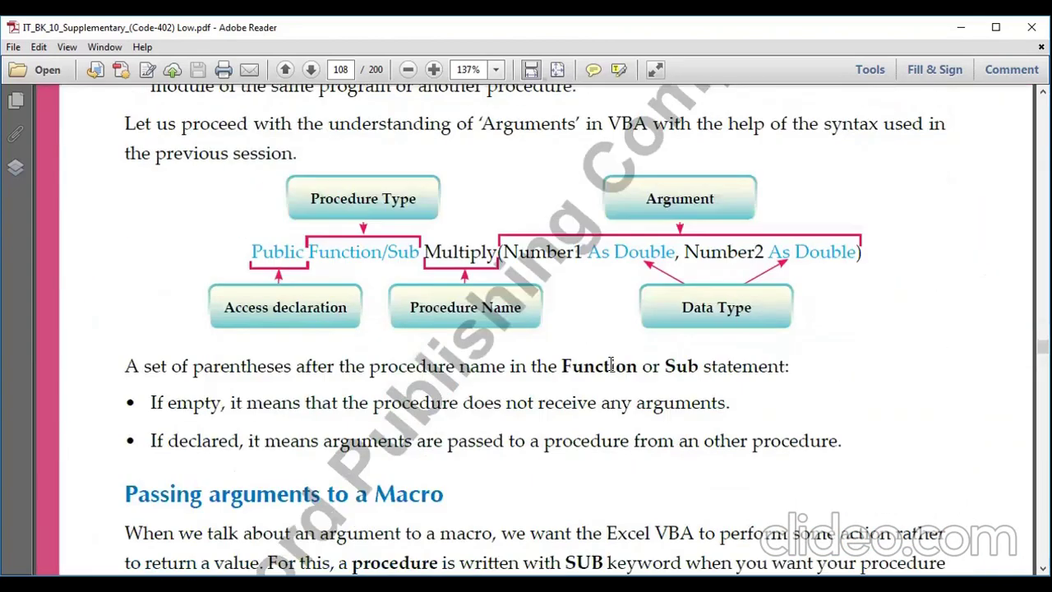
scroll(611, 365, "down", 1)
scroll(611, 366, "down", 4)
scroll(611, 369, "up", 1)
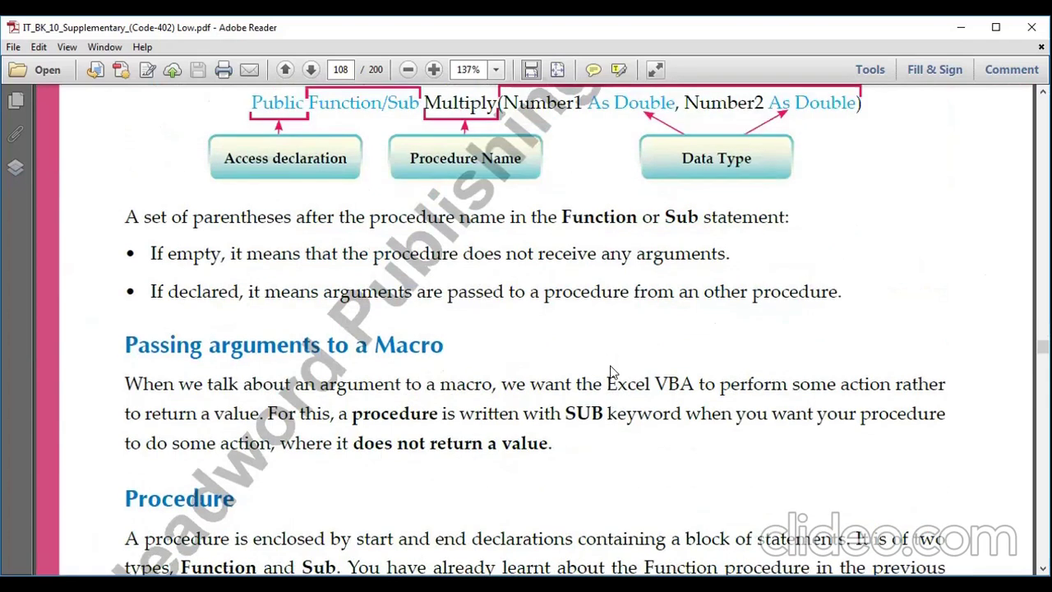
scroll(612, 372, "up", 1)
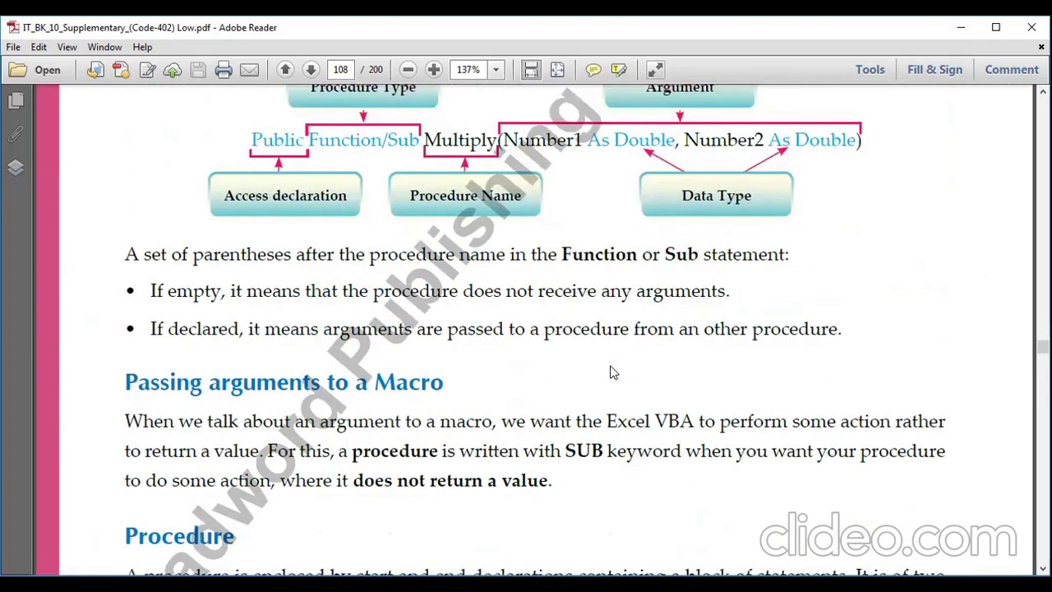
right_click(564, 271)
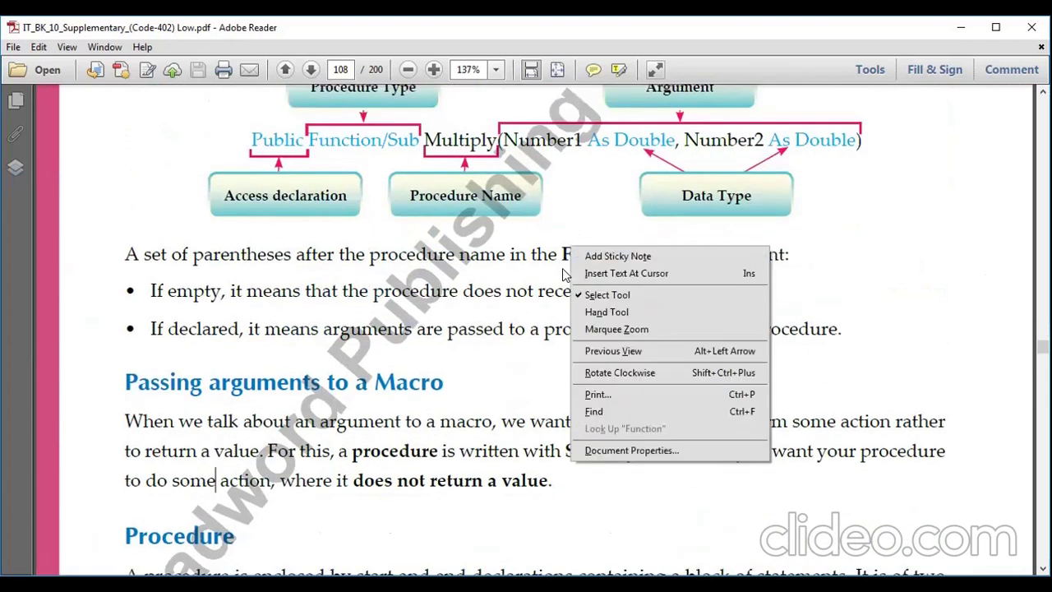
left_click(532, 261)
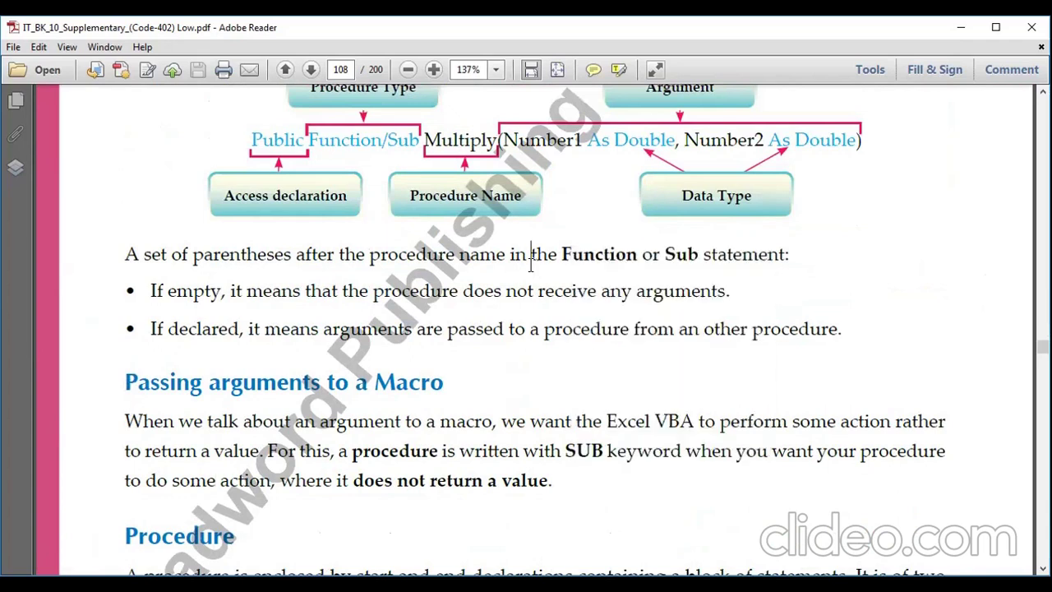
Highlight 'Sub' and the sentence on passing values with a Sub procedure, then continue to page 109
scroll(555, 281, "down", 3)
scroll(555, 281, "down", 3)
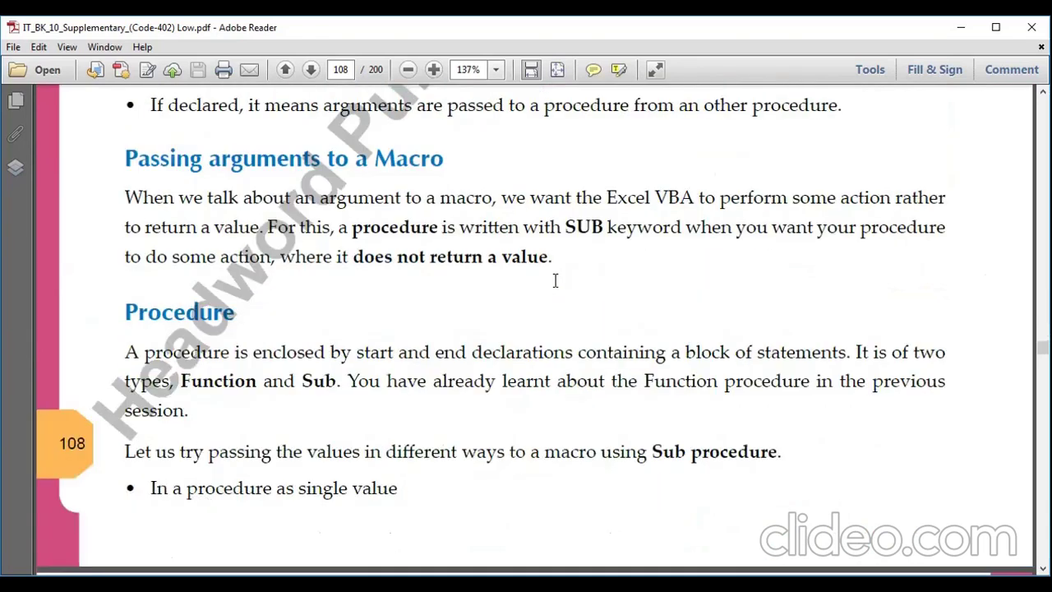
scroll(554, 281, "down", 5)
scroll(556, 284, "down", 1)
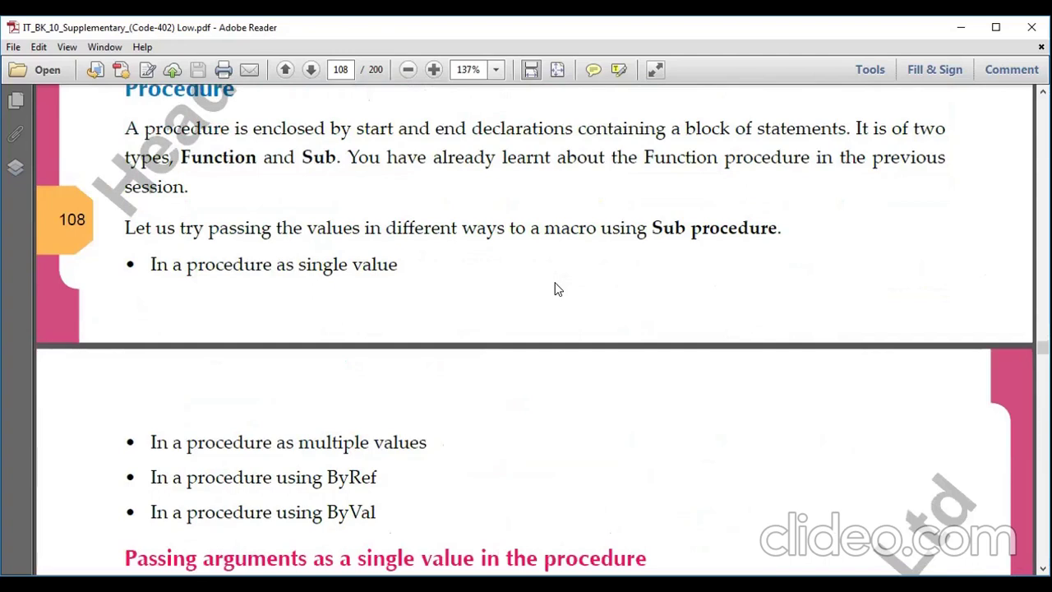
double_click(319, 156)
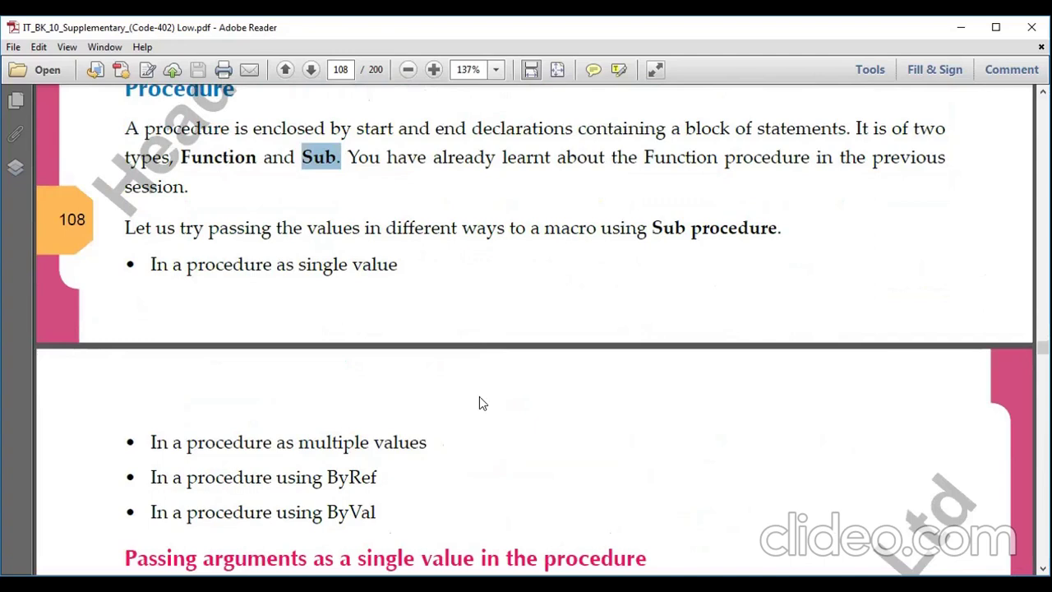
left_click_drag(211, 227, 752, 227)
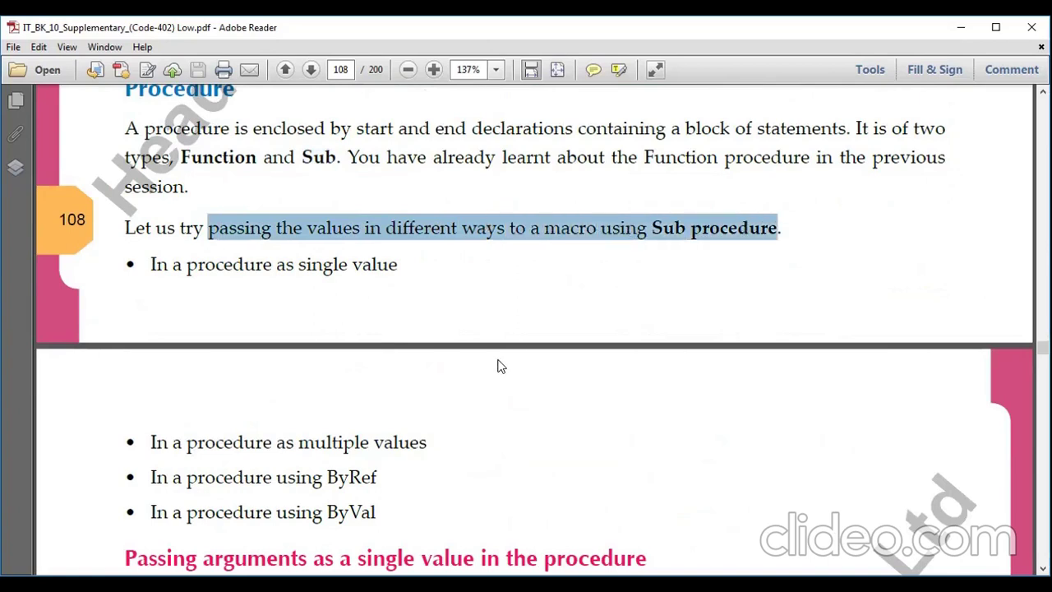
scroll(498, 366, "down", 3)
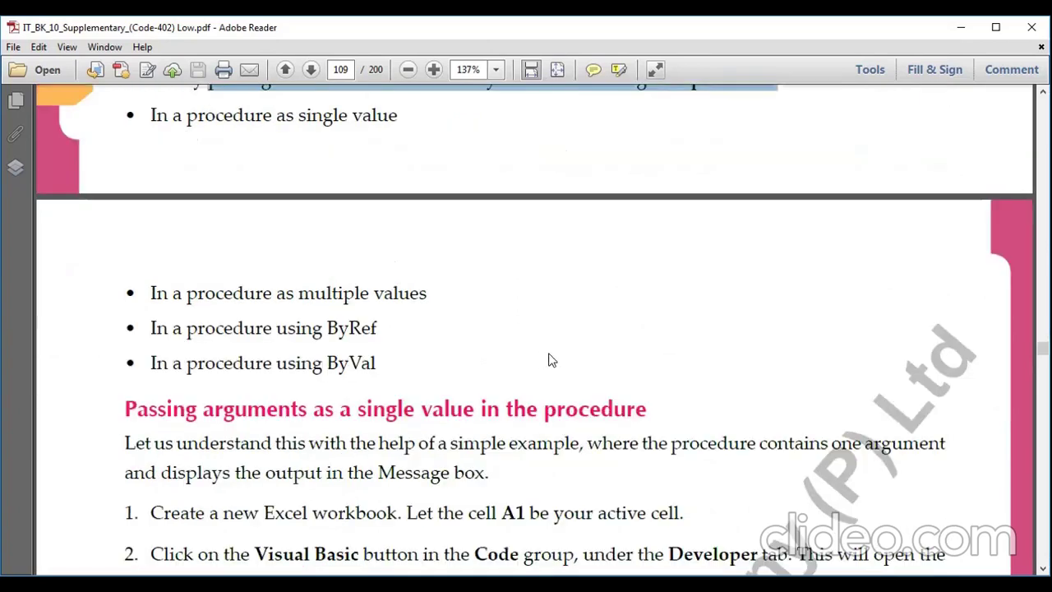
Highlight the bullets 'In a procedure as single value', 'multiple values' and 'ByRef' on page 109
scroll(542, 366, "up", 2)
left_click_drag(152, 227, 398, 232)
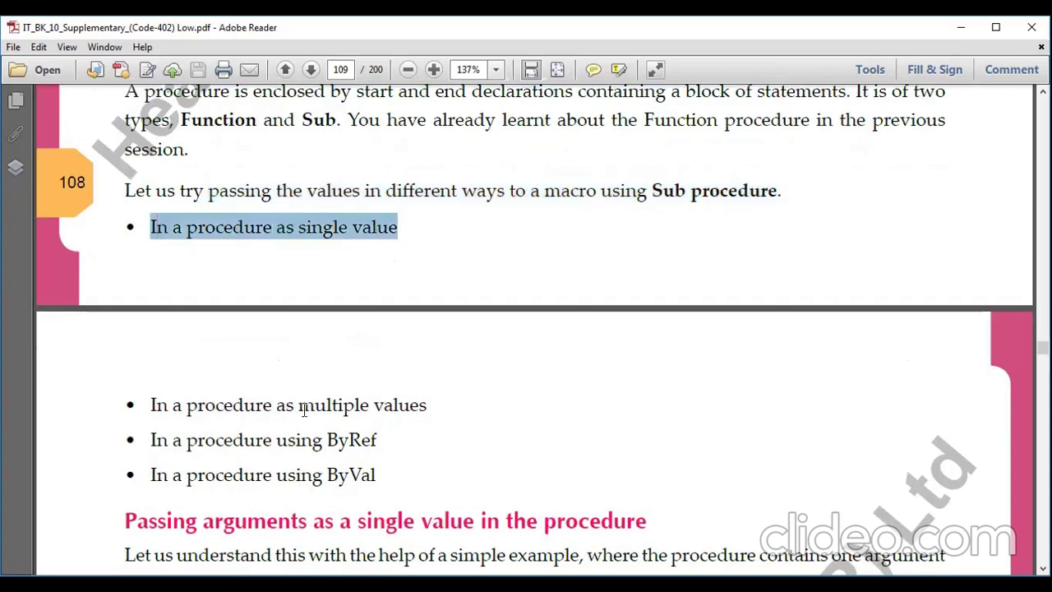
left_click_drag(299, 406, 428, 407)
left_click_drag(327, 440, 376, 440)
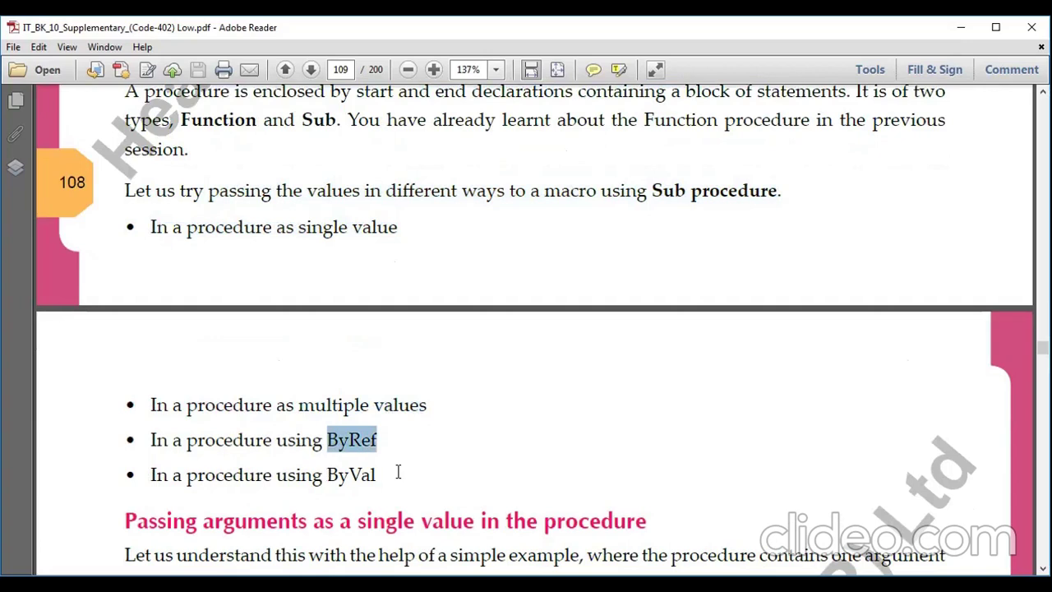
left_click_drag(327, 474, 398, 472)
Highlight the single-value section heading and scroll down to the Marks(Value1) VBA figure
scroll(434, 441, "down", 5)
scroll(516, 399, "down", 4)
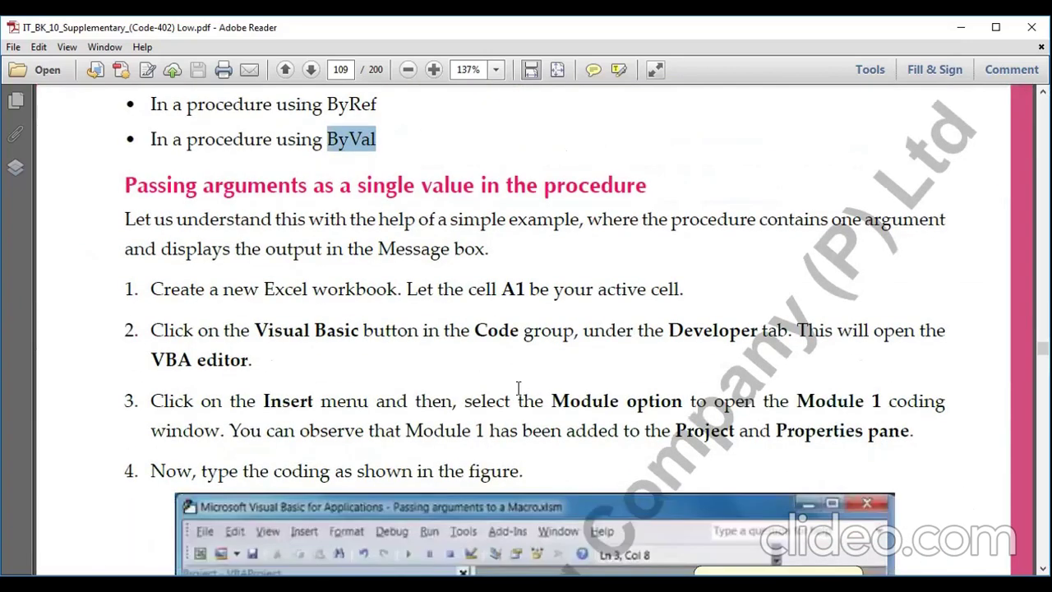
scroll(518, 386, "down", 5)
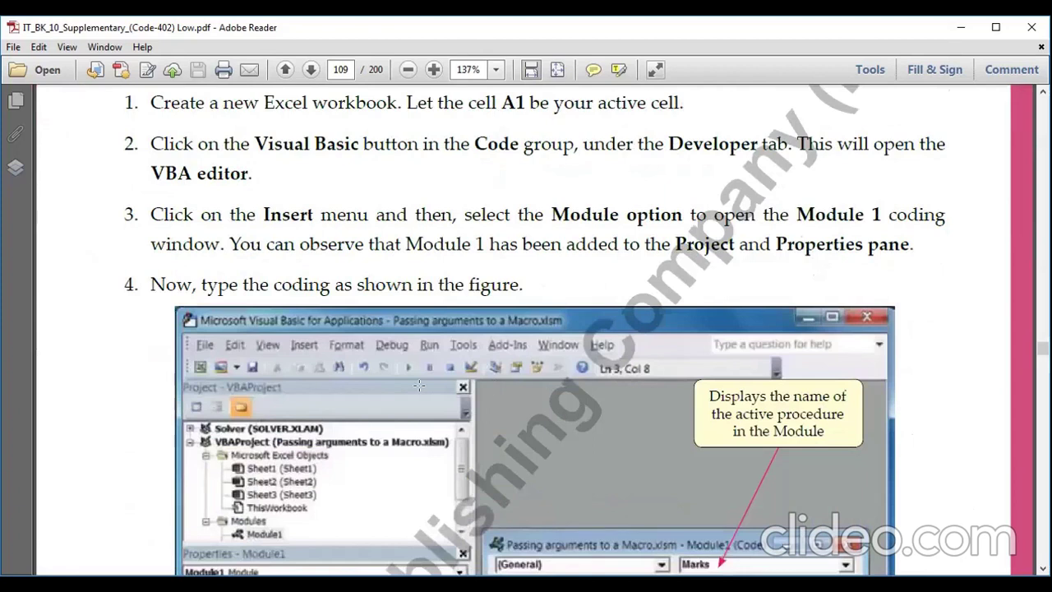
scroll(419, 386, "up", 2)
scroll(411, 385, "up", 2)
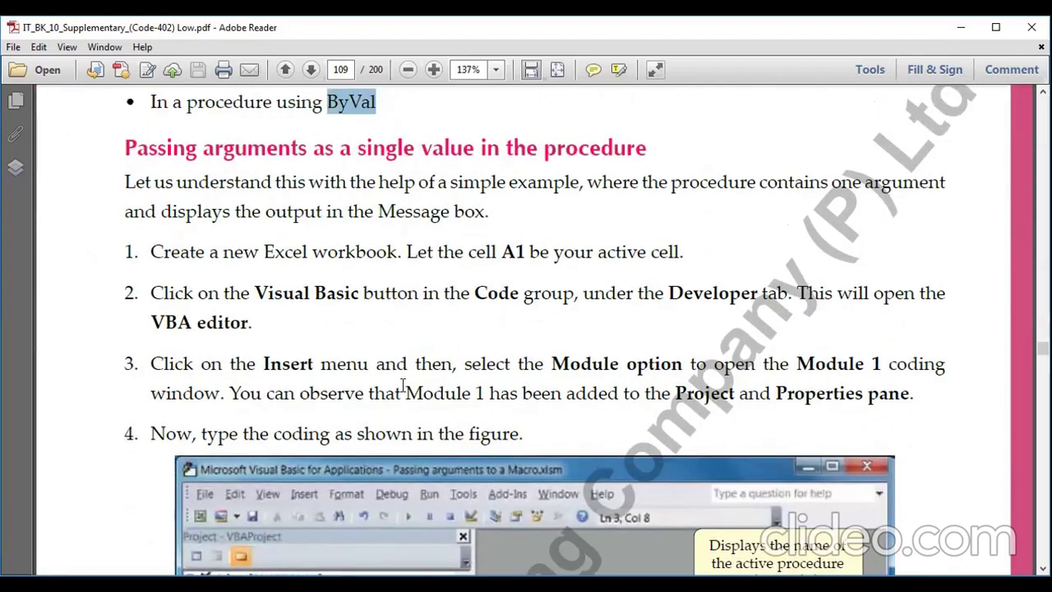
left_click_drag(125, 148, 468, 155)
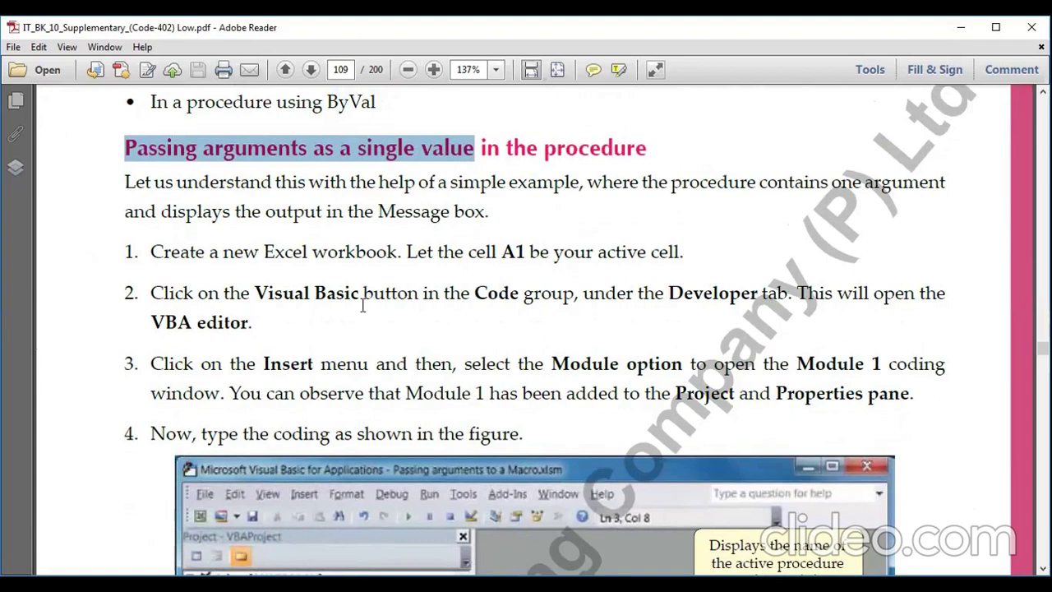
scroll(362, 305, "down", 1)
scroll(363, 305, "down", 2)
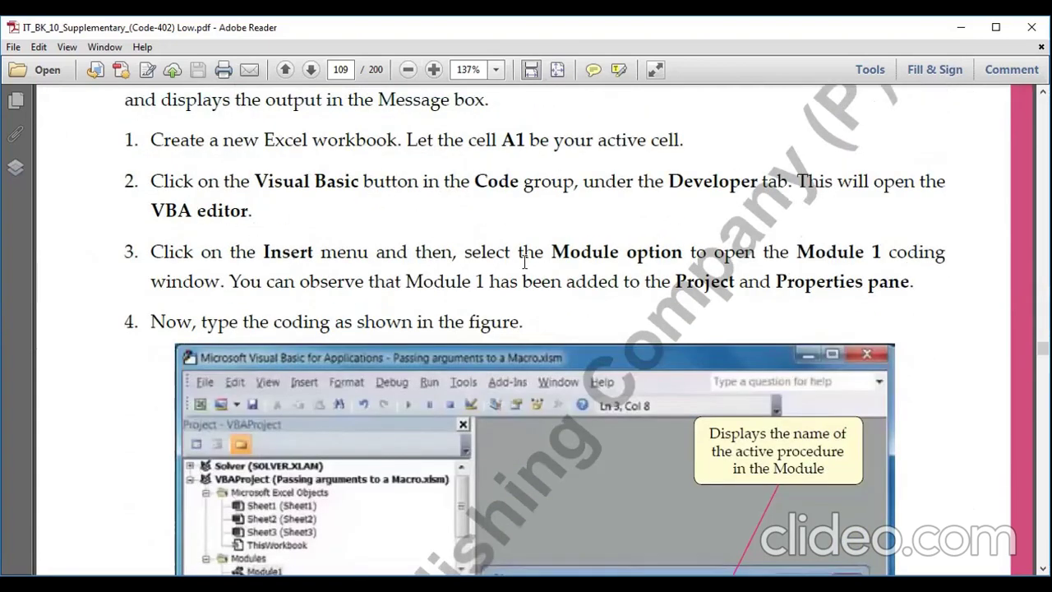
scroll(525, 297, "down", 4)
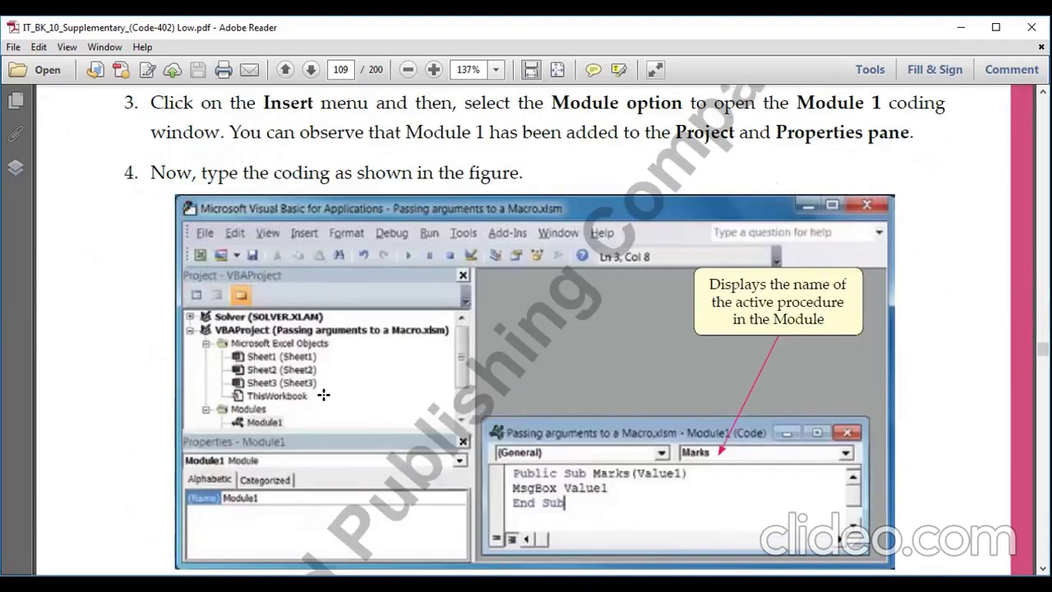
Highlight 'macro-enabled workbook', 'view the macro saved by you' and 'Marks 67' in steps 5–7
scroll(504, 467, "down", 1)
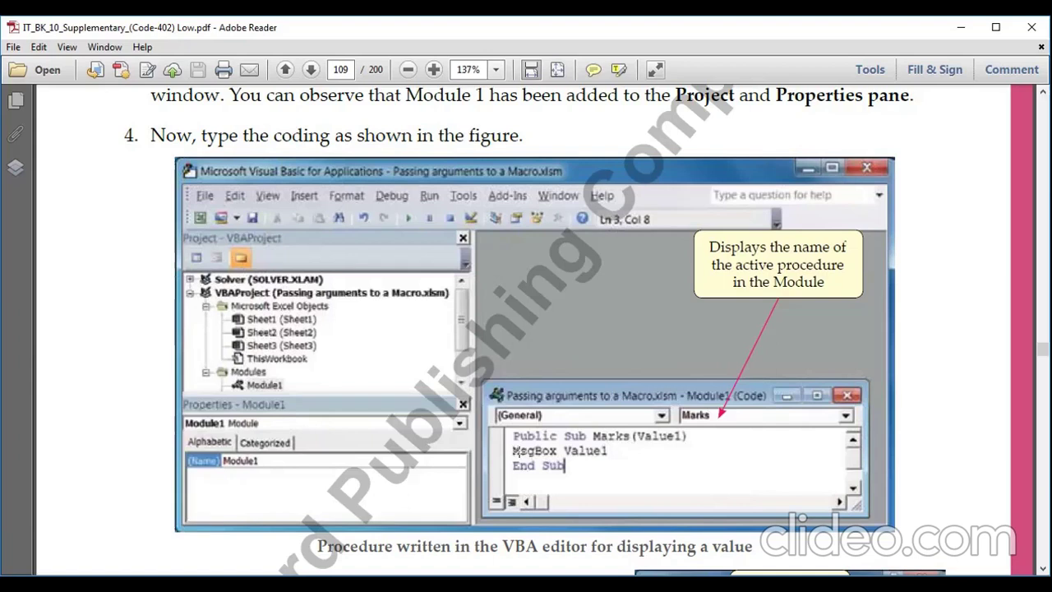
scroll(517, 451, "down", 5)
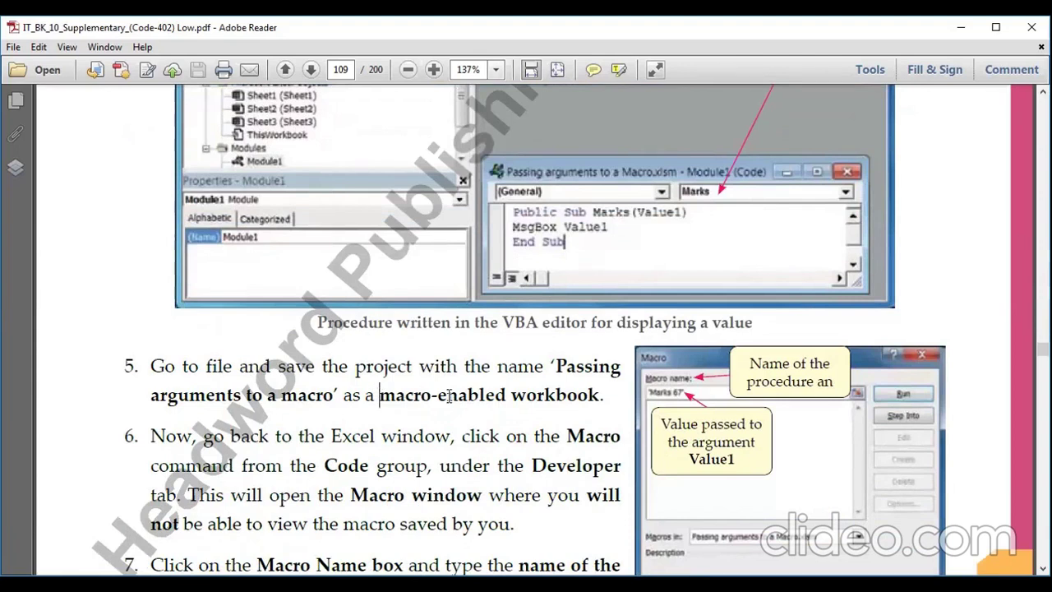
left_click_drag(379, 396, 602, 395)
scroll(507, 422, "down", 3)
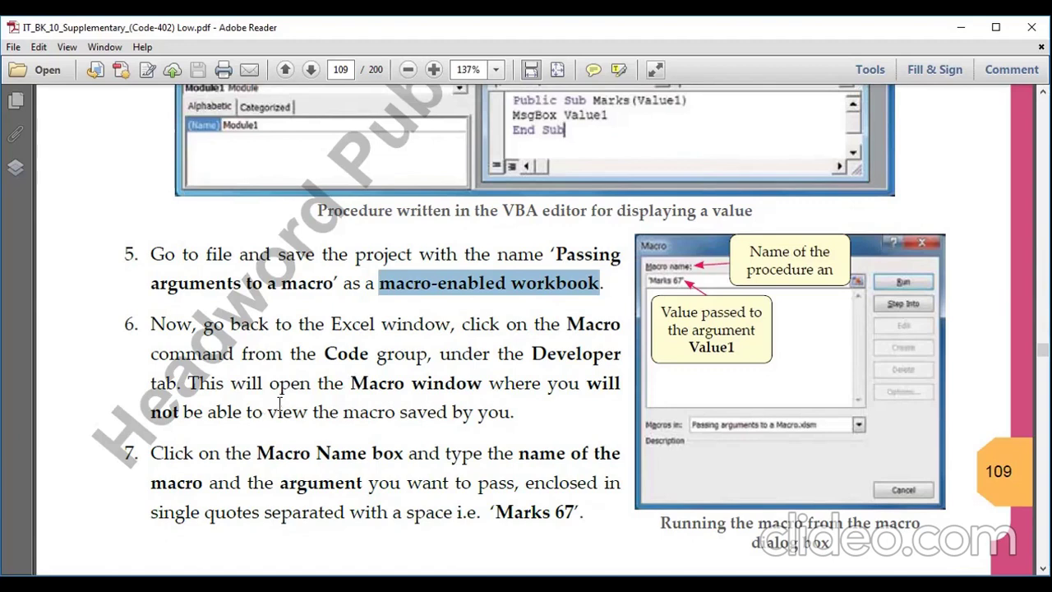
left_click_drag(267, 411, 511, 411)
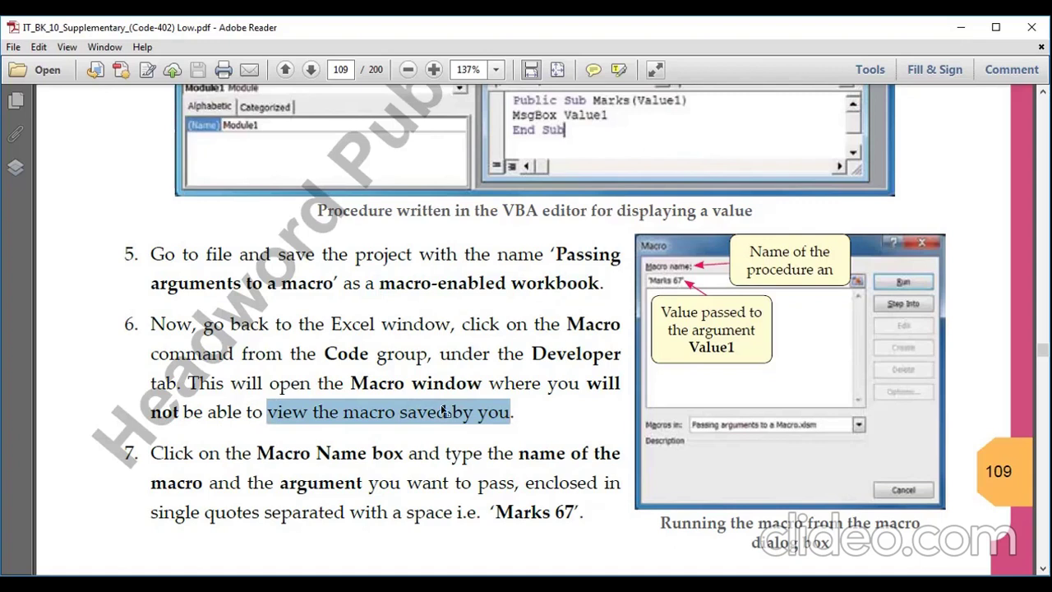
scroll(352, 453, "down", 1)
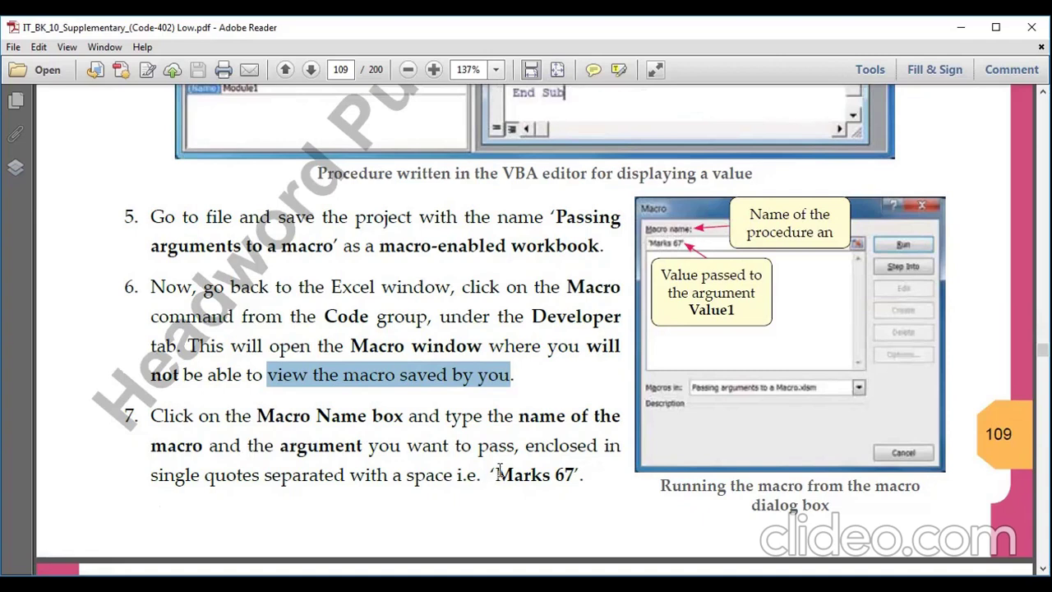
left_click_drag(493, 476, 569, 474)
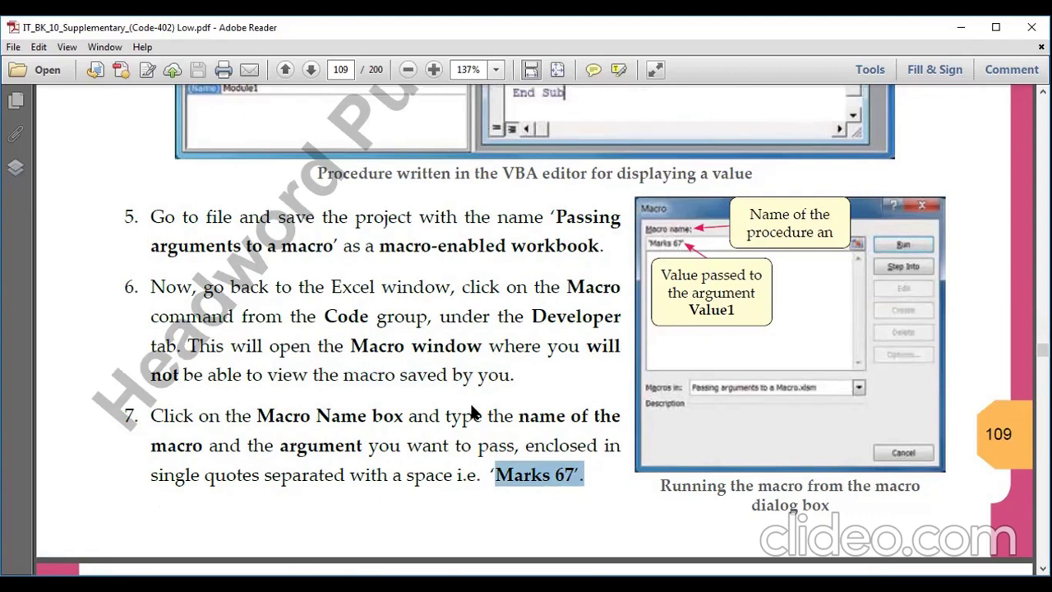
scroll(473, 411, "down", 5)
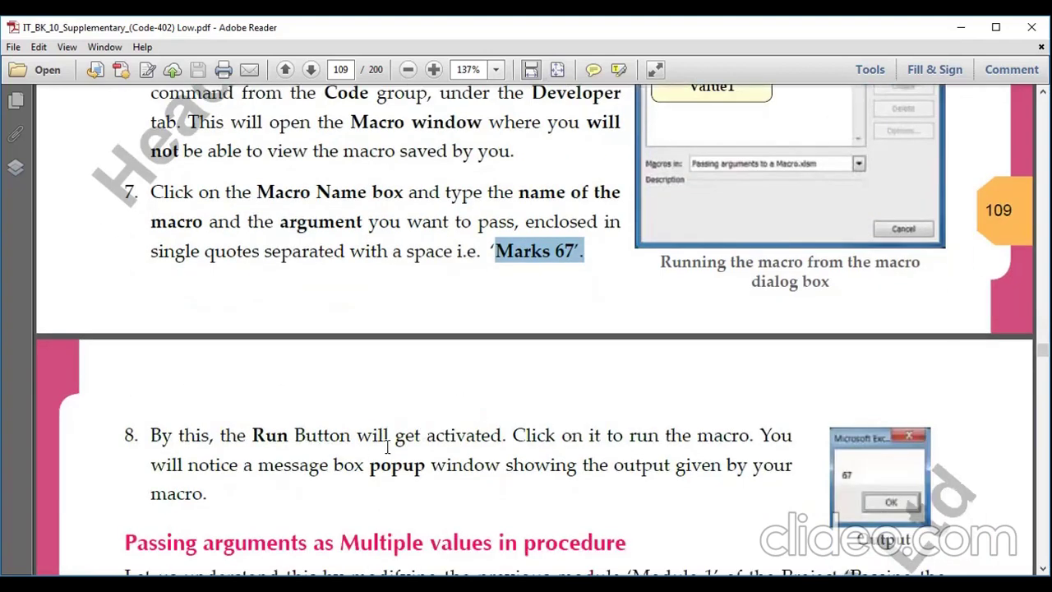
scroll(615, 474, "up", 3)
scroll(614, 473, "up", 3)
scroll(613, 474, "up", 5)
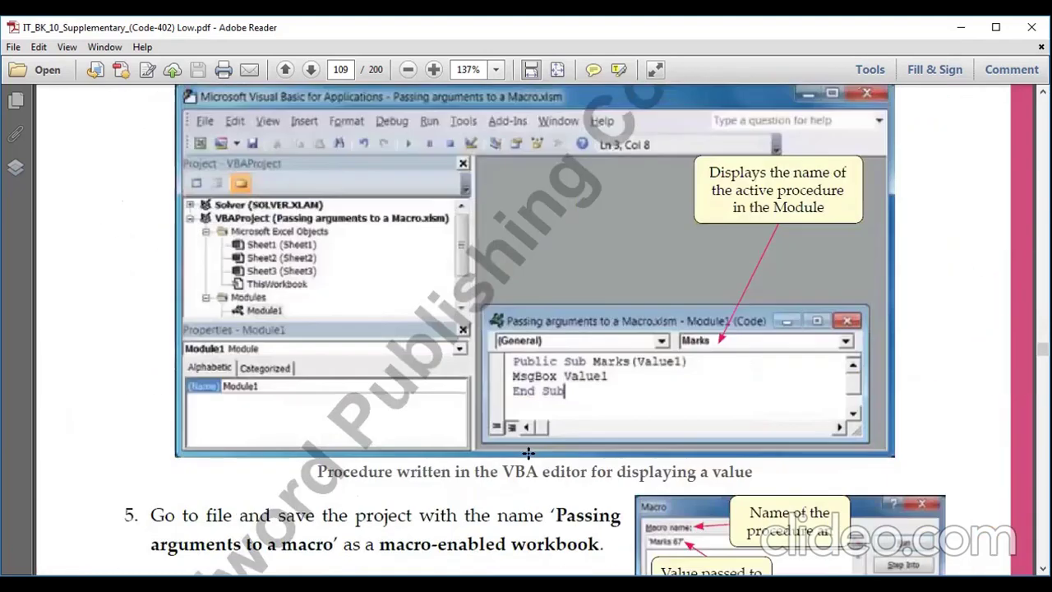
scroll(613, 474, "up", 2)
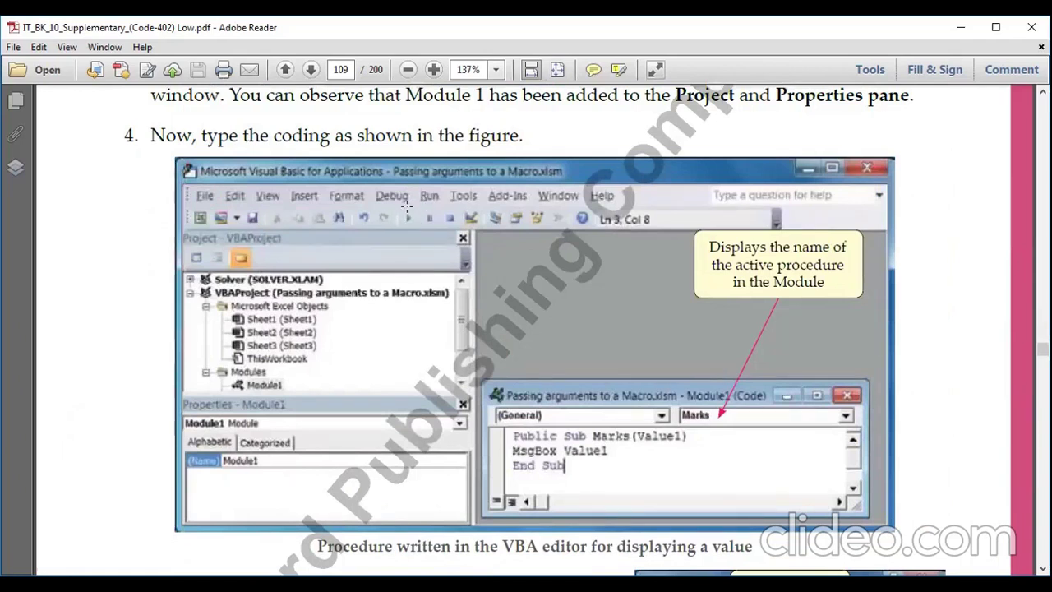
scroll(620, 415, "down", 4)
scroll(620, 415, "down", 5)
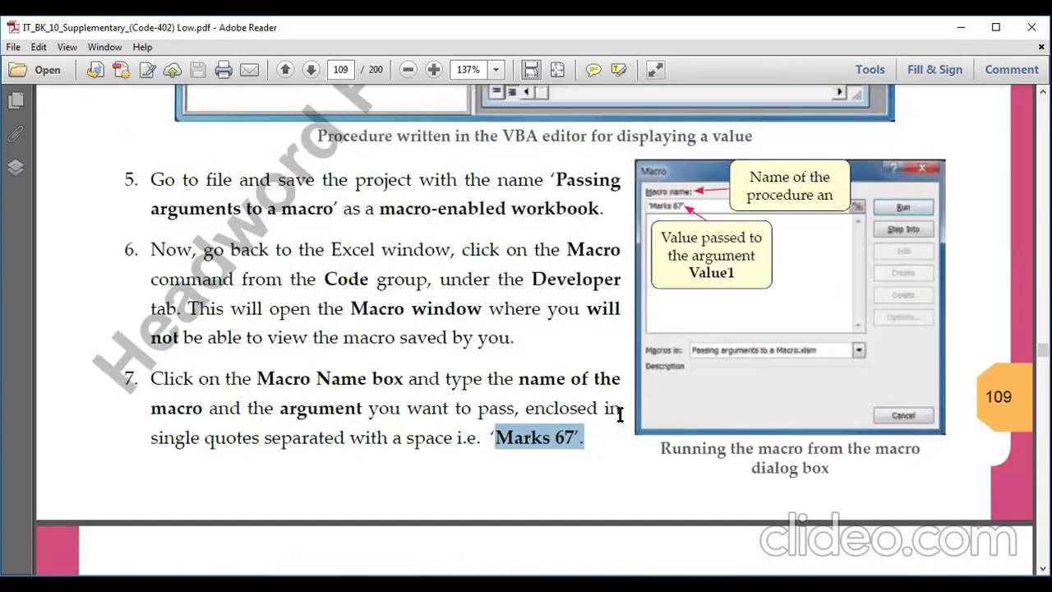
scroll(621, 415, "down", 4)
scroll(621, 415, "down", 3)
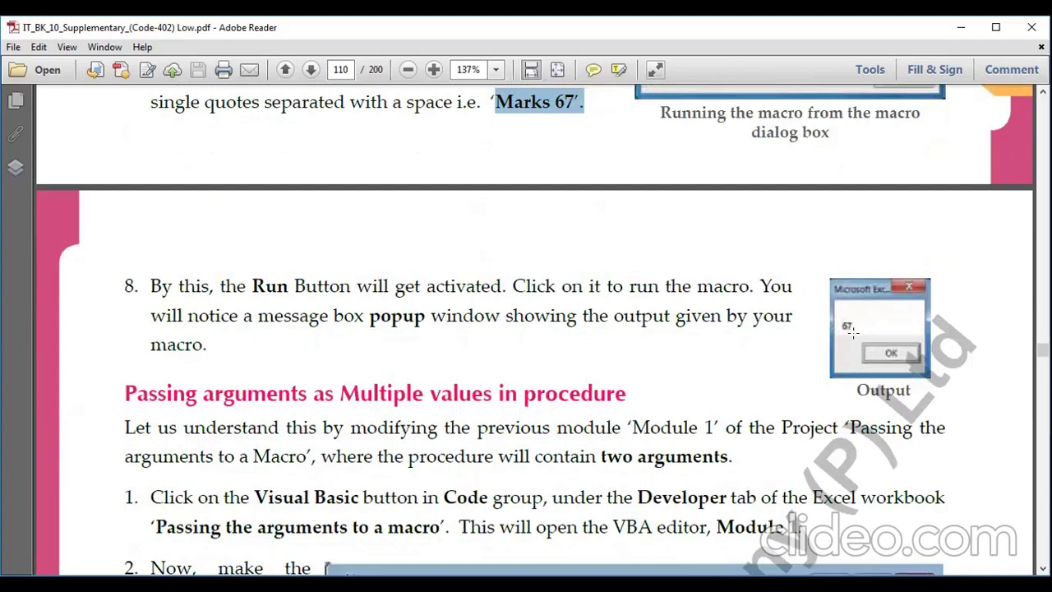
scroll(606, 379, "up", 5)
scroll(607, 380, "up", 2)
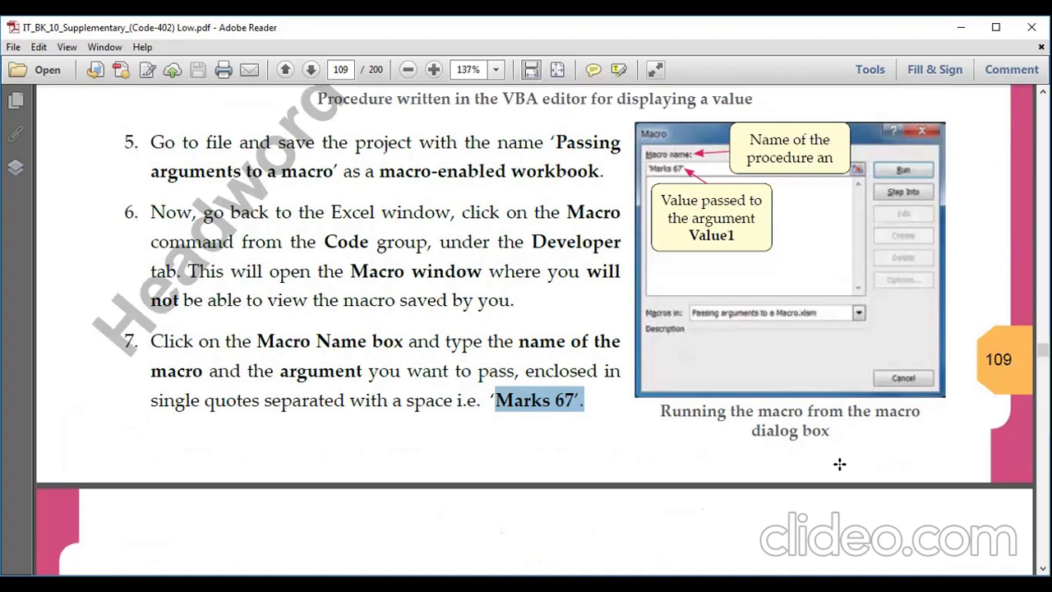
scroll(831, 468, "down", 3)
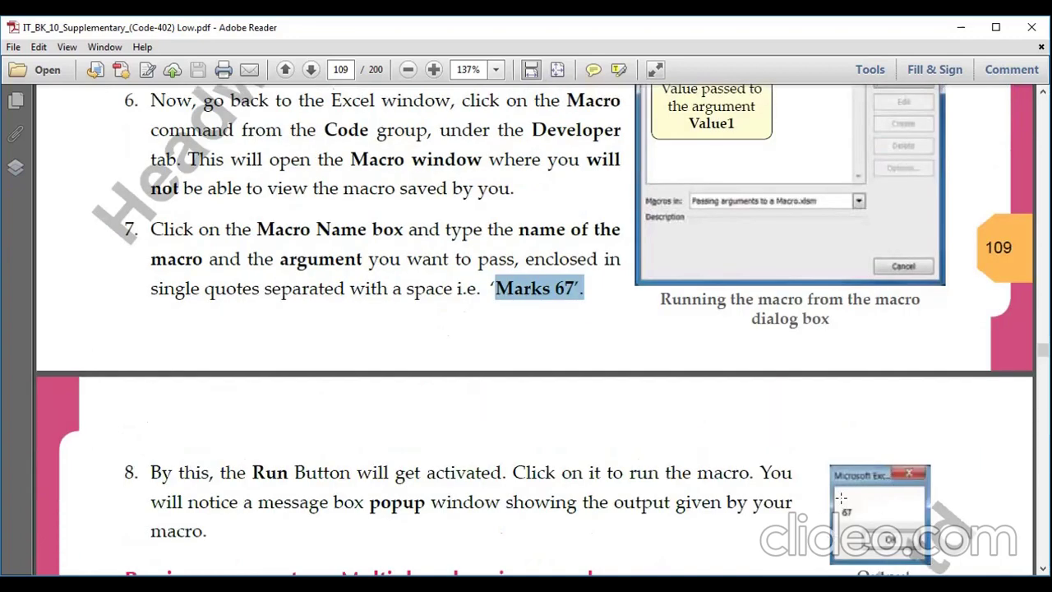
scroll(546, 450, "down", 5)
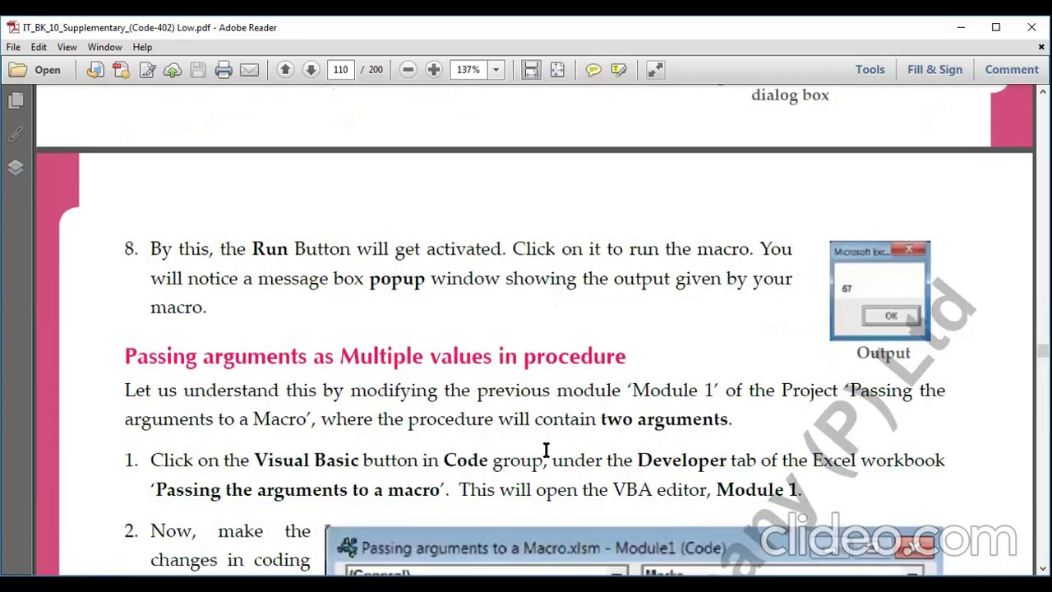
scroll(545, 450, "up", 7)
scroll(546, 450, "up", 2)
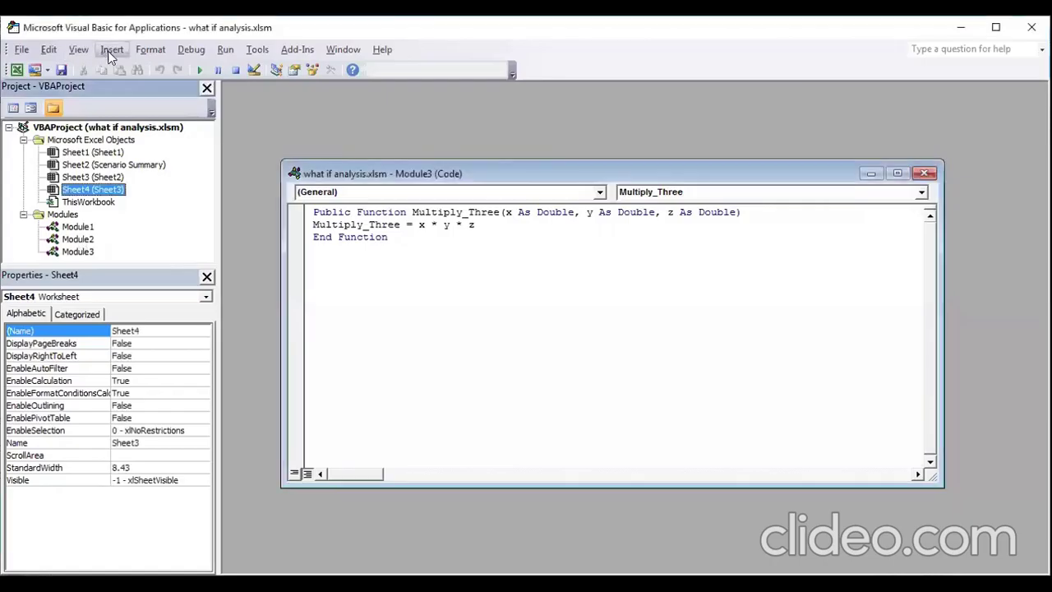
Insert a new Module4, close the Module3 code window, and move Module4's window up
left_click(110, 50)
left_click(130, 114)
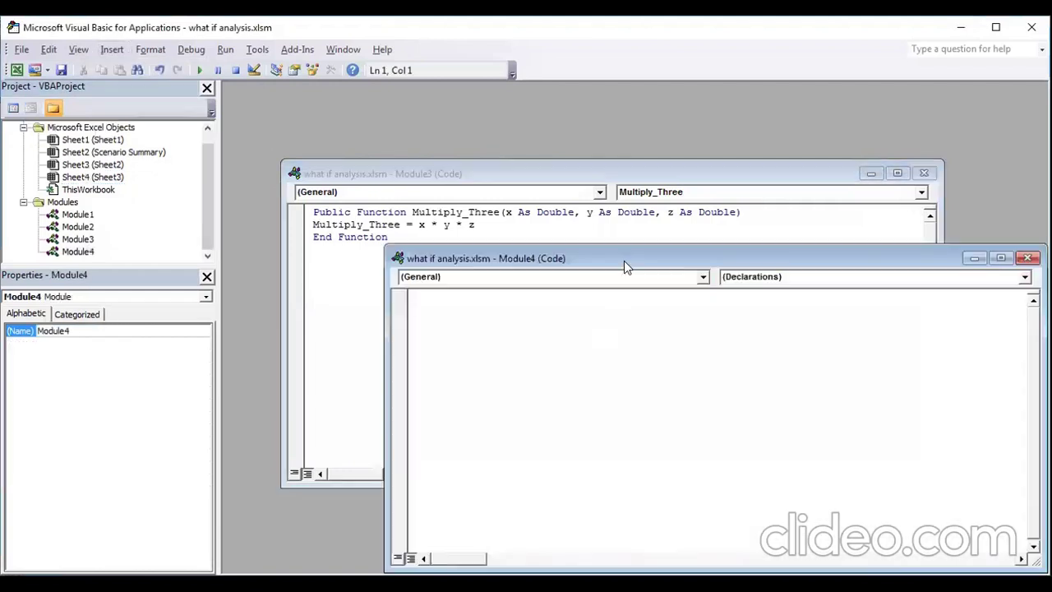
double_click(624, 261)
left_click(925, 173)
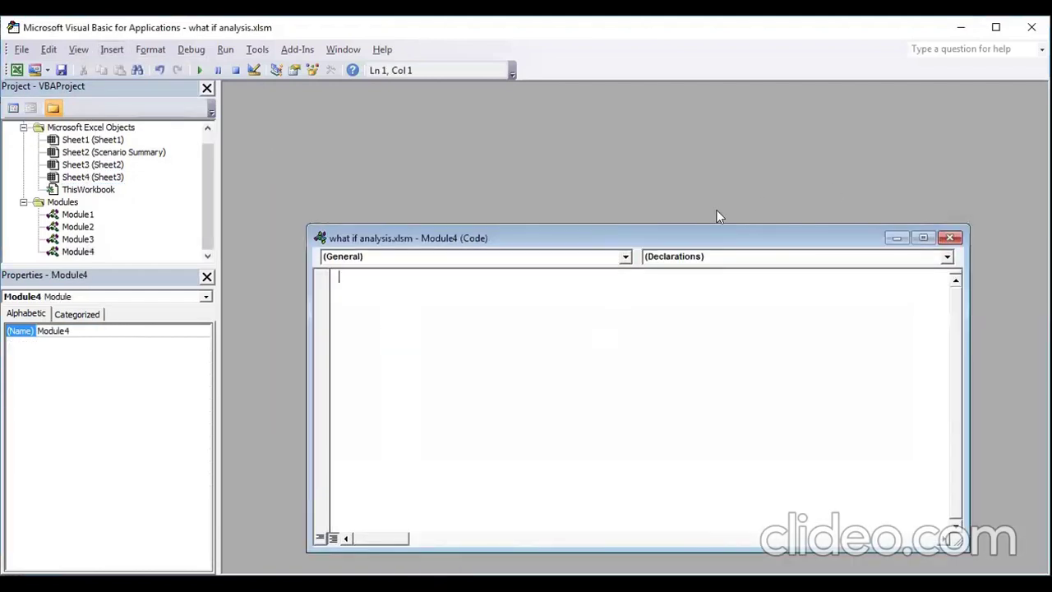
left_click_drag(605, 235, 557, 141)
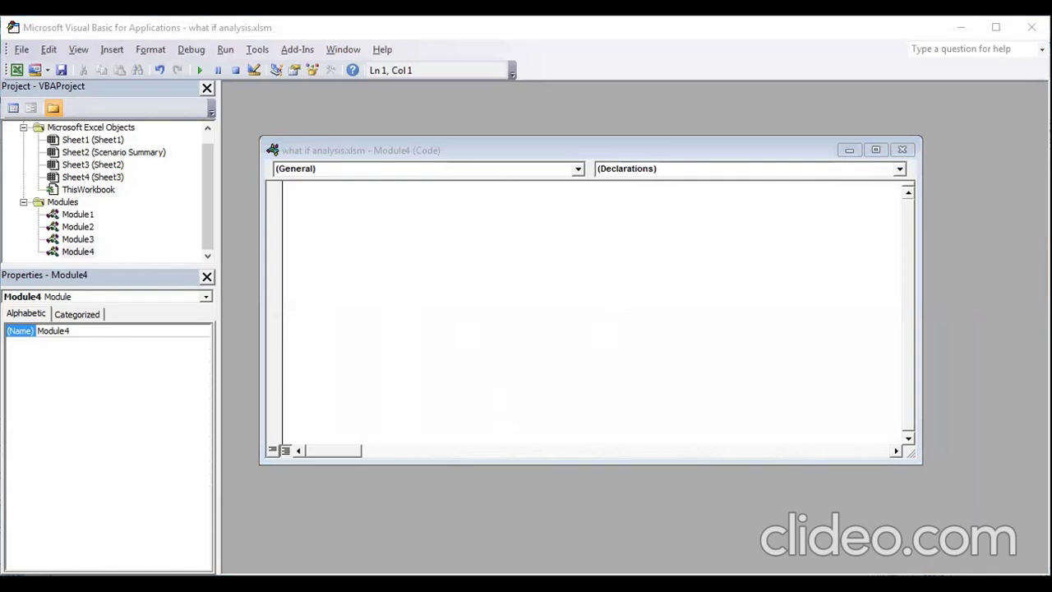
Write Public Sub Marks(Value1) with the line MsgBox Value1 in Module4
left_click(488, 364)
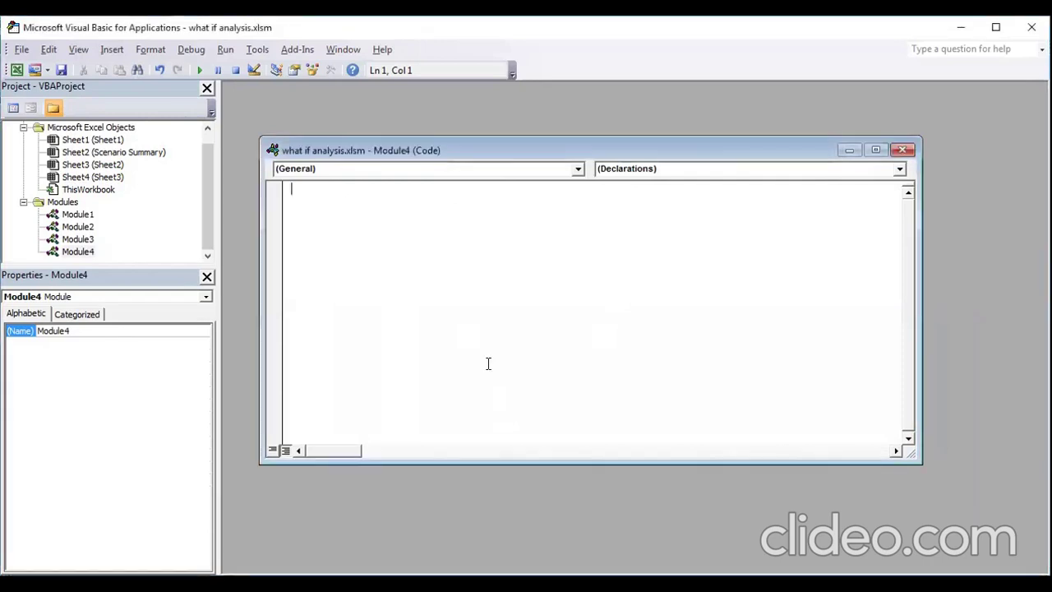
type("Public Su")
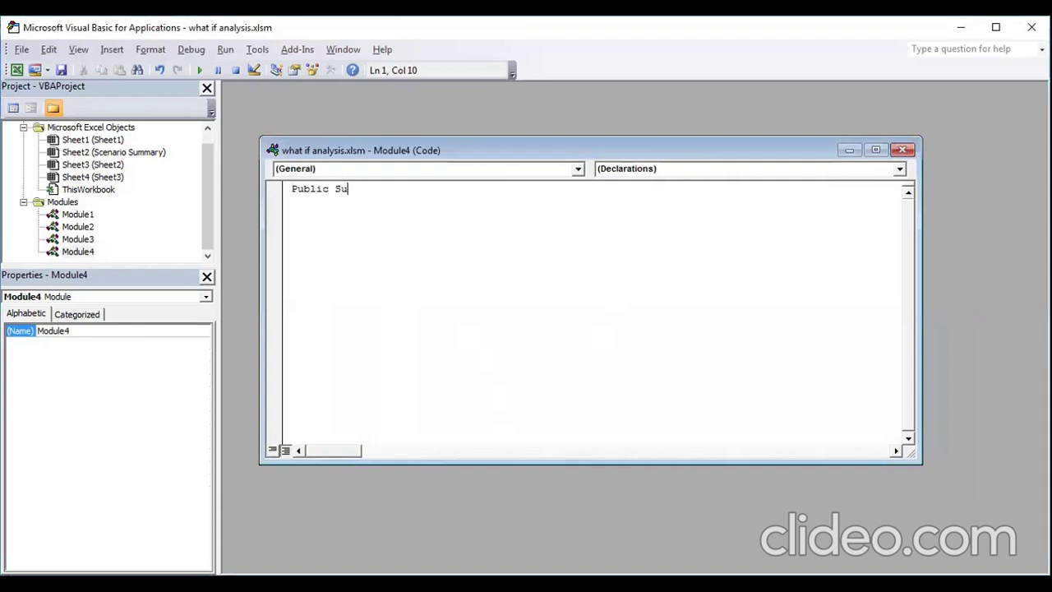
type("b ")
type("Marks(")
type("Value1")
key("Return")
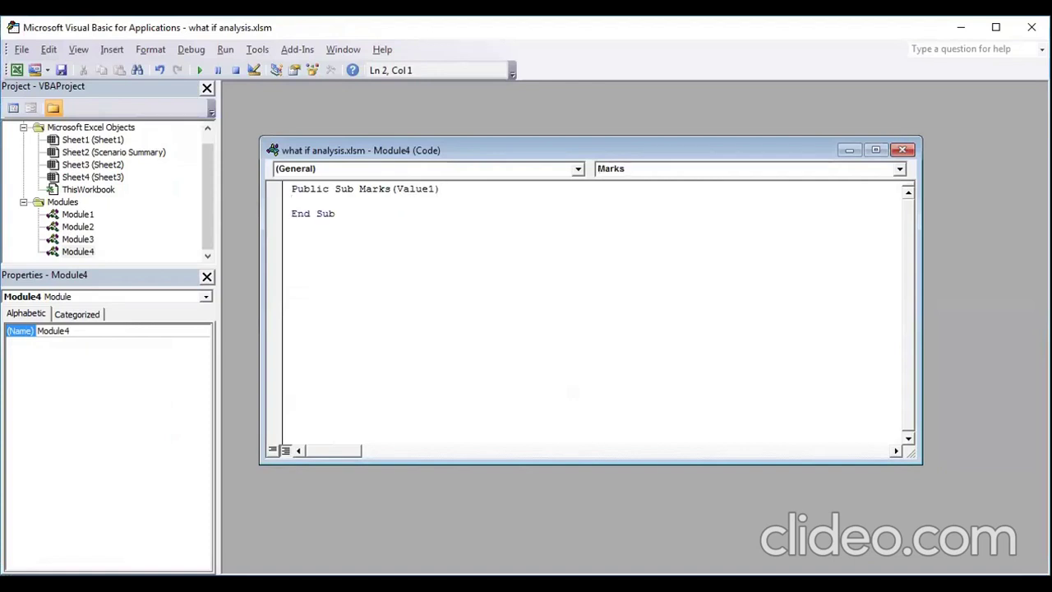
type("MsgBox")
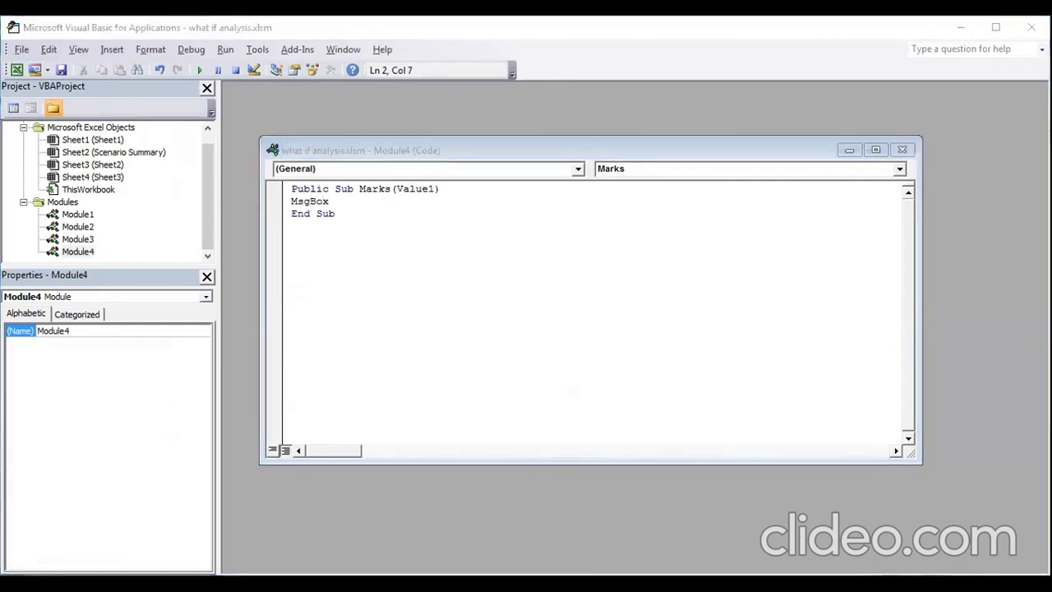
type(" Value1")
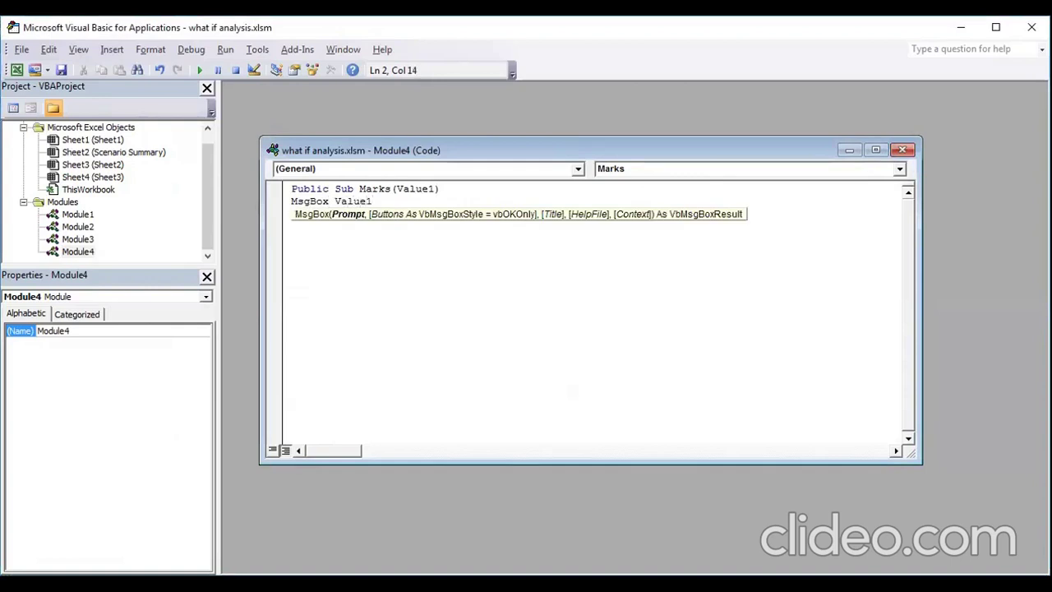
left_click(444, 342)
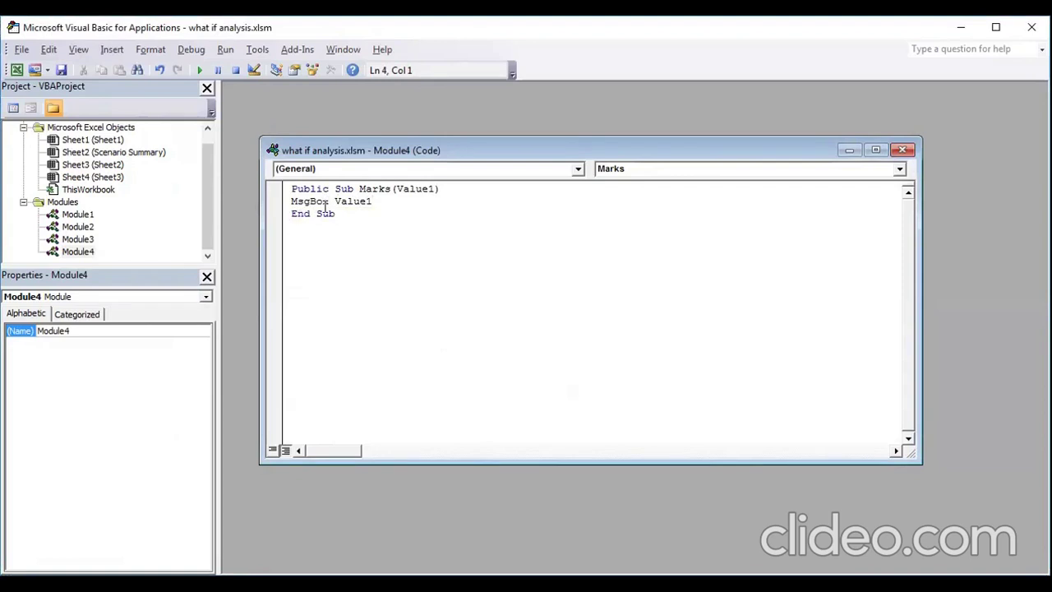
Select the procedure name Marks and the parameter Value1 in the Sub line
double_click(373, 188)
left_click(418, 190)
double_click(417, 190)
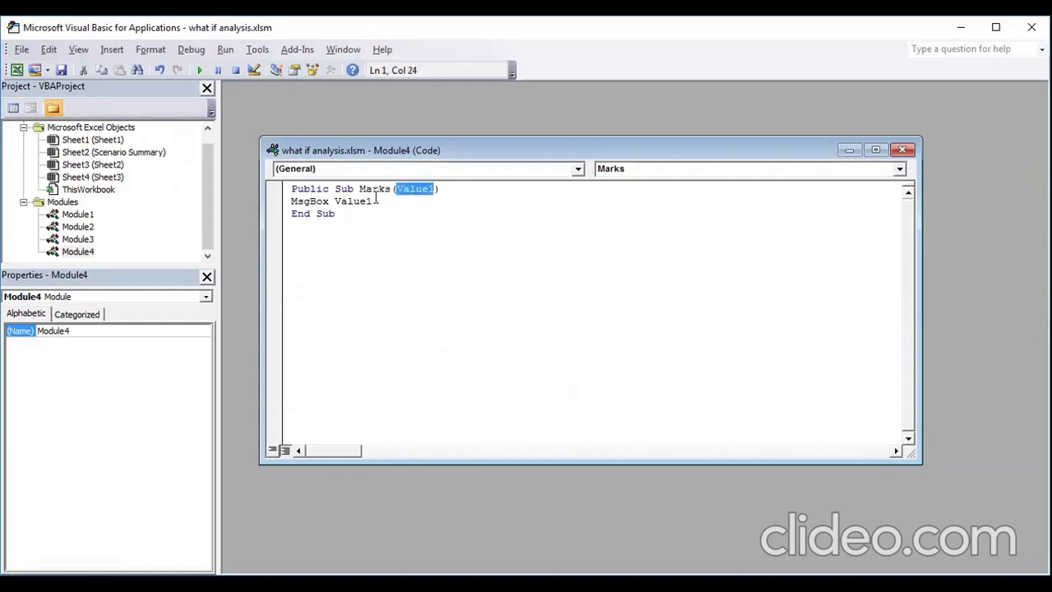
left_click(377, 200)
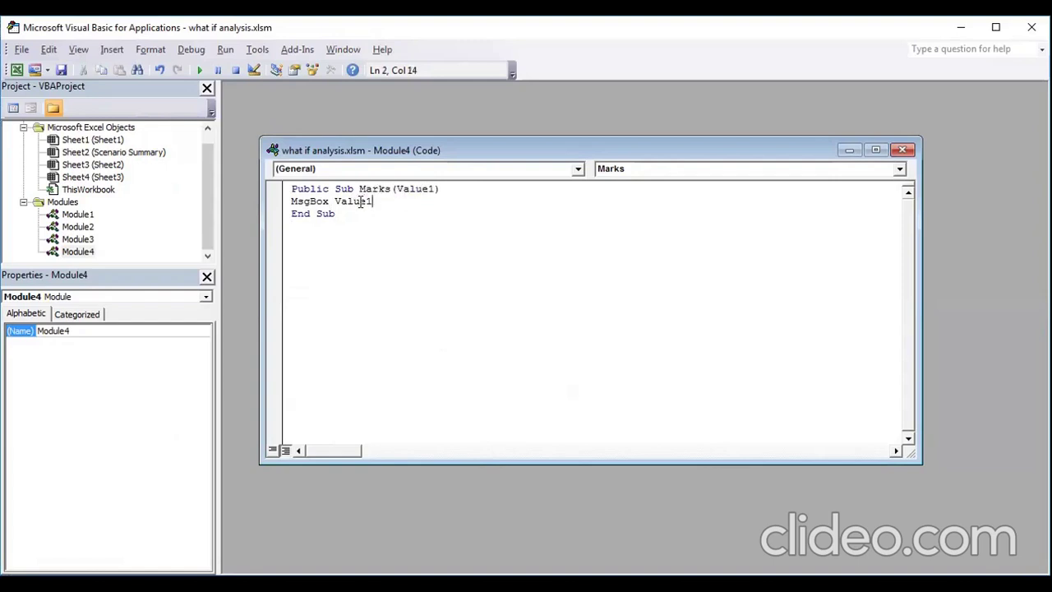
Save what if analysis.xlsm with the new Marks procedure
left_click(21, 49)
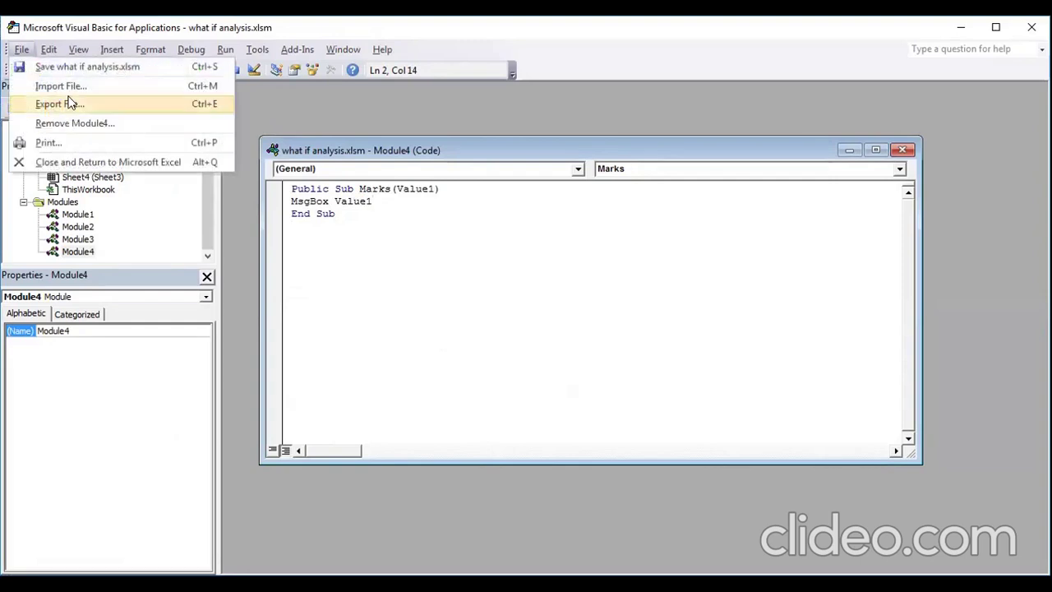
left_click(73, 68)
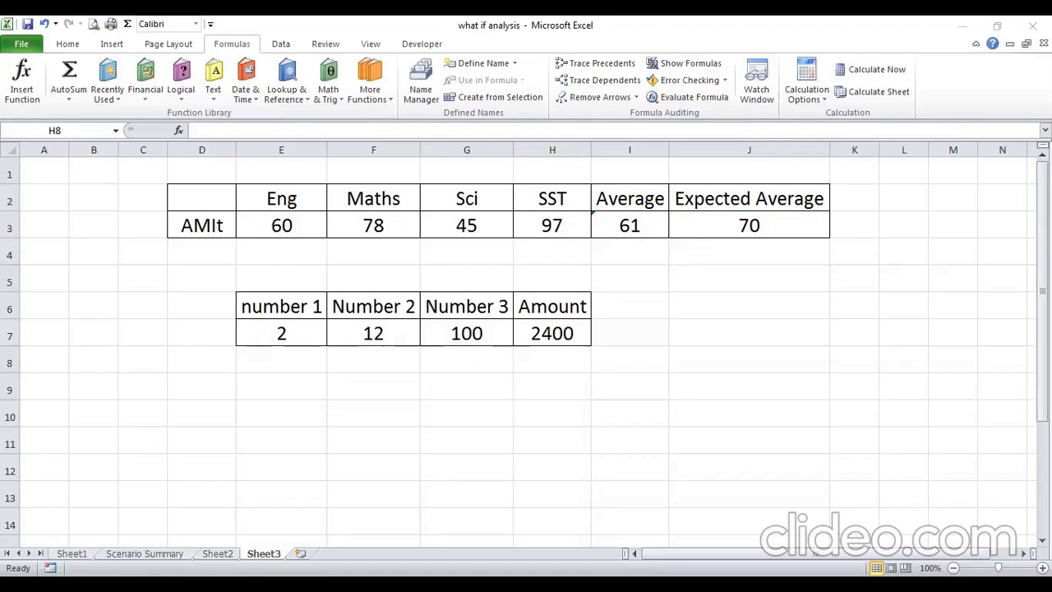
Enter Marks 80 as the macro name, try Create, and dismiss the invalid-name warning
left_click(420, 44)
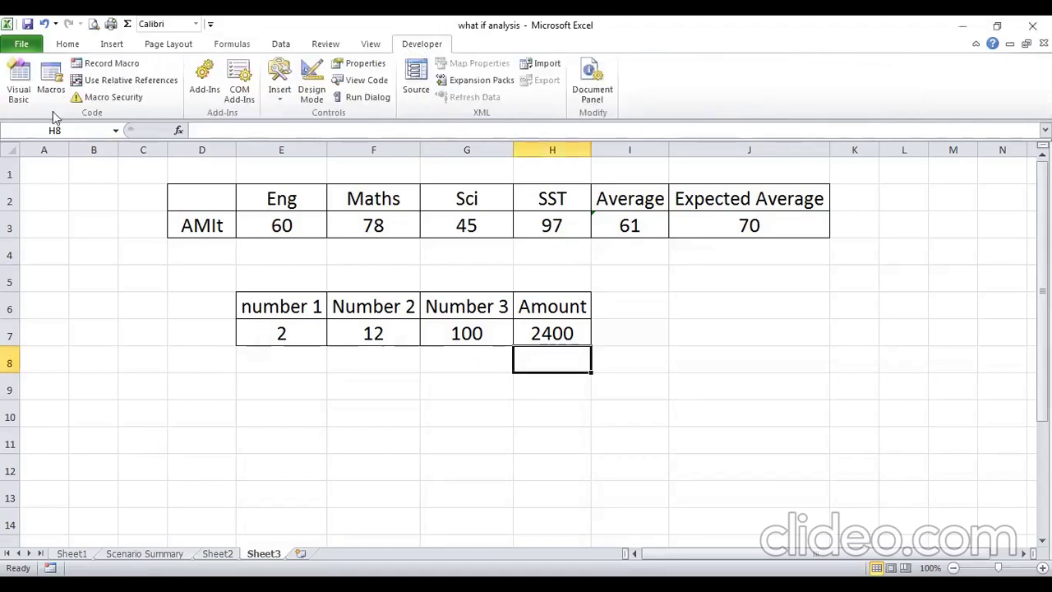
left_click(51, 82)
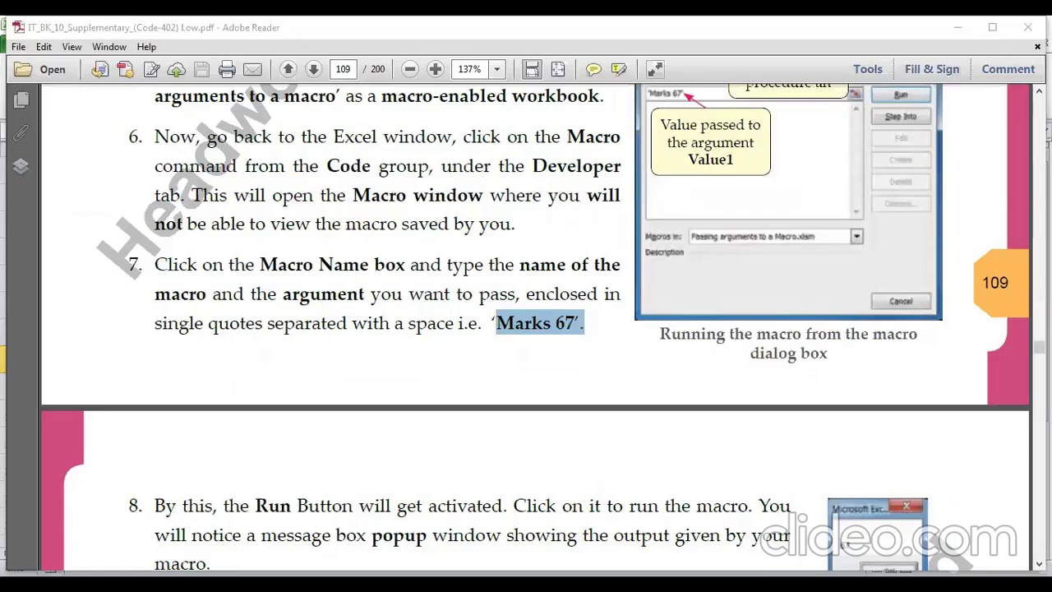
type("Mark")
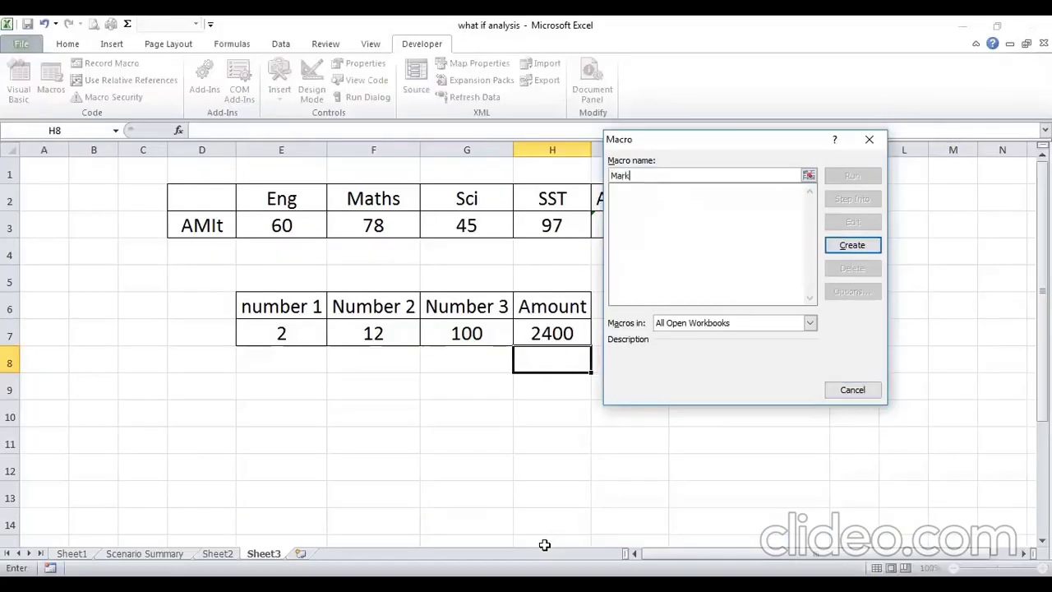
type("s")
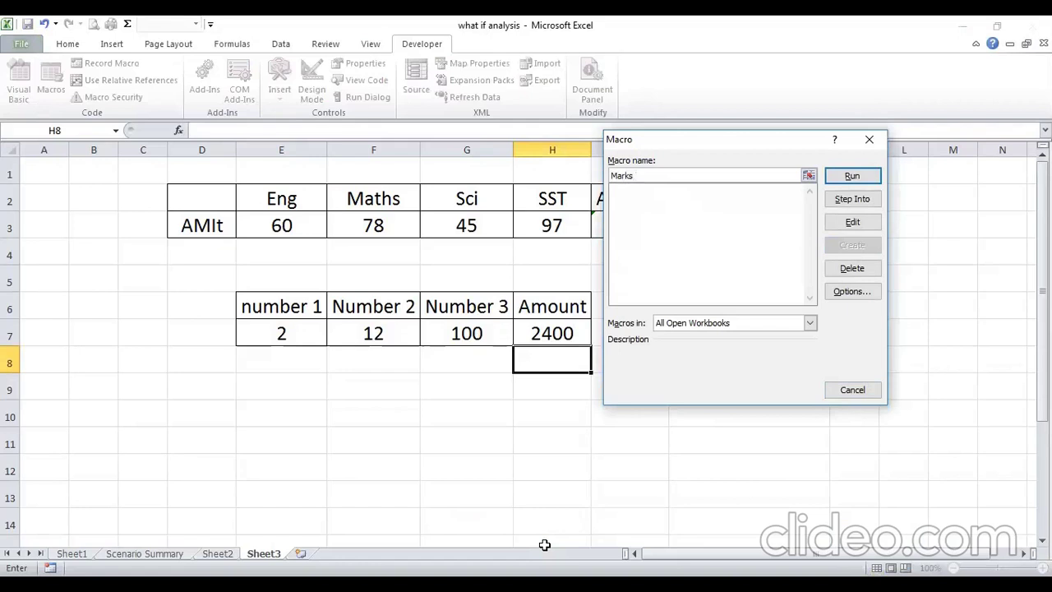
type("80")
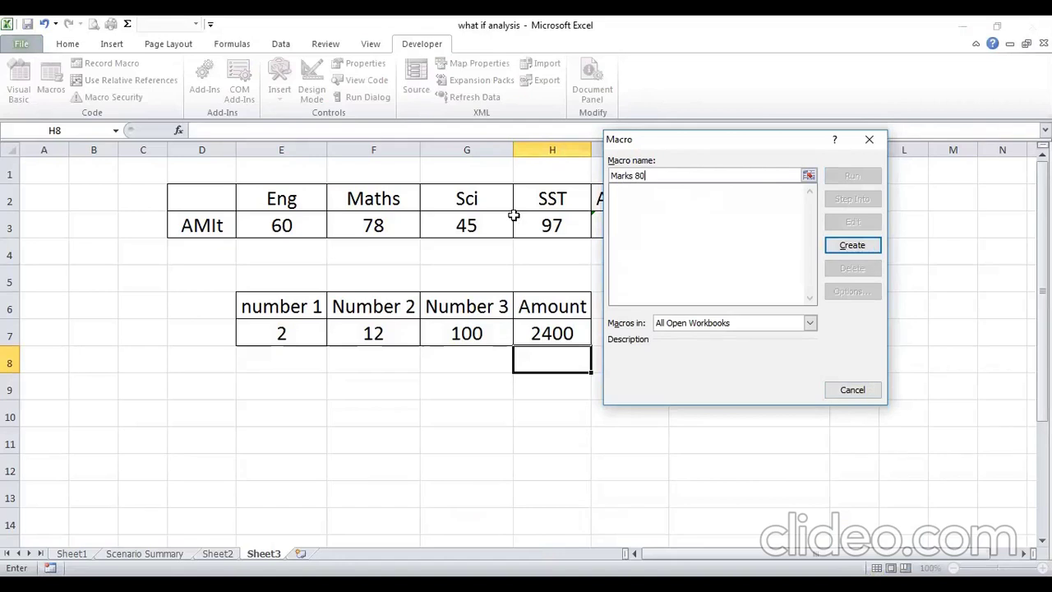
left_click(854, 247)
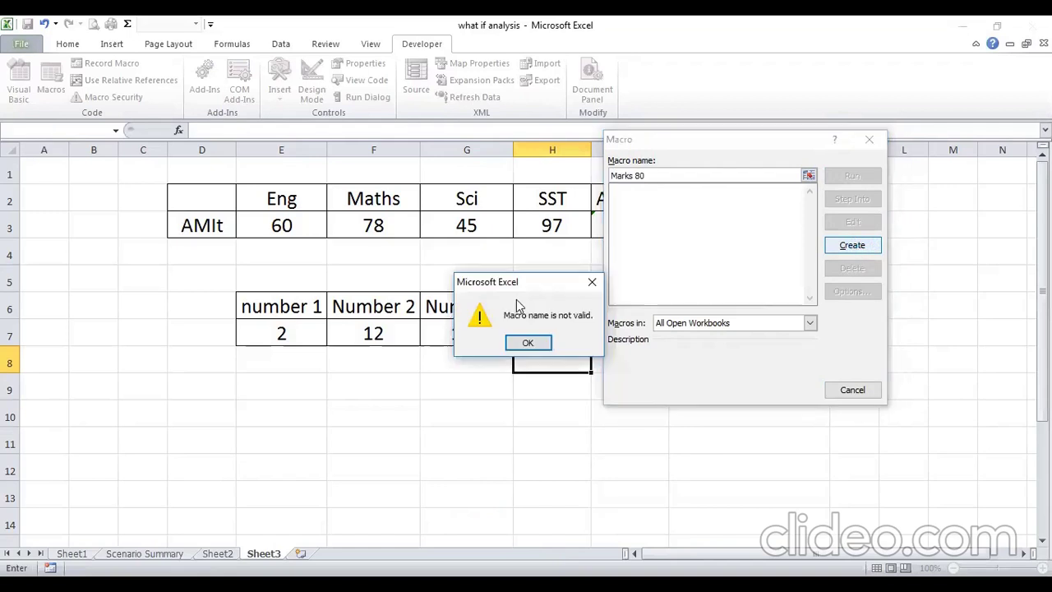
left_click(531, 343)
Adjust the spacing in the Marks 80 macro name and run it
left_click(634, 175)
key("BackSpace")
key("BackSpace")
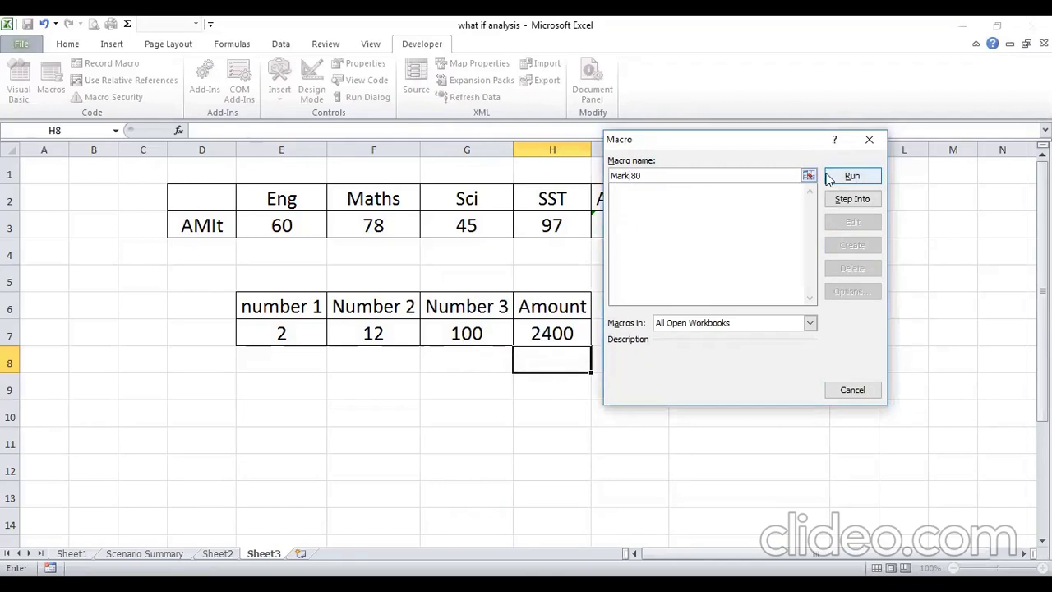
key("BackSpace")
left_click(849, 178)
Run Marks 80 and dismiss the 'Reference is not valid' error
left_click(856, 176)
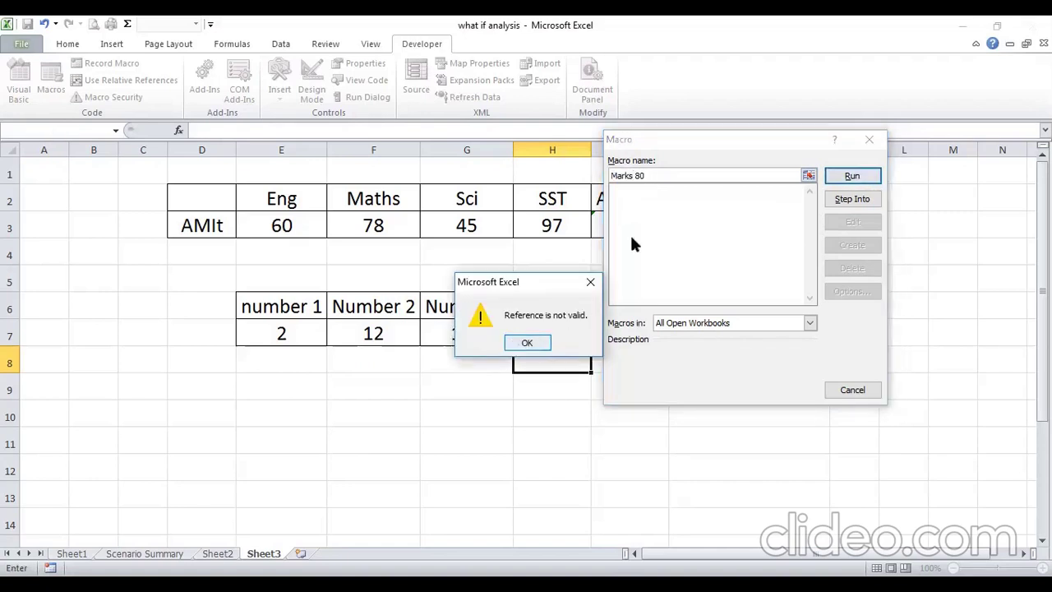
left_click(513, 346)
left_click(647, 175)
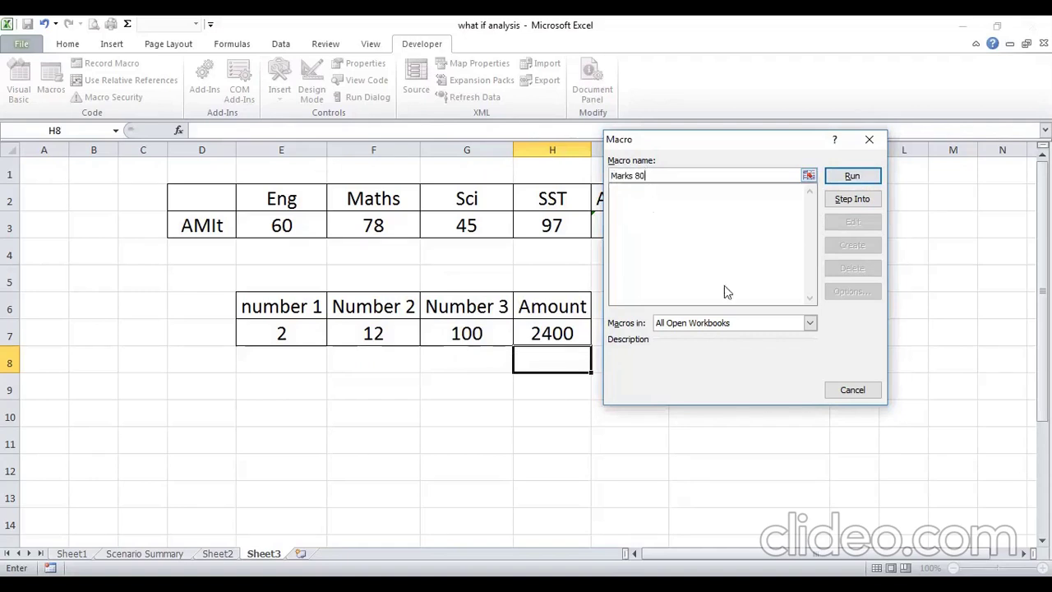
Limit Macros in to what if analysis.xlsm, retry Run and Step Into, dismissing the errors
left_click(727, 325)
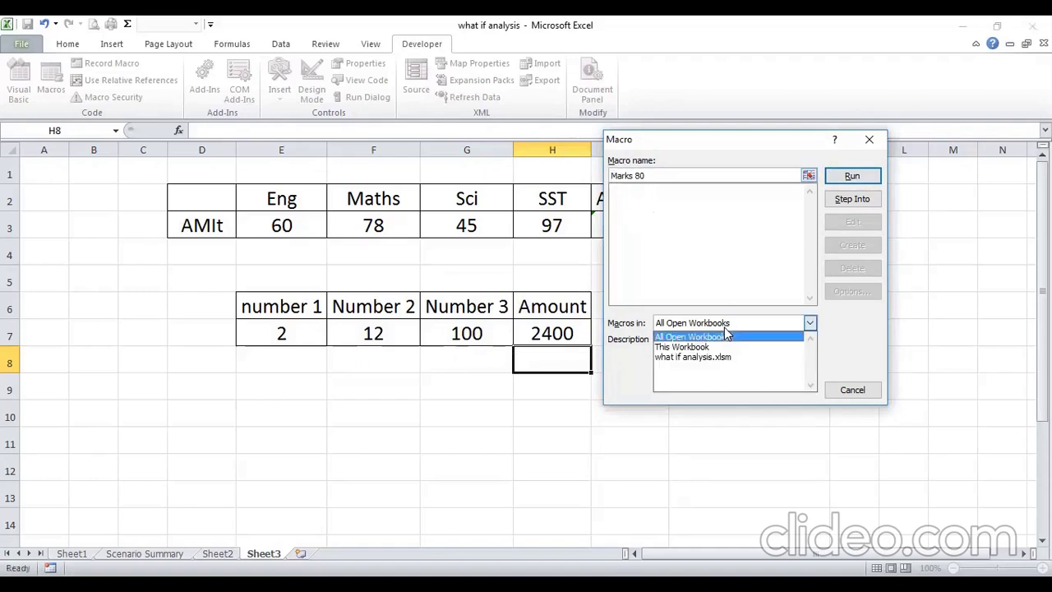
left_click(713, 356)
left_click(854, 178)
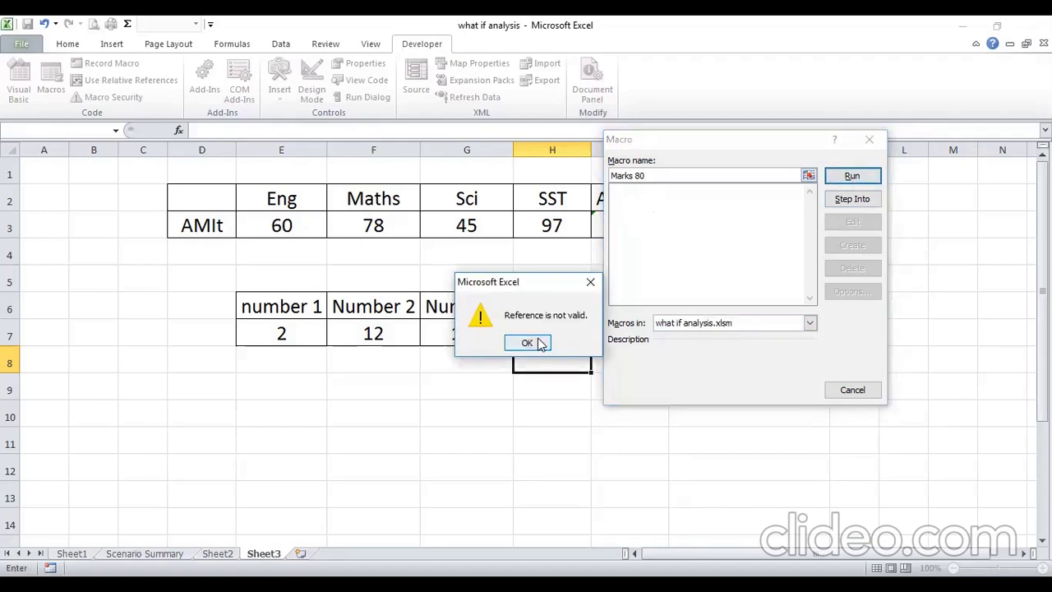
left_click(540, 343)
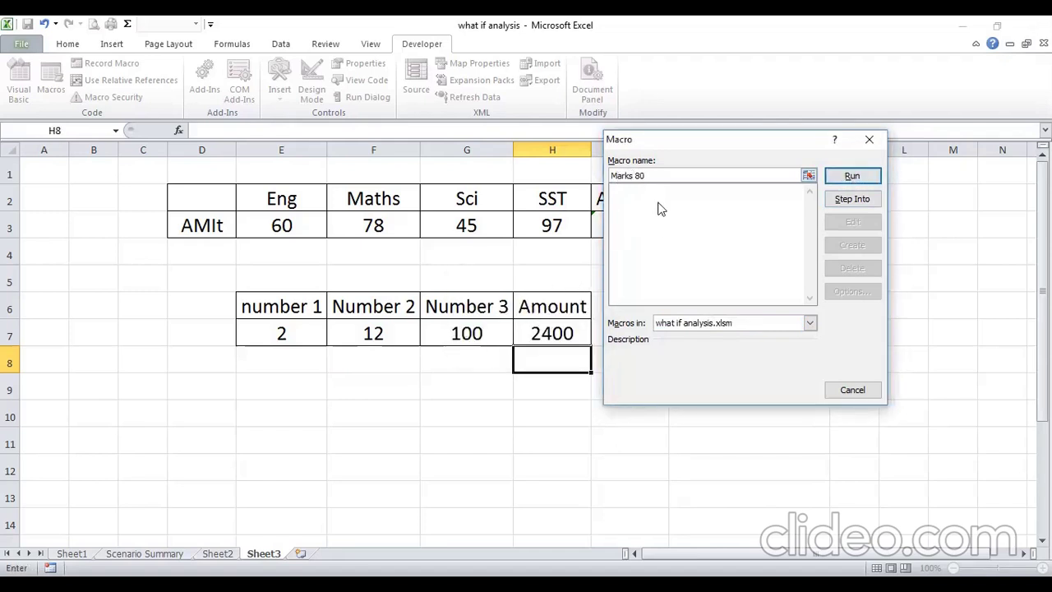
left_click(851, 201)
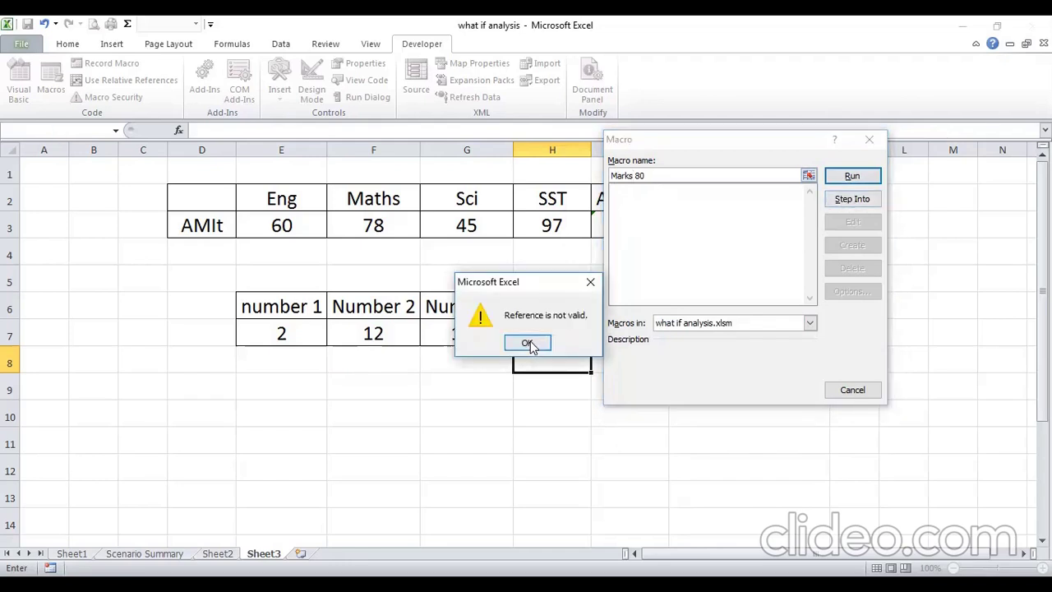
left_click(530, 344)
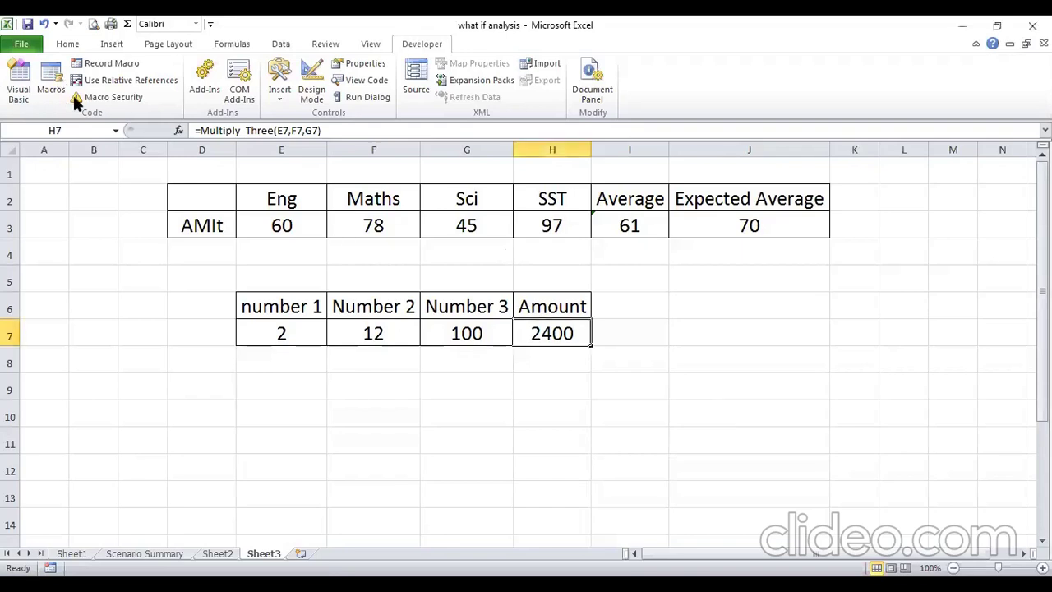
Run the macro as 'Marks 100' and dismiss the message box showing 100
left_click(51, 82)
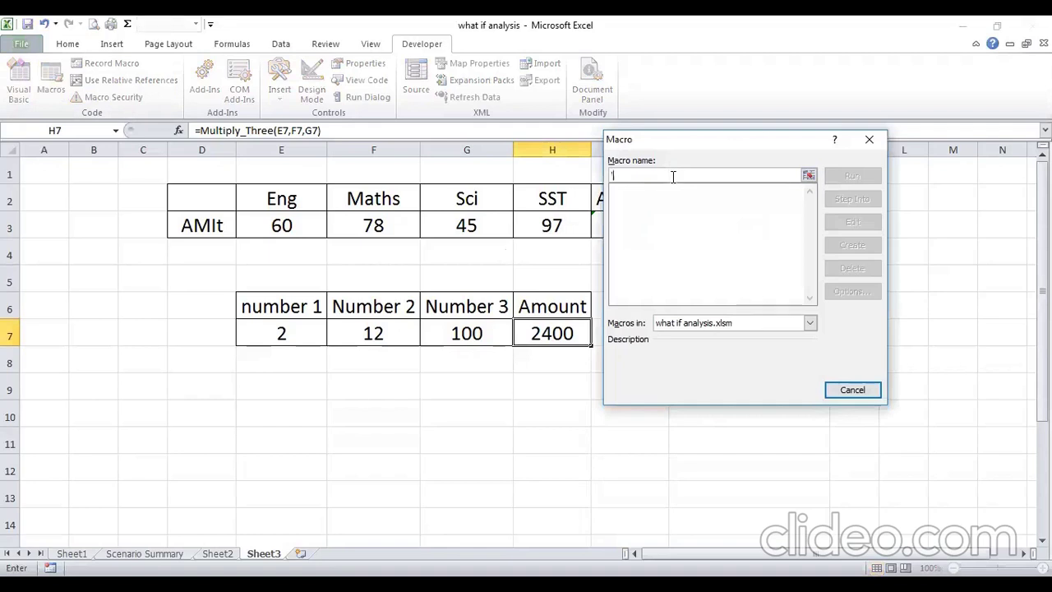
type("Marks")
type(" 100'")
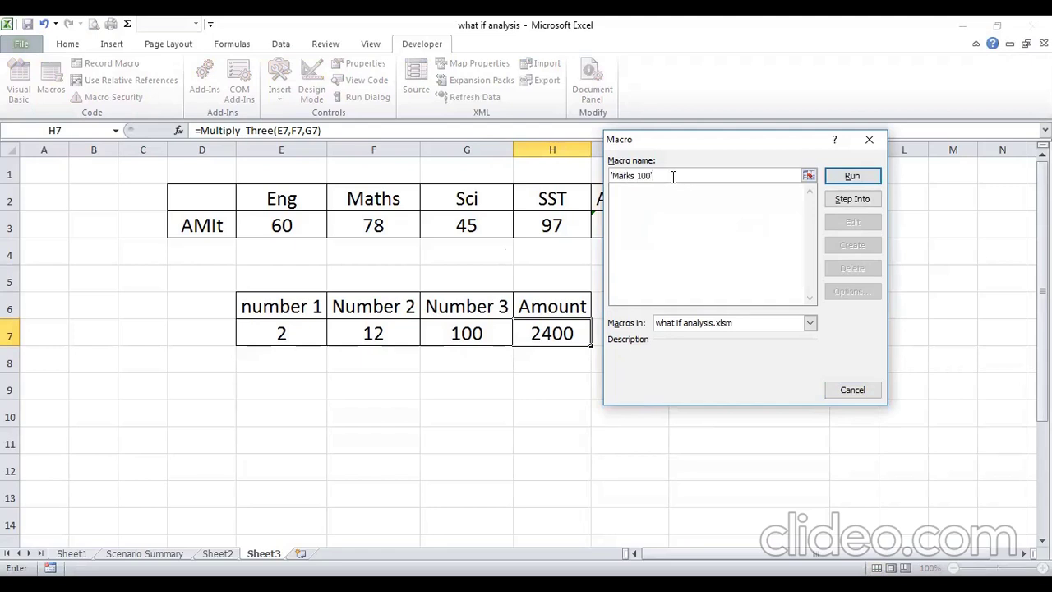
left_click(852, 176)
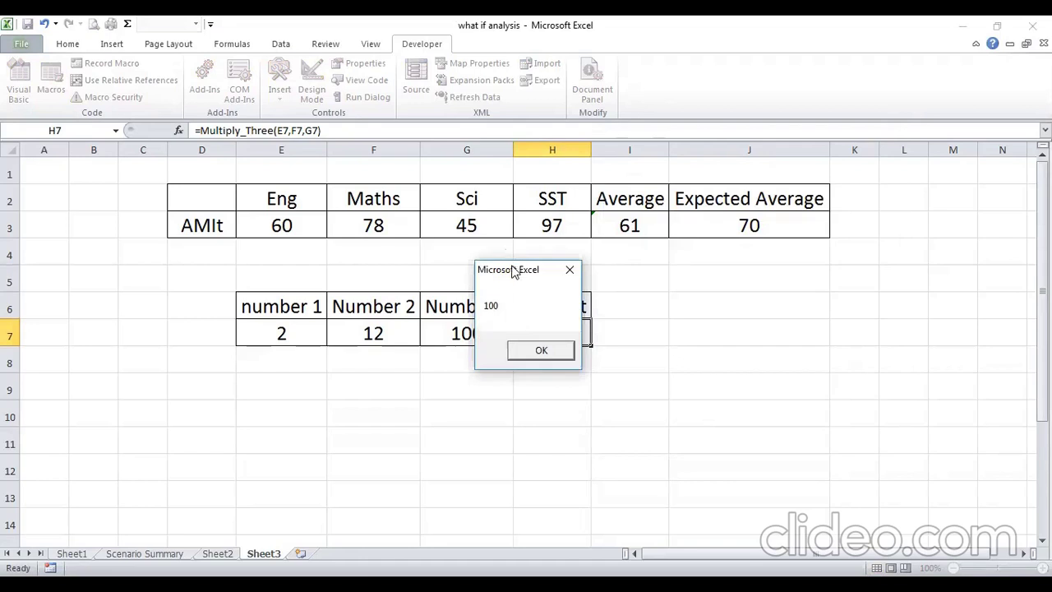
left_click(543, 351)
left_click(738, 378)
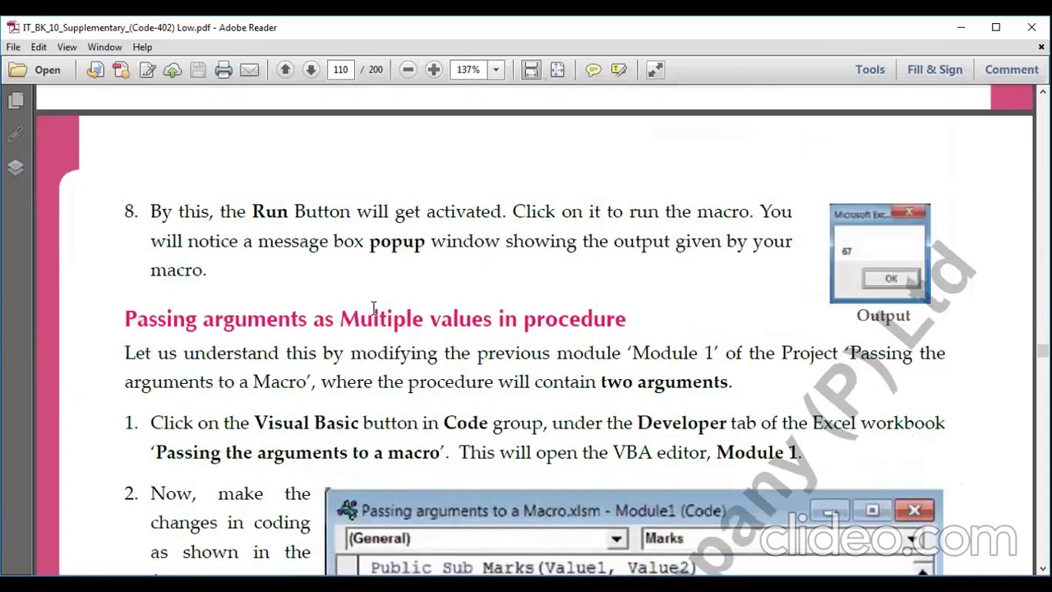
Scroll page 110 to the Passing arguments as Multiple values section and its Marks(Value1, Value2) figure
scroll(373, 307, "down", 5)
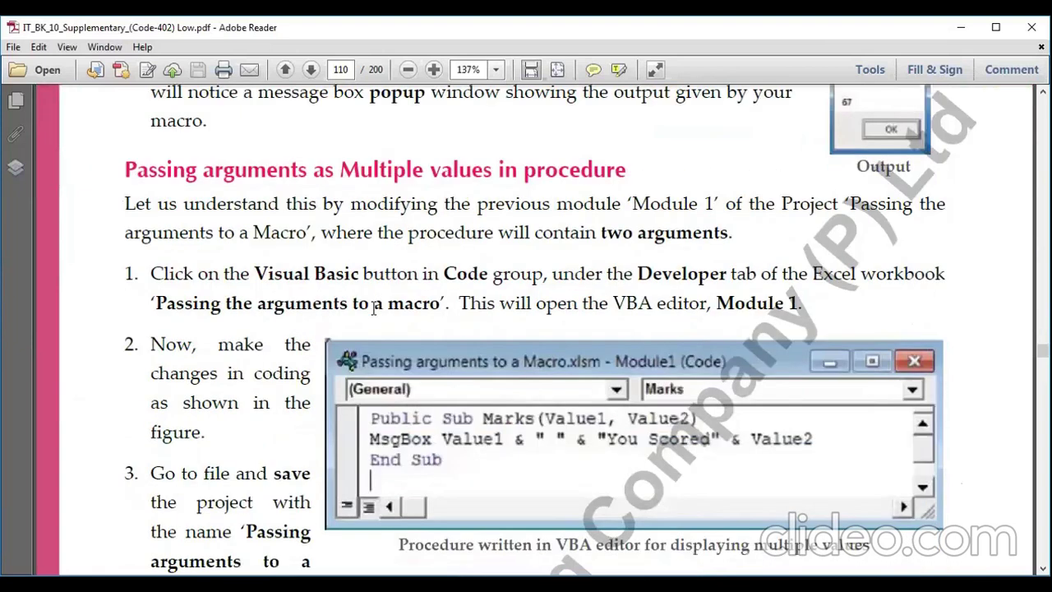
scroll(373, 306, "down", 3)
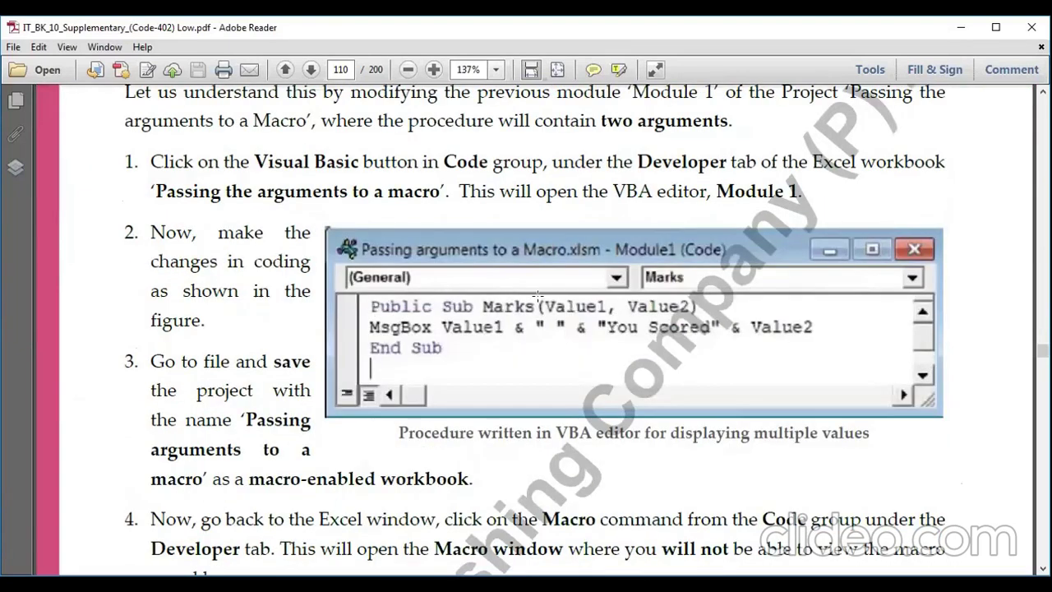
scroll(423, 283, "up", 3)
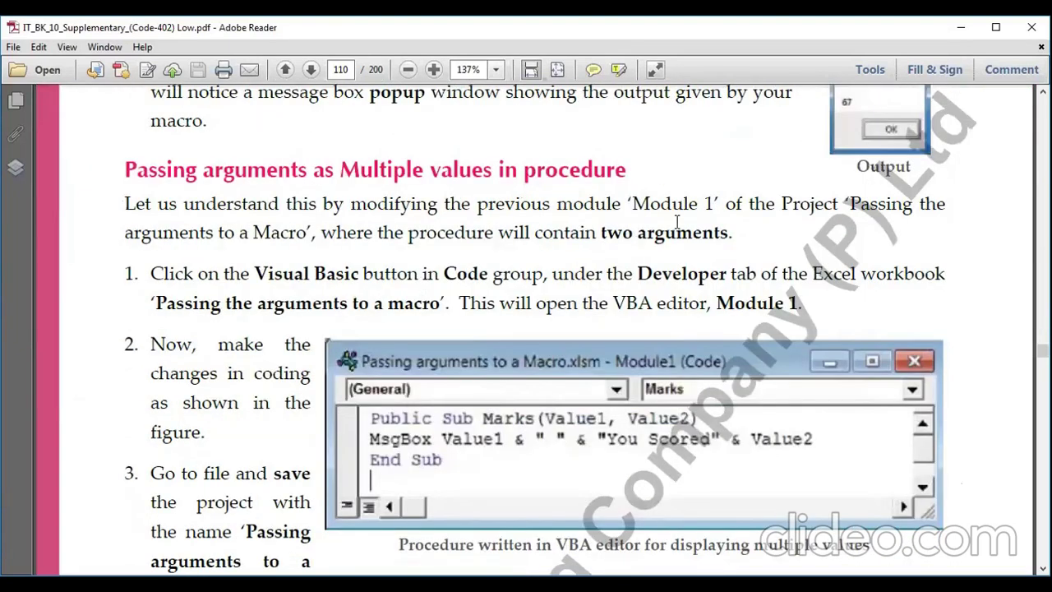
scroll(430, 245, "down", 2)
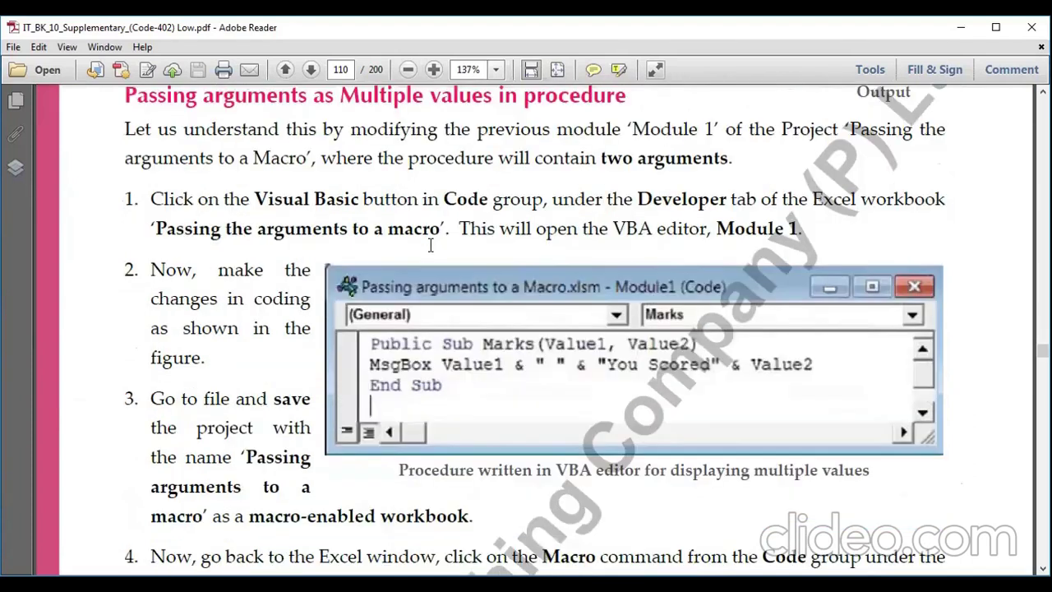
scroll(430, 245, "down", 3)
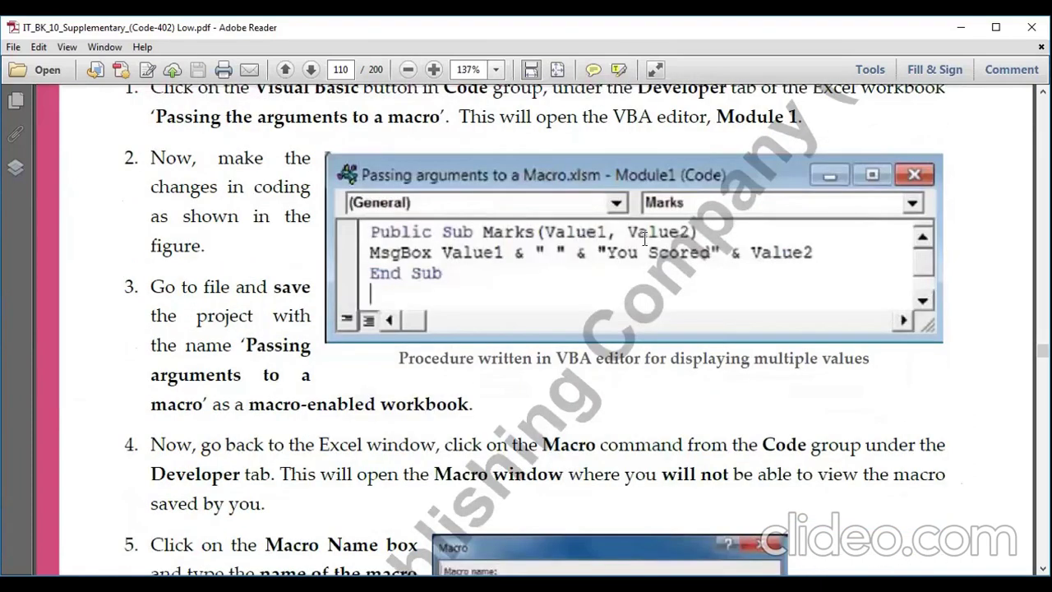
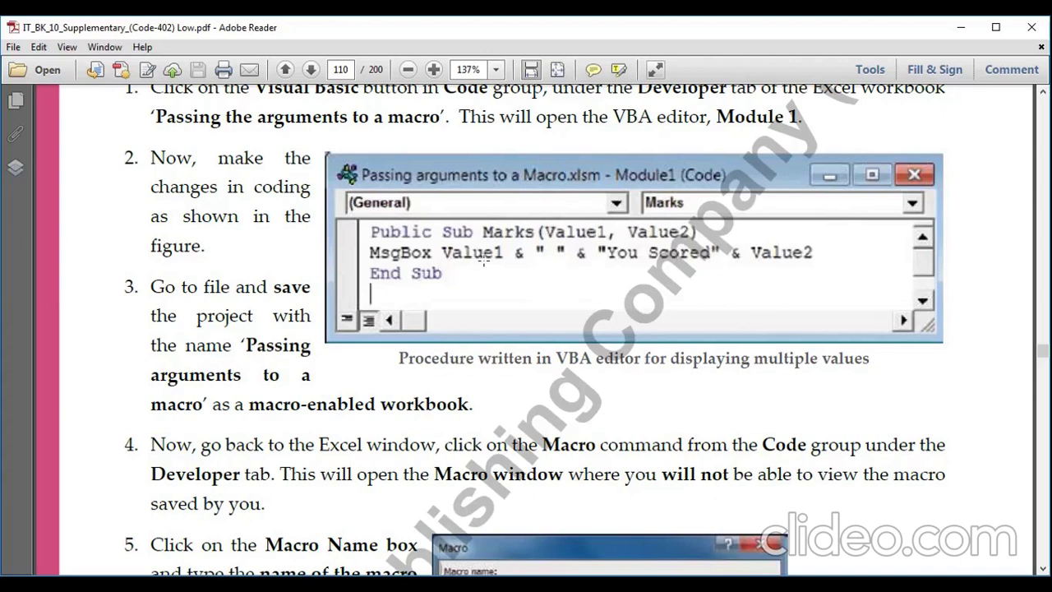
Insert a new empty code module, Module5, into the project
scroll(530, 298, "down", 5)
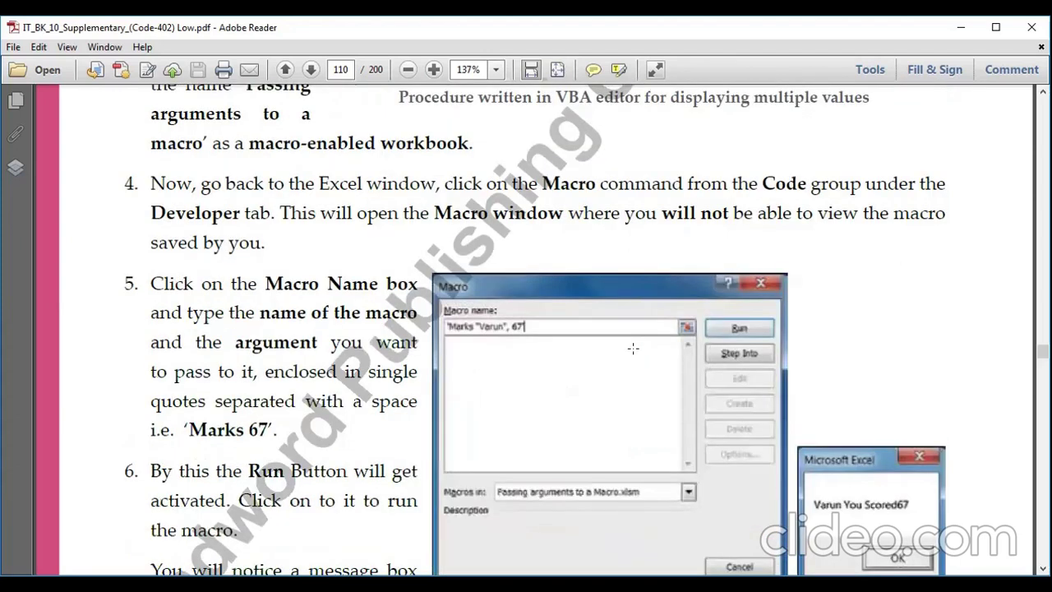
scroll(598, 347, "down", 1)
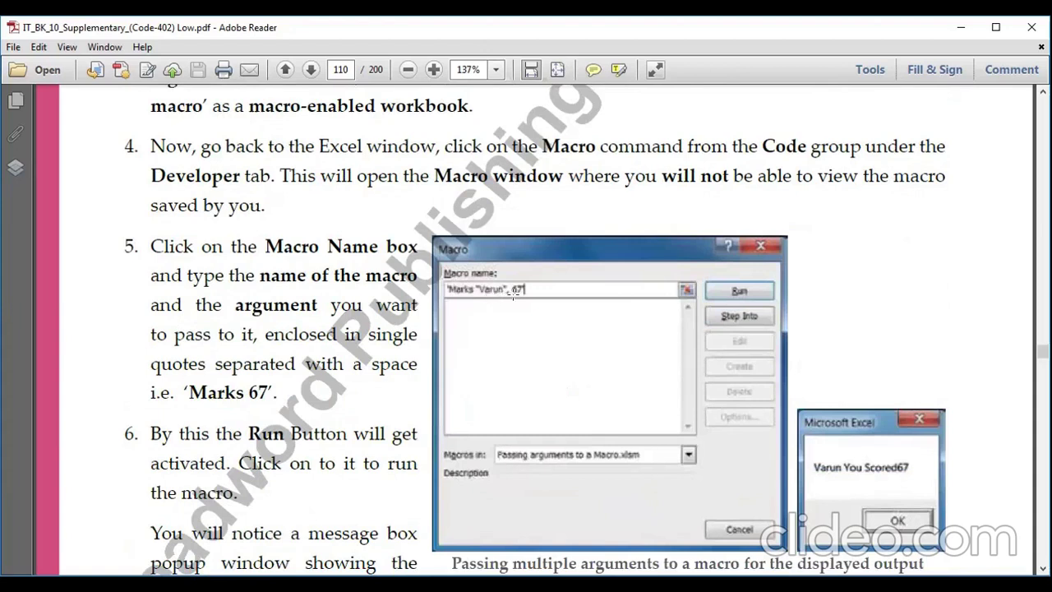
scroll(582, 333, "down", 5)
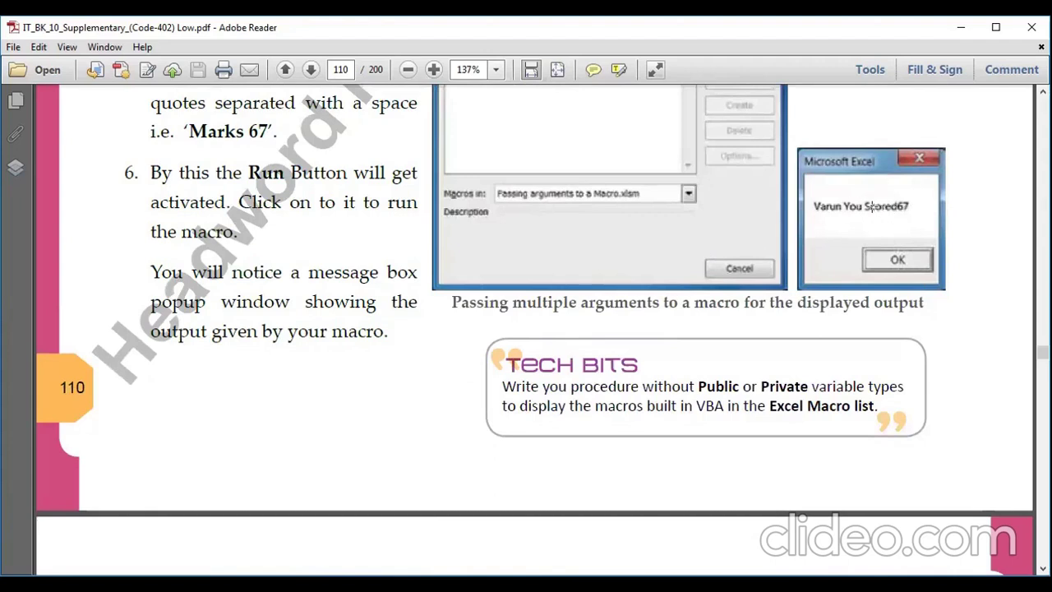
scroll(713, 205, "up", 5)
scroll(673, 209, "up", 4)
scroll(596, 251, "up", 2)
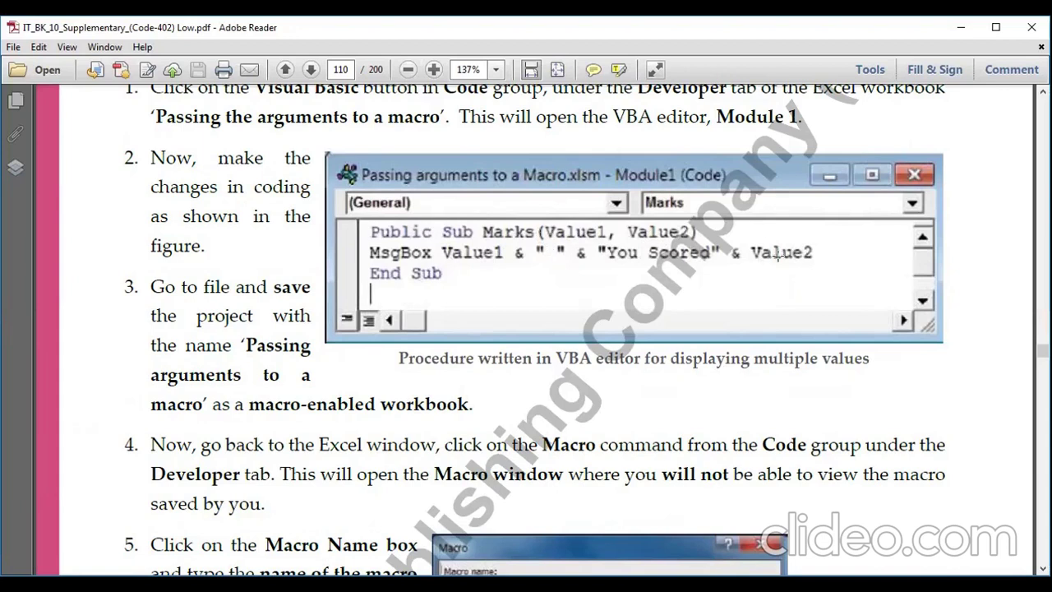
scroll(427, 283, "down", 4)
scroll(426, 280, "down", 3)
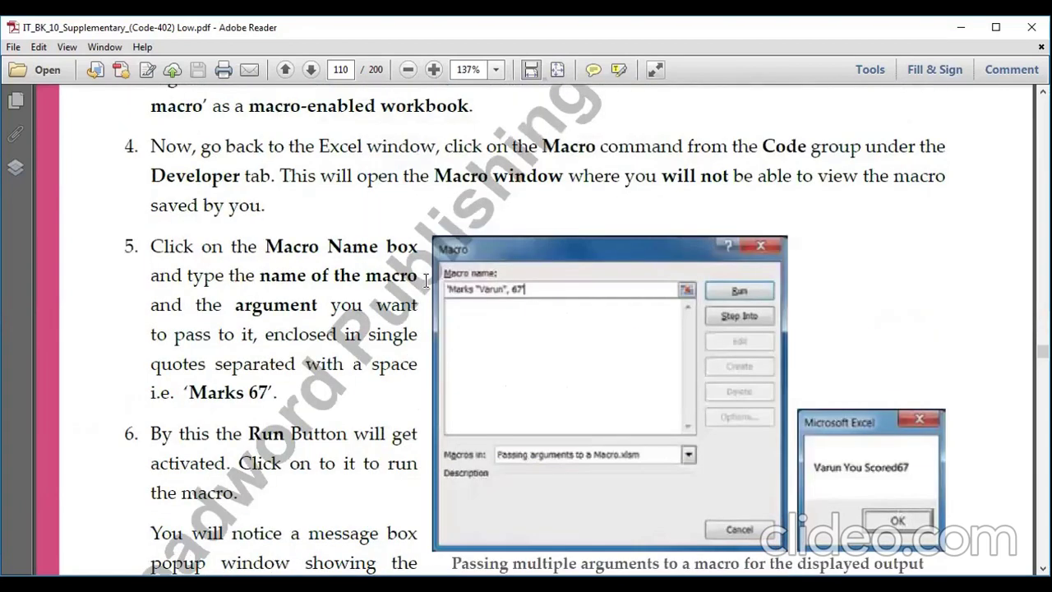
scroll(426, 280, "down", 1)
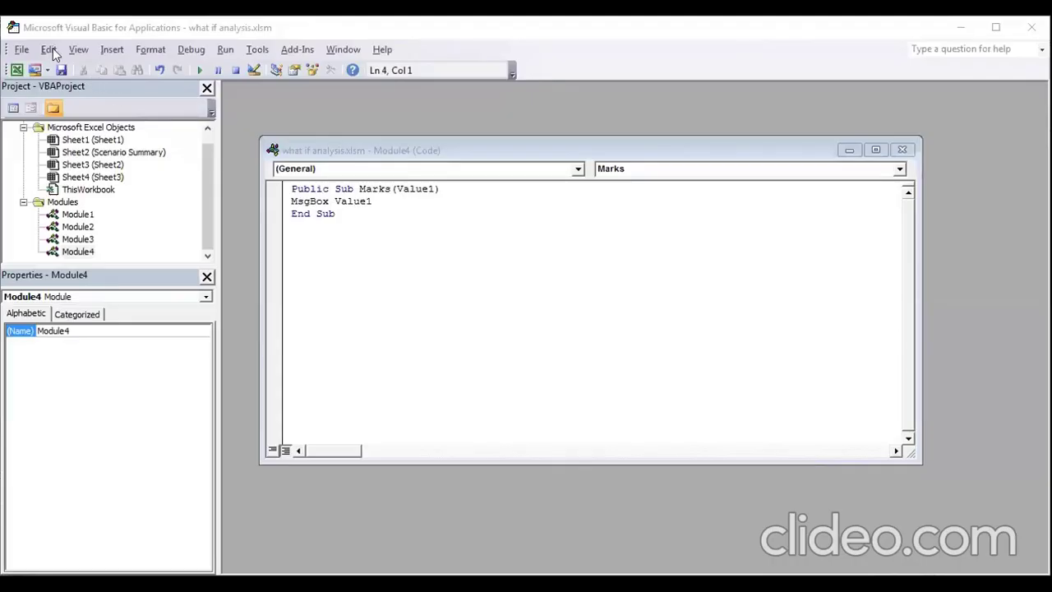
left_click(113, 49)
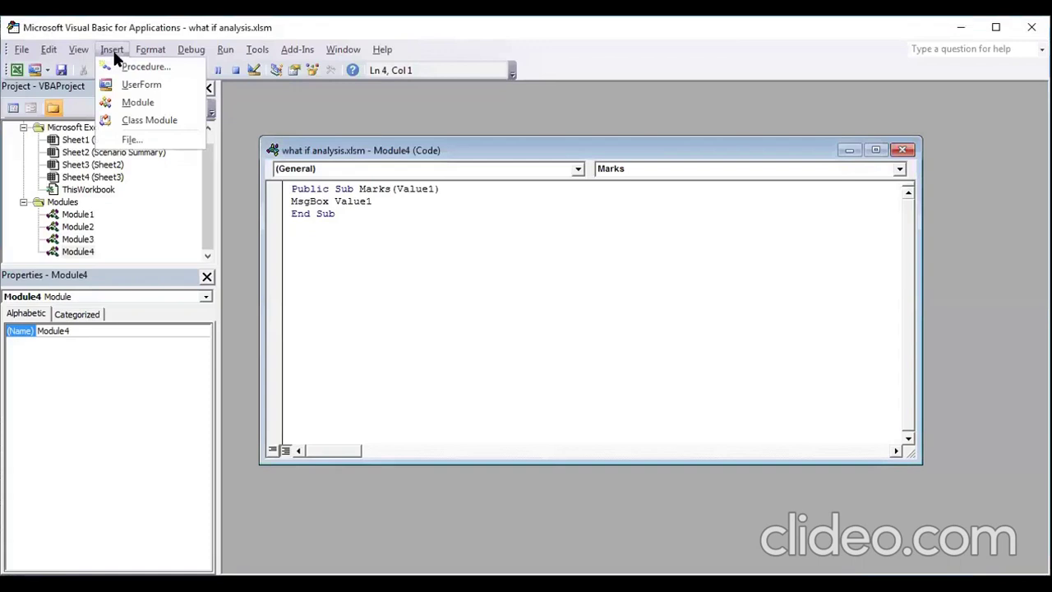
left_click(138, 102)
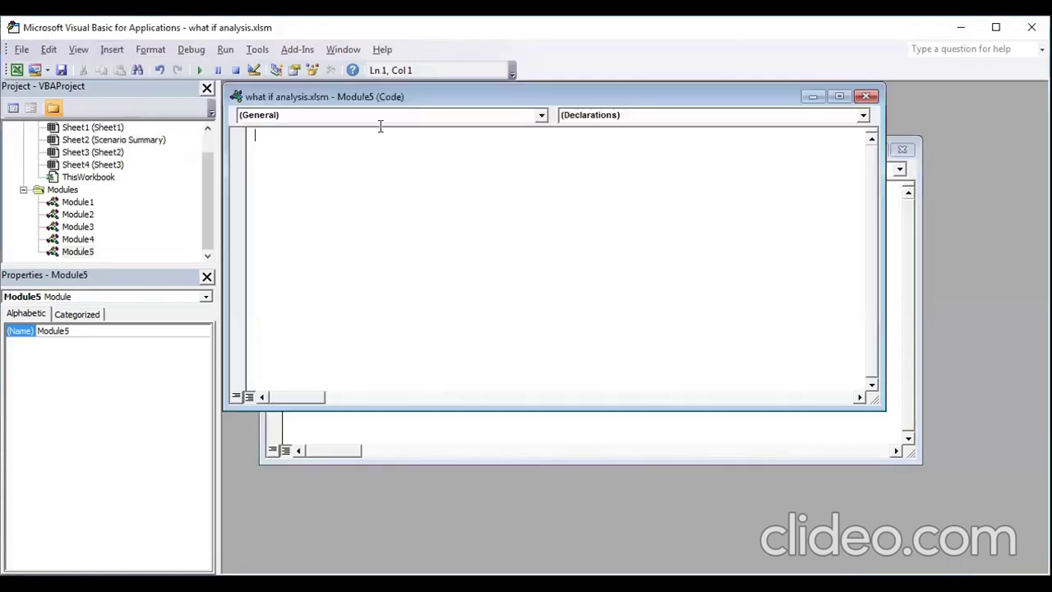
Copy Module4's three-line Marks sub into Module5
mouse_move(397, 99)
left_mouse_down()
mouse_move(518, 123)
mouse_move(515, 251)
left_mouse_up()
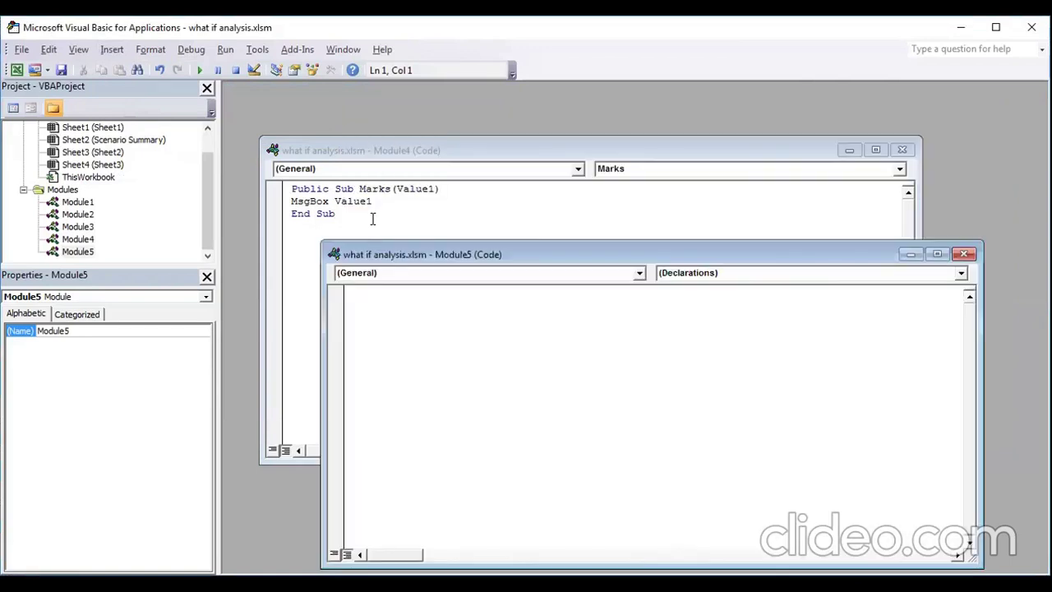
left_click_drag(277, 214, 277, 188)
key("ctrl+c")
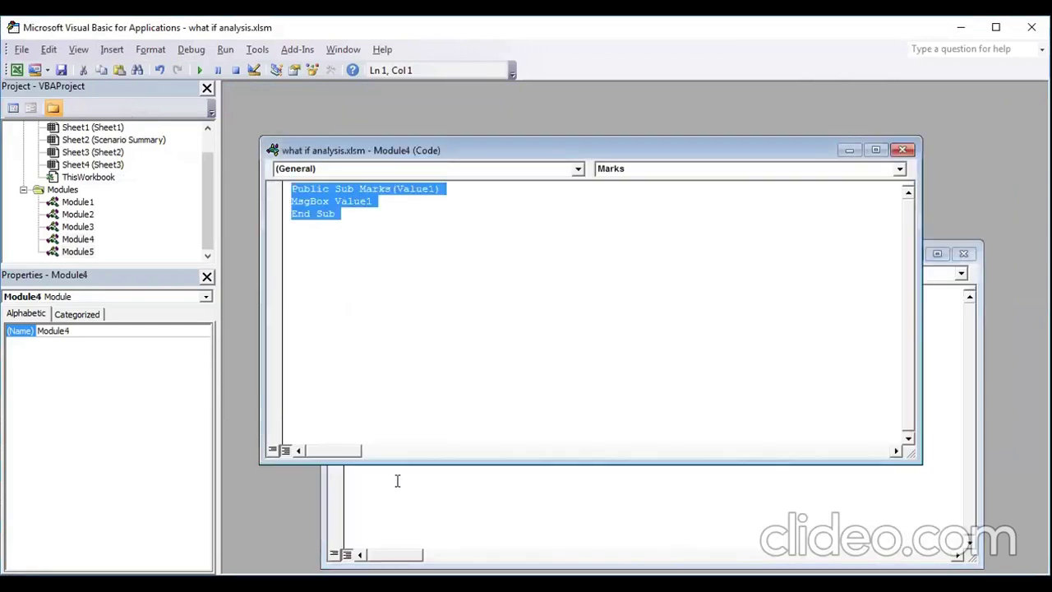
left_click(397, 481)
key("ctrl+v")
left_click_drag(525, 255, 474, 134)
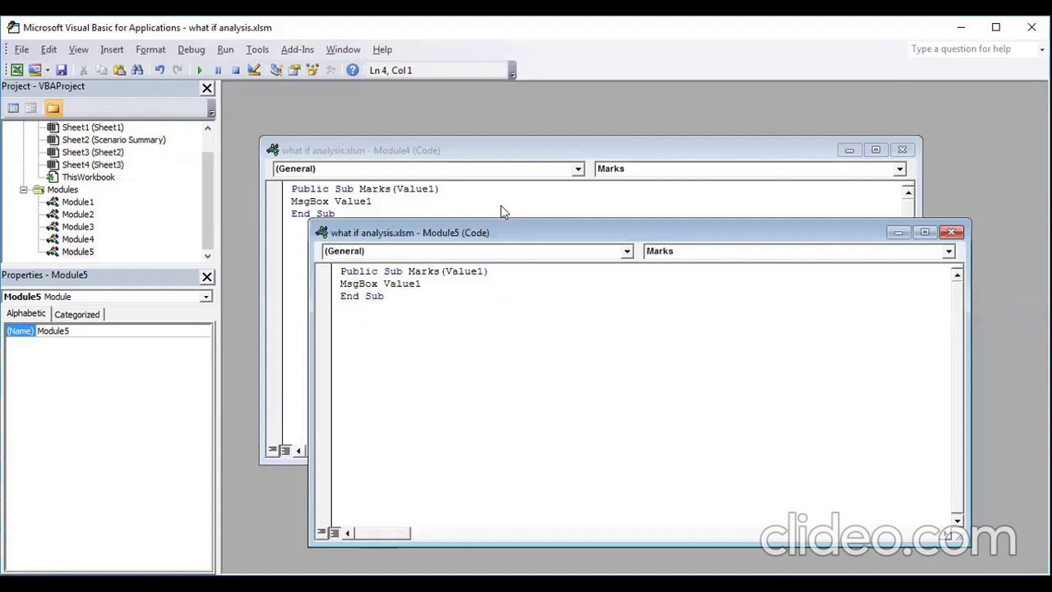
Add a Value2 parameter and extend the MsgBox to join Value1, "you scored" and Value2
left_click(445, 170)
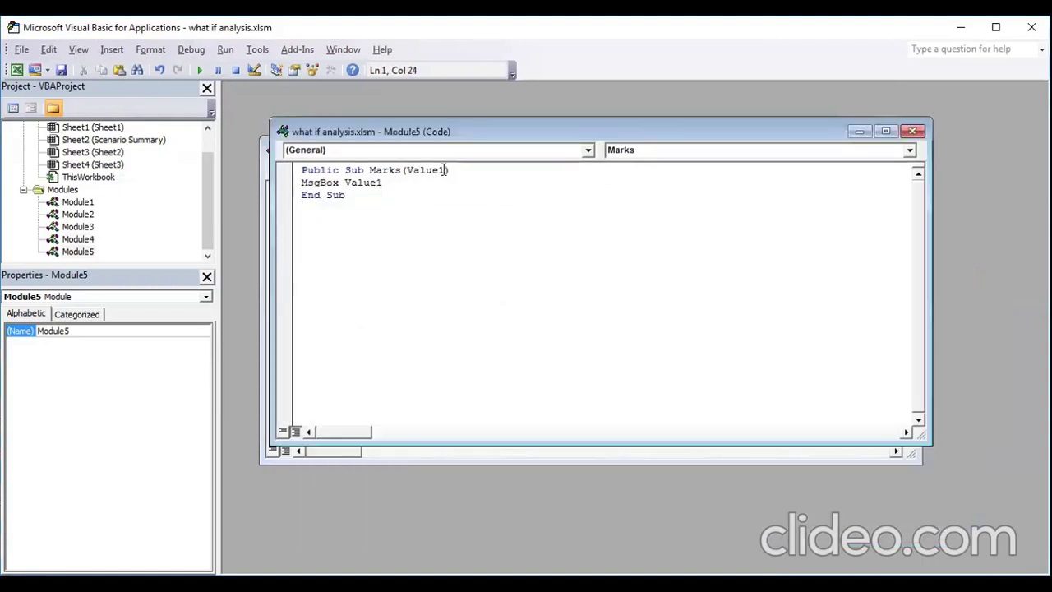
type(", Value2")
left_click(384, 183)
type("+")
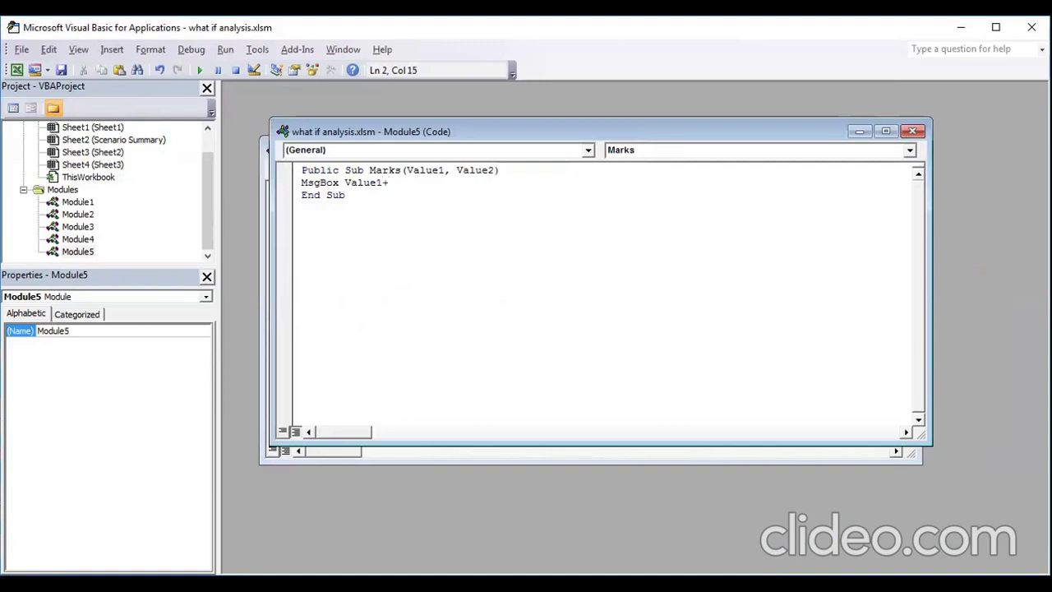
key("BackSpace")
type("&\" \"")
type("&")
type("\"")
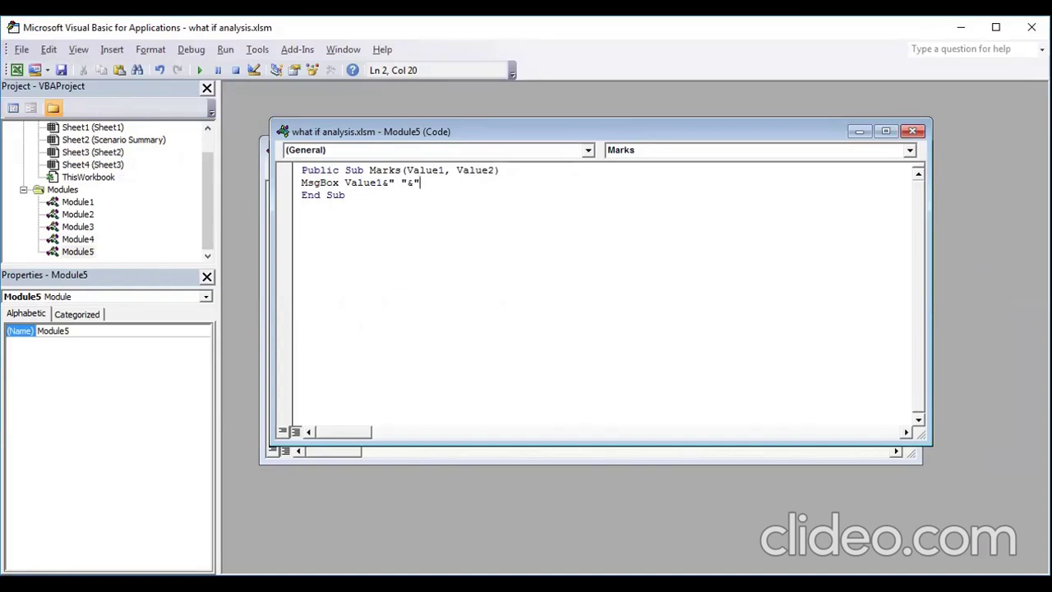
key("alt+F11")
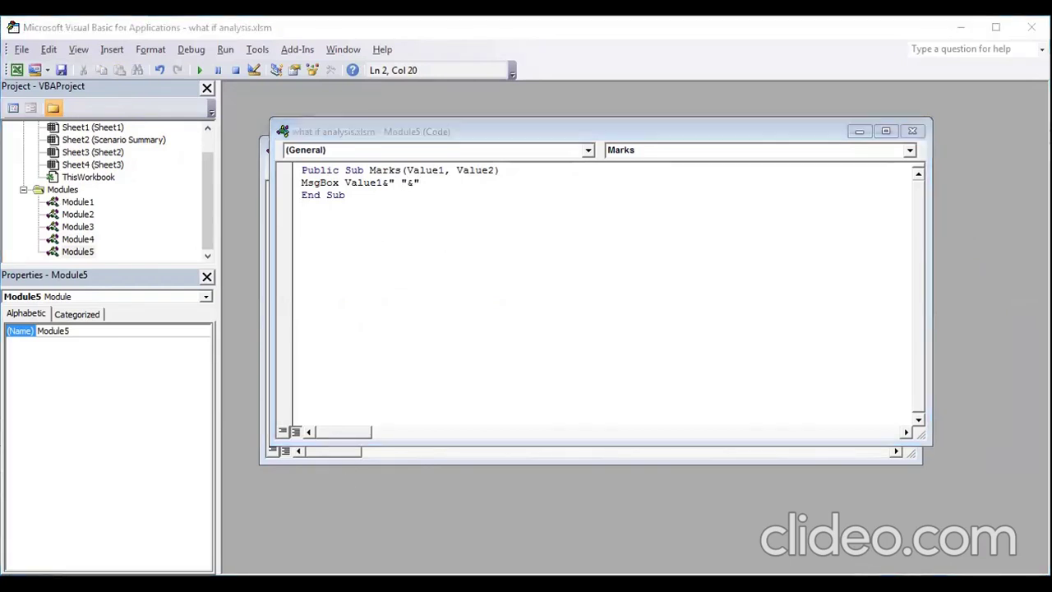
left_click(505, 444)
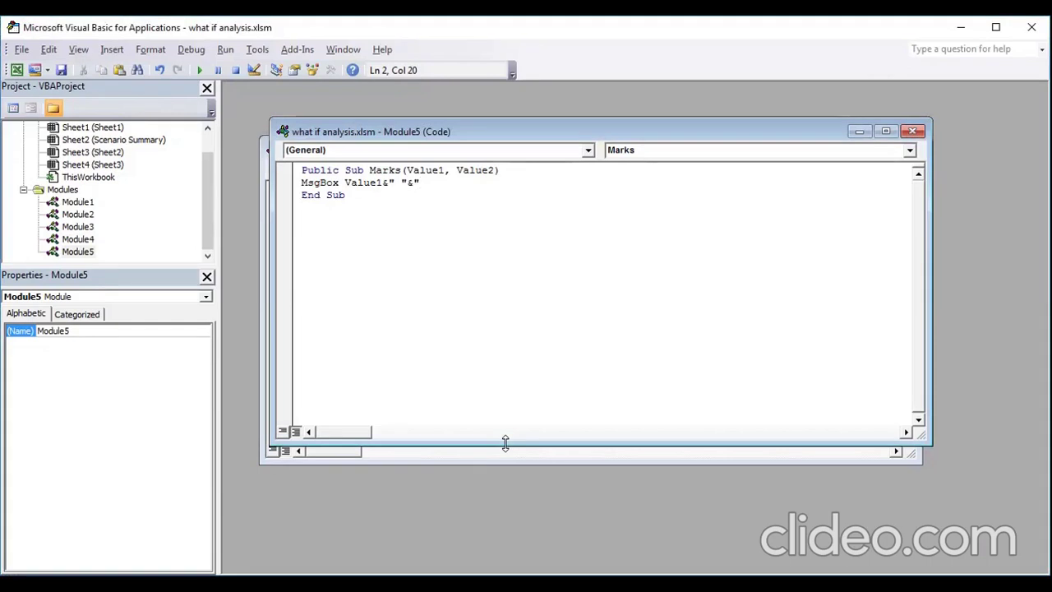
type("\"you scored\"")
type("&")
type("\"")
type(" \"")
type("&")
type("Vlaue2")
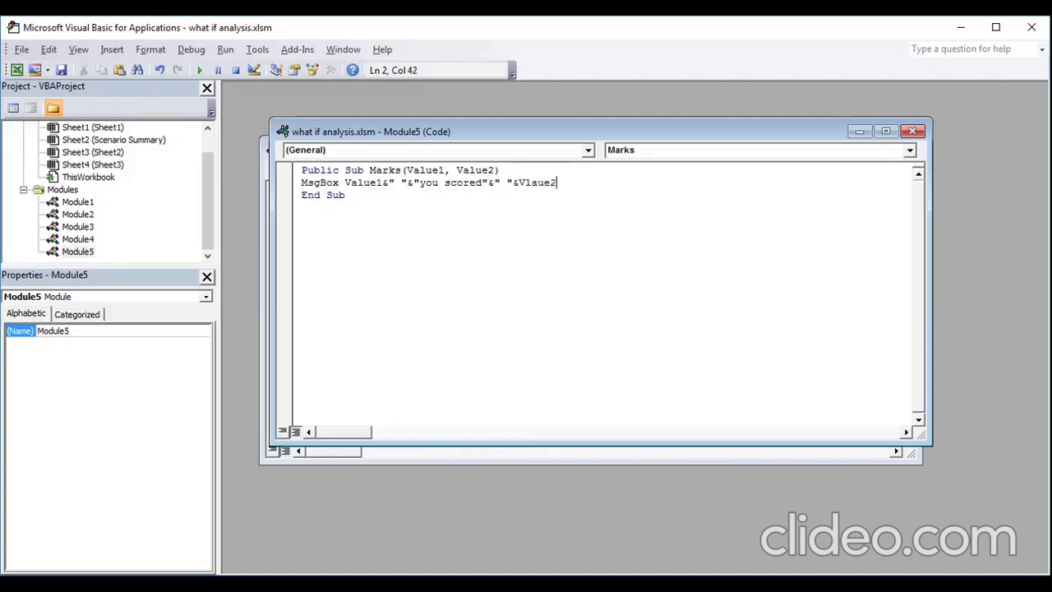
key("BackSpace")
key("BackSpace")
key("BackSpace")
key("BackSpace")
type("alue2")
Put spaces around each & in the Module5 MsgBox line
left_click(21, 50)
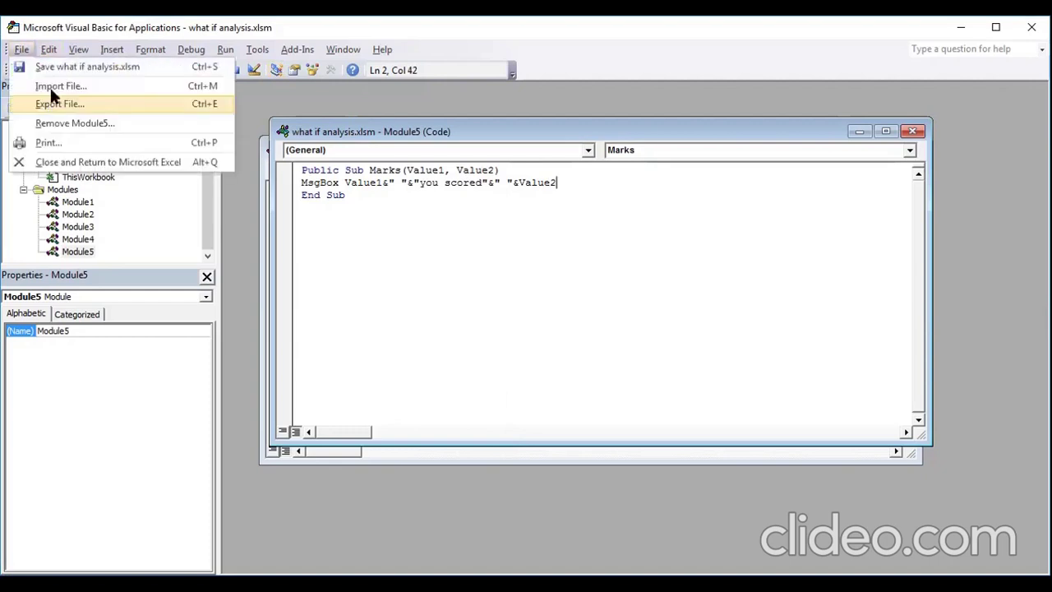
left_click(55, 68)
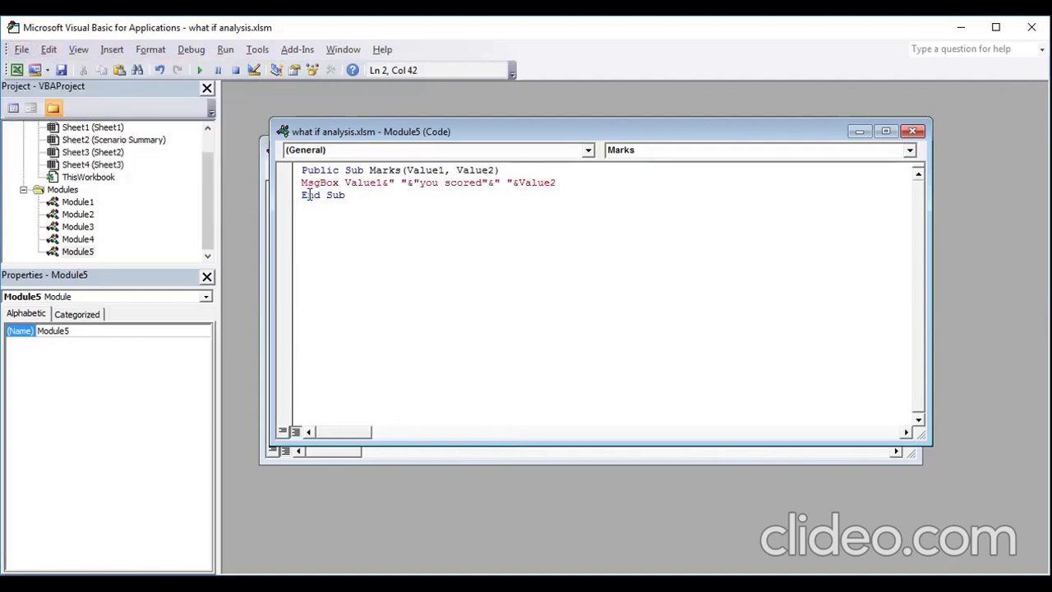
left_click(359, 182)
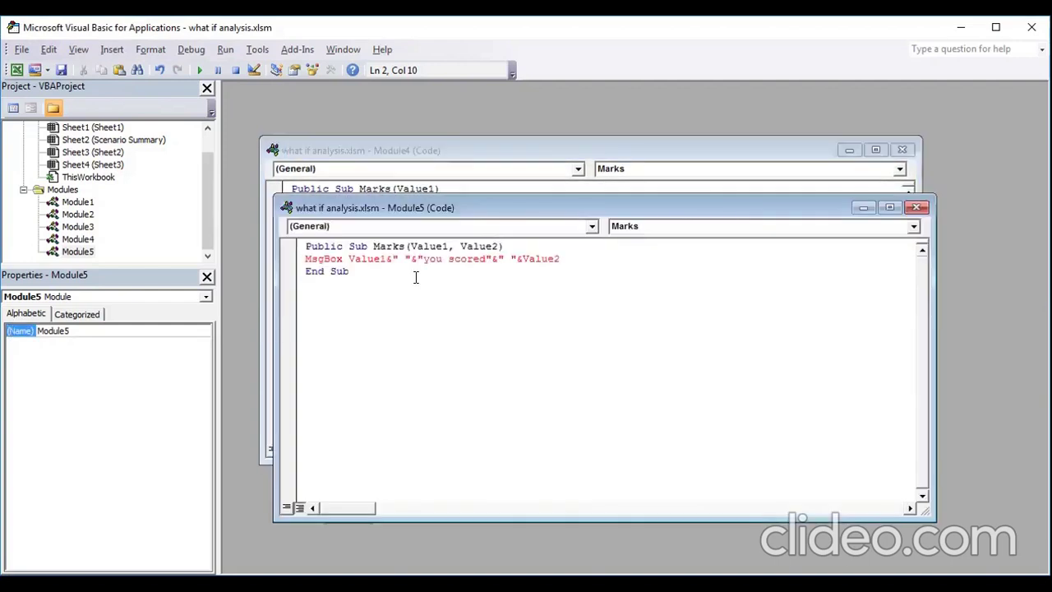
left_click(385, 260)
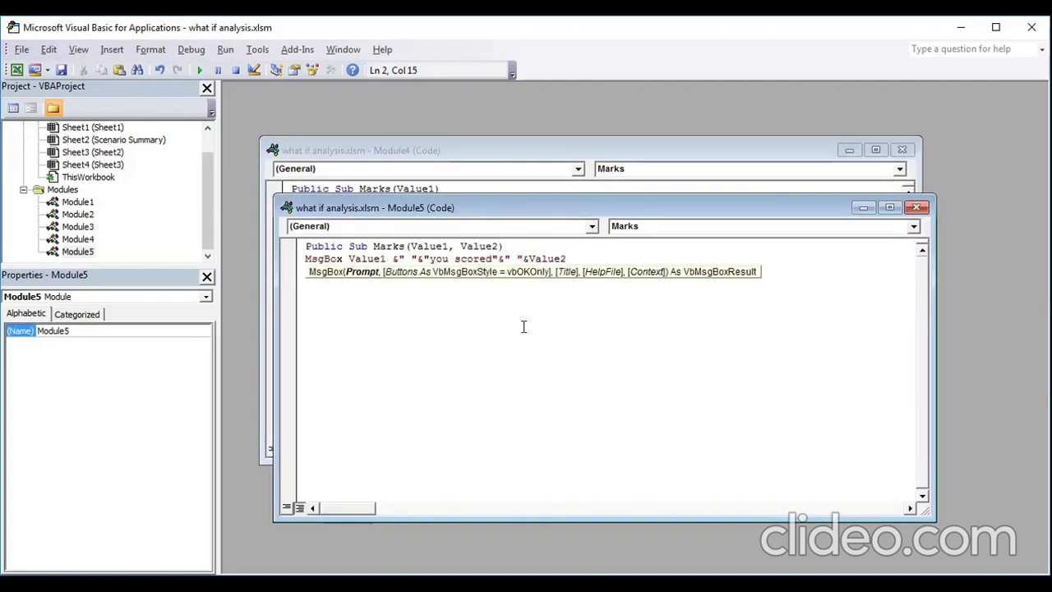
left_click(422, 260)
key("Left")
key("Left")
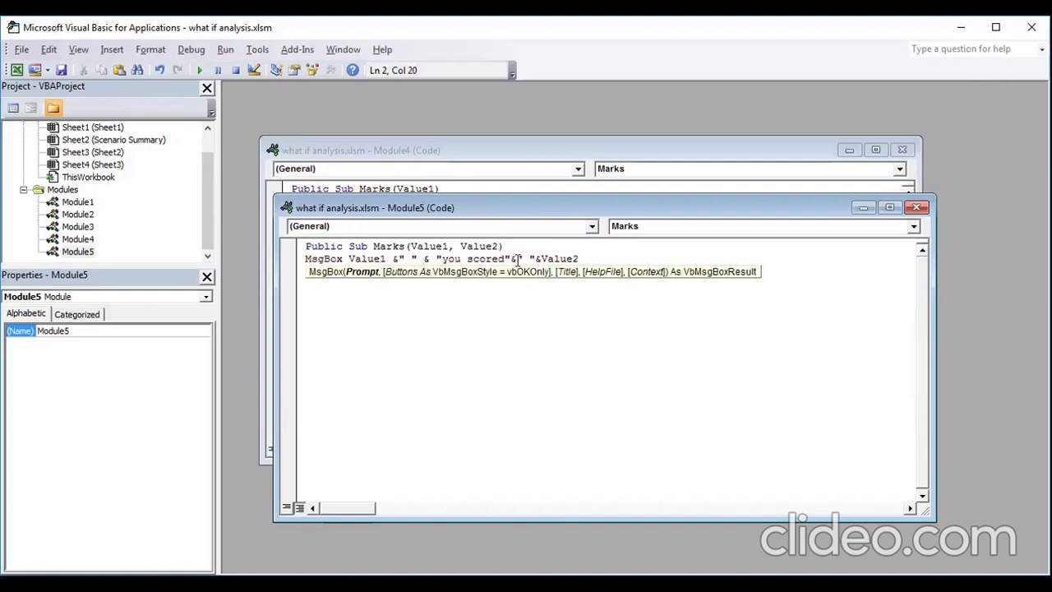
left_click(505, 259)
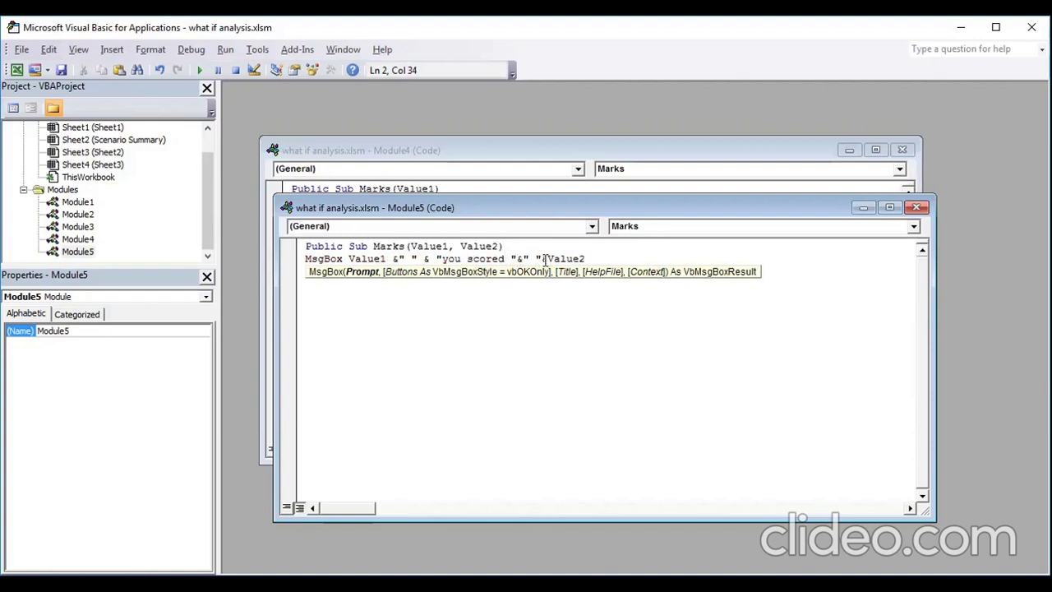
left_click(548, 260)
Save the what if analysis workbook from the File menu
left_click(510, 359)
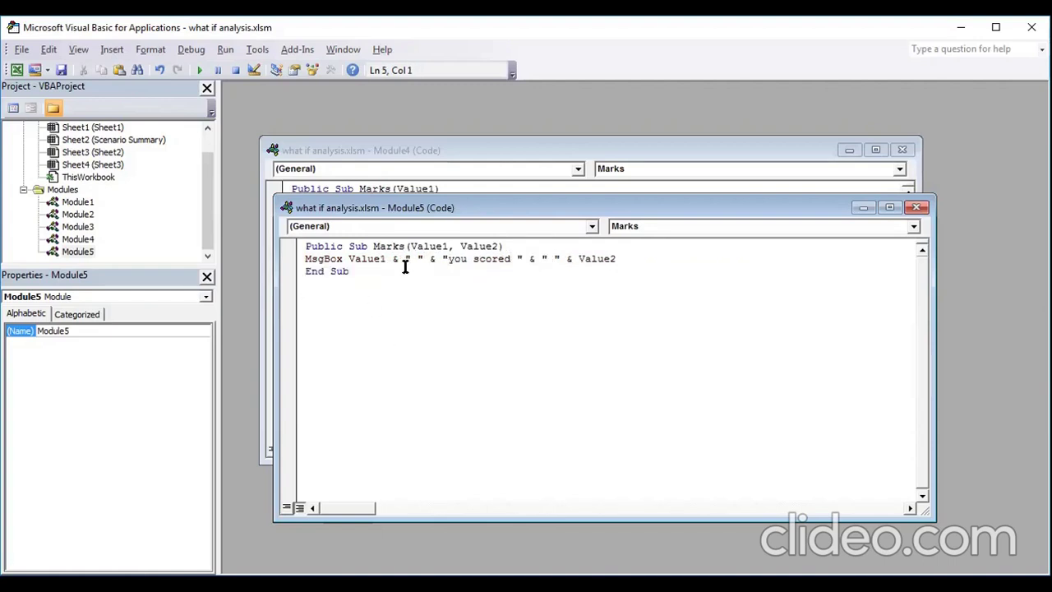
left_click(21, 50)
left_click(48, 69)
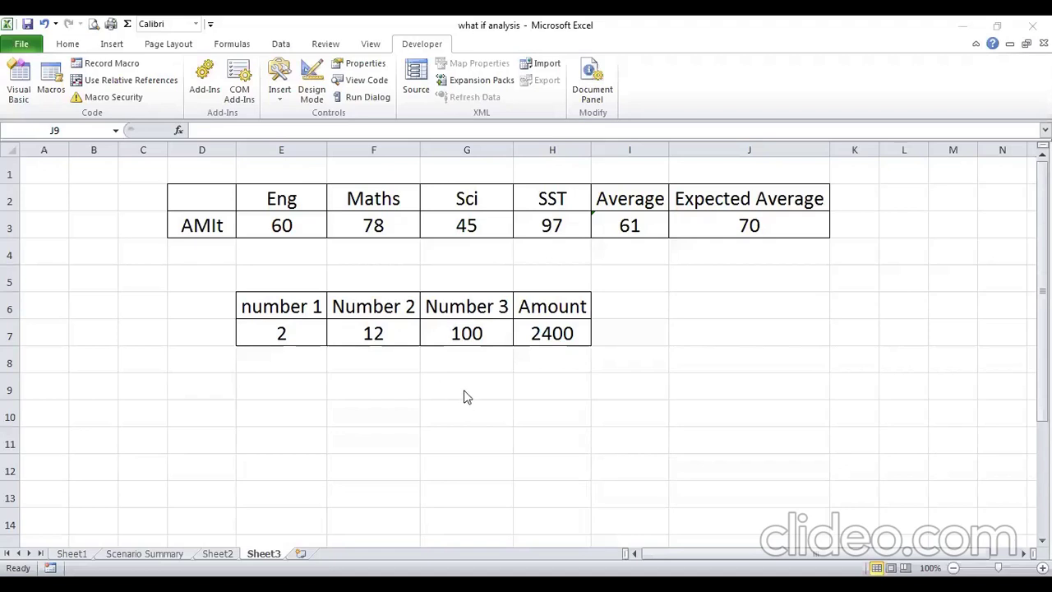
Try running Marks from the Macro dialog with a student's name and 100
left_click(55, 79)
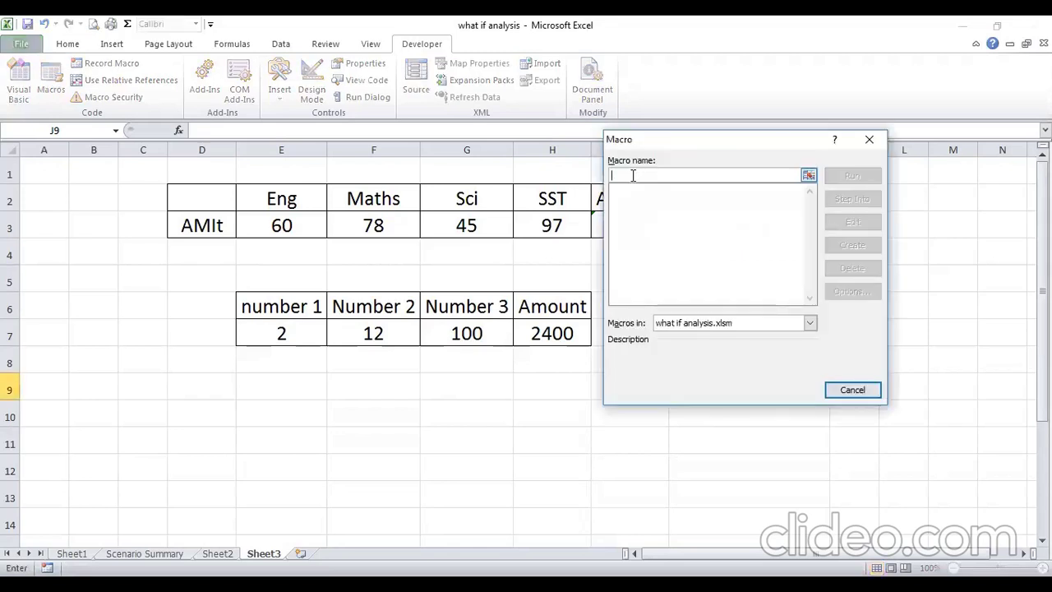
type("Marks")
type(" 1")
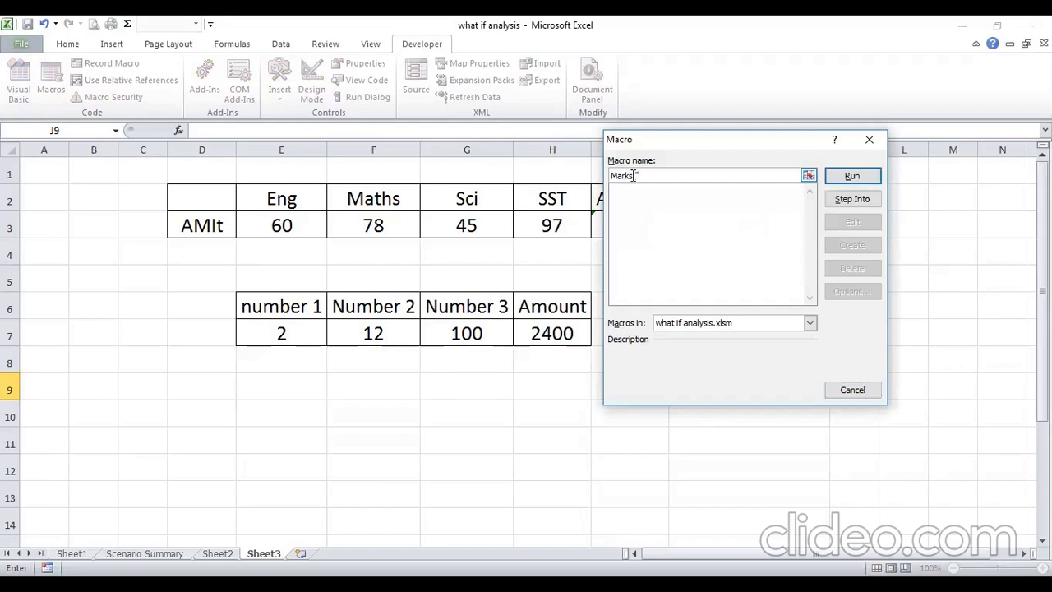
type("Gaurav\"")
type(" 99")
key("Left")
key("Left")
key("Left")
key("Left")
key("Left")
key("BackSpace")
key("BackSpace")
key("BackSpace")
key("BackSpace")
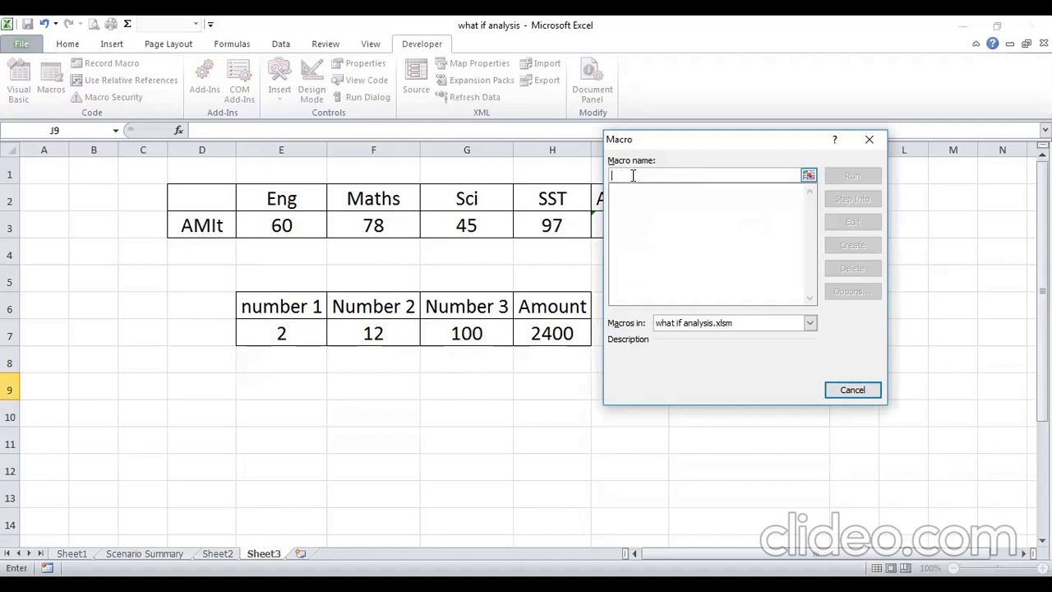
type("'Marks")
type("' \"")
type("gaurav")
type("\"")
type(" 100")
type("'")
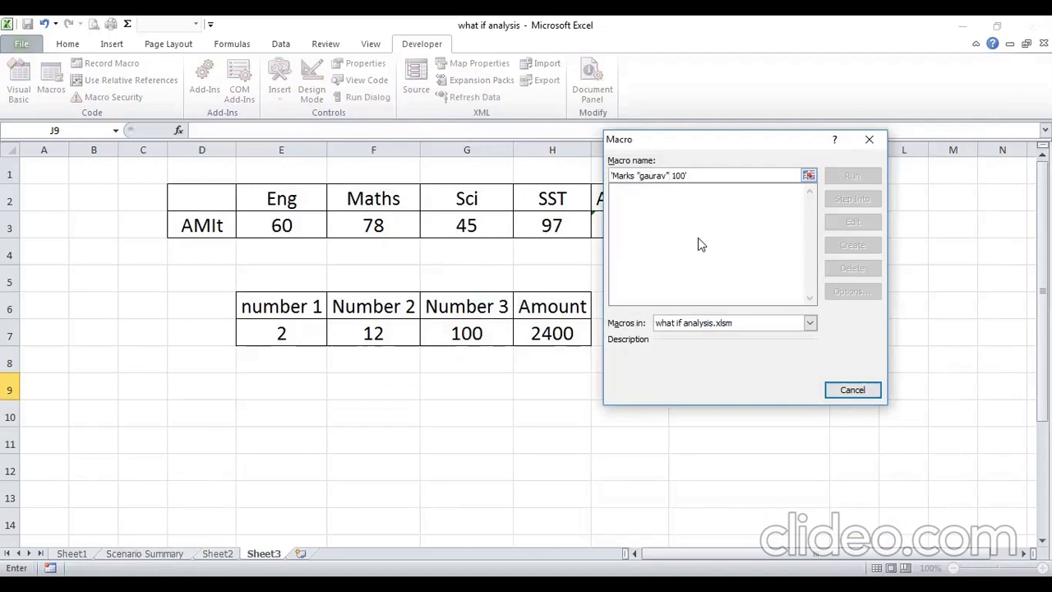
type(",")
key("Return")
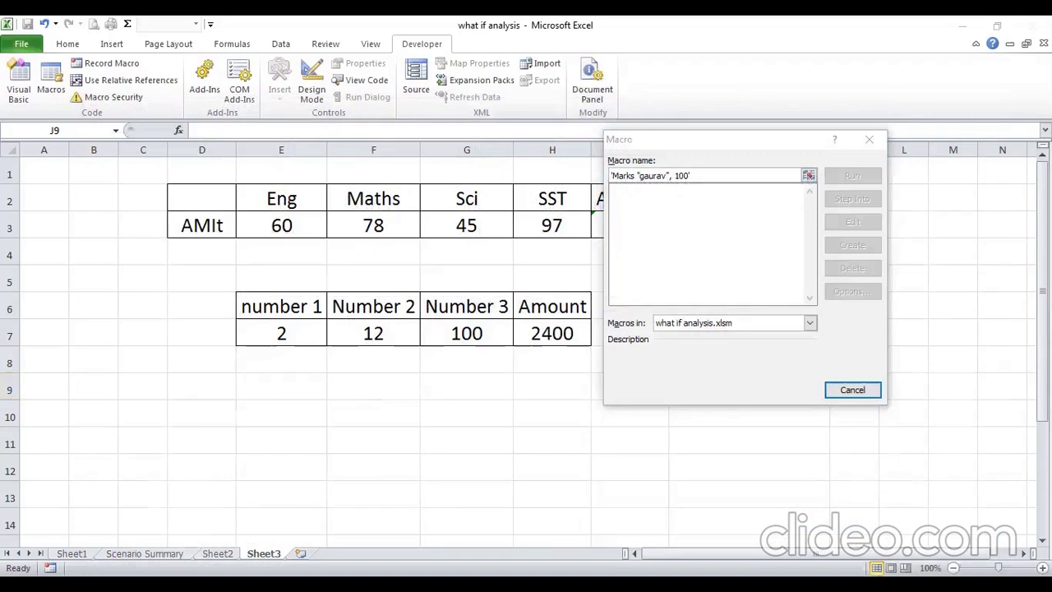
Set Macros in to what if analysis.xlsm in the Macro dialog
left_click(693, 218)
left_click(692, 180)
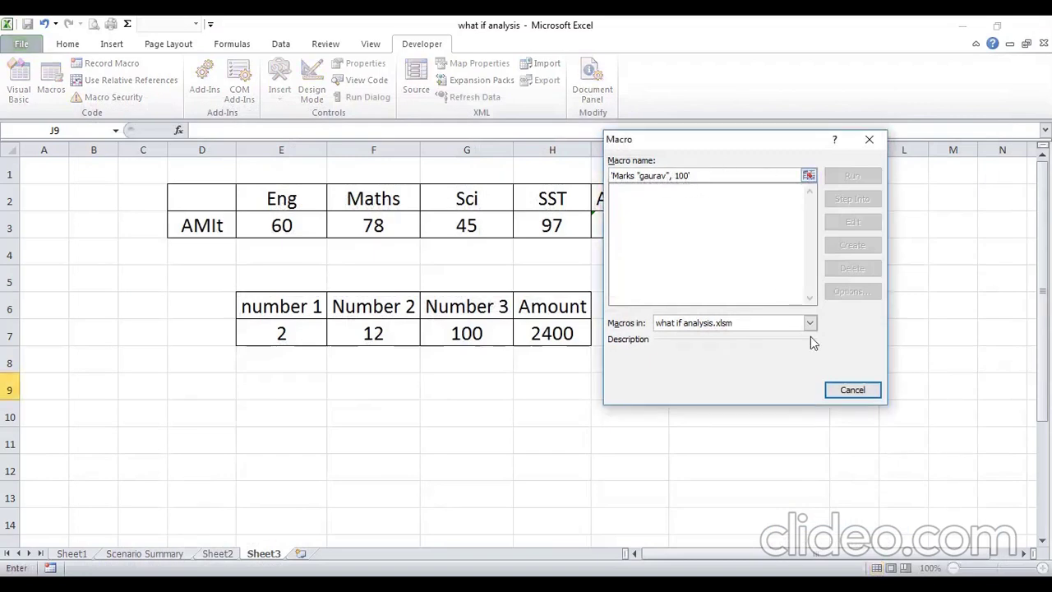
left_click(734, 324)
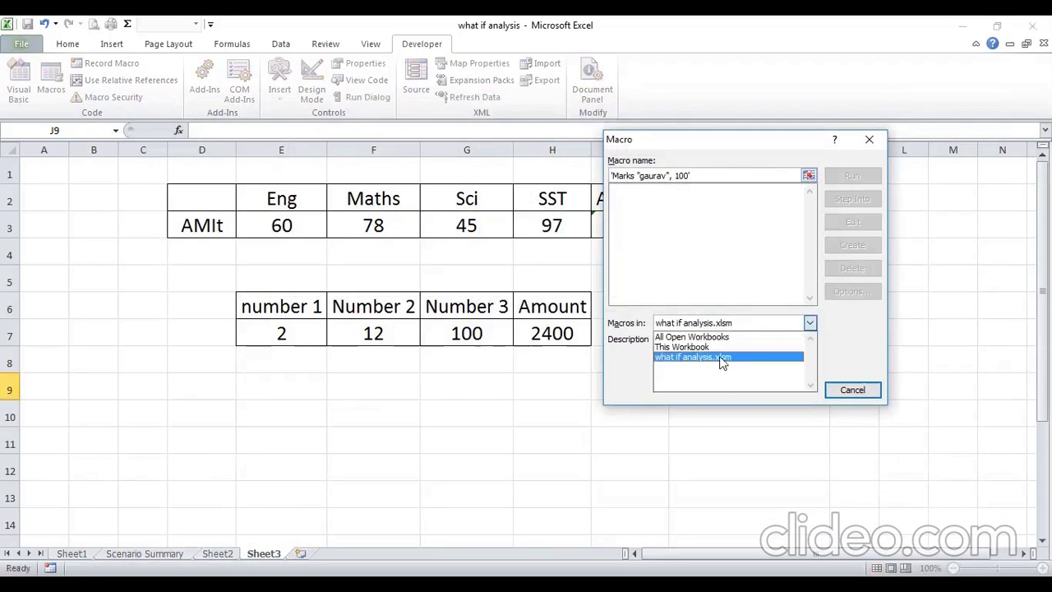
left_click(720, 358)
left_click(630, 173)
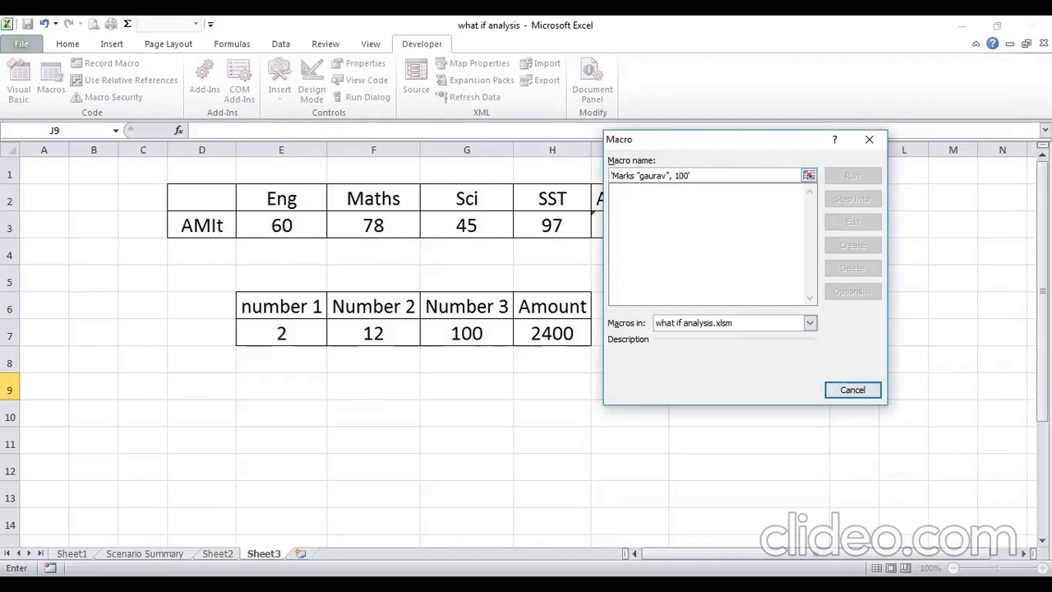
key("Return")
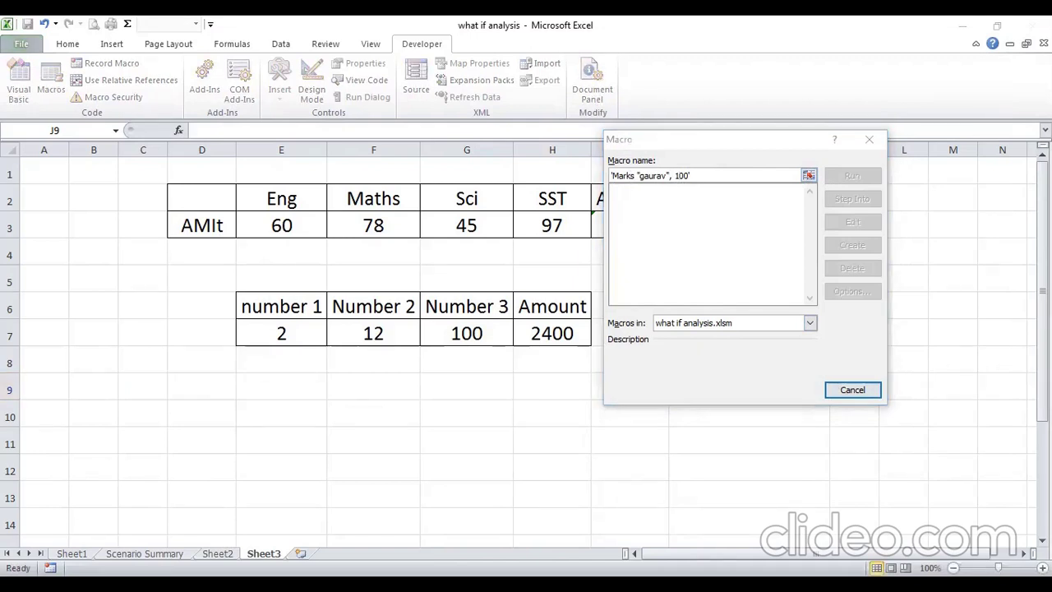
Rename Module5's procedure from Marks to Marks1
key("alt+F11")
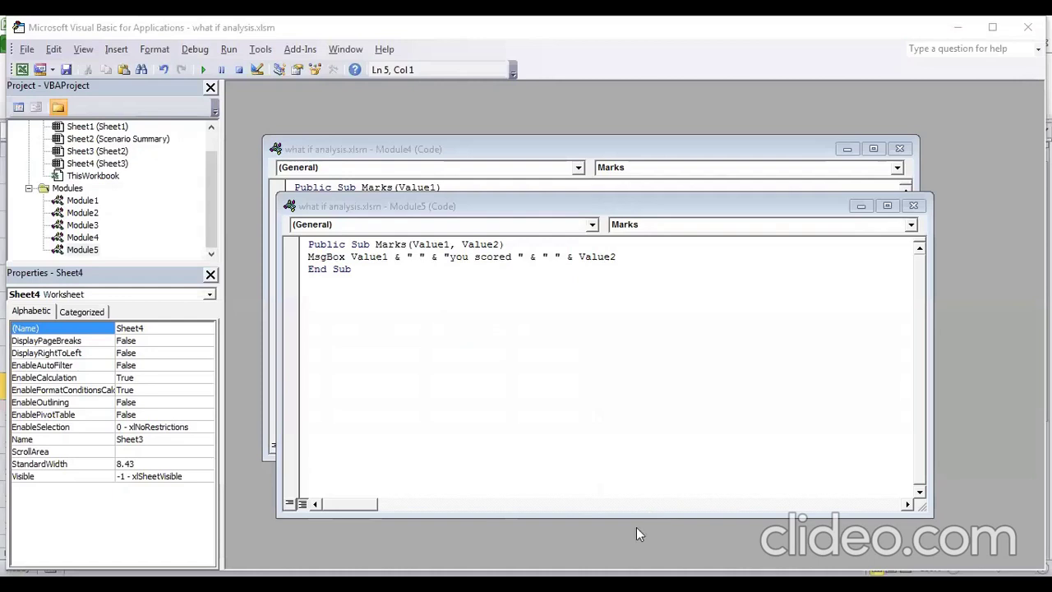
left_click(404, 249)
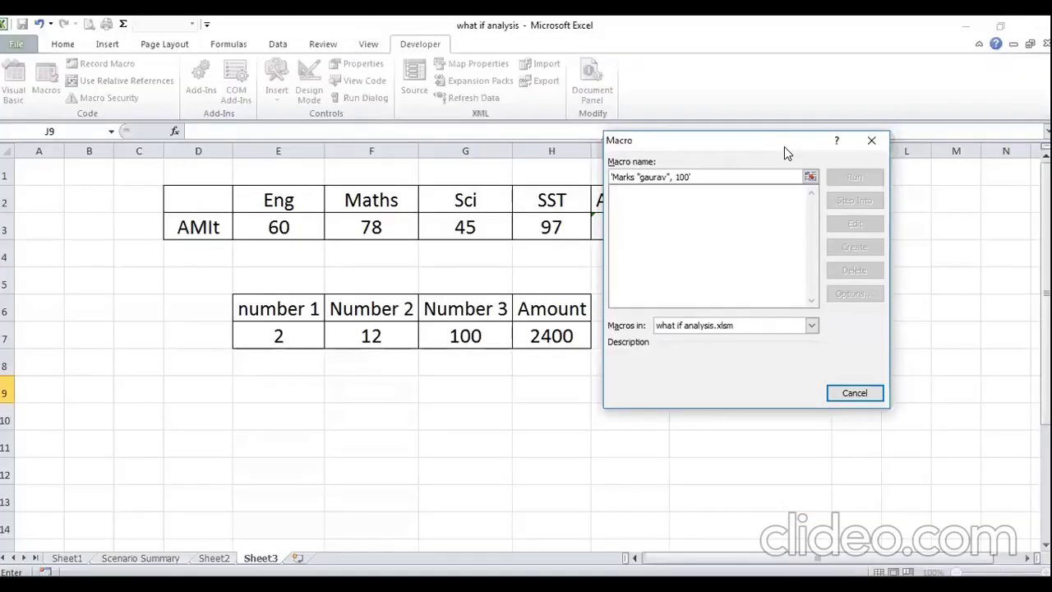
left_click_drag(784, 146, 647, 146)
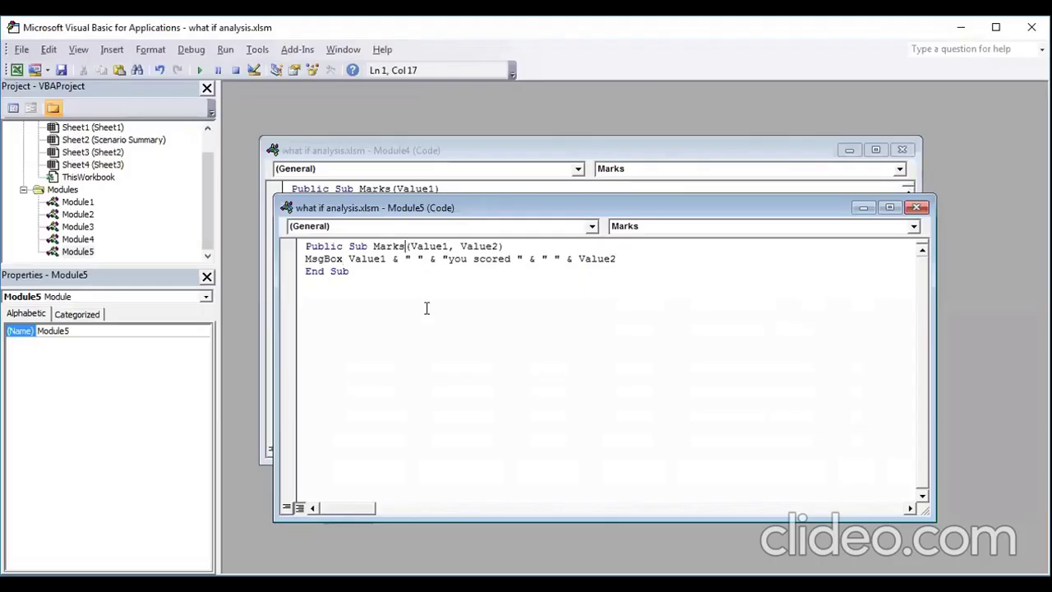
type("1")
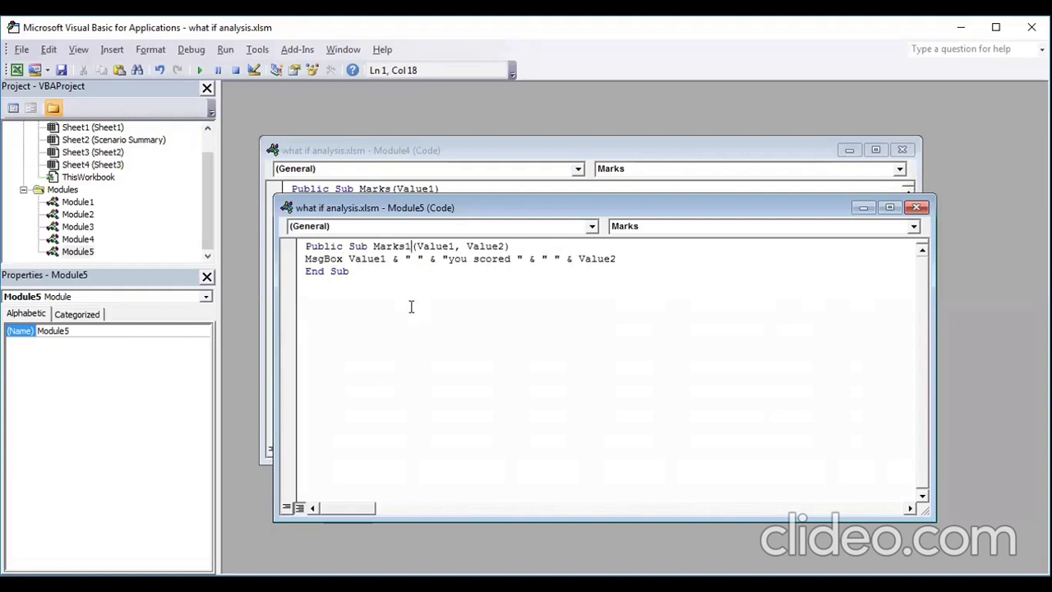
key("F5")
Save what if analysis.xlsm with the renamed Marks1 macro
left_click(21, 49)
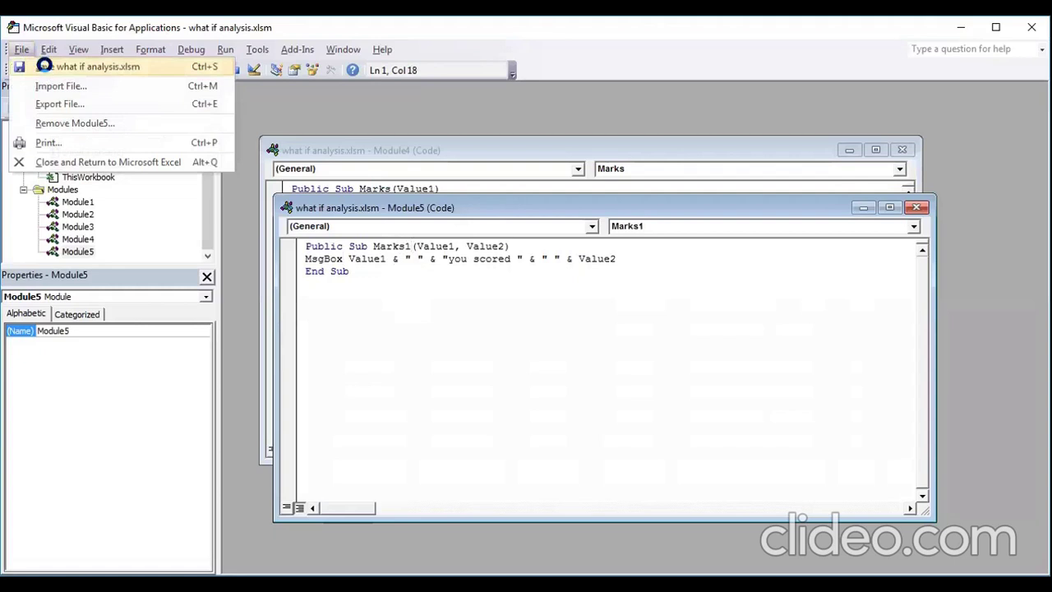
left_click(44, 65)
left_click(480, 321)
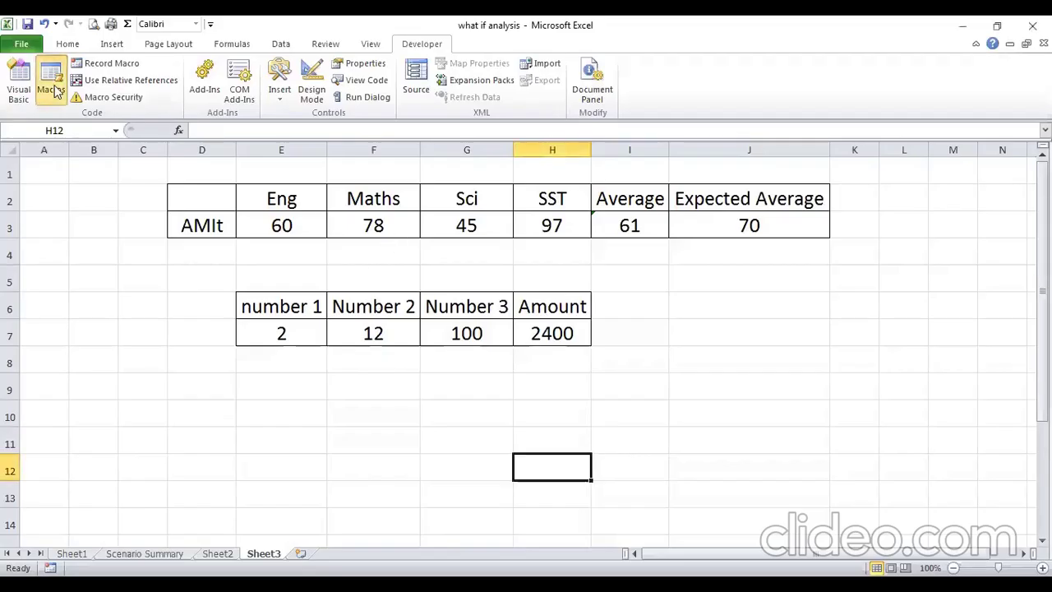
left_click(54, 90)
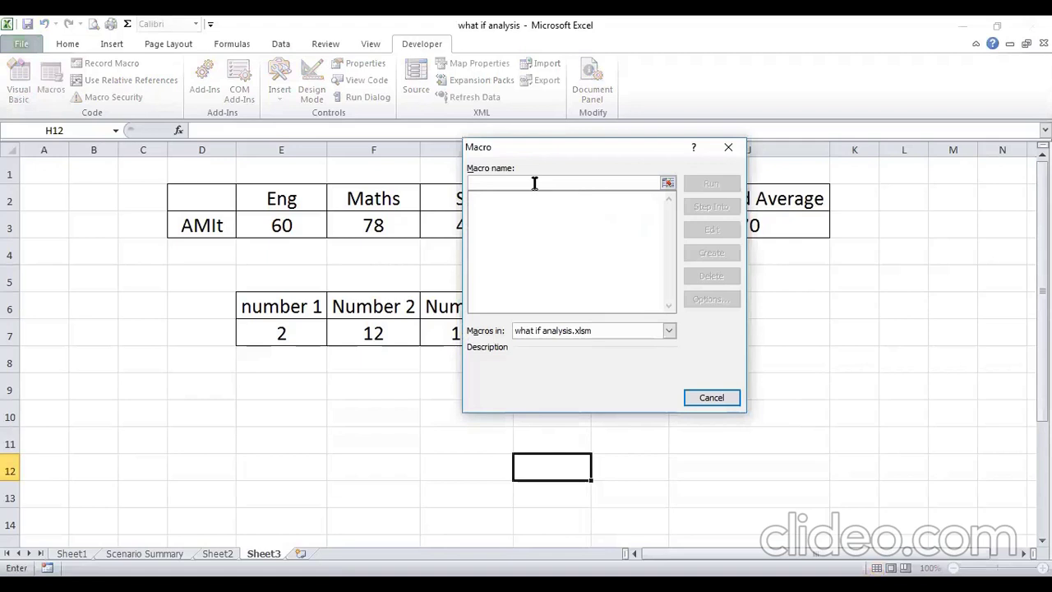
type("Marks1(Value1, Value2")
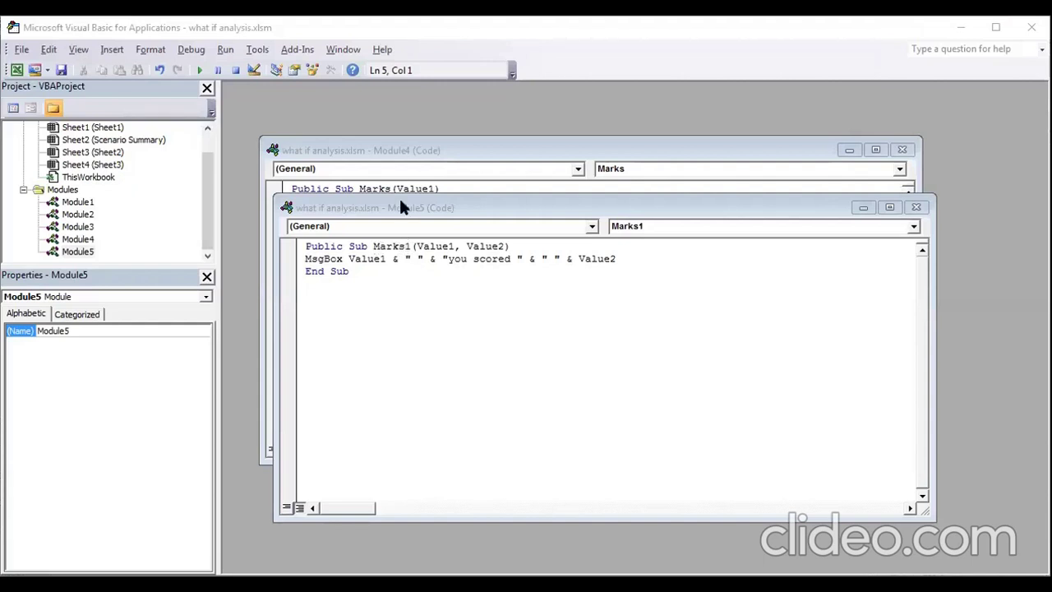
Select the Marks1 procedure name in the Module5 code window
left_click_drag(402, 210, 401, 204)
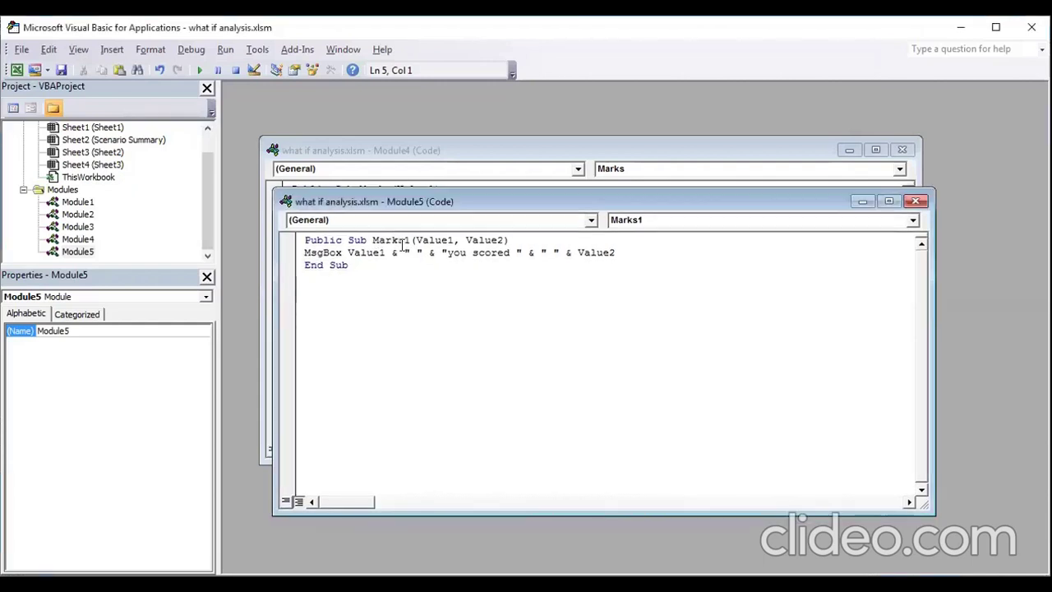
left_click_drag(374, 240, 410, 240)
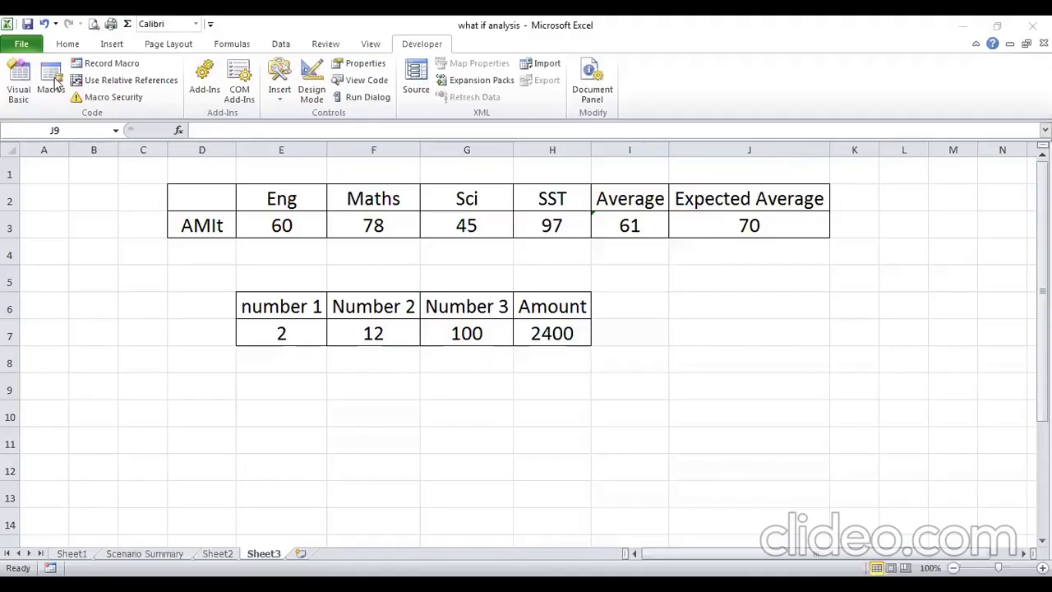
Run Marks1 from the Macro dialog, passing a student's name and 100
left_click(53, 83)
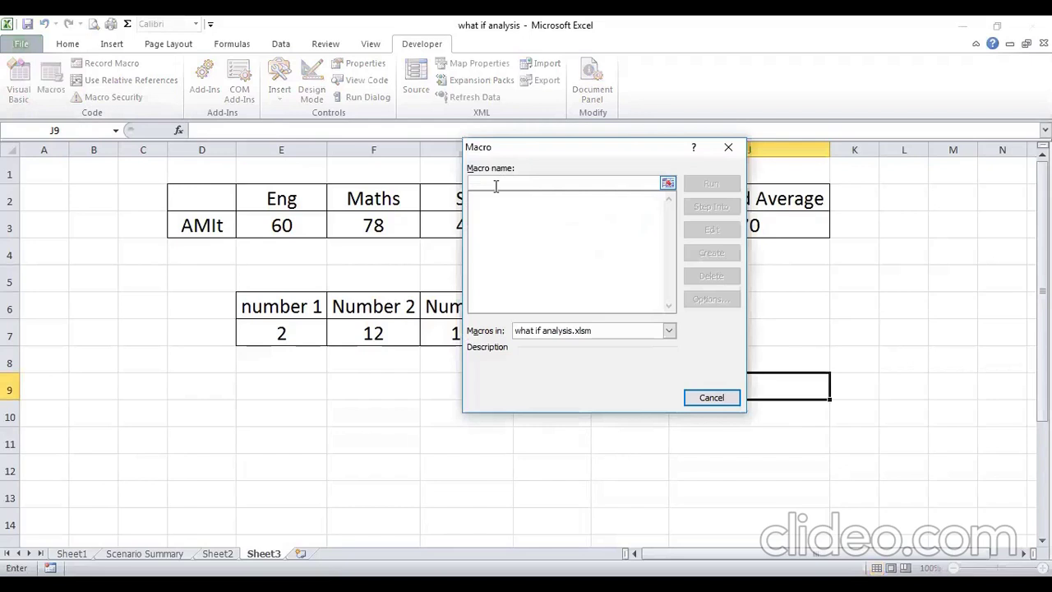
type("Ma")
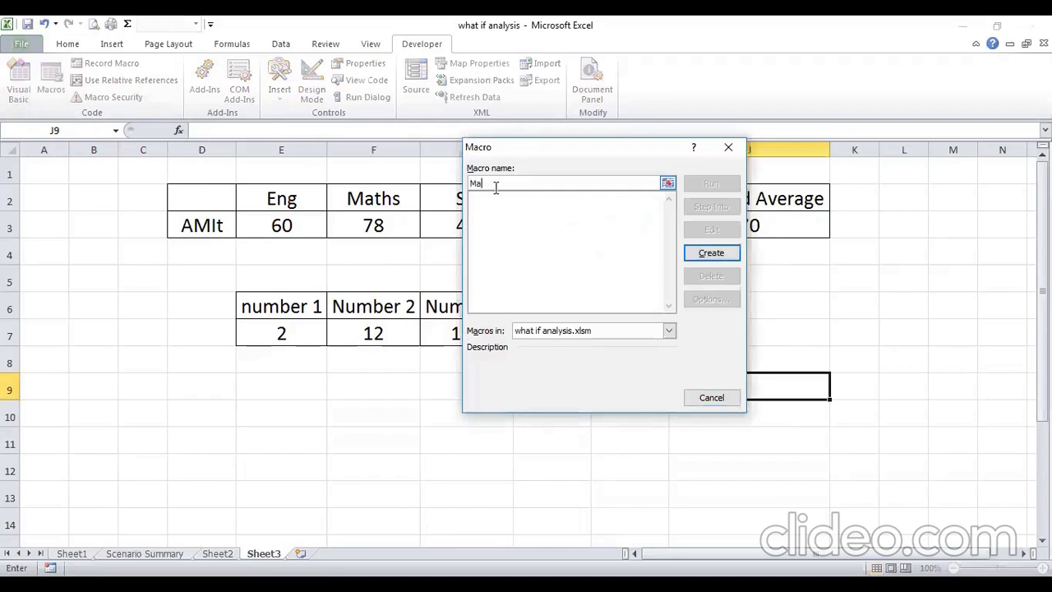
type("rks")
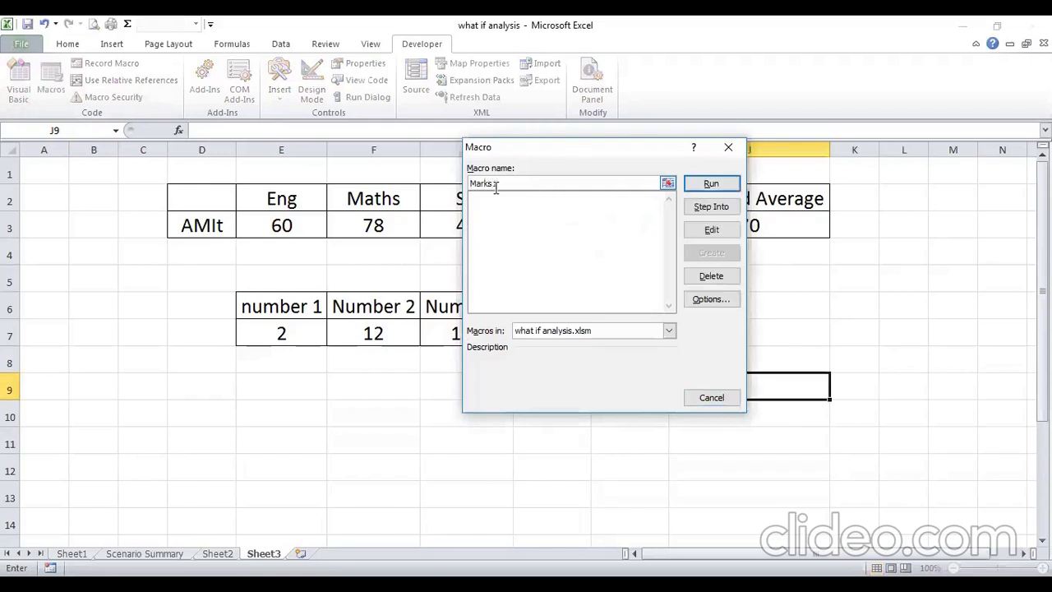
key("BackSpace")
key("BackSpace")
key("BackSpace")
key("BackSpace")
key("BackSpace")
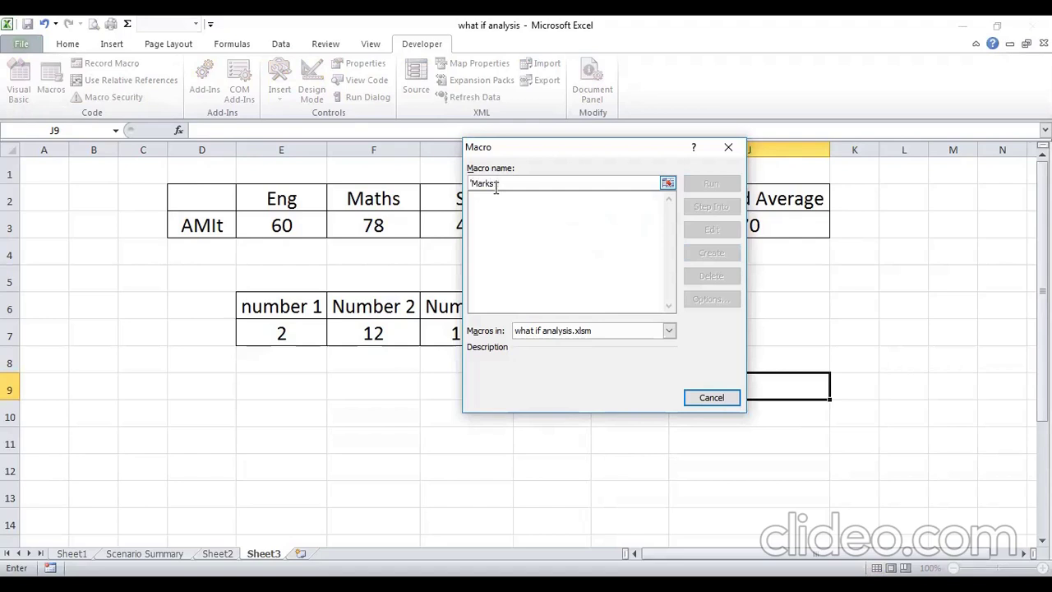
type("1 \"Gaurav\", 100")
type("'")
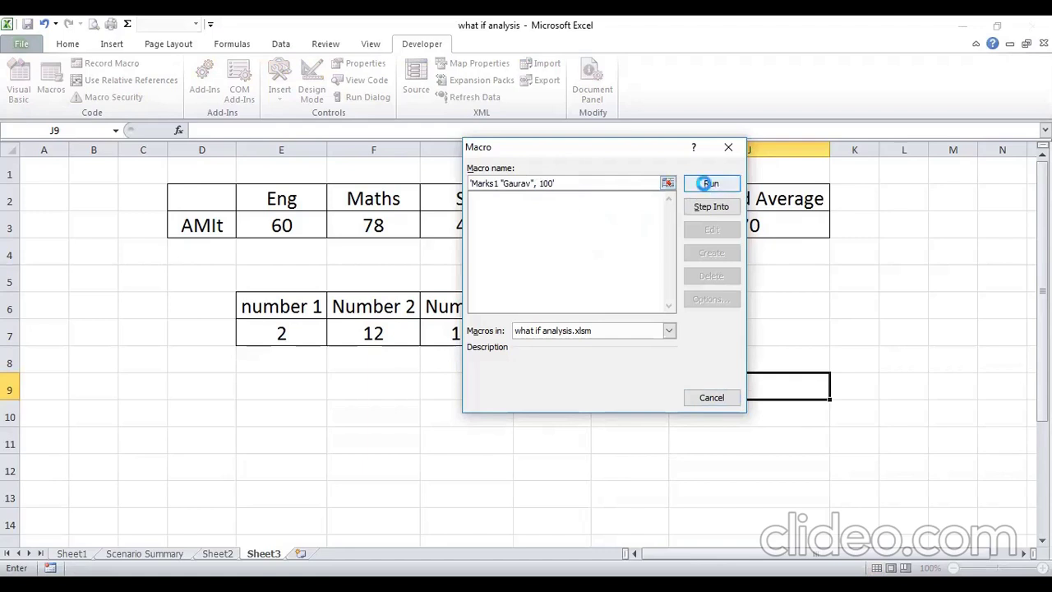
left_click(710, 183)
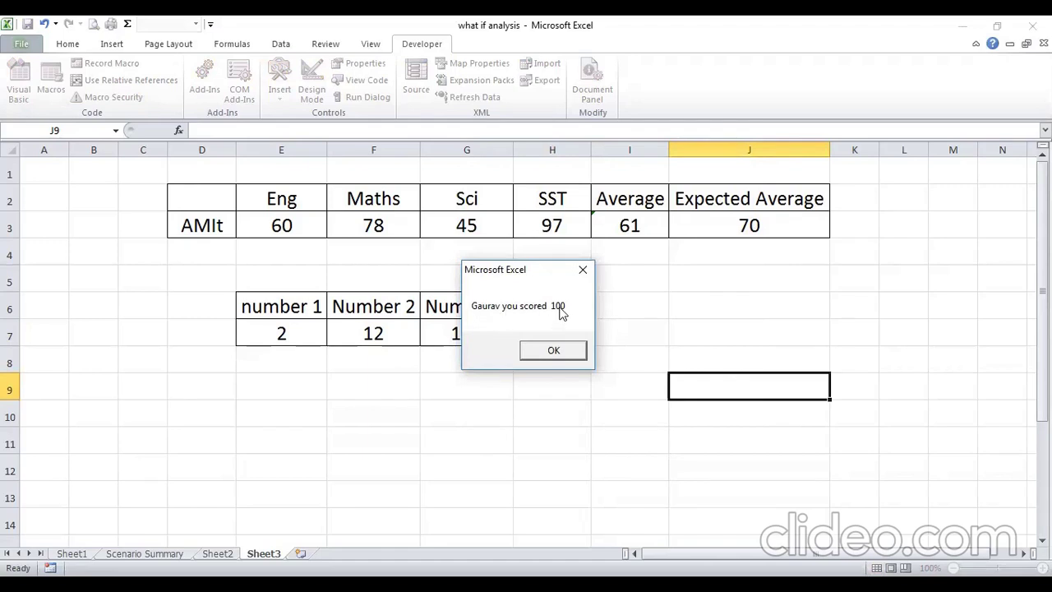
Close the score message box with OK
left_click(555, 351)
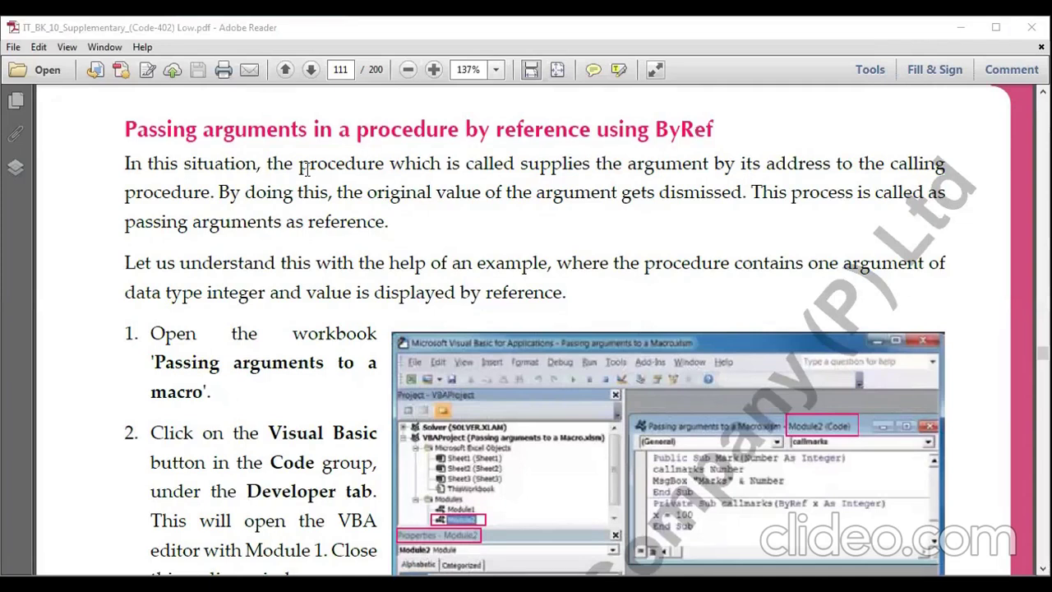
Highlight key phrases in the textbook's ByRef explanation, such as passing arguments as reference
left_click_drag(301, 166, 804, 164)
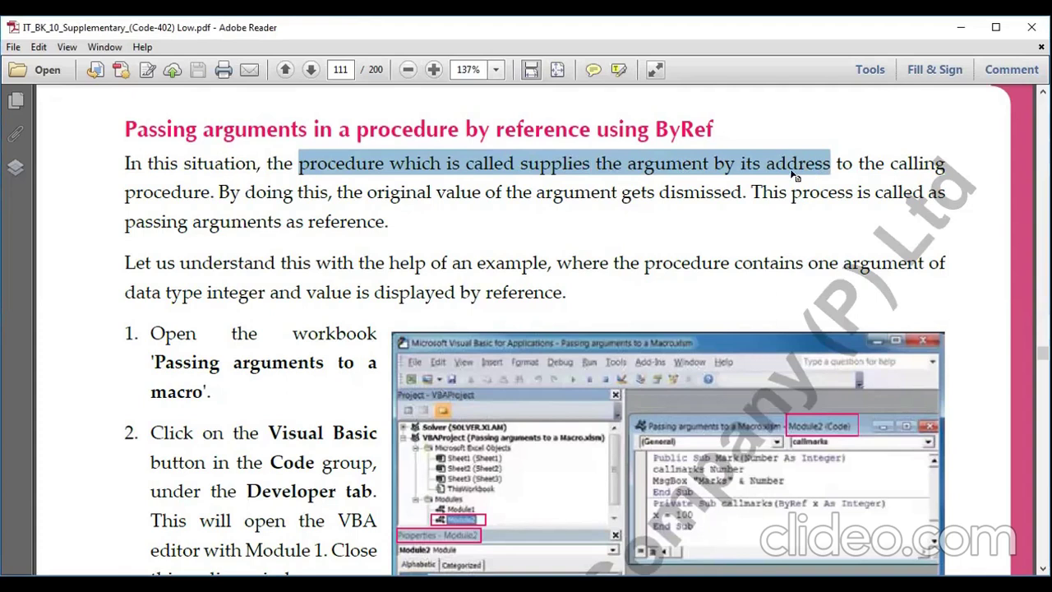
left_click(691, 178)
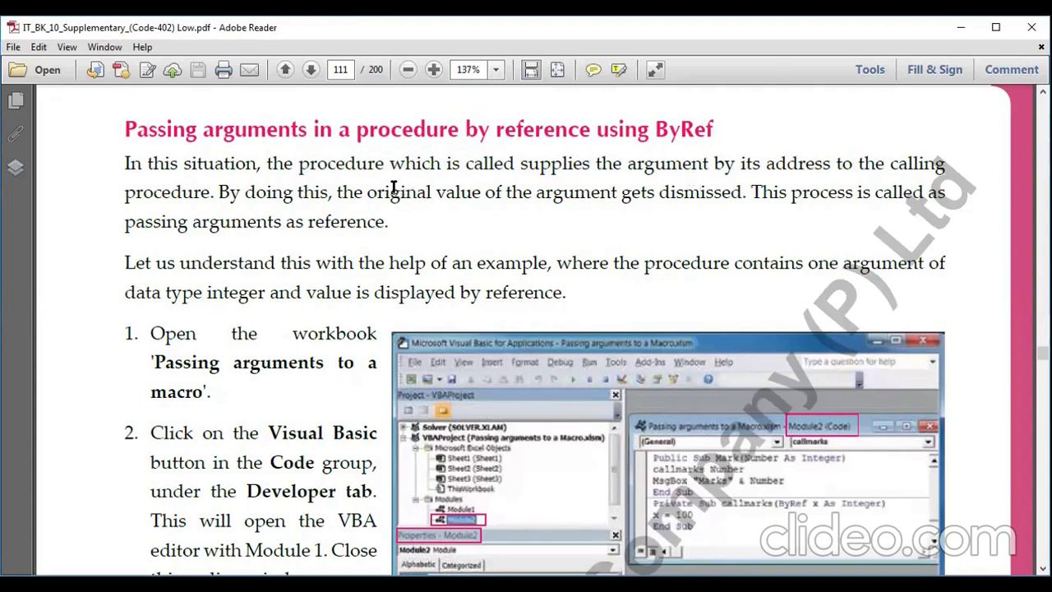
left_click_drag(338, 191, 744, 193)
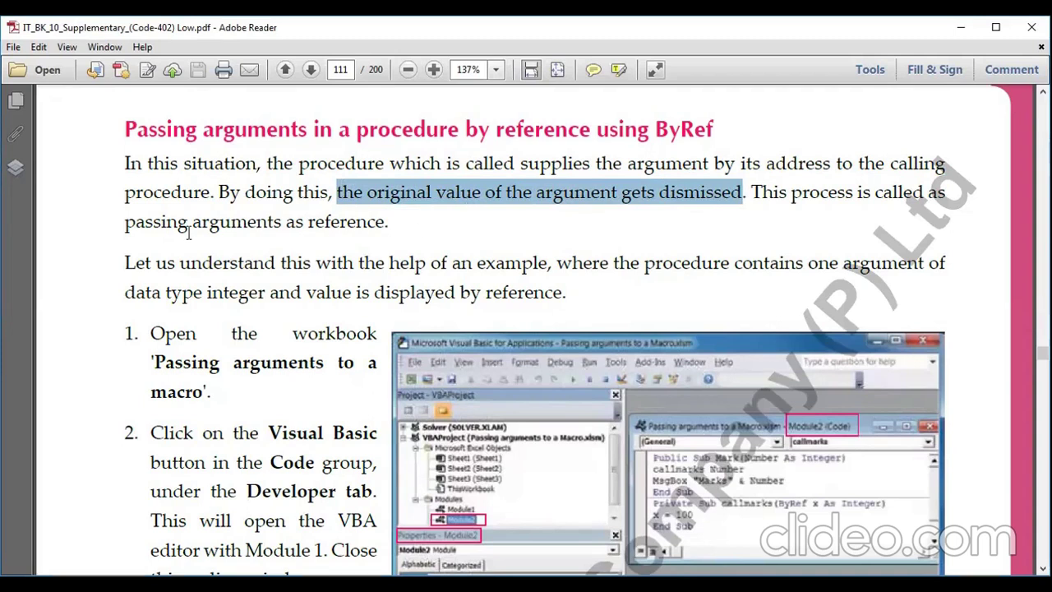
left_click_drag(125, 222, 339, 215)
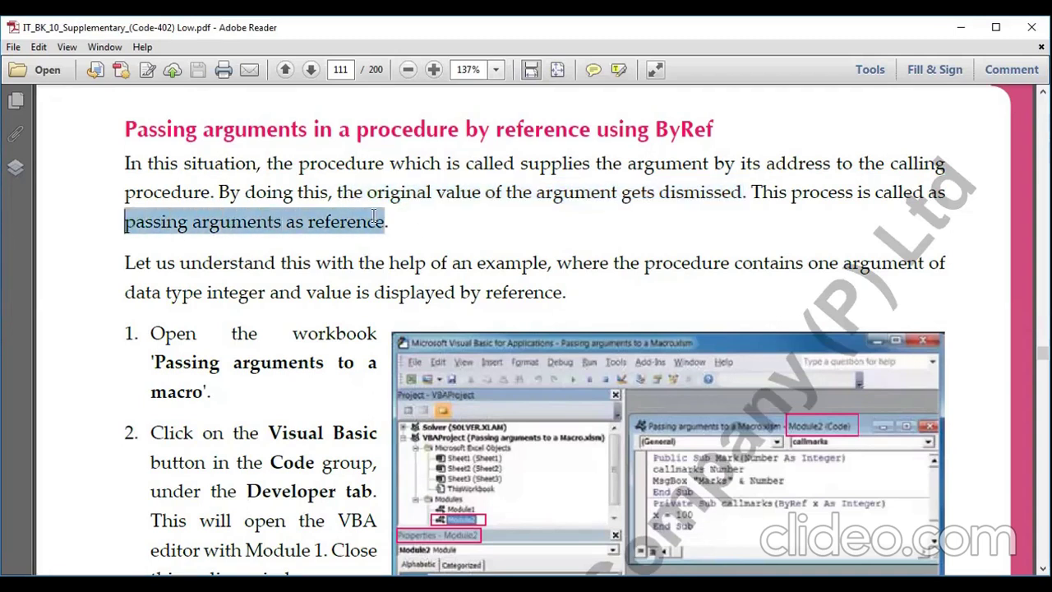
left_click(425, 230)
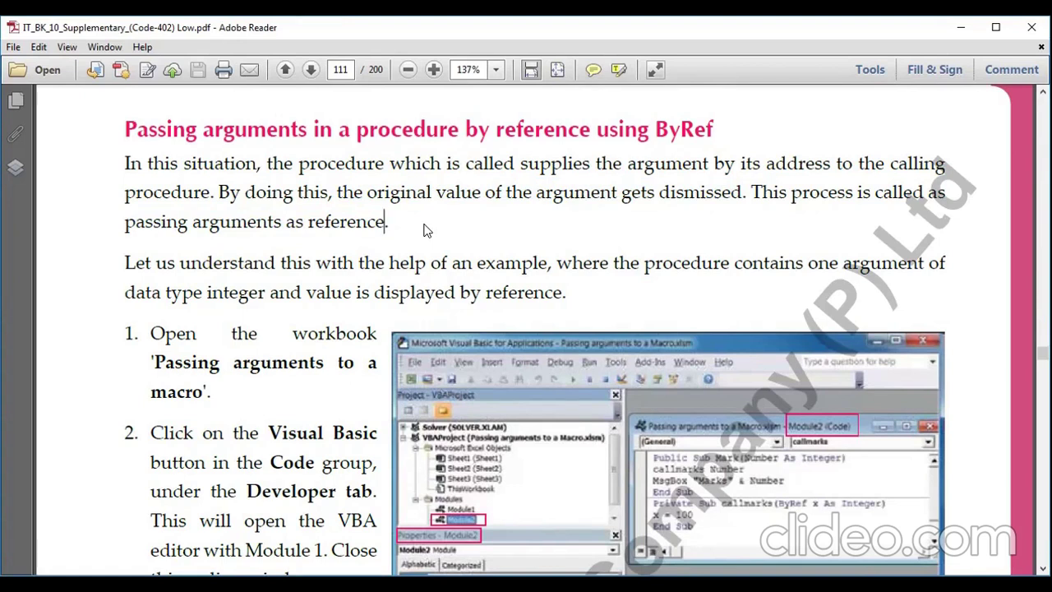
scroll(425, 230, "down", 2)
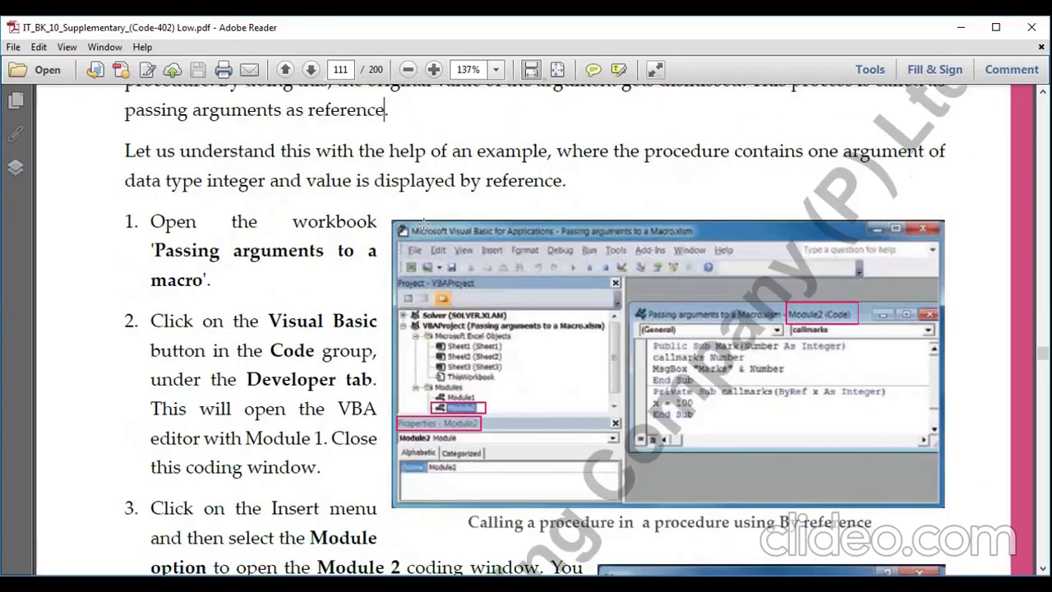
scroll(346, 231, "down", 1)
scroll(259, 230, "down", 1)
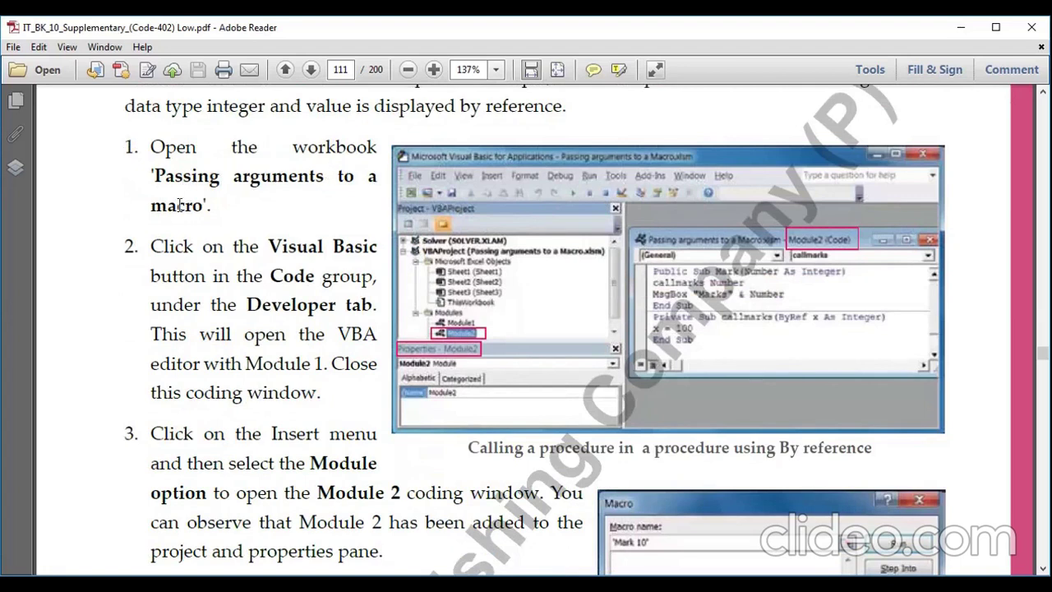
scroll(262, 229, "down", 1)
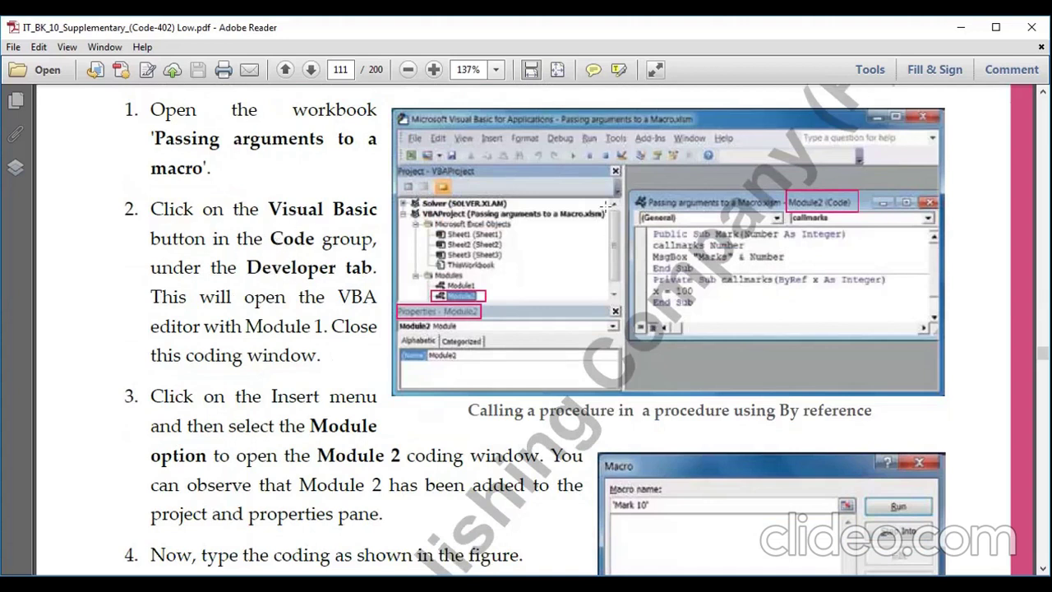
scroll(376, 237, "down", 2)
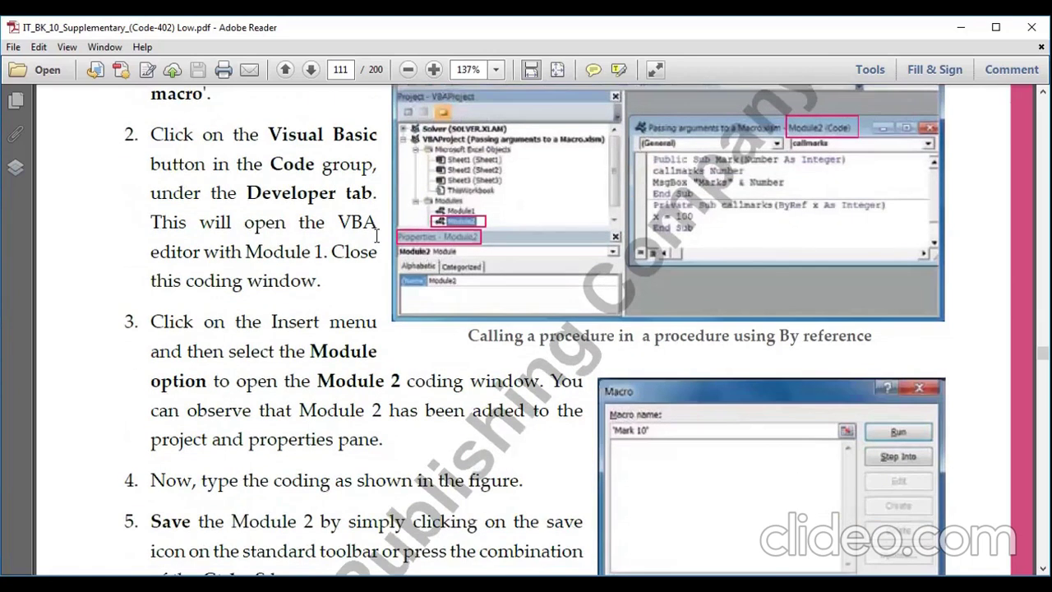
scroll(474, 277, "up", 2)
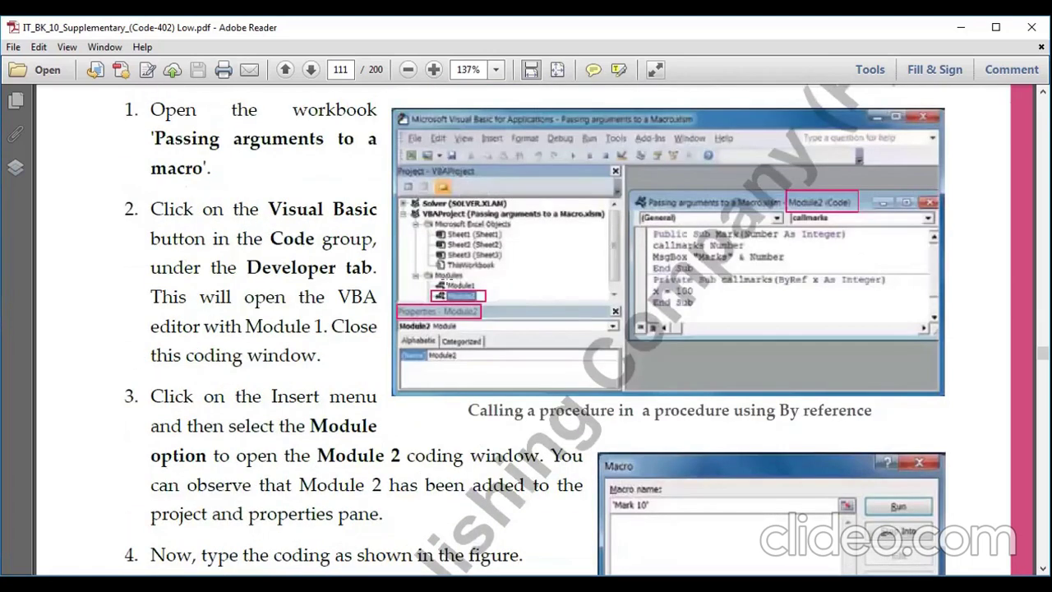
scroll(334, 416, "down", 1)
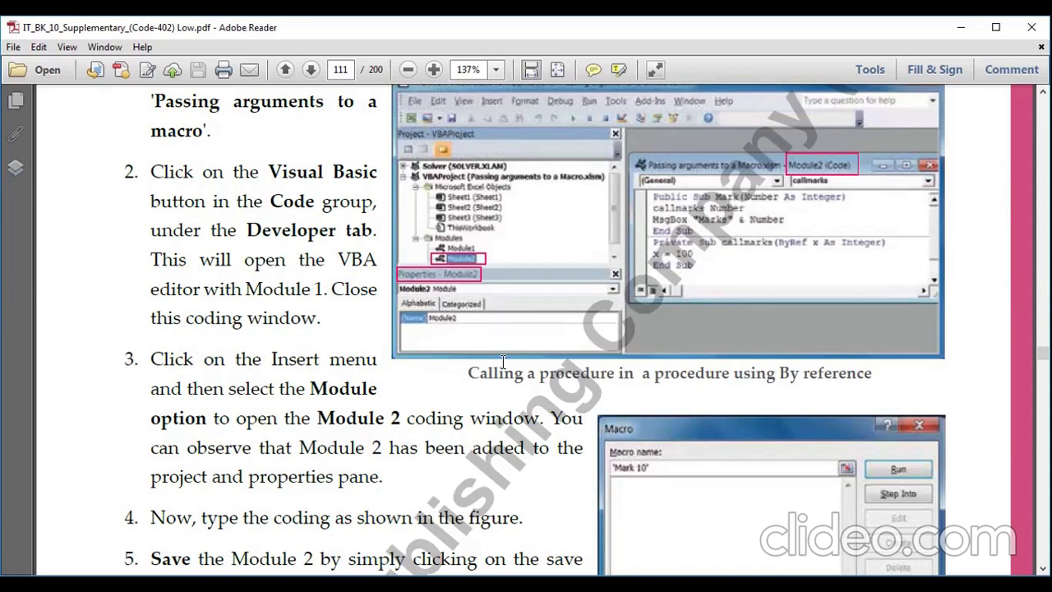
scroll(503, 363, "down", 3)
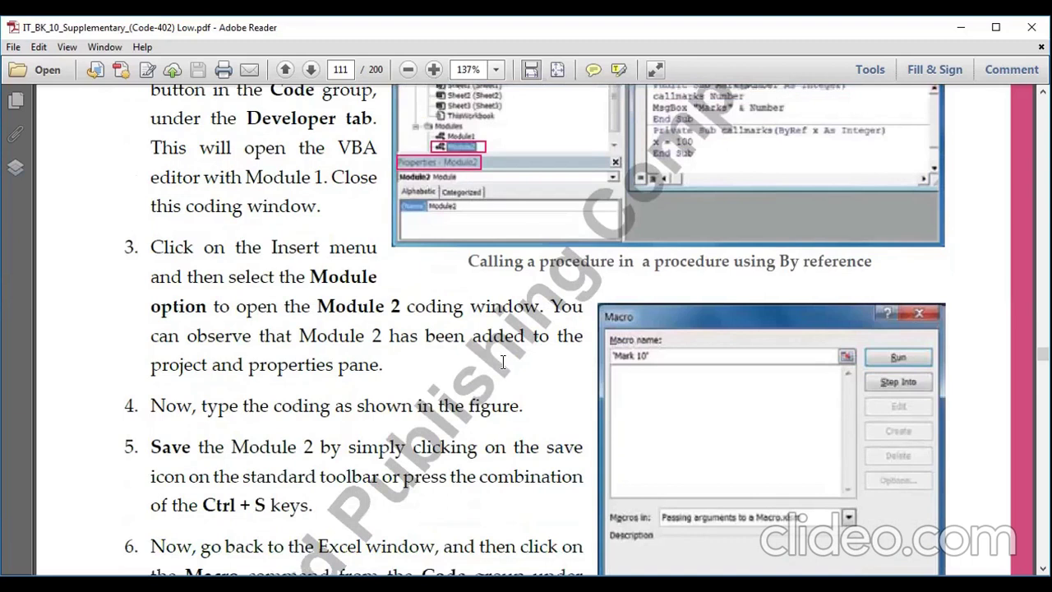
scroll(494, 362, "up", 3)
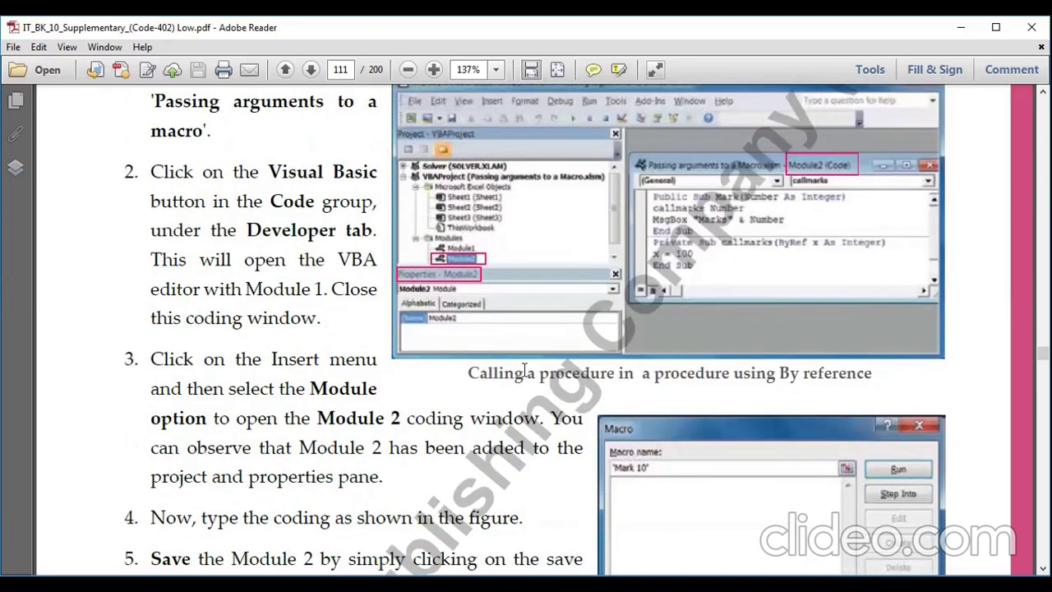
scroll(524, 372, "down", 1)
scroll(471, 409, "down", 1)
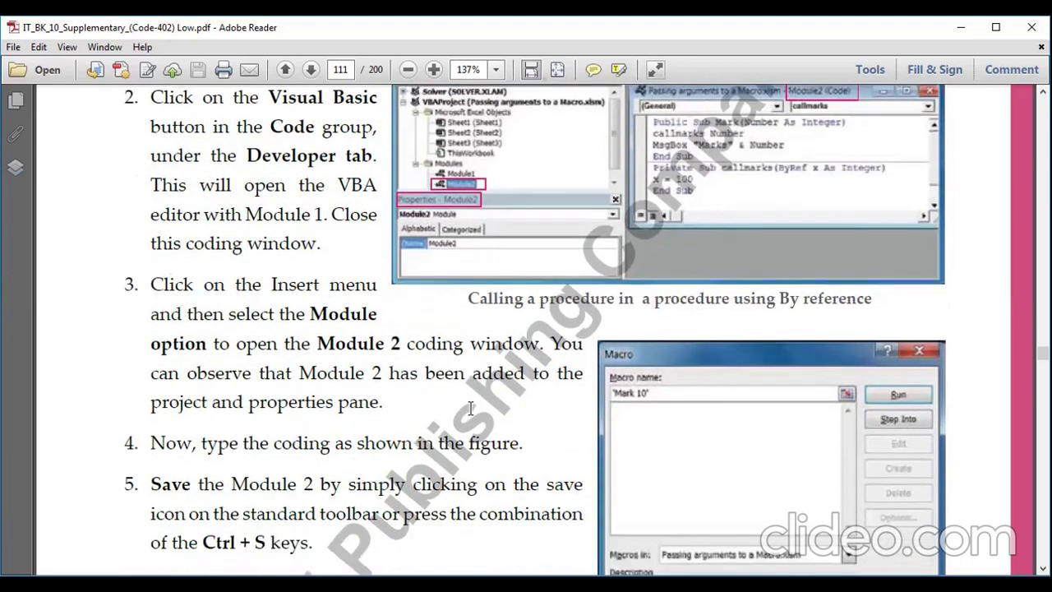
scroll(471, 409, "down", 1)
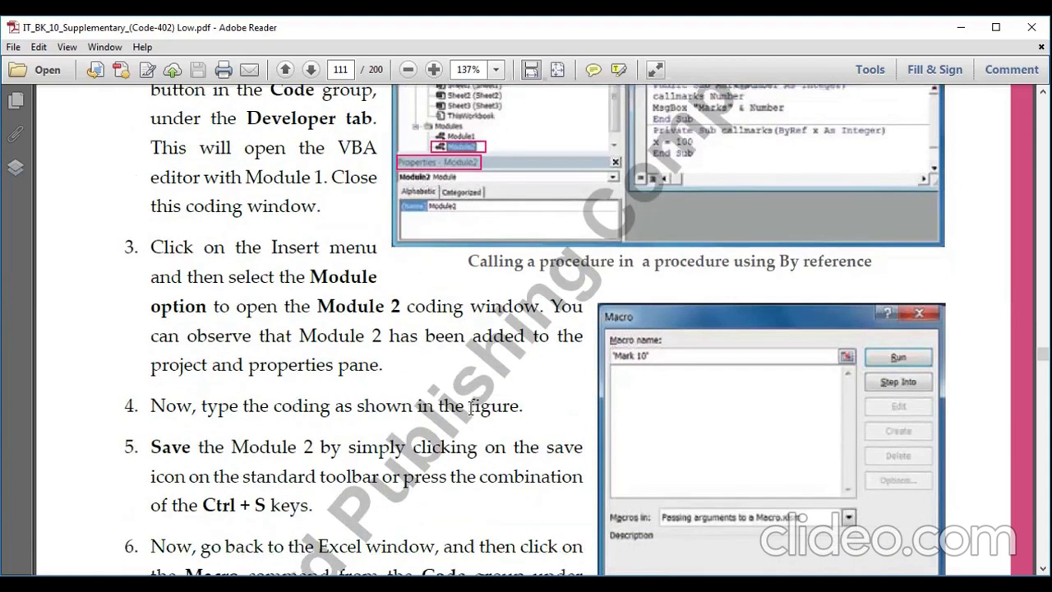
scroll(471, 408, "down", 1)
scroll(471, 408, "down", 1)
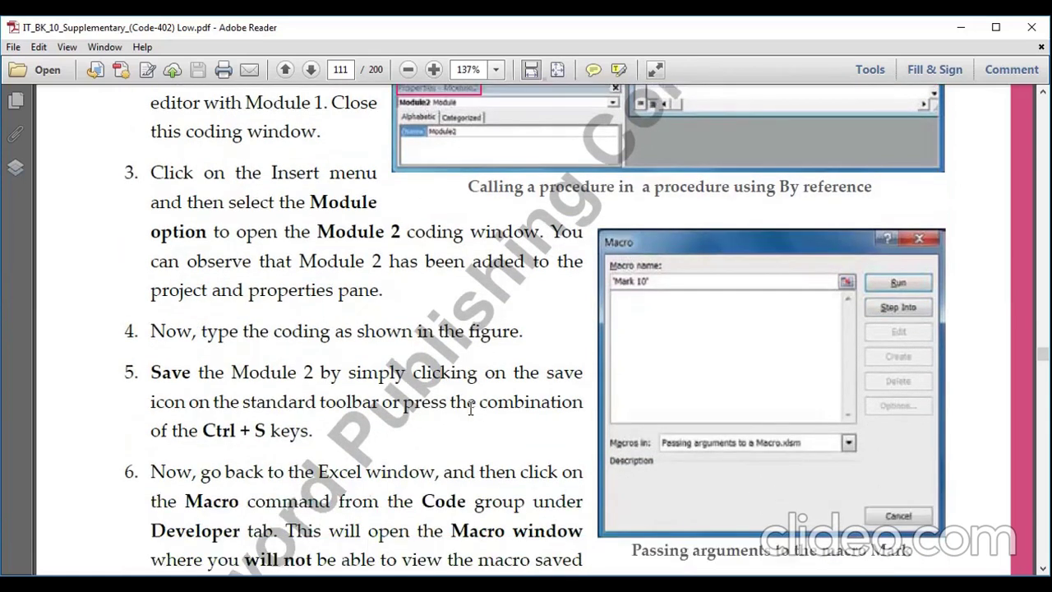
scroll(471, 409, "down", 1)
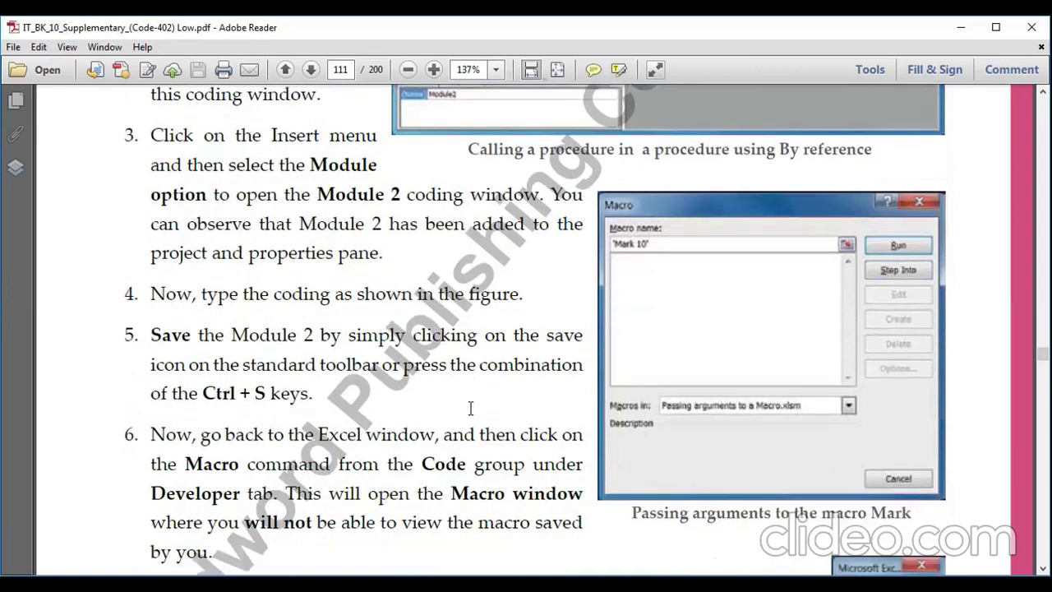
scroll(471, 409, "down", 2)
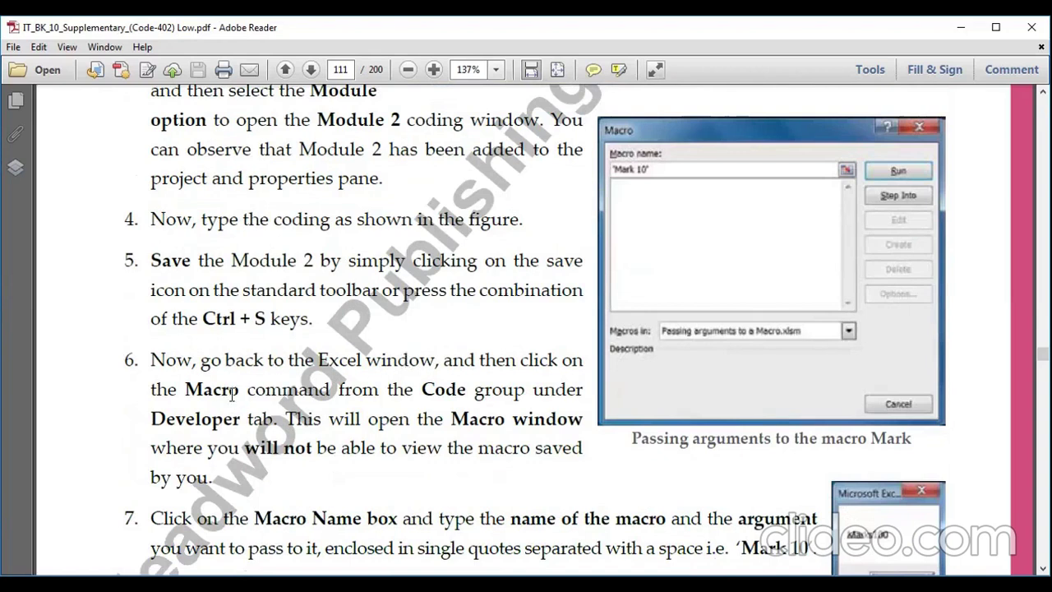
scroll(360, 429, "down", 2)
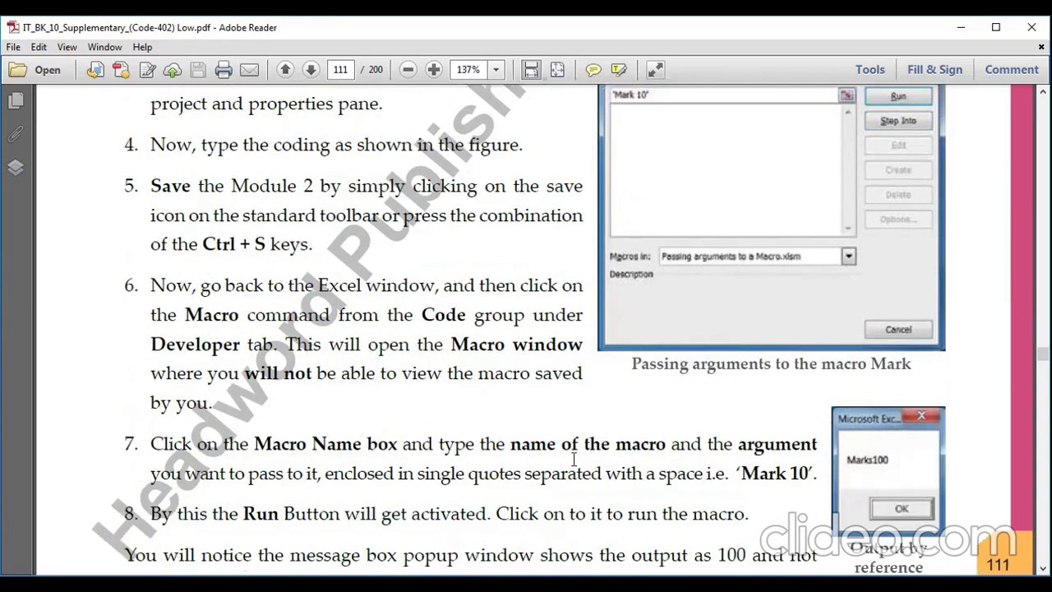
scroll(574, 460, "up", 3)
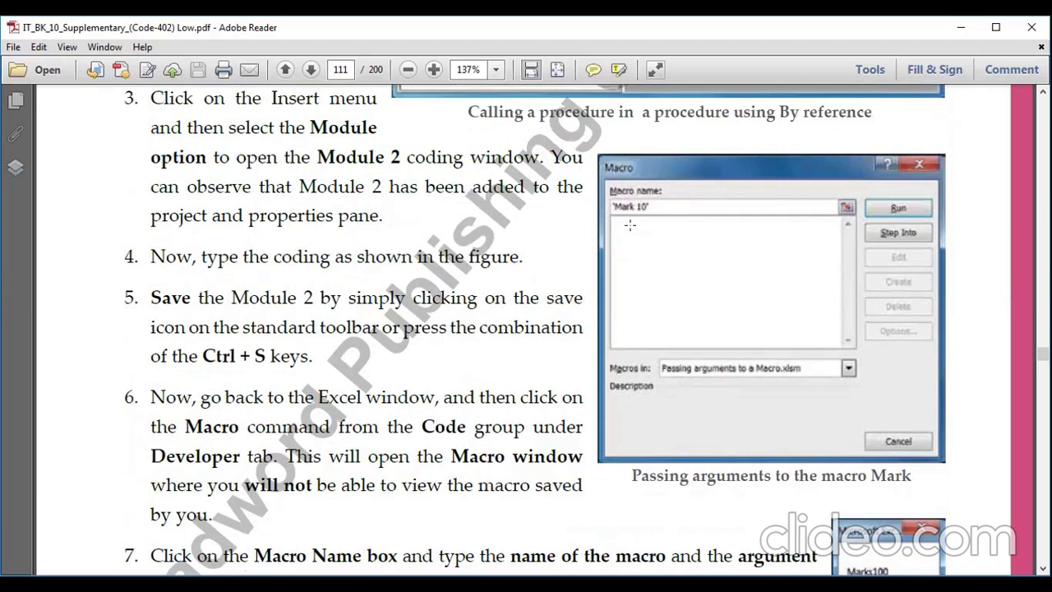
scroll(641, 251, "up", 1)
scroll(642, 280, "up", 7)
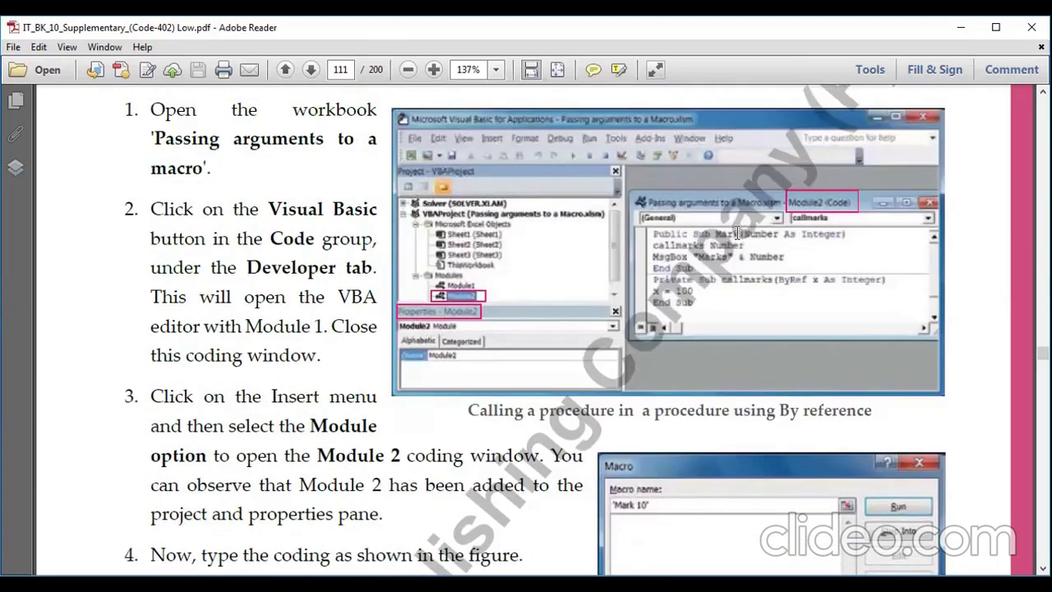
scroll(706, 336, "down", 3)
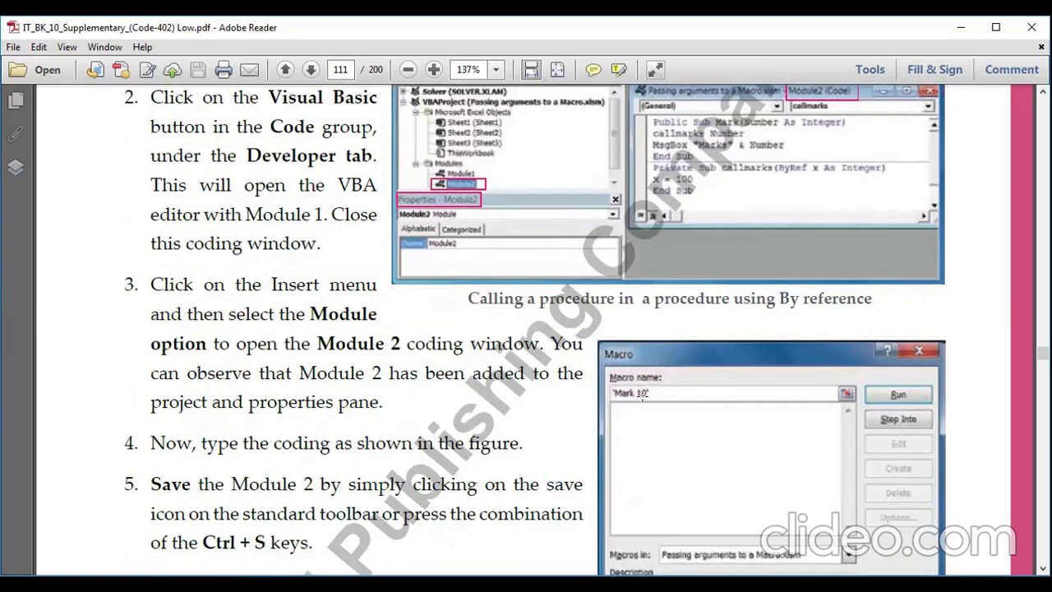
scroll(644, 393, "down", 4)
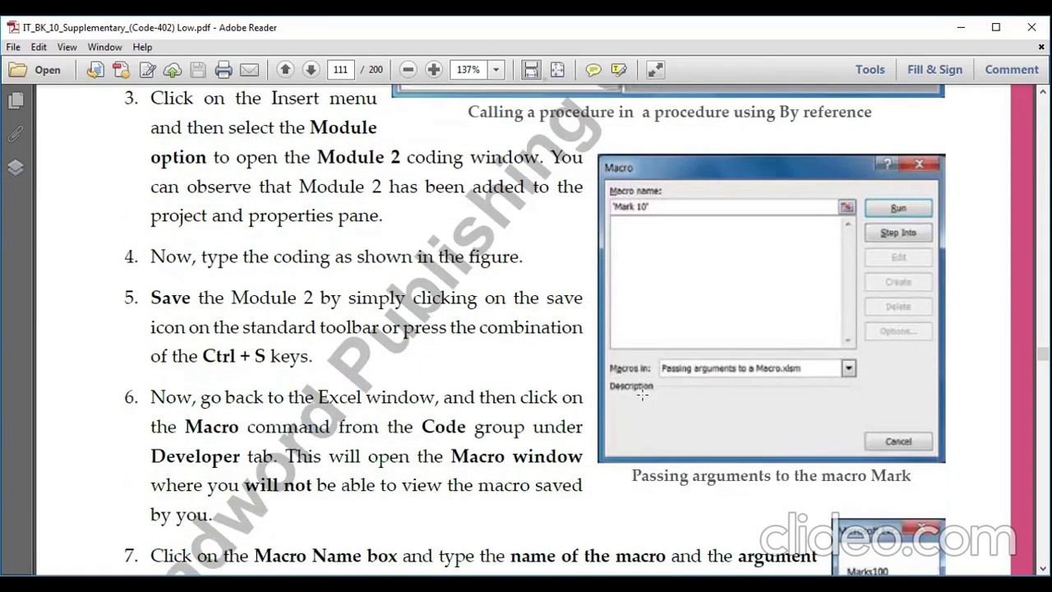
scroll(646, 384, "down", 1)
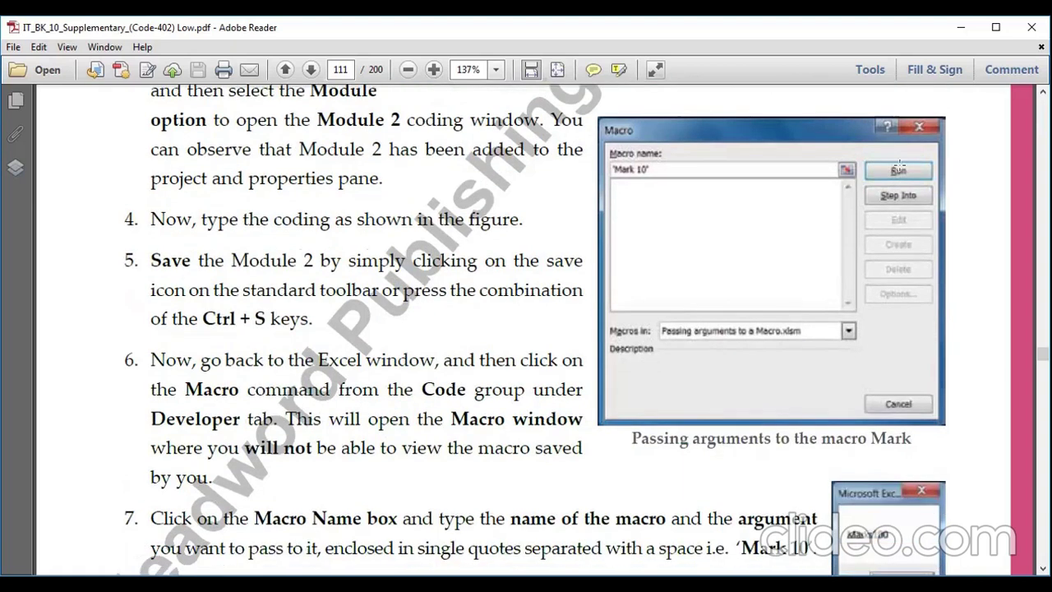
scroll(645, 384, "down", 1)
scroll(645, 385, "down", 2)
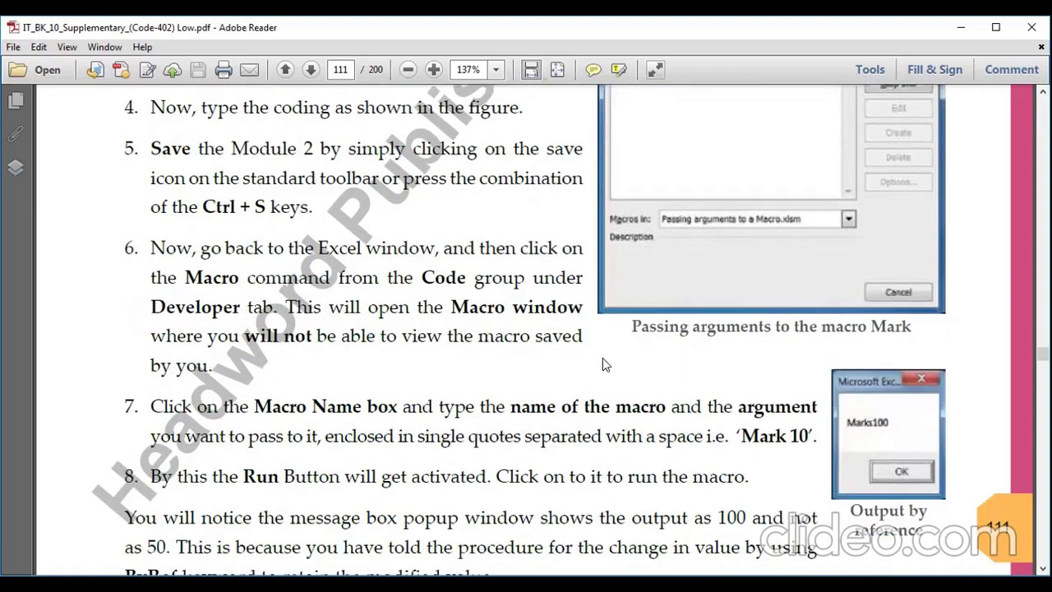
scroll(603, 357, "up", 4)
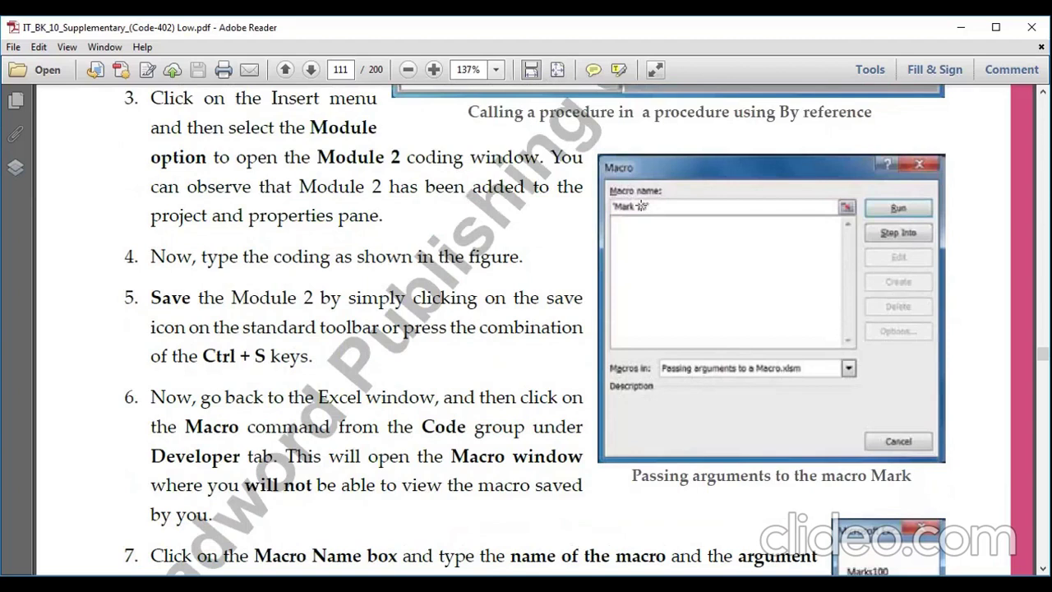
scroll(642, 205, "up", 6)
scroll(684, 250, "up", 1)
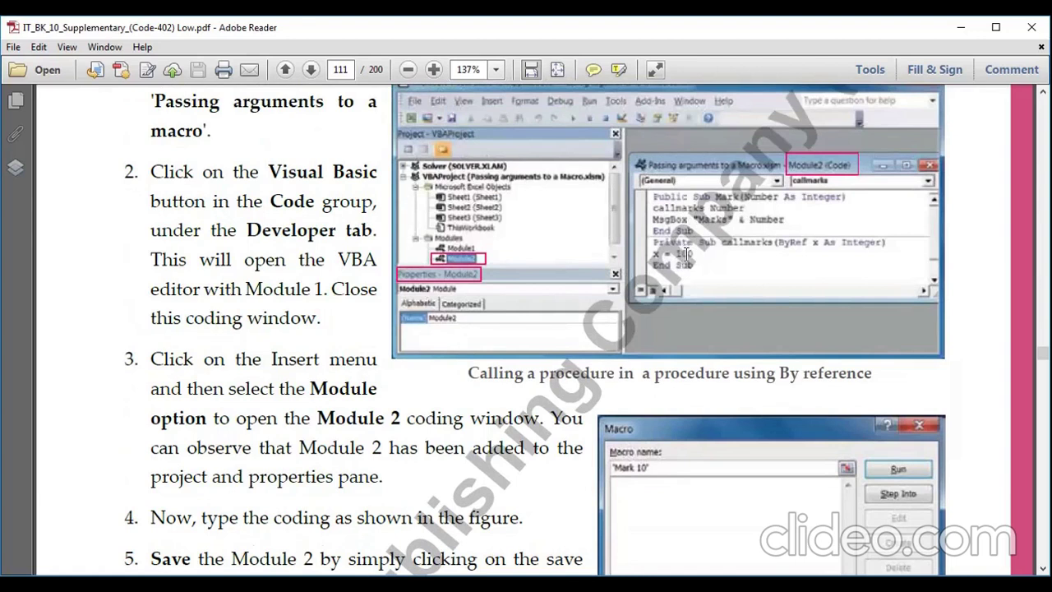
scroll(685, 255, "down", 1)
scroll(686, 255, "down", 3)
scroll(685, 256, "down", 3)
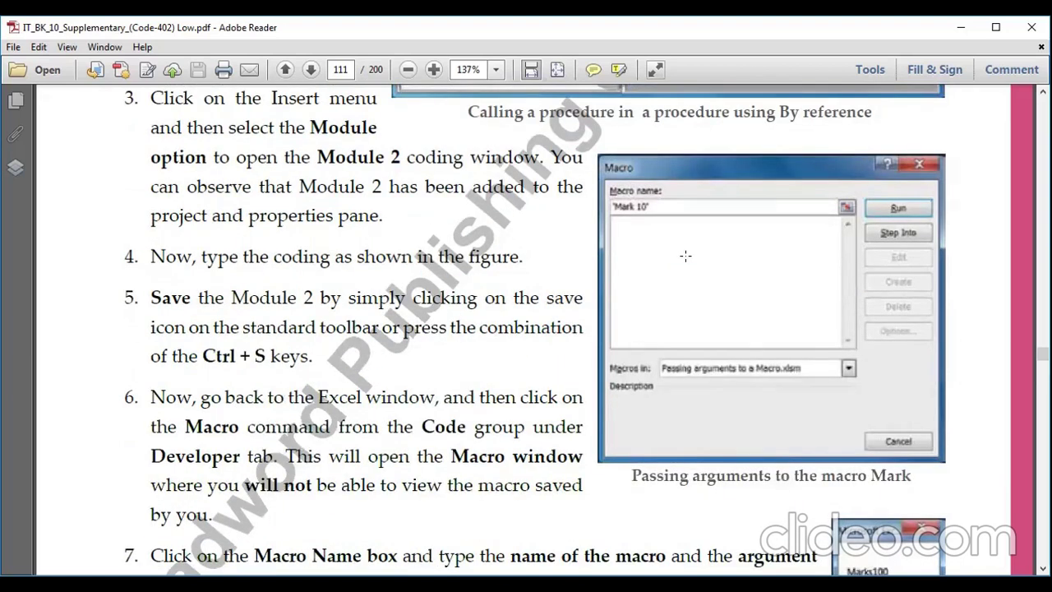
scroll(686, 256, "down", 2)
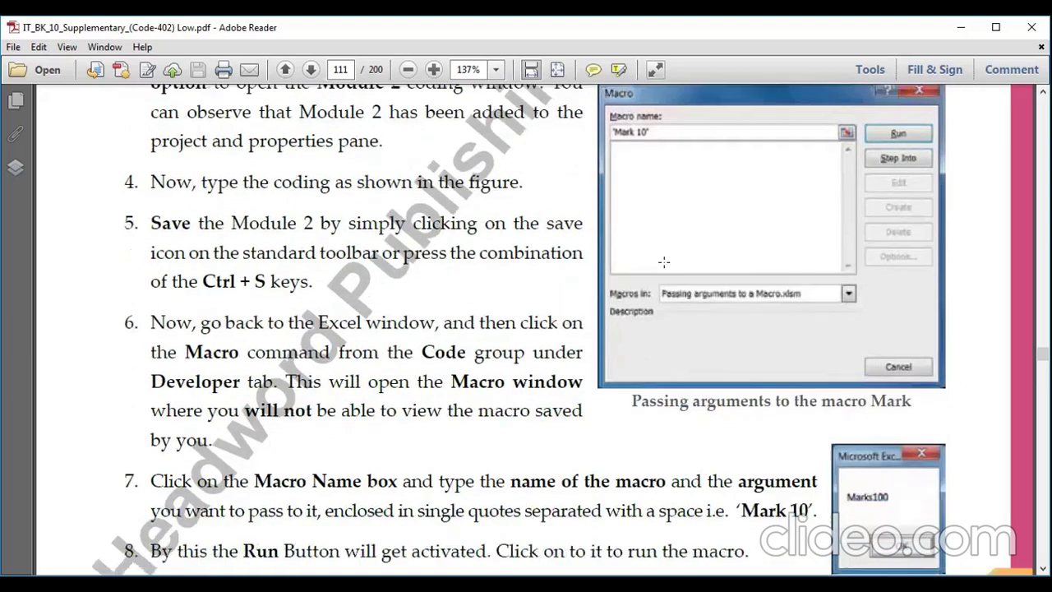
scroll(666, 261, "down", 3)
scroll(576, 205, "down", 1)
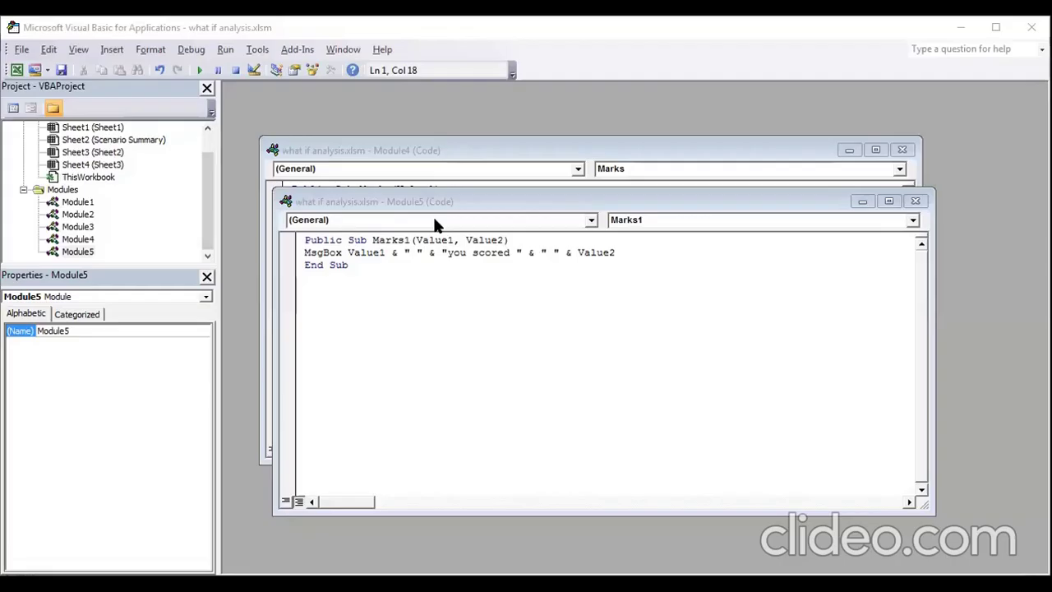
Copy the Marks1 procedure into a new Module6, closing the Module5 and Module4 windows
left_click(359, 277)
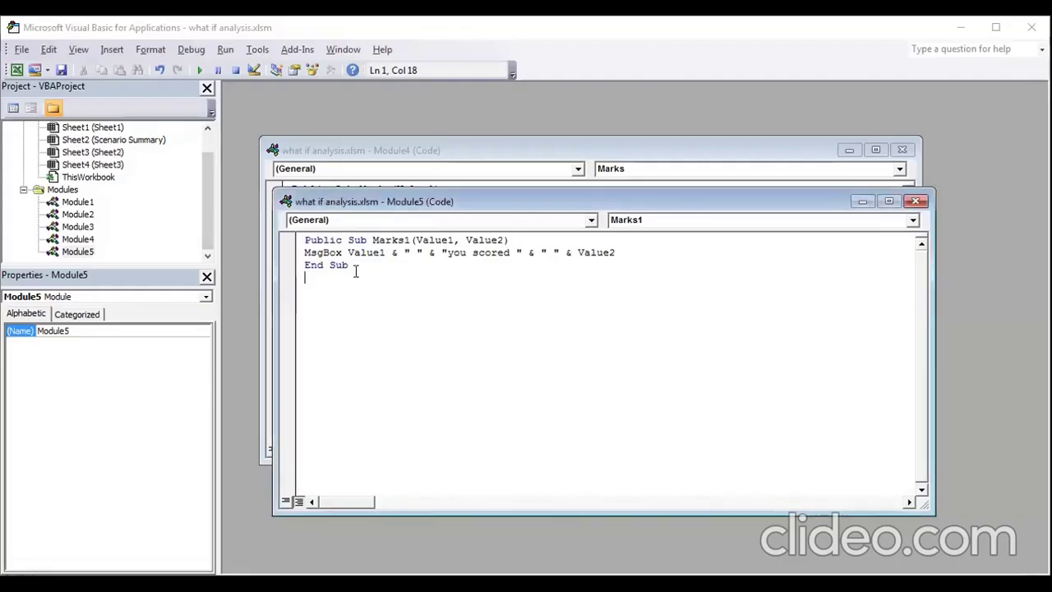
key("ctrl+a")
right_click(340, 254)
left_click(389, 276)
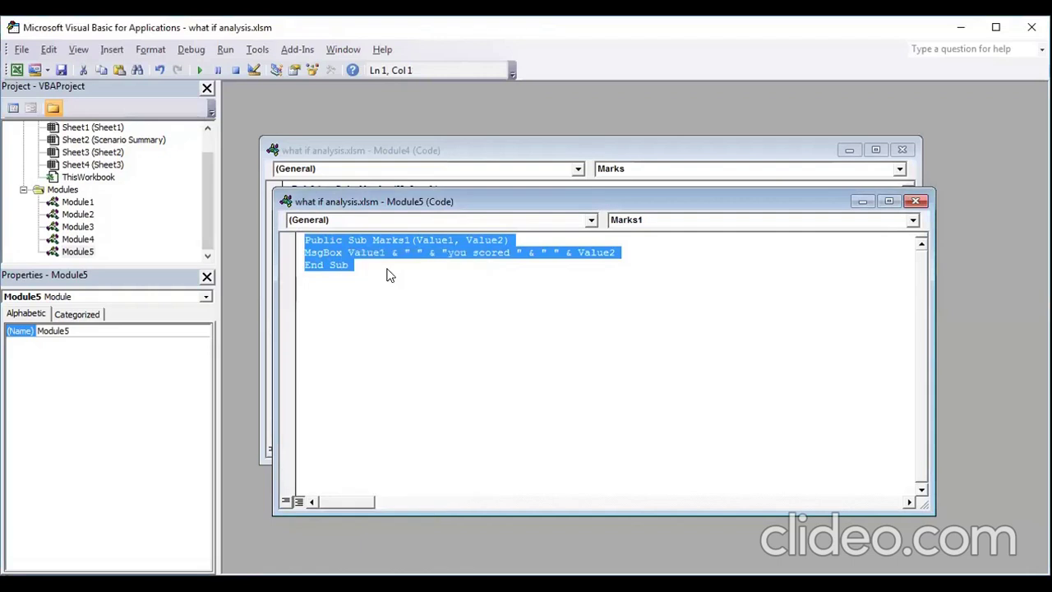
left_click(915, 201)
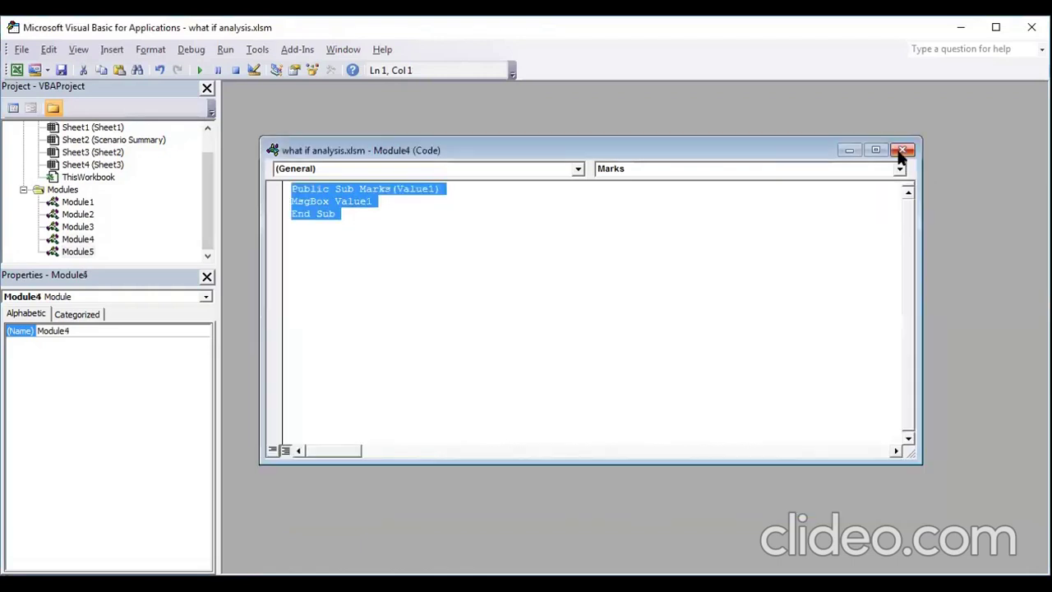
left_click(902, 151)
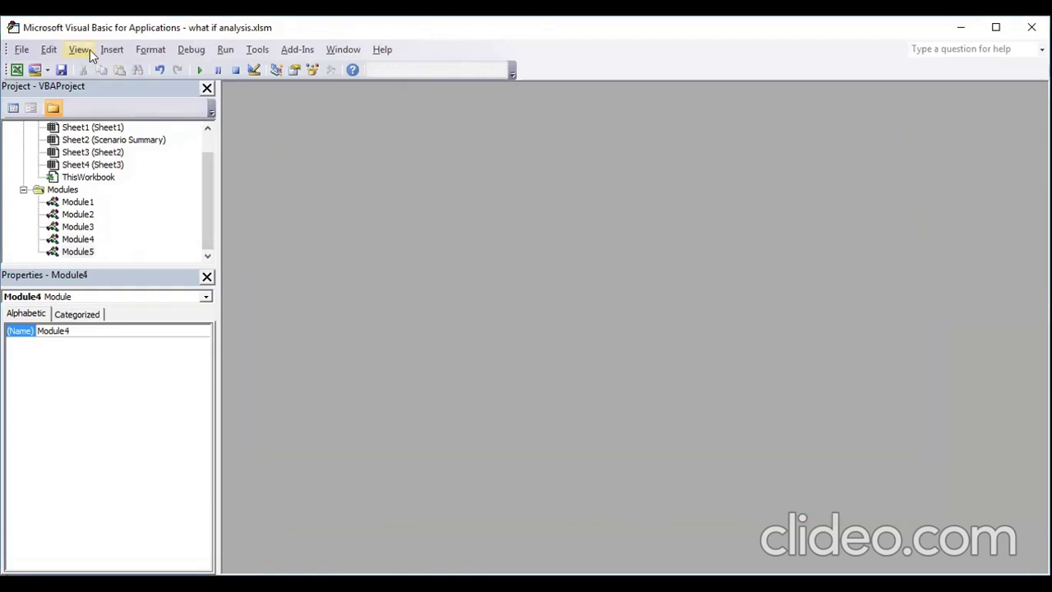
left_click(112, 49)
left_click(124, 100)
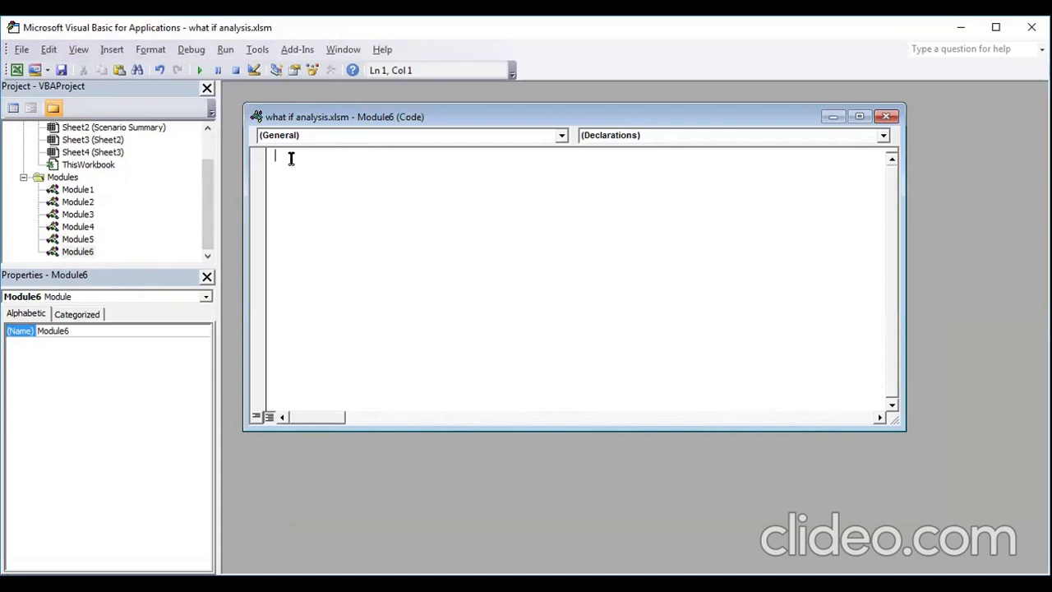
type("Public Sub Marks1(Value1, Value2) MsgBox Value1 & \" \" & \"you scored \" & \" \" & Value2 End Sub")
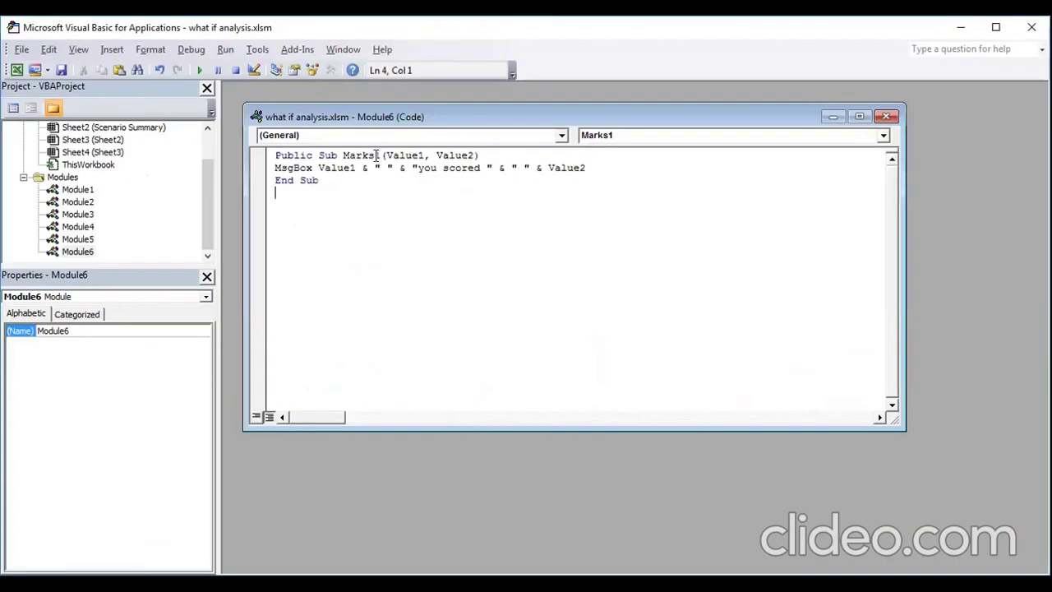
Rename the copy to Marks2 with a single parameter, Value1 As Integer
left_click(376, 155)
key("BackSpace")
type("2")
left_click_drag(423, 155, 476, 155)
type("v")
key("BackSpace")
key("BackSpace")
key("F5")
type("as I")
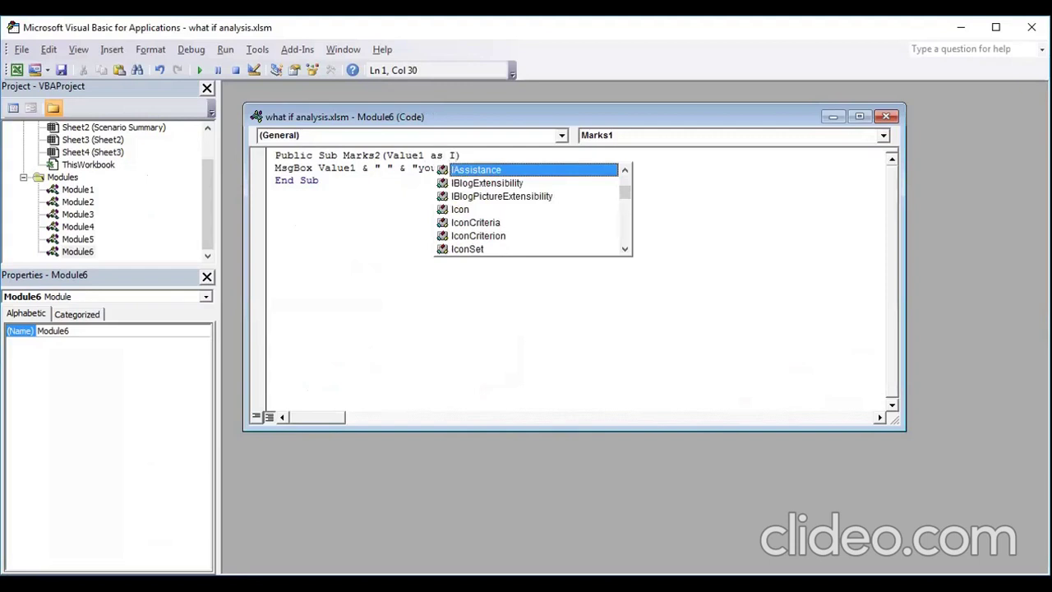
type("n")
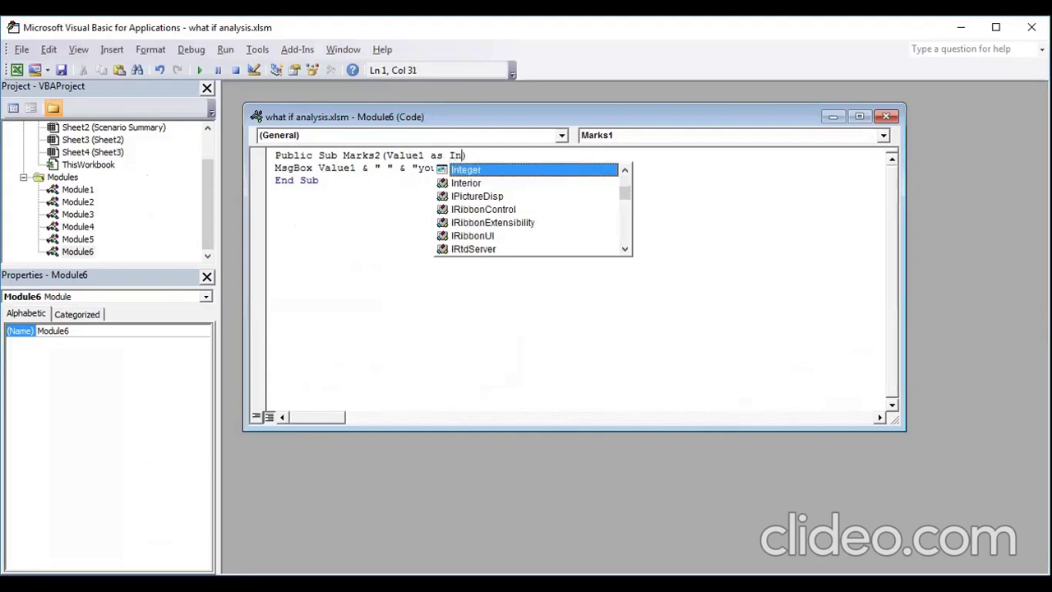
type("teger")
left_click(319, 180)
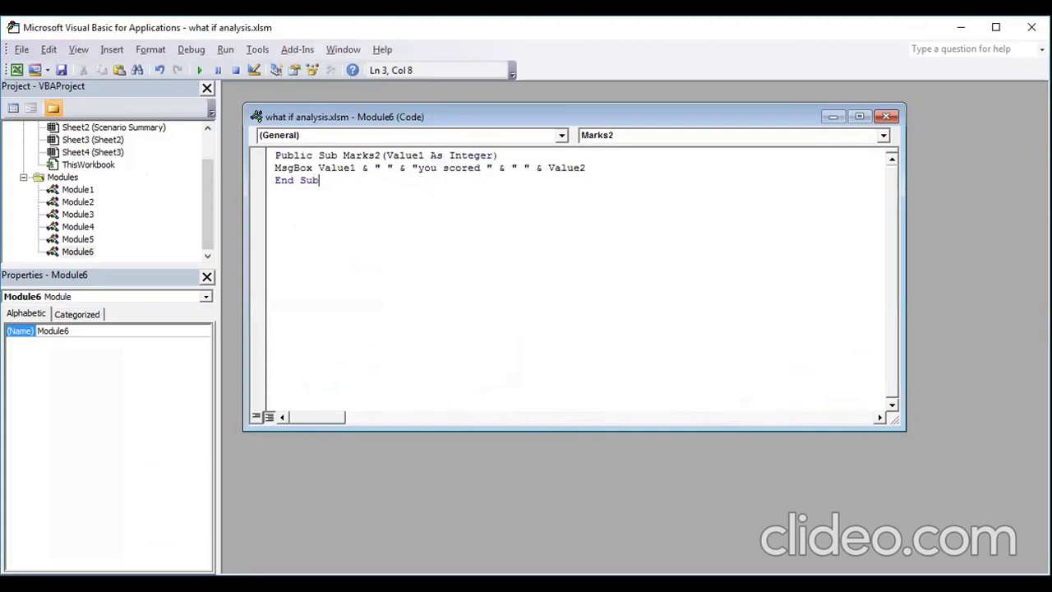
key("alt+F11")
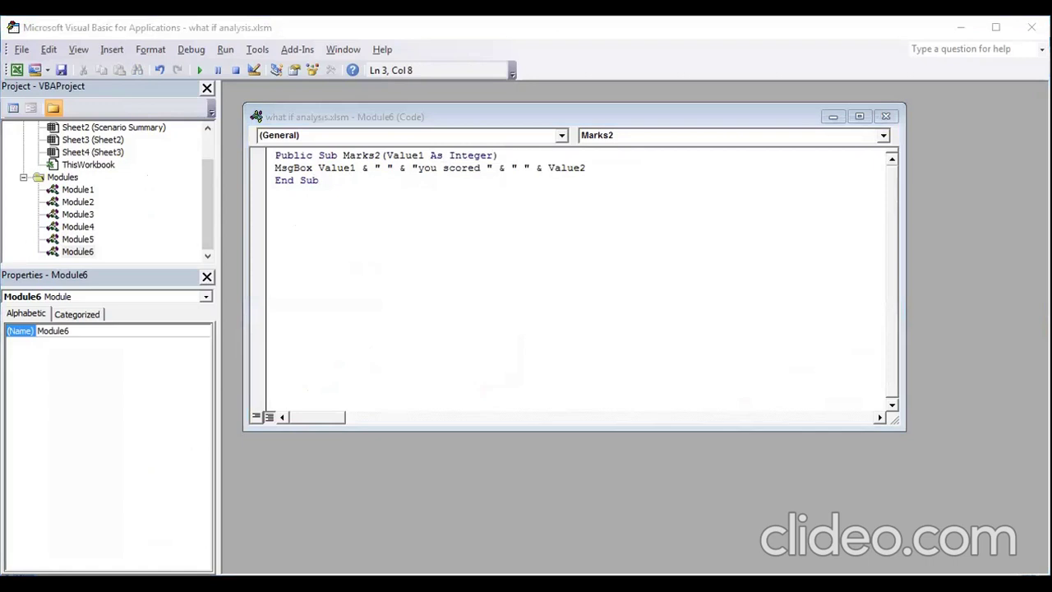
key("alt+Tab")
left_click(275, 168)
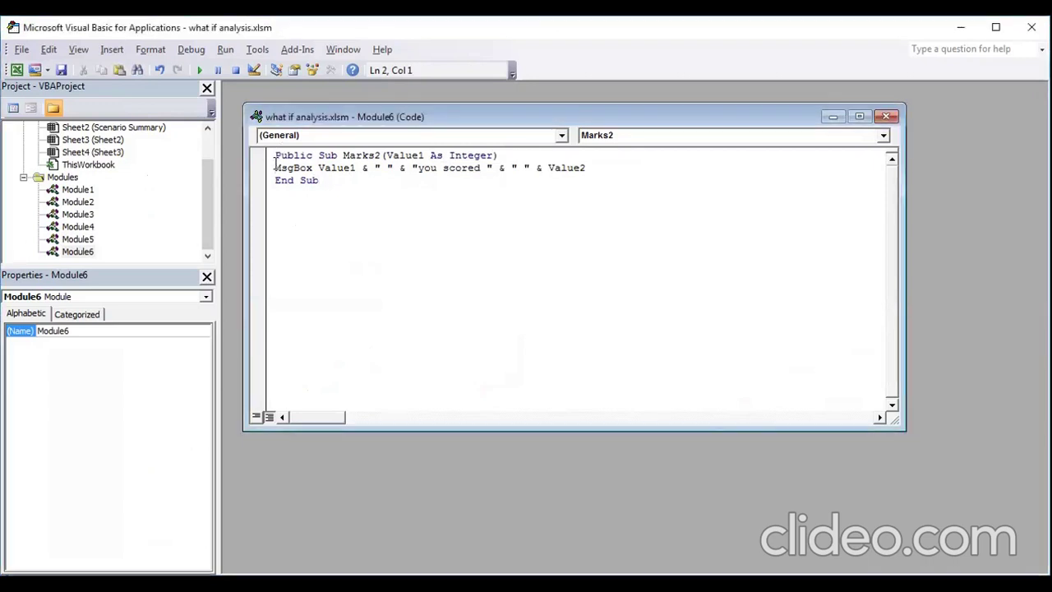
Replace line 2 of Marks2 with callMarks Value1
type("callMarks")
key("Delete")
key("Delete")
key("Delete")
key("Delete")
key("Delete")
key("Delete")
key("Delete")
key("Delete")
key("Delete")
key("Delete")
key("Delete")
key("Delete")
key("Delete")
key("Delete")
key("Delete")
key("Delete")
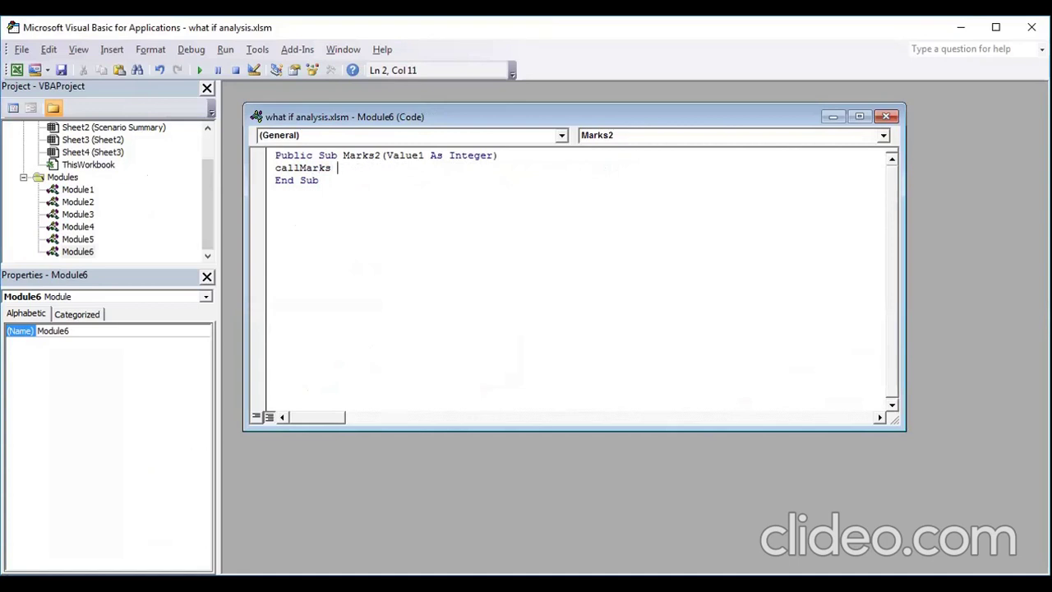
left_click(523, 586)
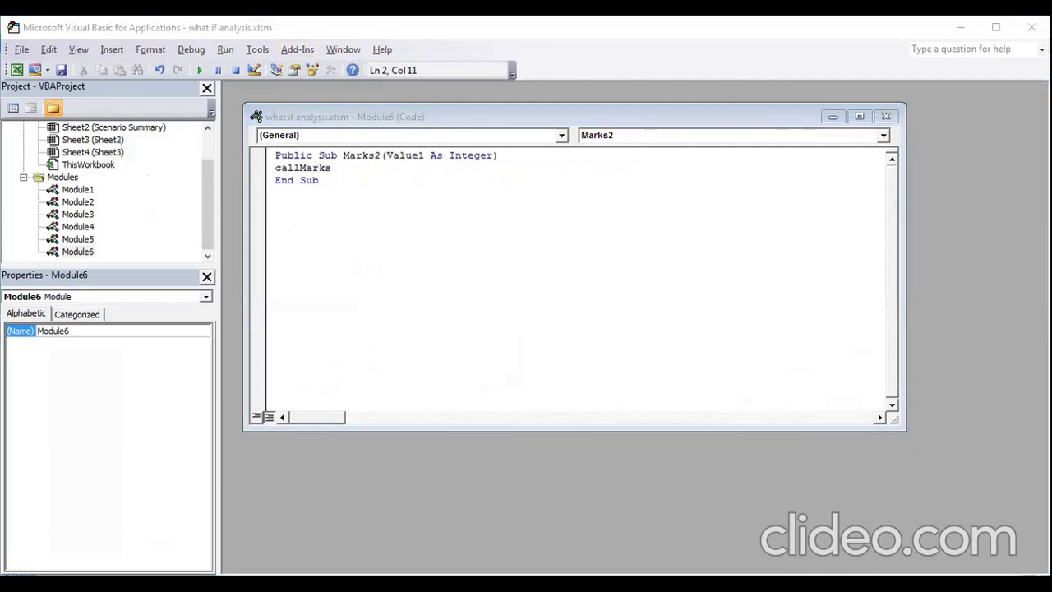
left_click(508, 274)
type("Value1")
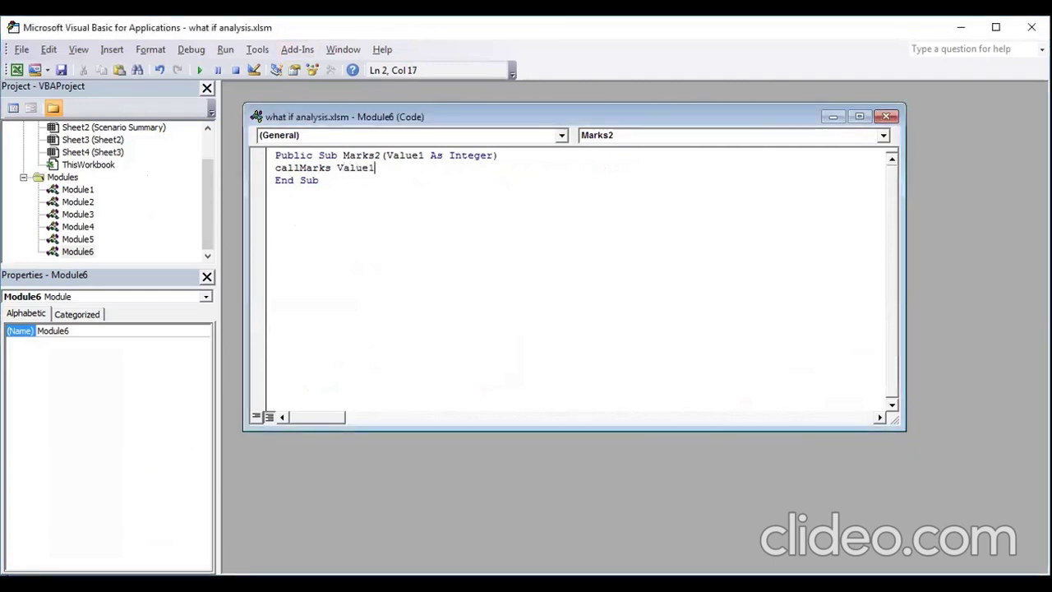
key("Return")
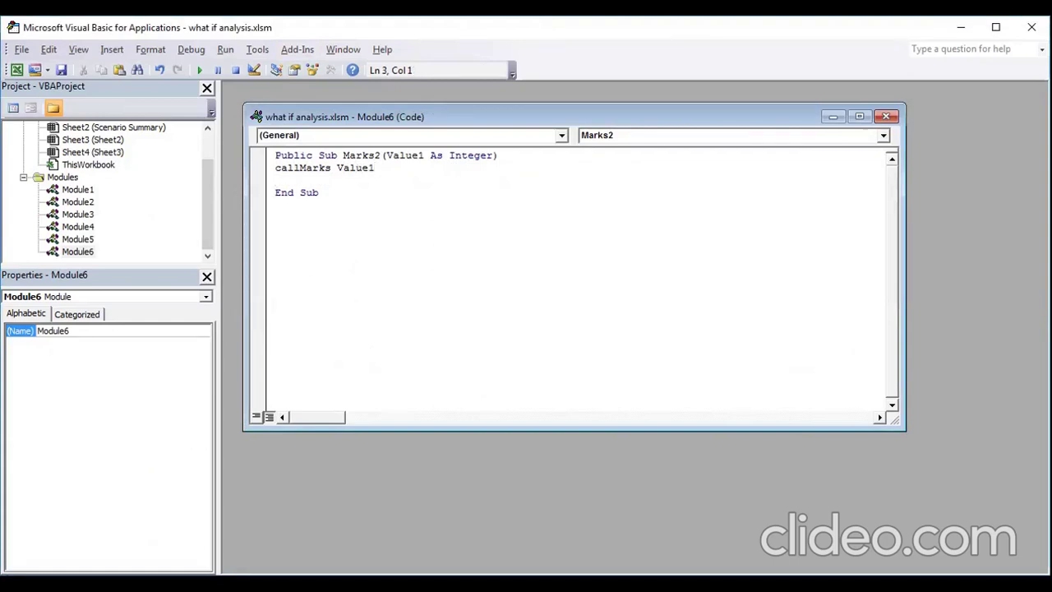
key("Delete")
left_click(338, 181)
key("Return")
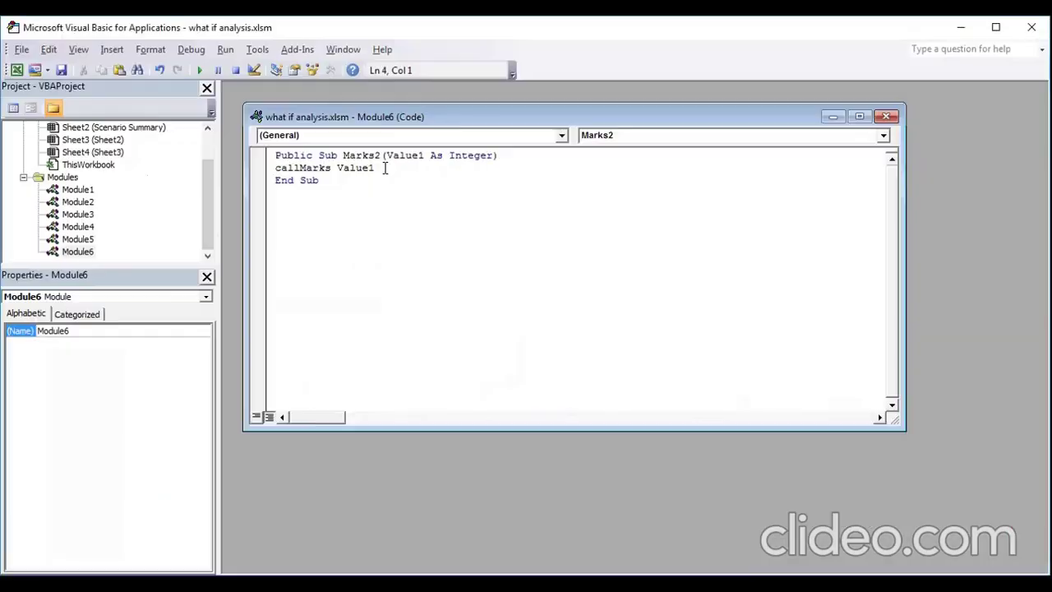
Add a MsgBox "Marks" & Value1 line after the callMarks call
left_click(375, 168)
key("Return")
type("Msgbox")
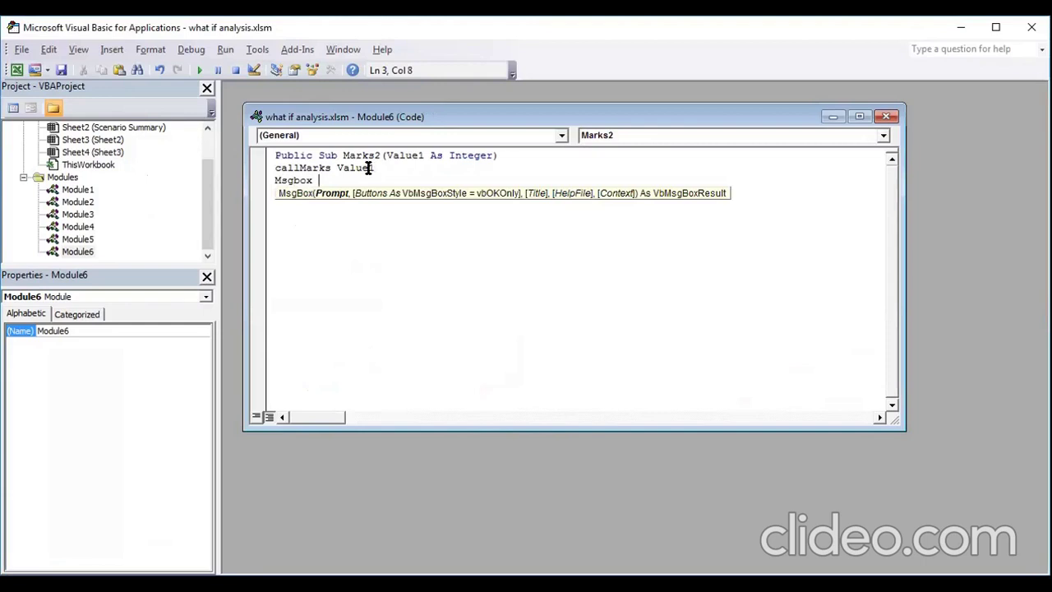
key("alt+Tab")
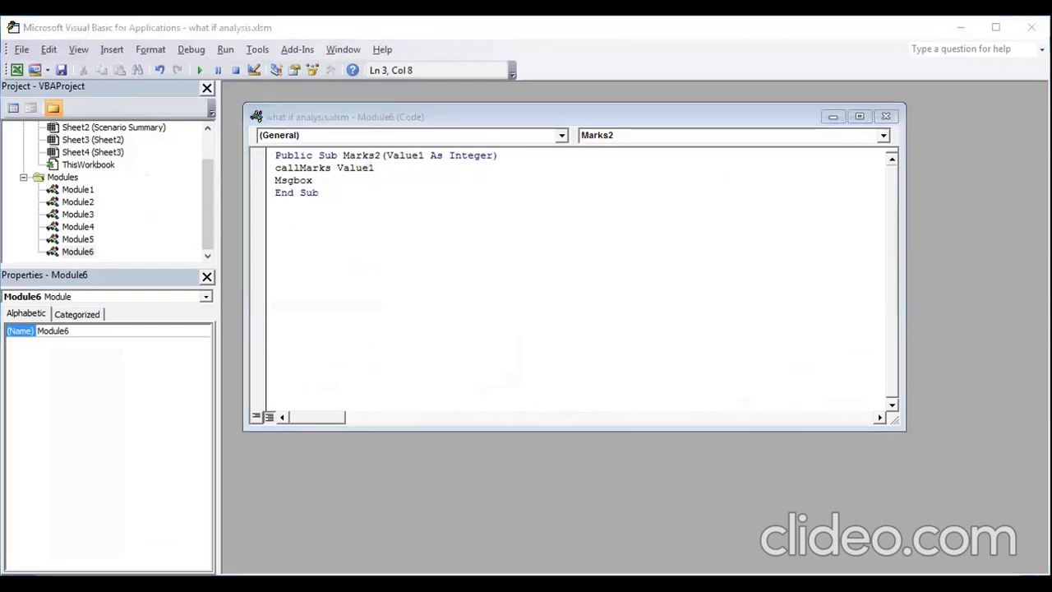
type("\"")
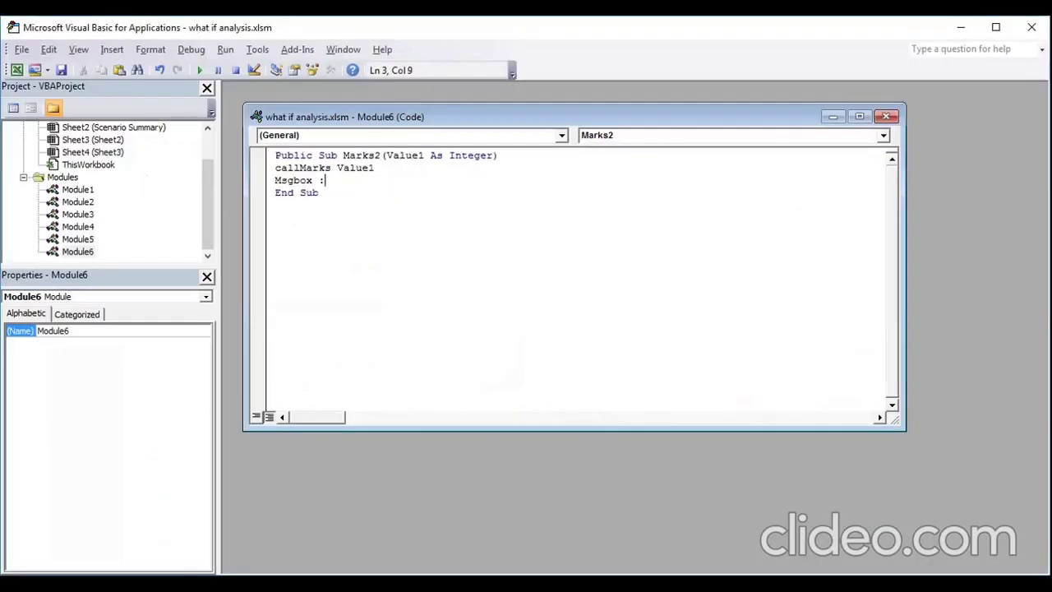
type("Mark")
key("BackSpace")
type("ks\"")
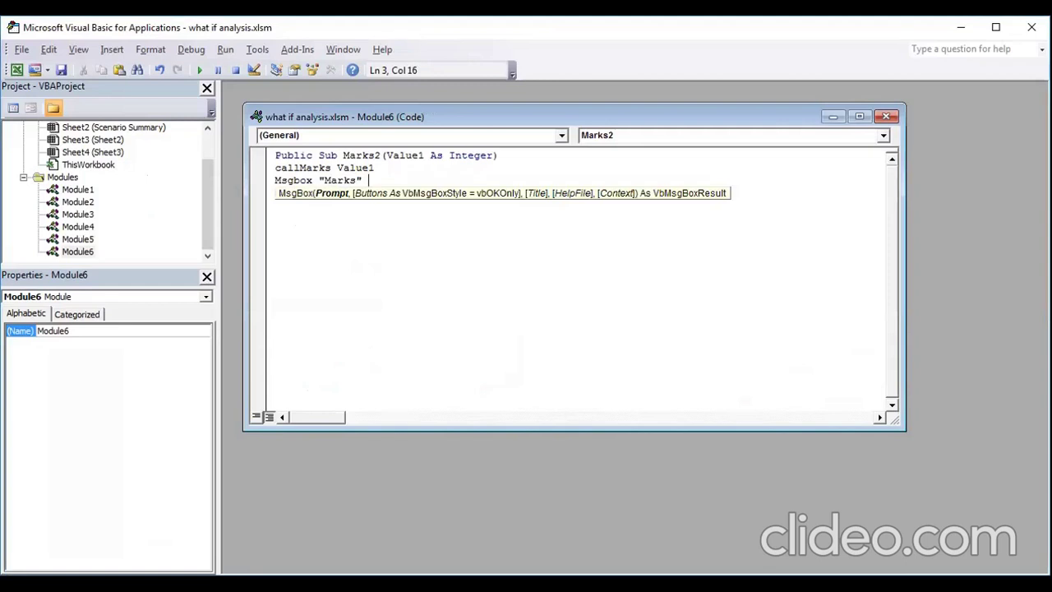
key("alt+Tab")
key("alt+Tab")
type("& Value1")
key("BackSpace")
type("1")
left_click(425, 369)
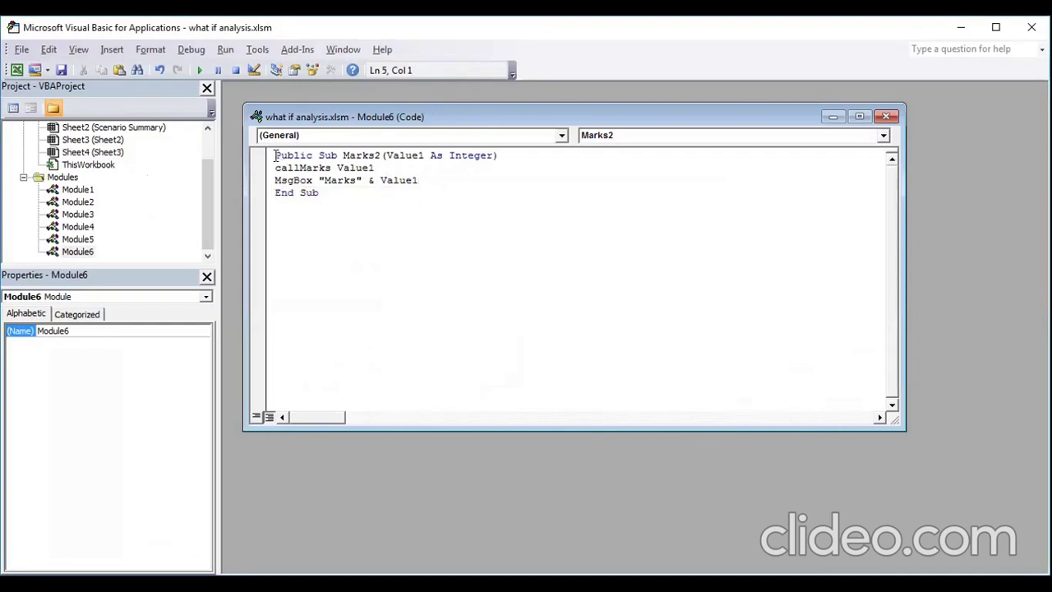
Paste a duplicate of the Marks2 procedure below it
left_click_drag(275, 155, 320, 189)
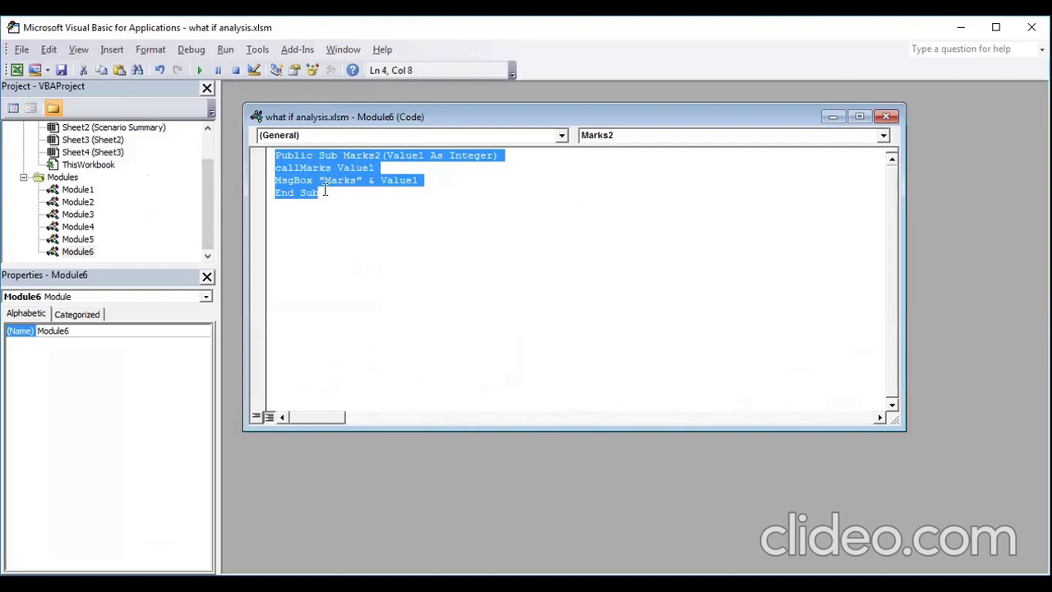
left_click(313, 207)
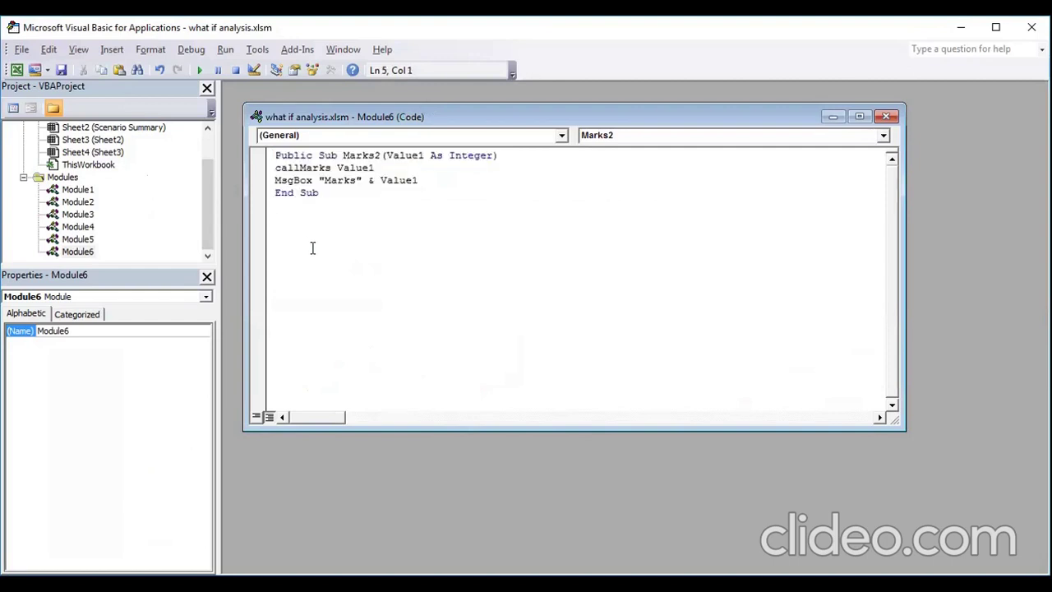
type("Public Sub Marks2(Value1 As Integer) callMarks Value1 MsgBox \"Marks\" & Value1 End Sub")
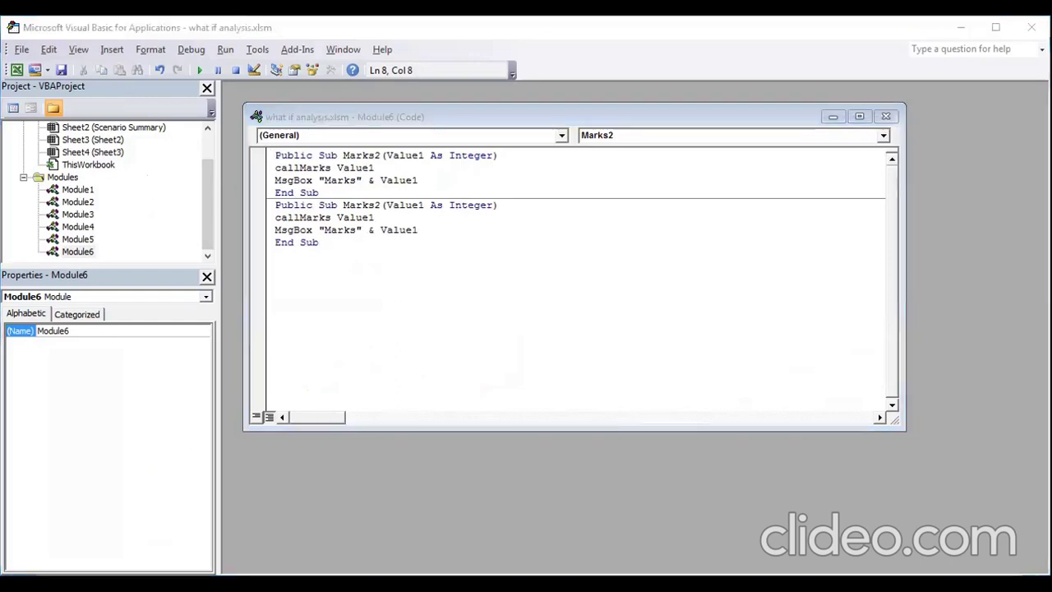
Change the copied procedure's header from Public to Private
left_click(326, 291)
left_click(295, 205)
double_click(294, 205)
type("Private")
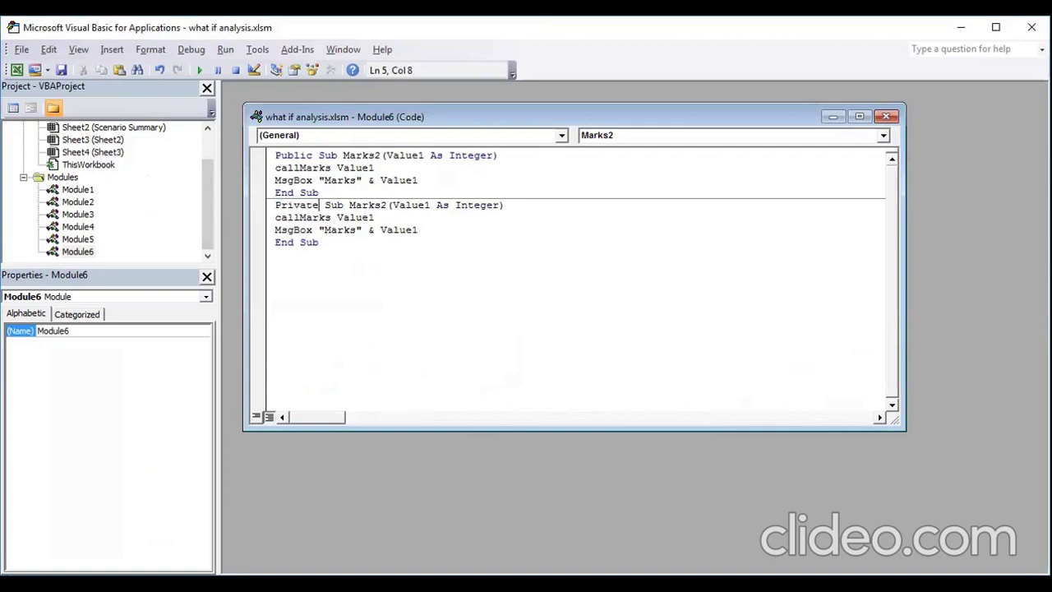
key("alt+F11")
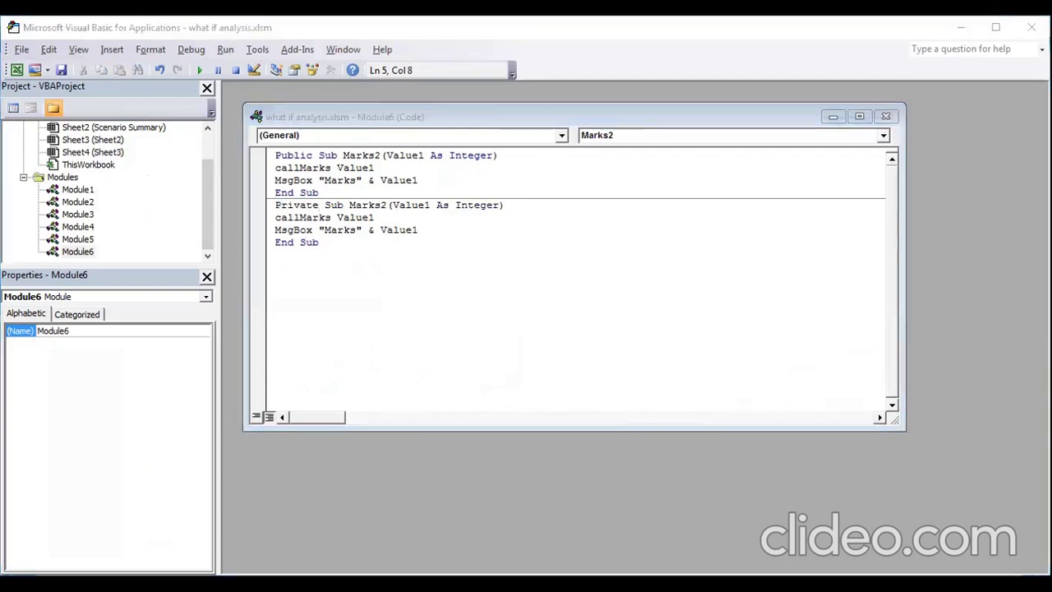
key("alt+F11")
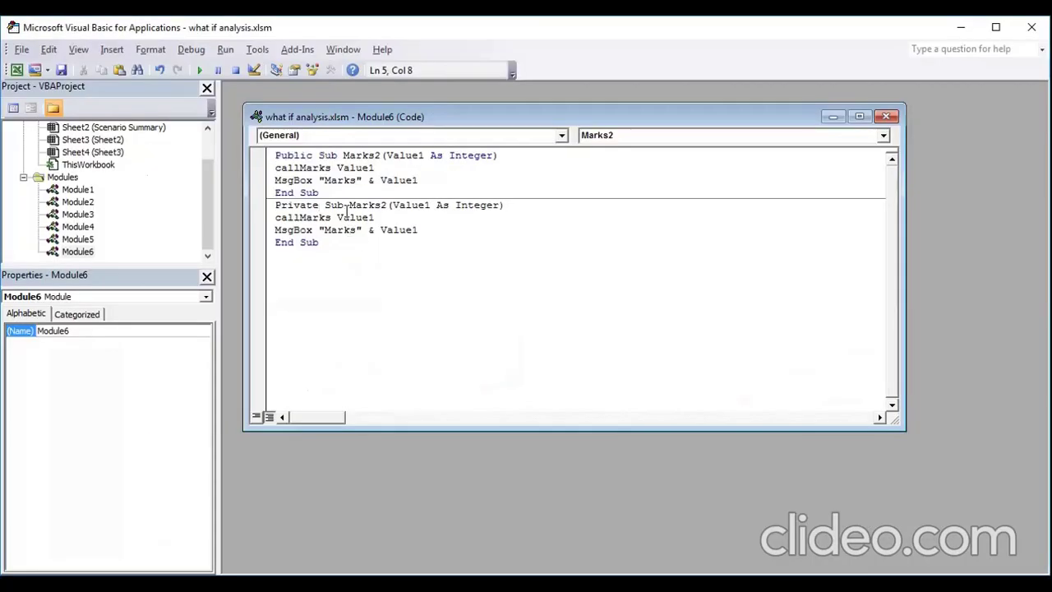
Rename the copy from Marks2 to callMarks and change its parameter to ByRef x
left_click(348, 207)
type("call")
key("Right")
key("Right")
key("Right")
key("Right")
key("Right")
key("Delete")
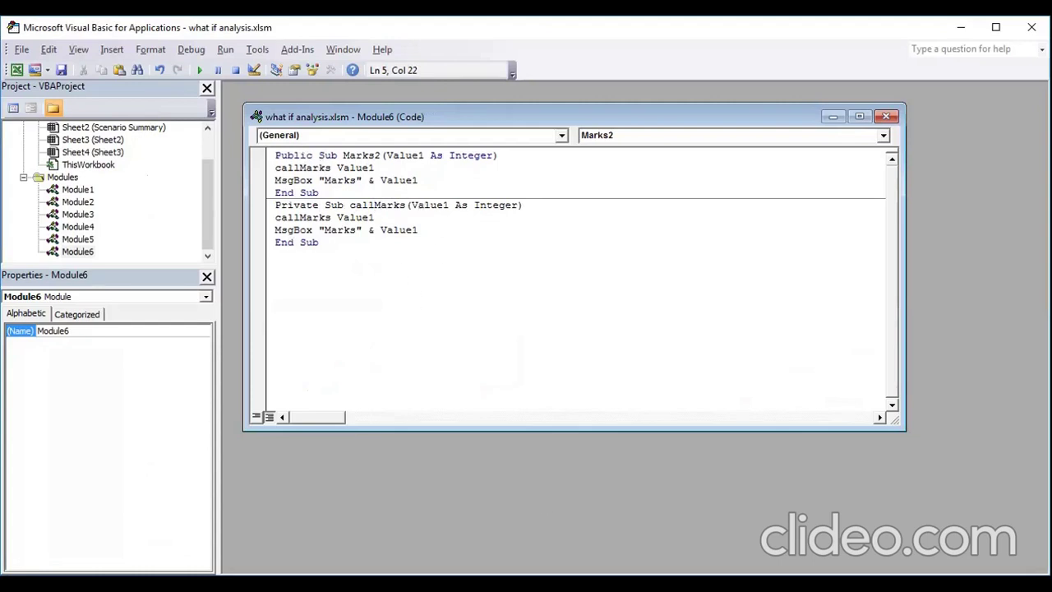
key("alt+F11")
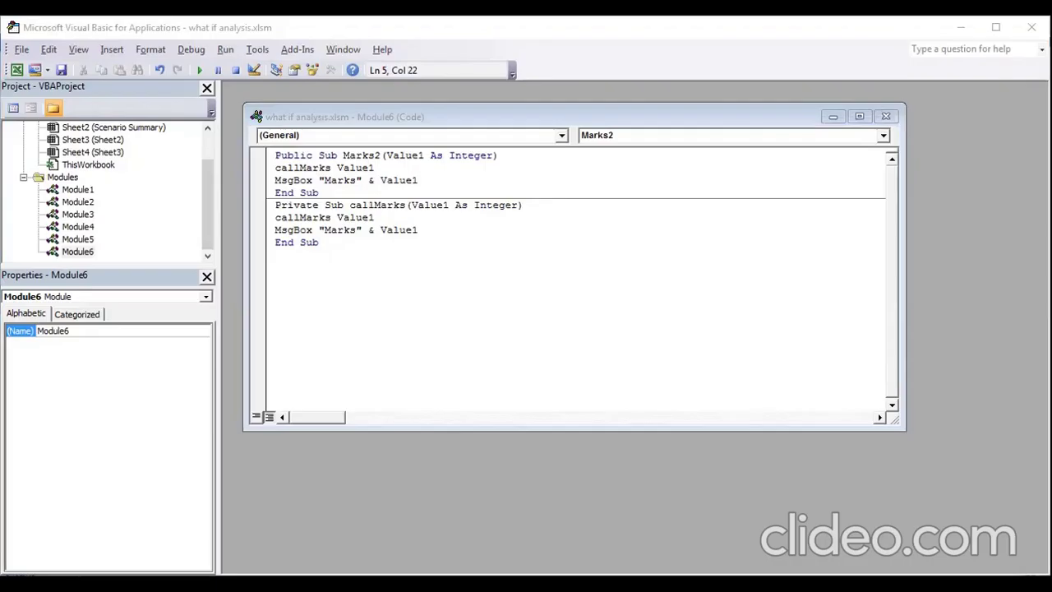
double_click(428, 204)
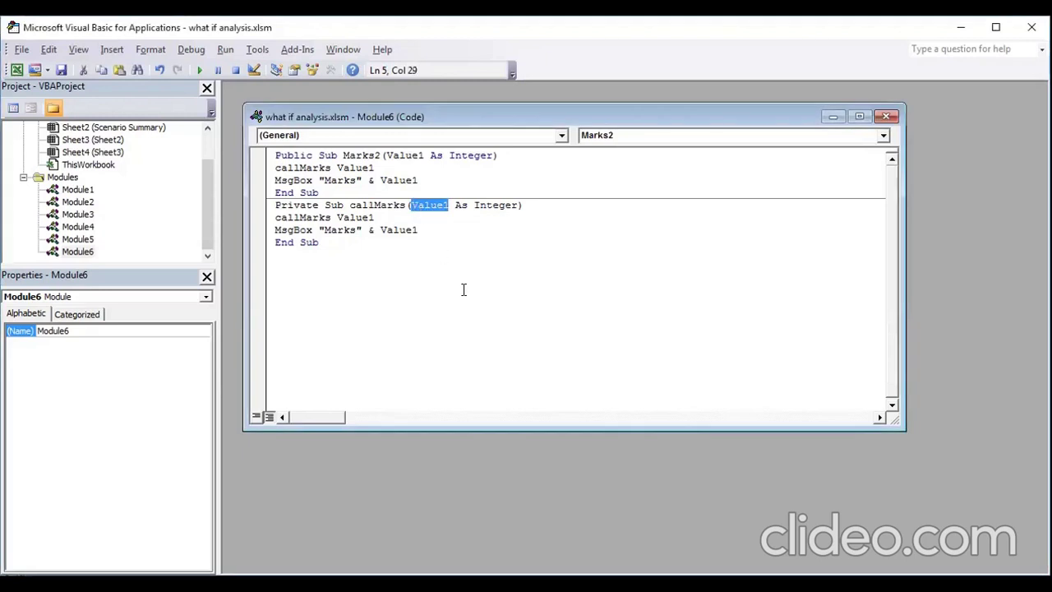
type("ByRef ")
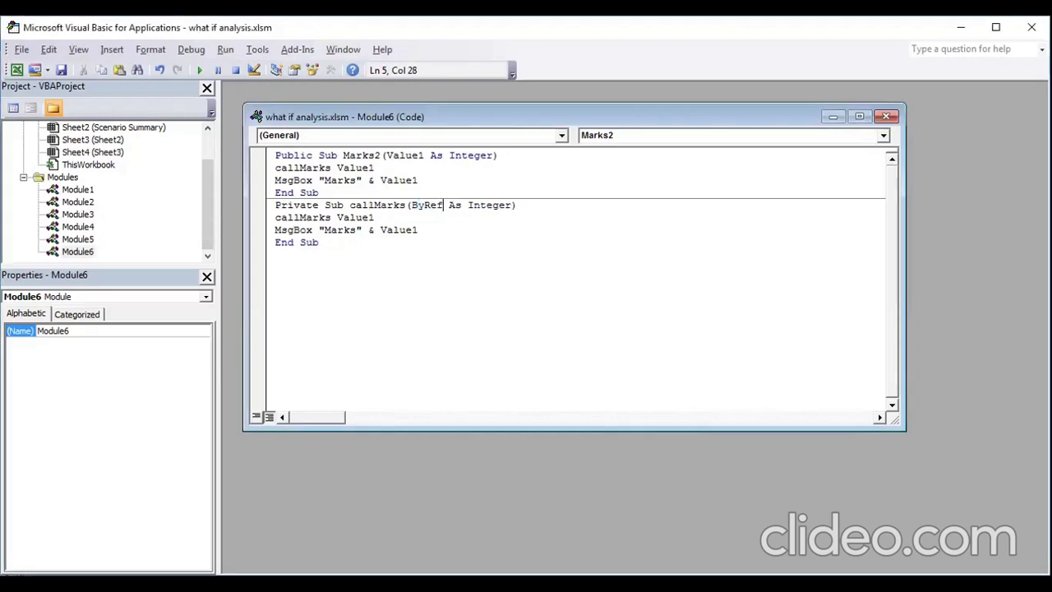
type("x")
Replace the callMarks body with the single line x = 100, deleting the old lines
mouse_move(280, 217)
left_mouse_down()
mouse_move(362, 230)
mouse_move(378, 217)
left_mouse_up()
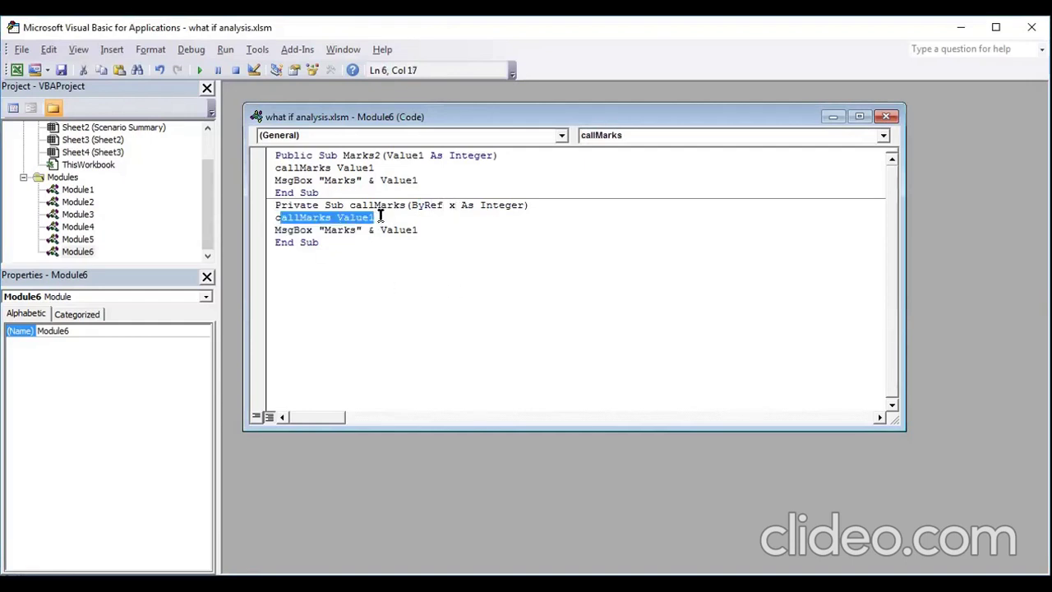
key("Delete")
key("BackSpace")
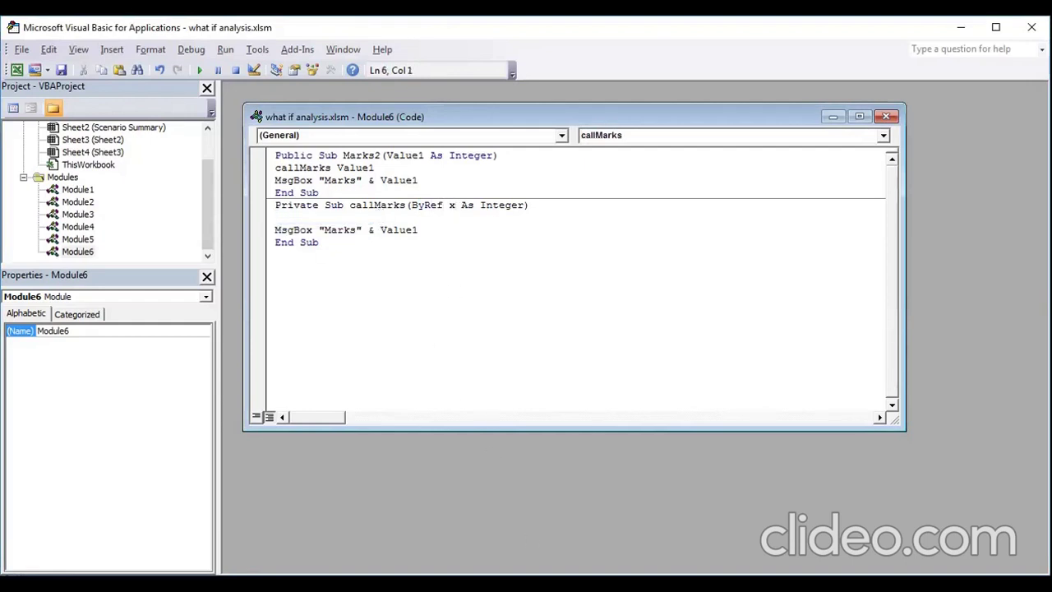
key("alt+F11")
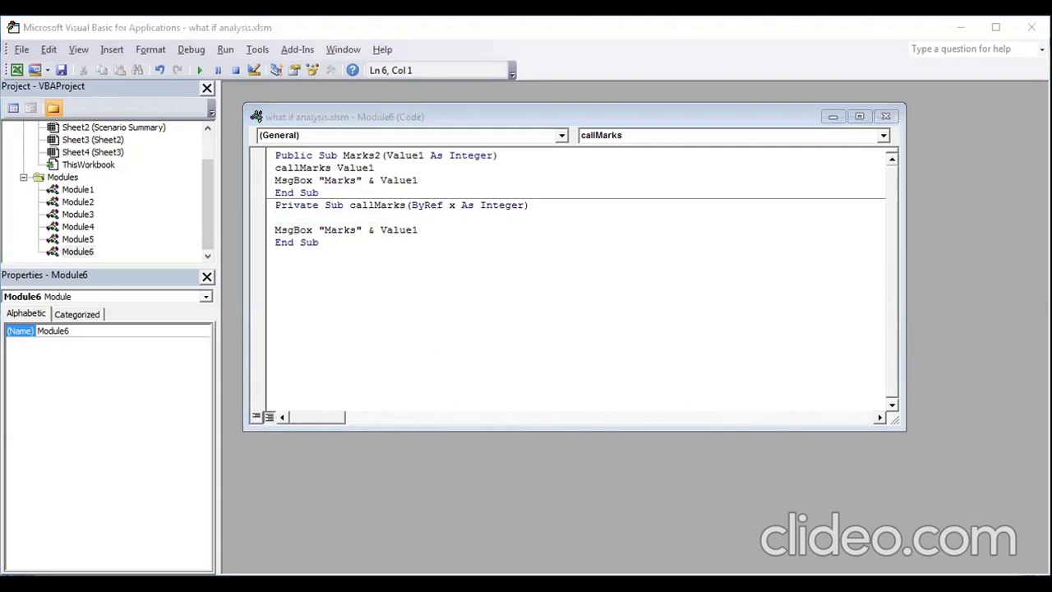
type("x=100")
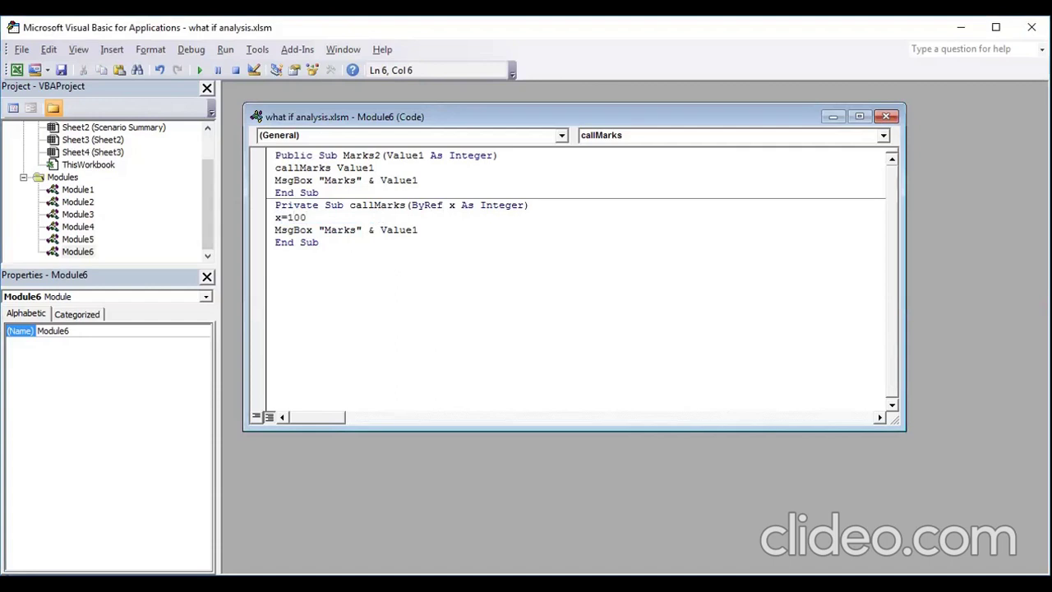
left_click(281, 231)
key("F5")
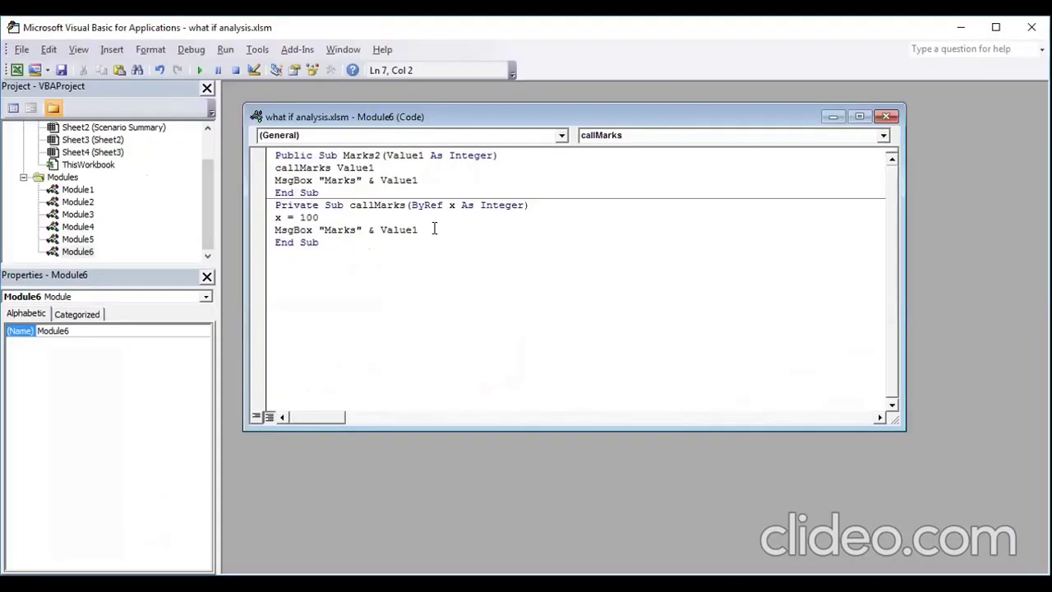
left_click_drag(419, 230, 275, 229)
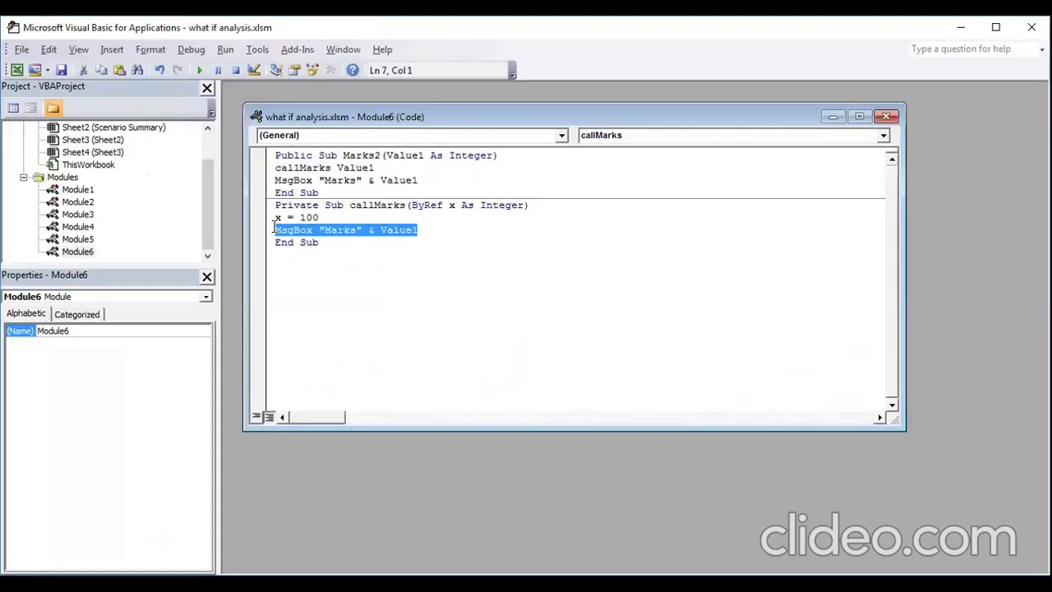
key("BackSpace")
key("BackSpace")
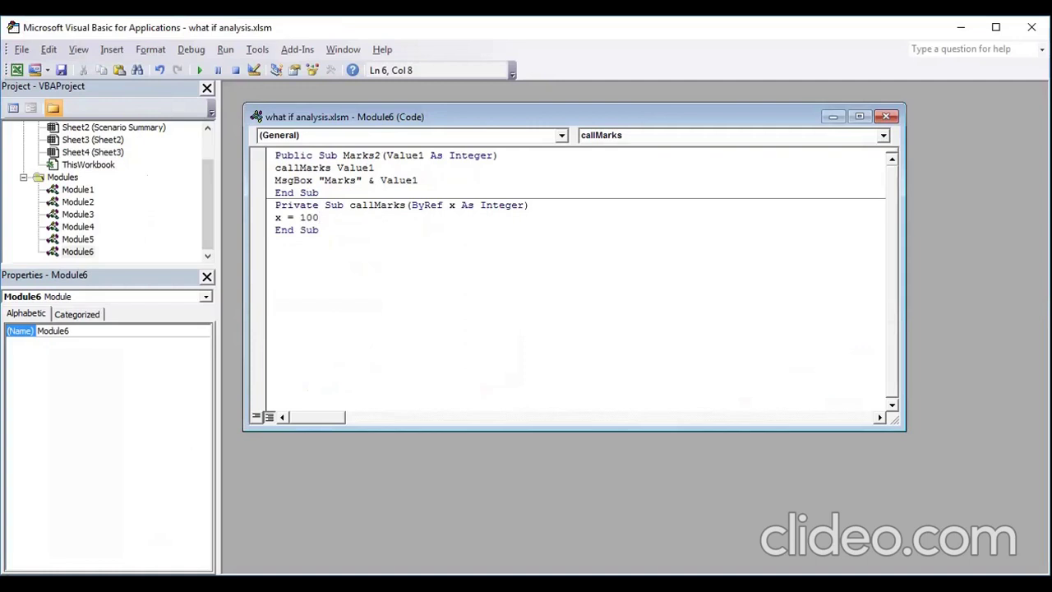
left_click(360, 282)
Save the workbook and bring up the Macro dialog listing its macros
left_click(61, 72)
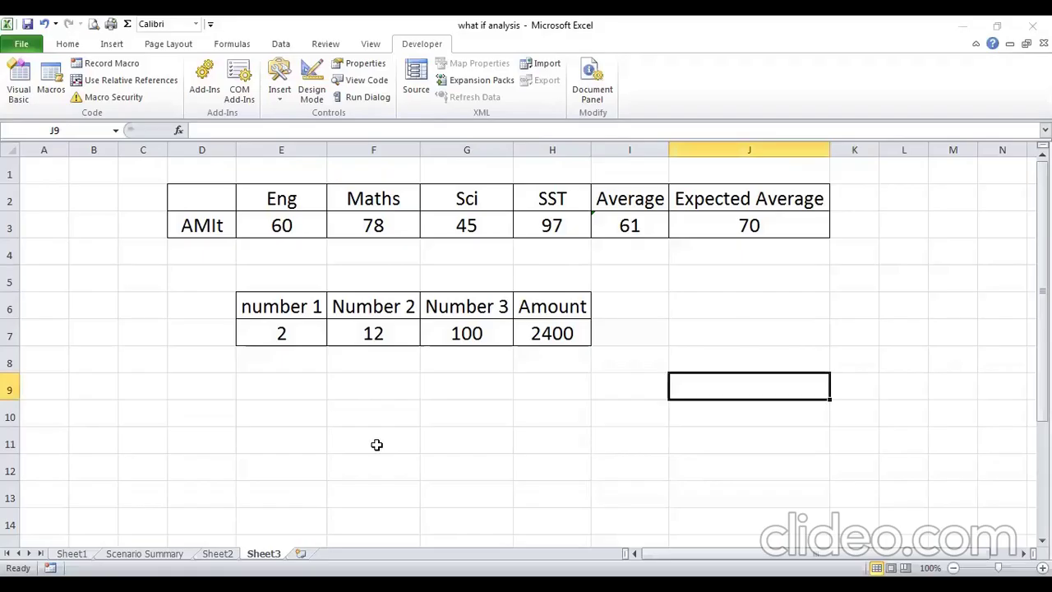
left_click(51, 83)
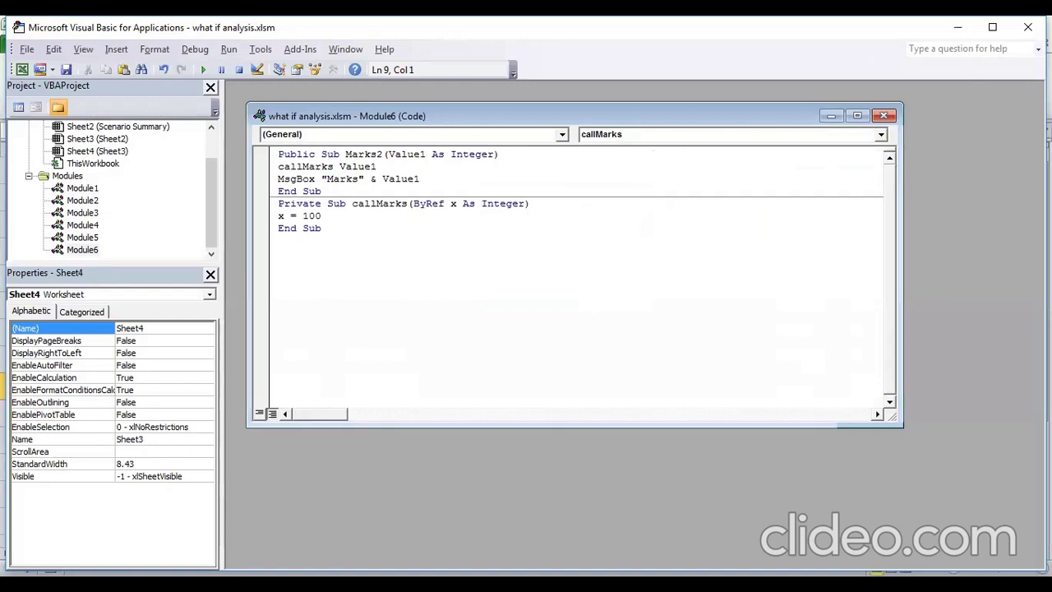
Run Marks2 with the argument 10 and close the resulting Marks100 message
key("F5")
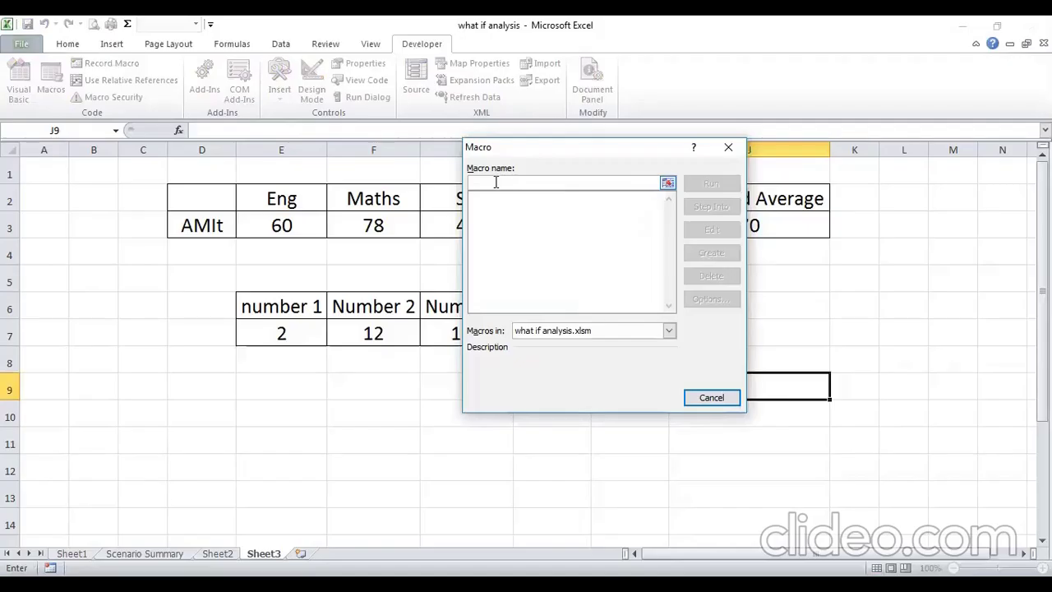
type("Mark")
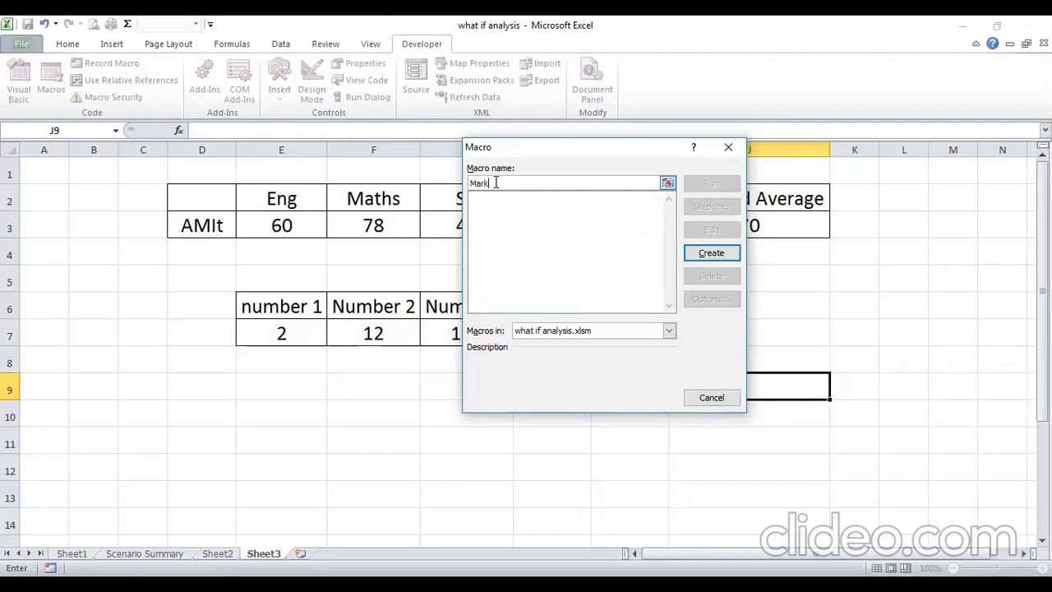
type("s")
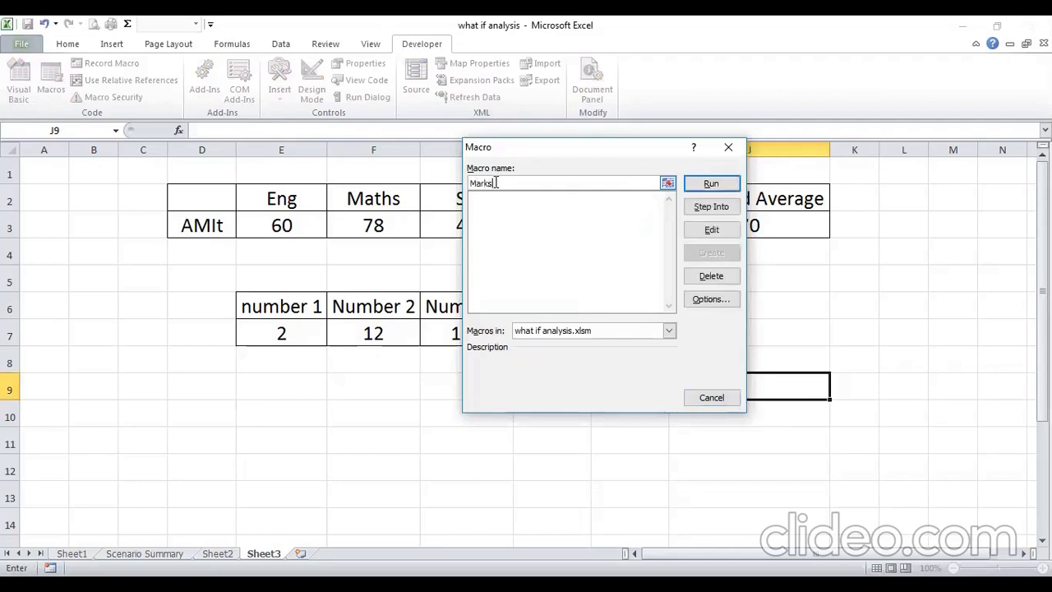
key("BackSpace")
key("BackSpace")
key("BackSpace")
key("BackSpace")
key("BackSpace")
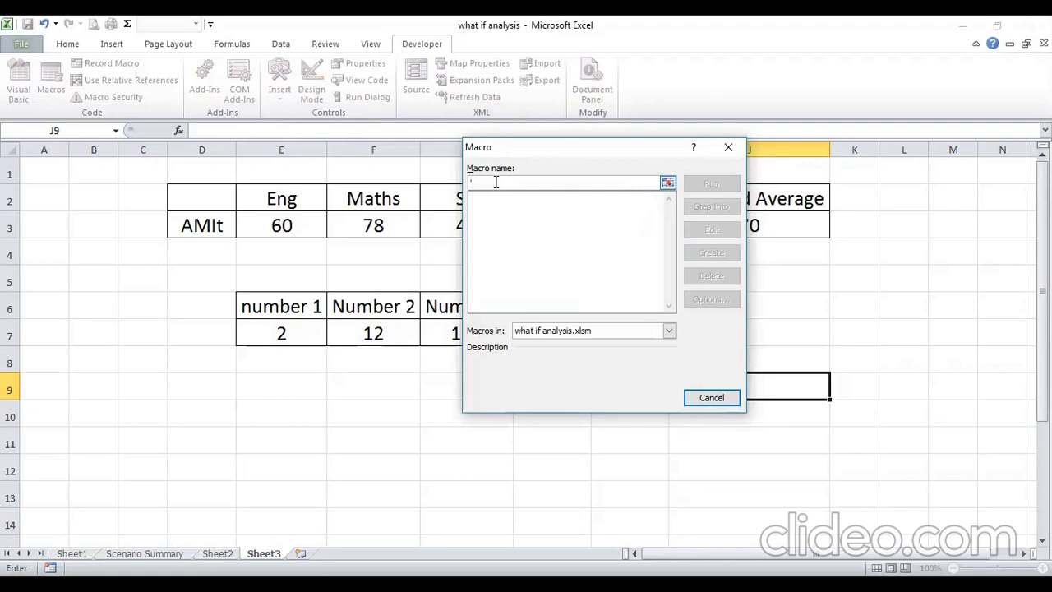
type("Marks ")
type("2 10")
type("'")
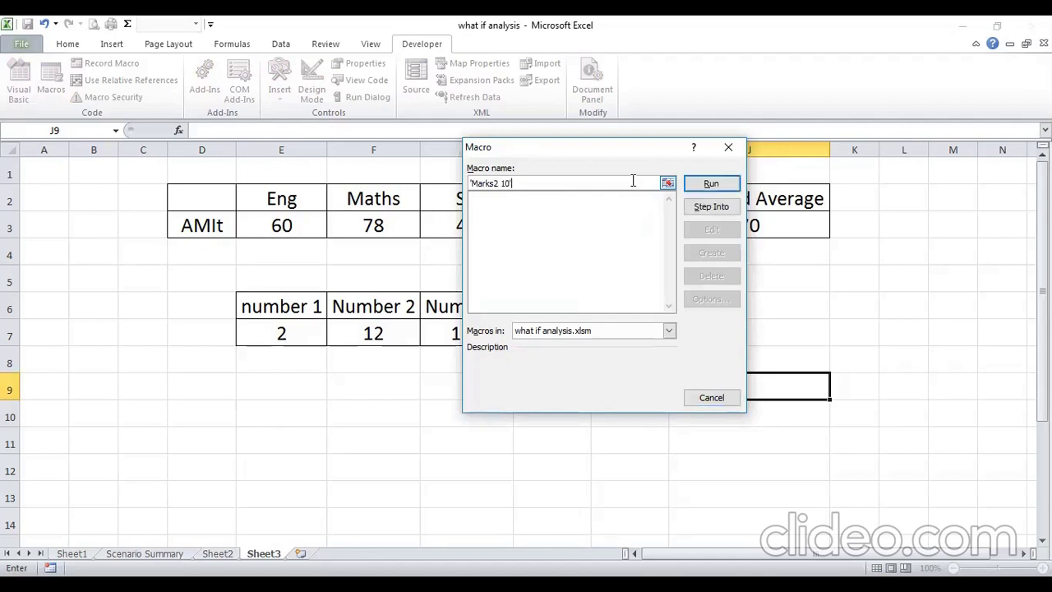
left_click(711, 184)
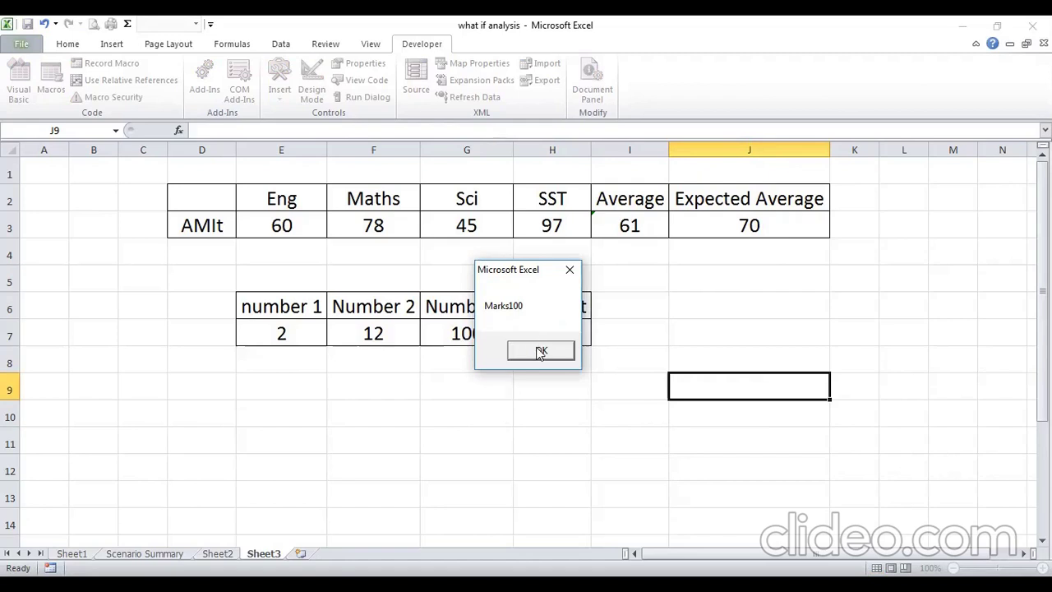
left_click(540, 351)
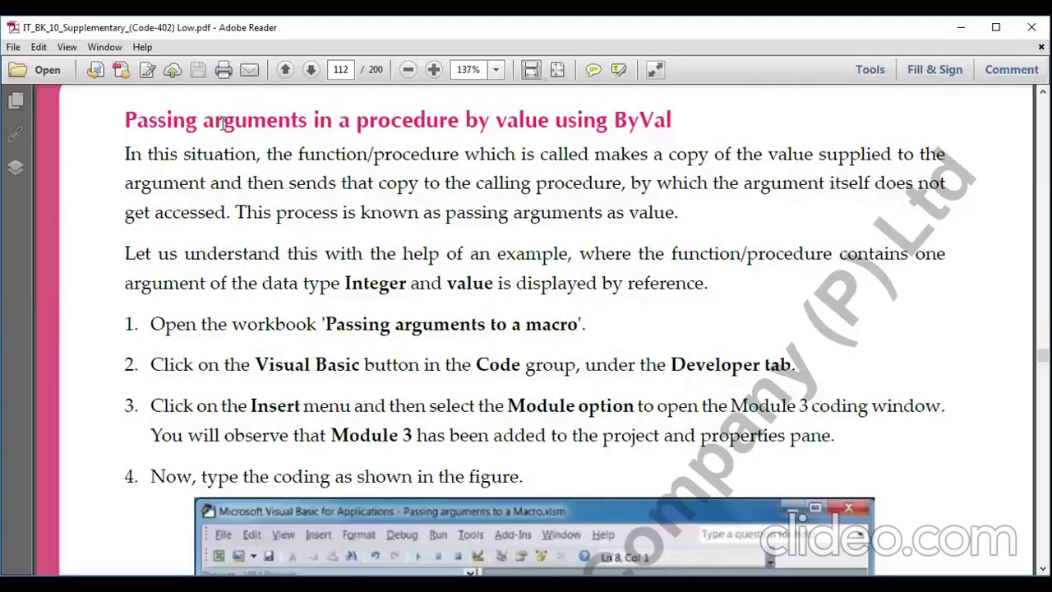
left_click_drag(125, 120, 656, 112)
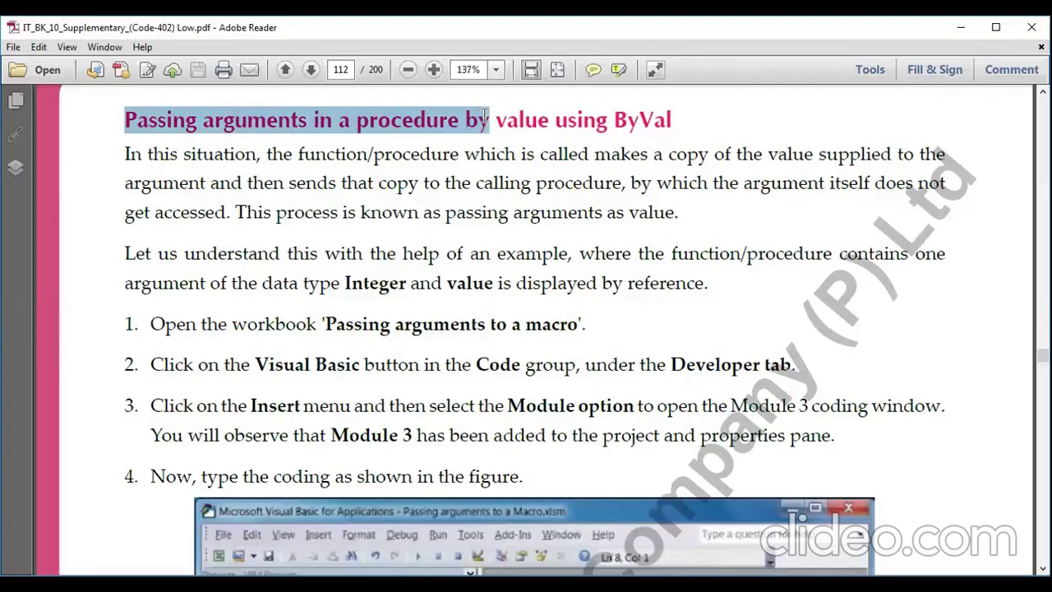
left_click(655, 115)
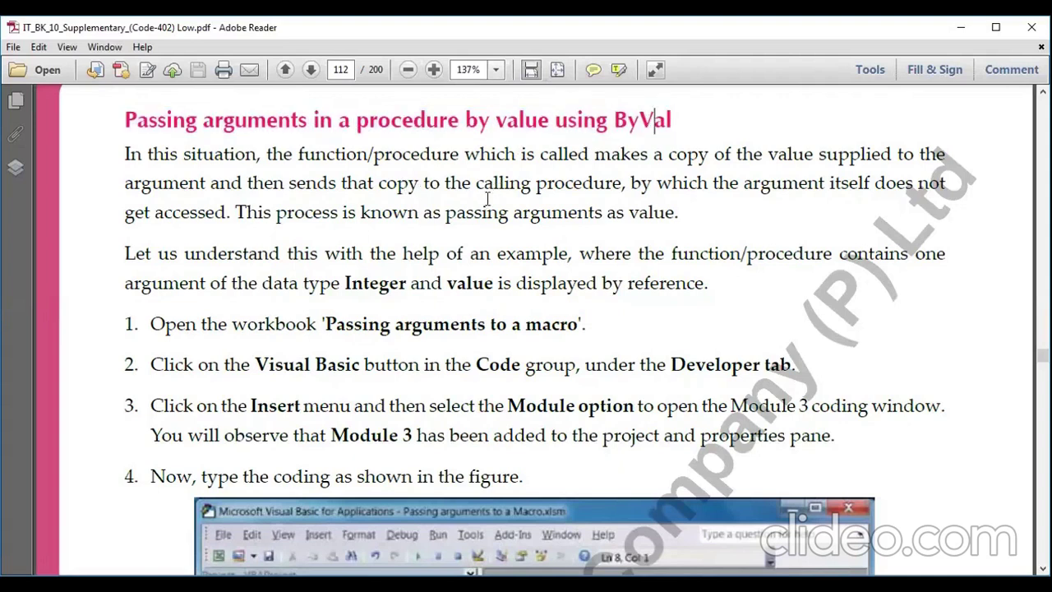
scroll(369, 209, "up", 1)
mouse_move(268, 191)
left_mouse_down()
mouse_move(810, 196)
mouse_move(794, 198)
left_mouse_up()
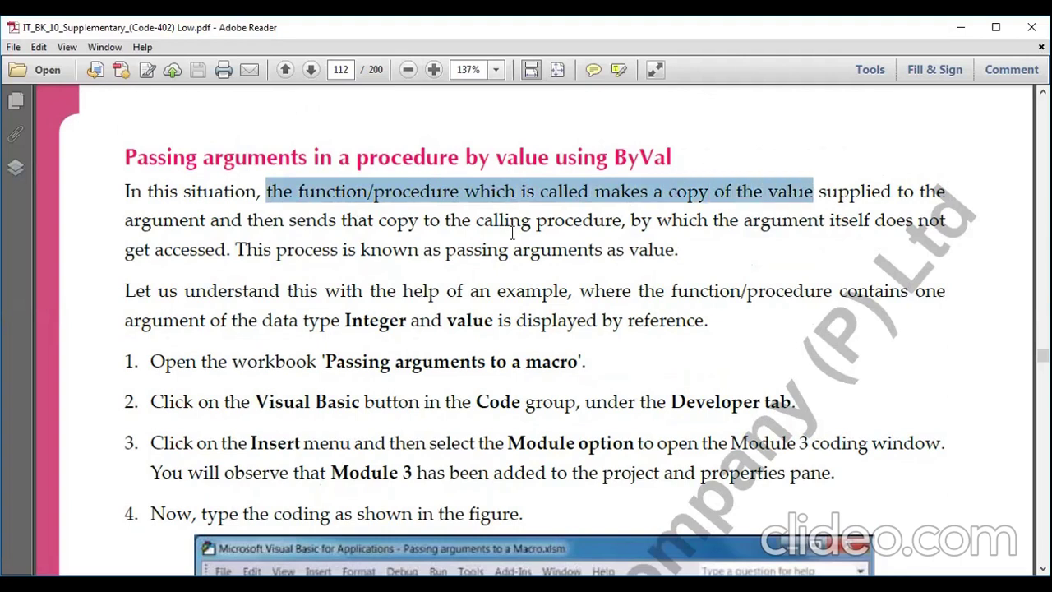
left_click(259, 245)
left_click_drag(257, 222, 608, 222)
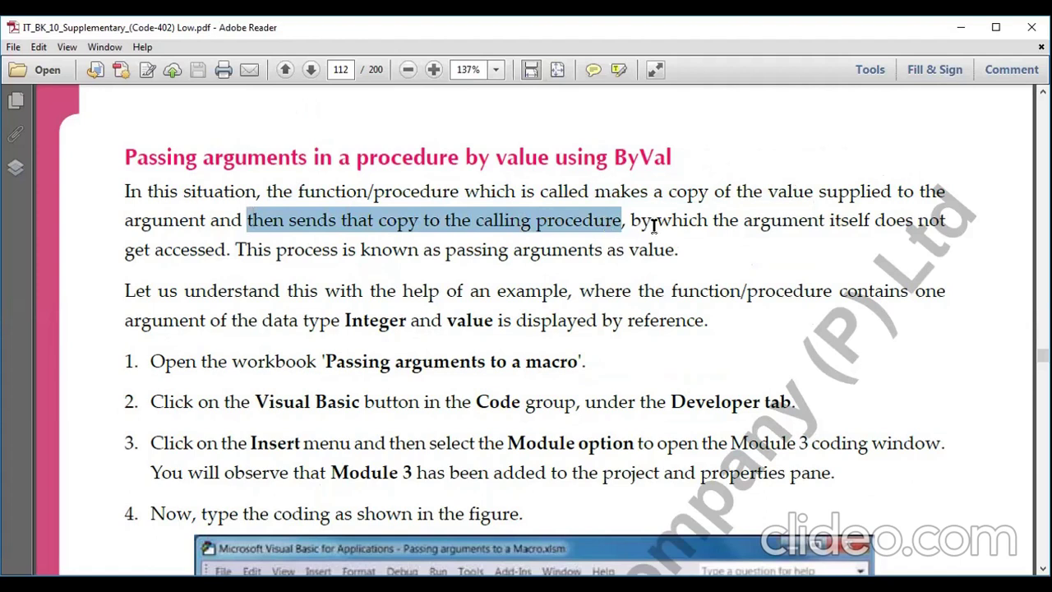
left_click(682, 220)
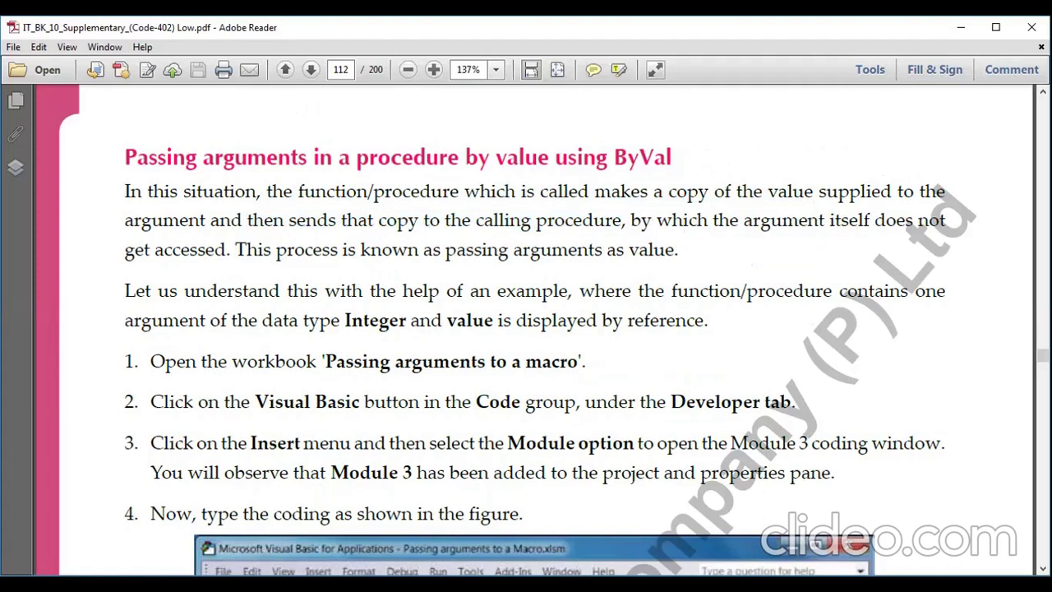
left_click(541, 249)
left_click_drag(665, 192, 850, 192)
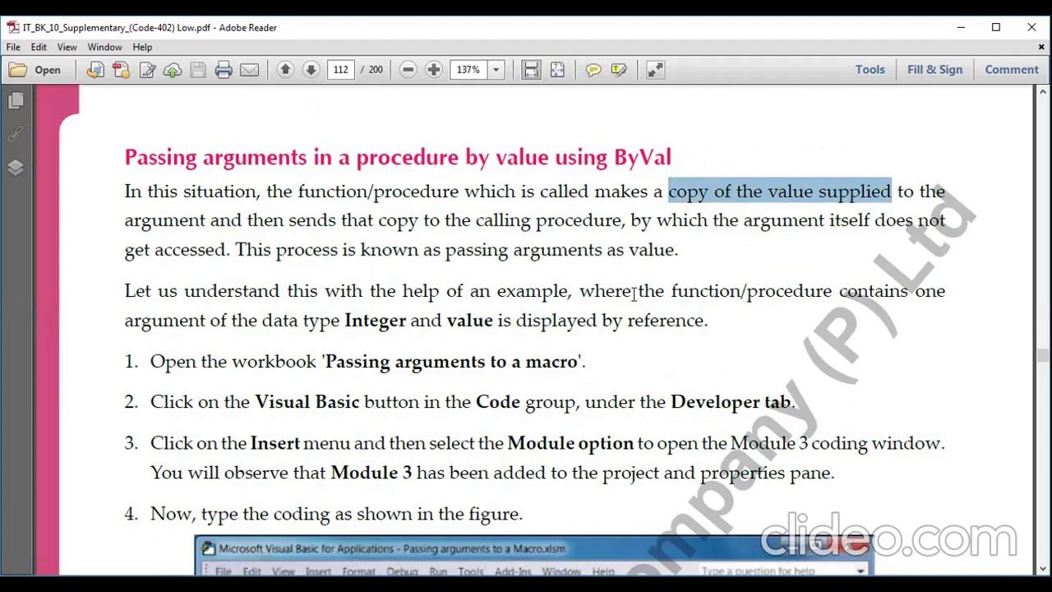
left_click_drag(446, 251, 675, 251)
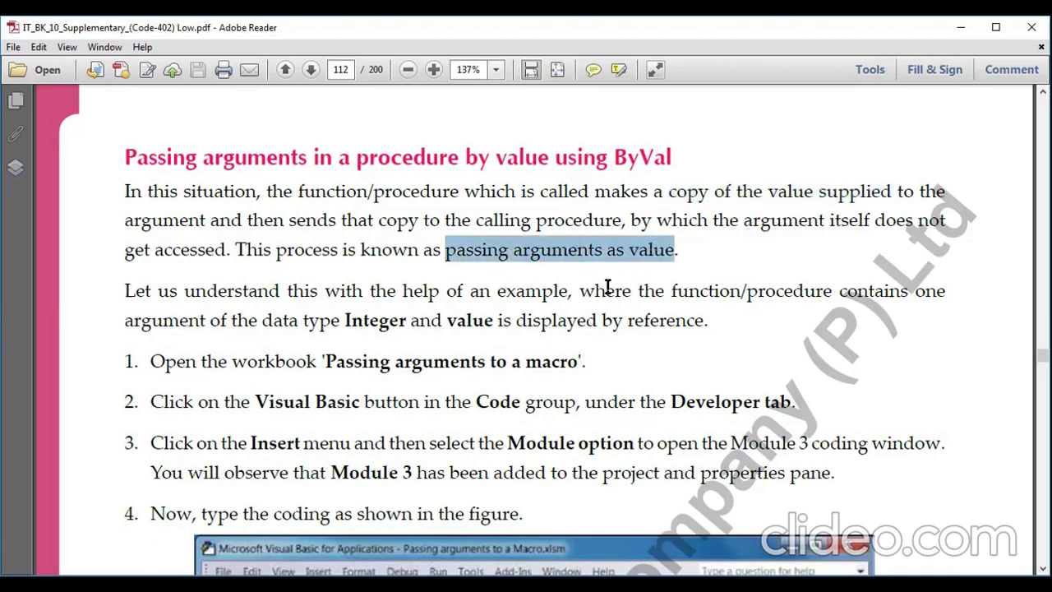
scroll(597, 305, "down", 1)
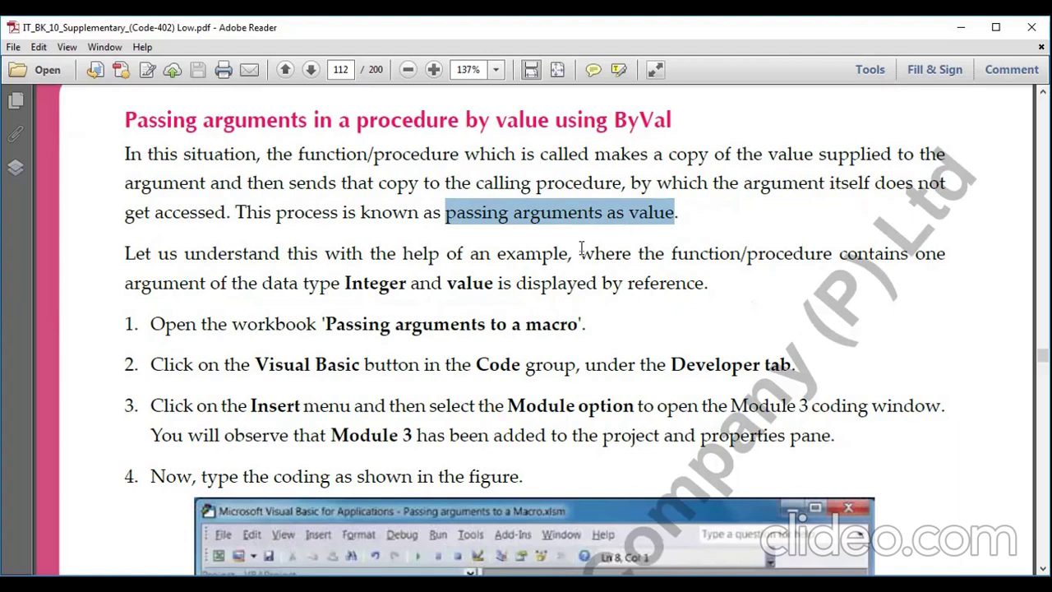
Read through page 112's ByRef example, highlighting 'Passing arguments to a macro', down to page 113
scroll(582, 248, "down", 3)
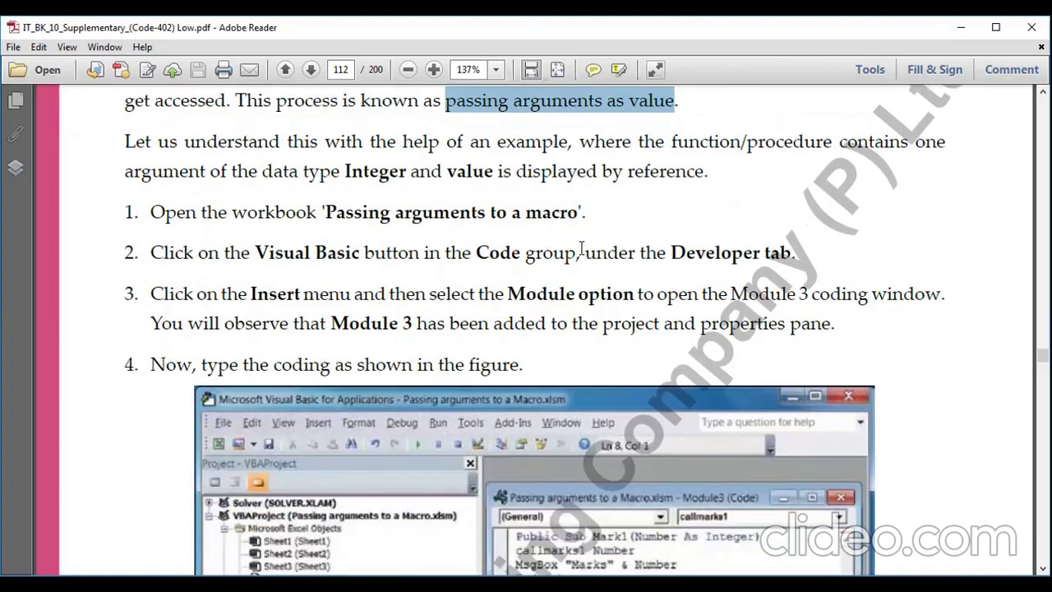
scroll(582, 249, "down", 4)
scroll(582, 249, "down", 3)
scroll(582, 248, "down", 1)
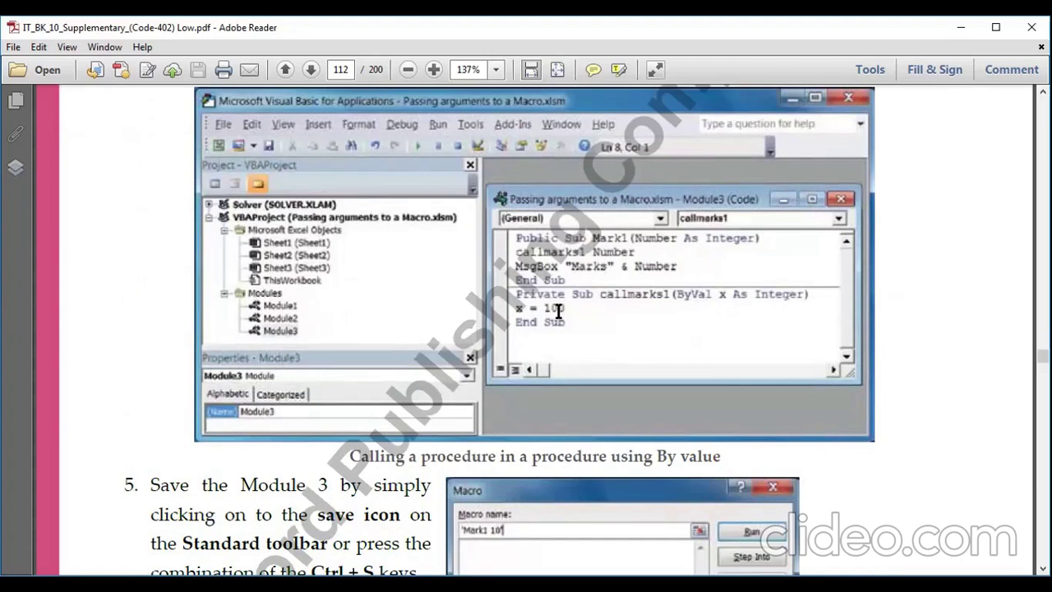
scroll(616, 342, "down", 1)
scroll(625, 348, "down", 4)
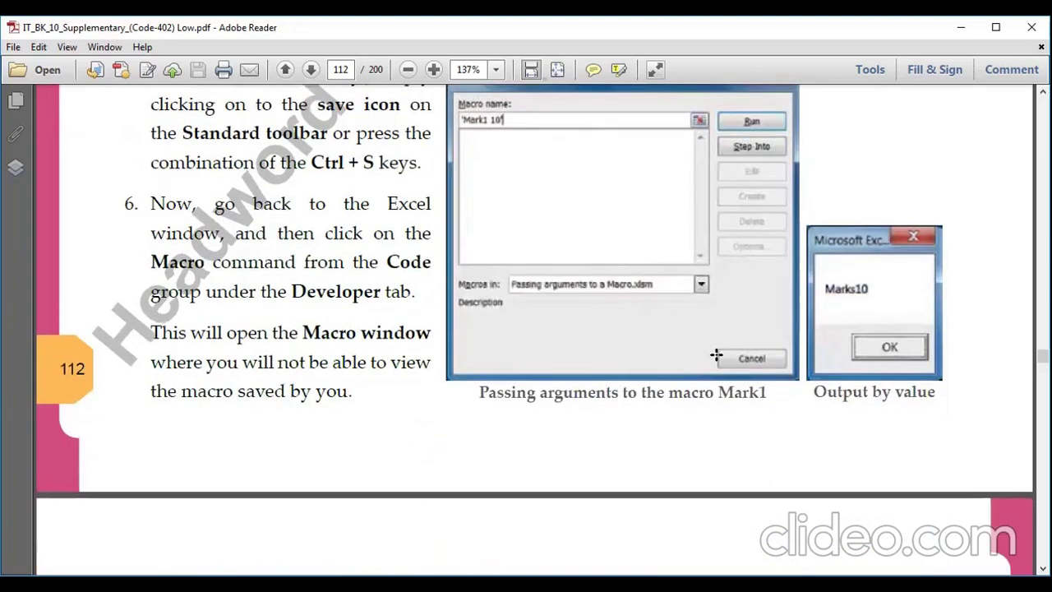
scroll(608, 305, "up", 1)
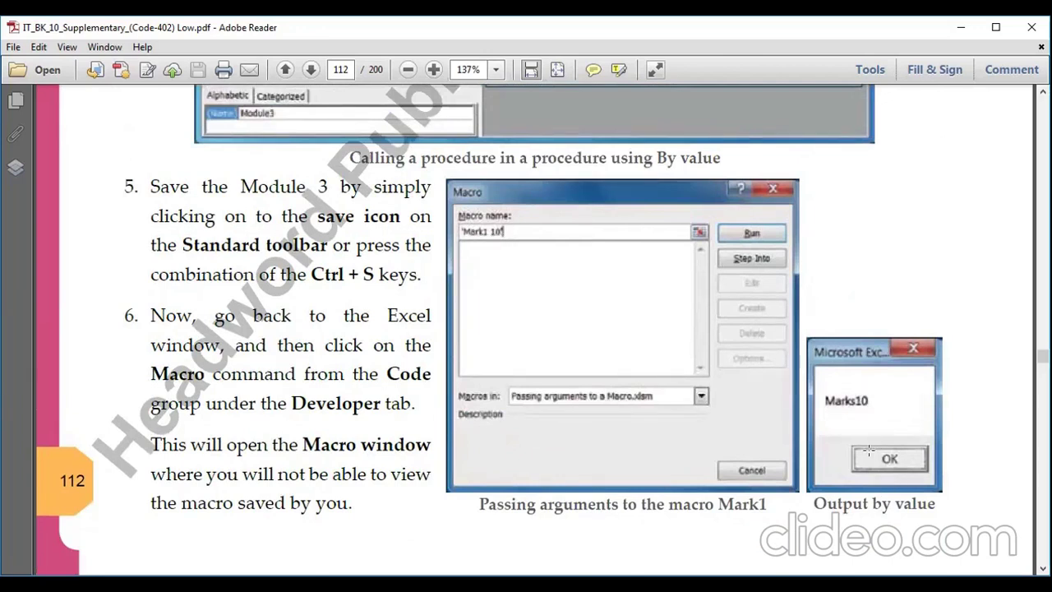
scroll(869, 450, "up", 2)
scroll(658, 411, "up", 2)
scroll(493, 370, "up", 2)
scroll(472, 364, "up", 2)
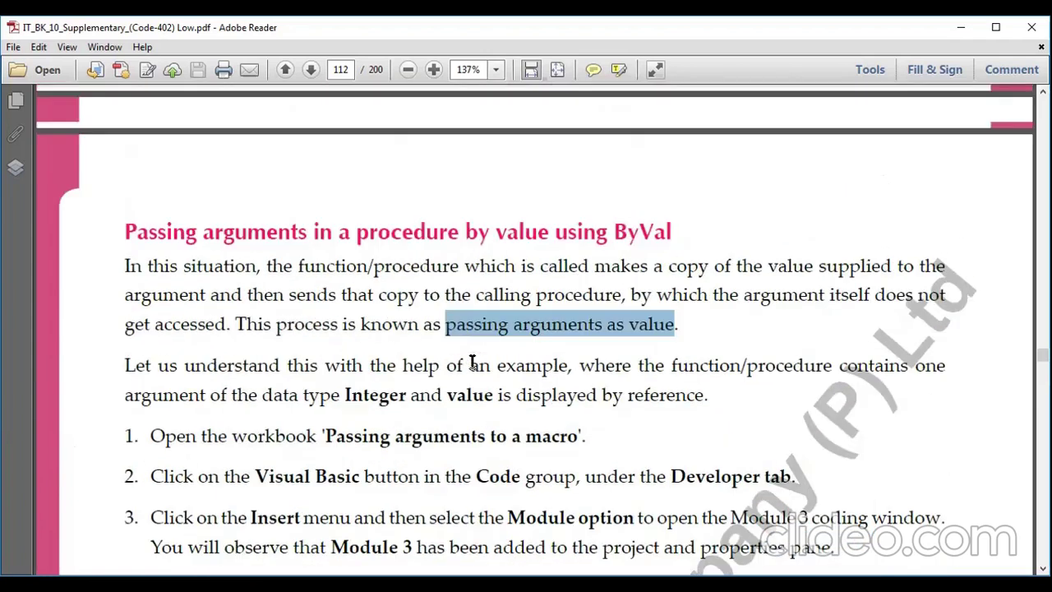
scroll(420, 362, "down", 1)
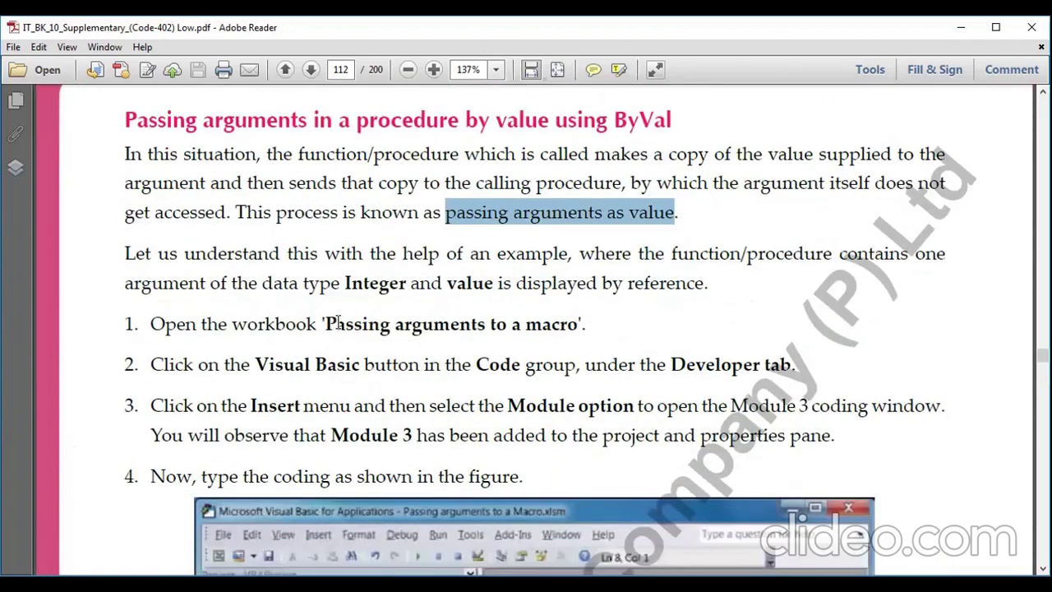
left_click_drag(326, 324, 590, 319)
scroll(590, 319, "down", 1)
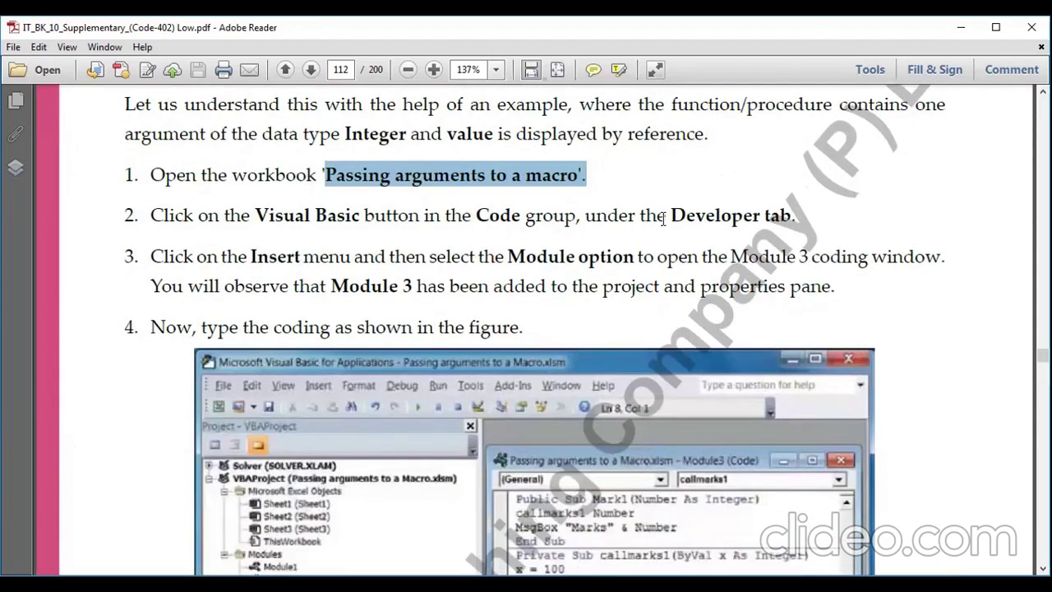
left_click_drag(256, 212, 344, 210)
scroll(518, 279, "down", 1)
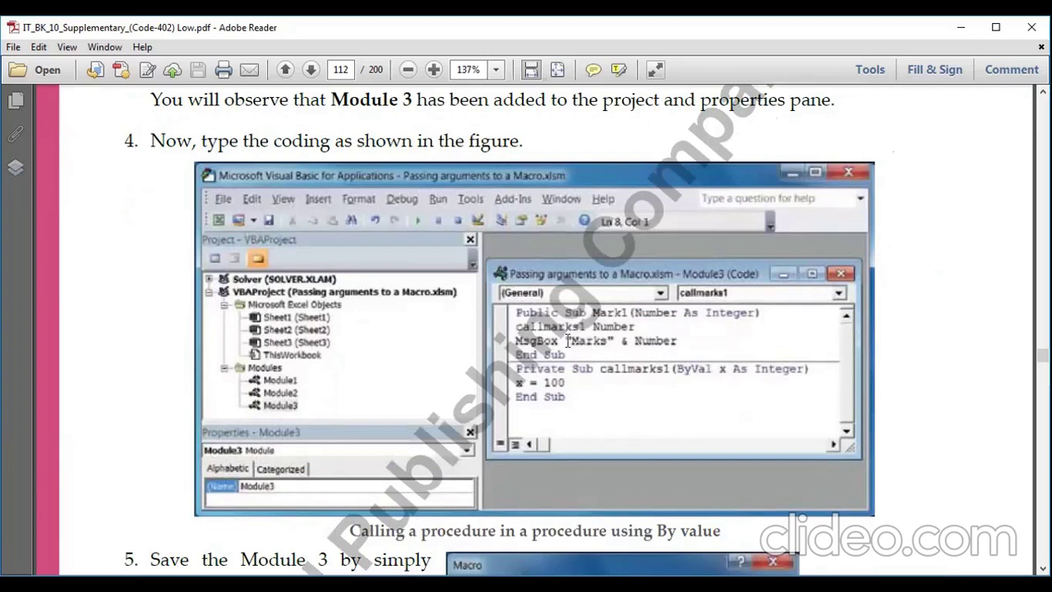
scroll(549, 337, "down", 3)
scroll(548, 337, "down", 1)
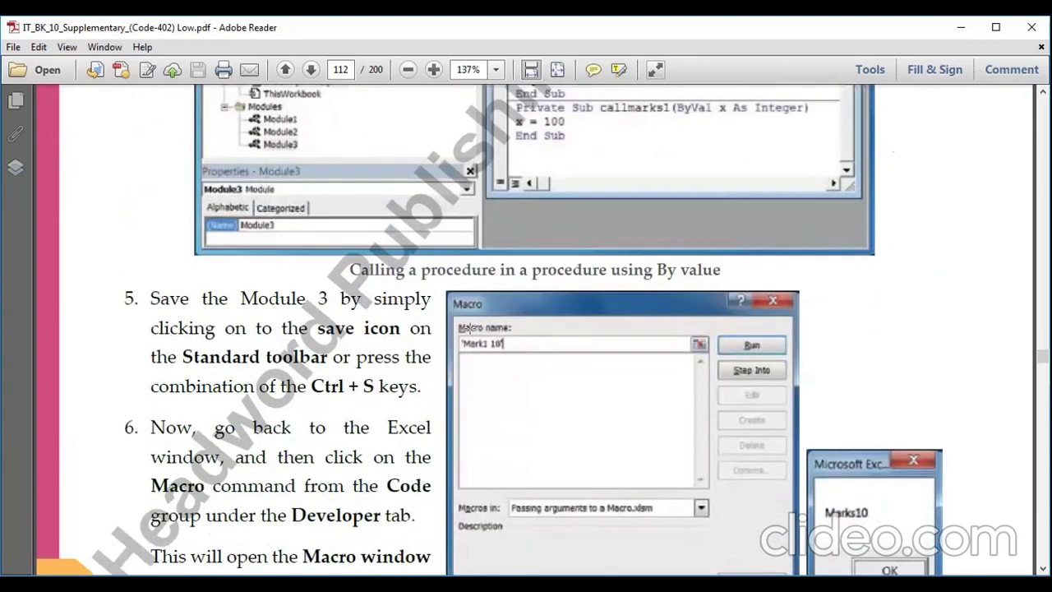
scroll(443, 333, "down", 1)
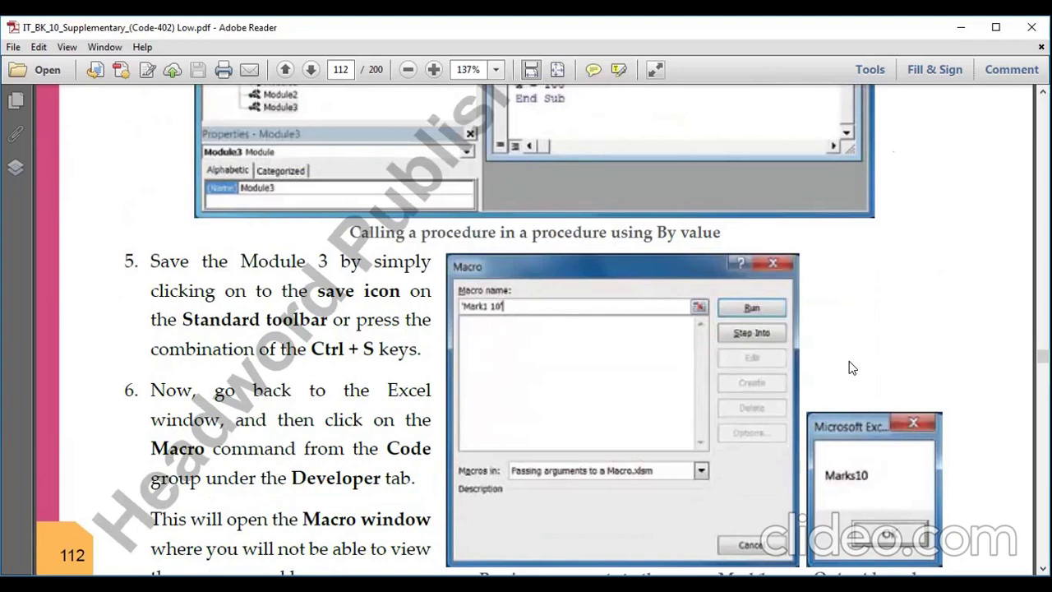
scroll(849, 361, "down", 2)
scroll(822, 357, "down", 2)
scroll(767, 352, "down", 5)
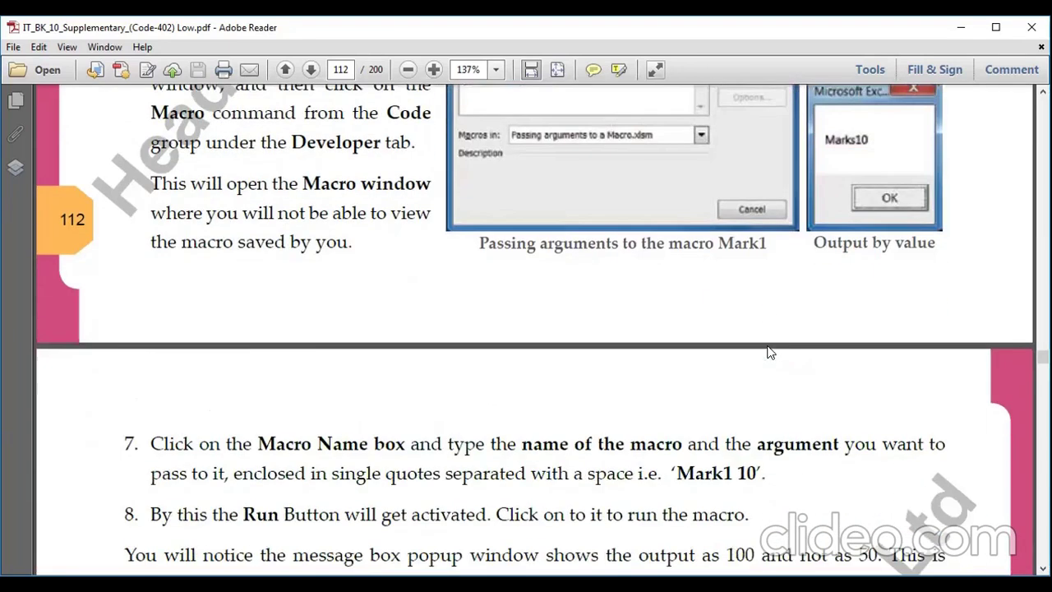
scroll(768, 352, "down", 4)
scroll(766, 345, "down", 4)
scroll(766, 346, "down", 3)
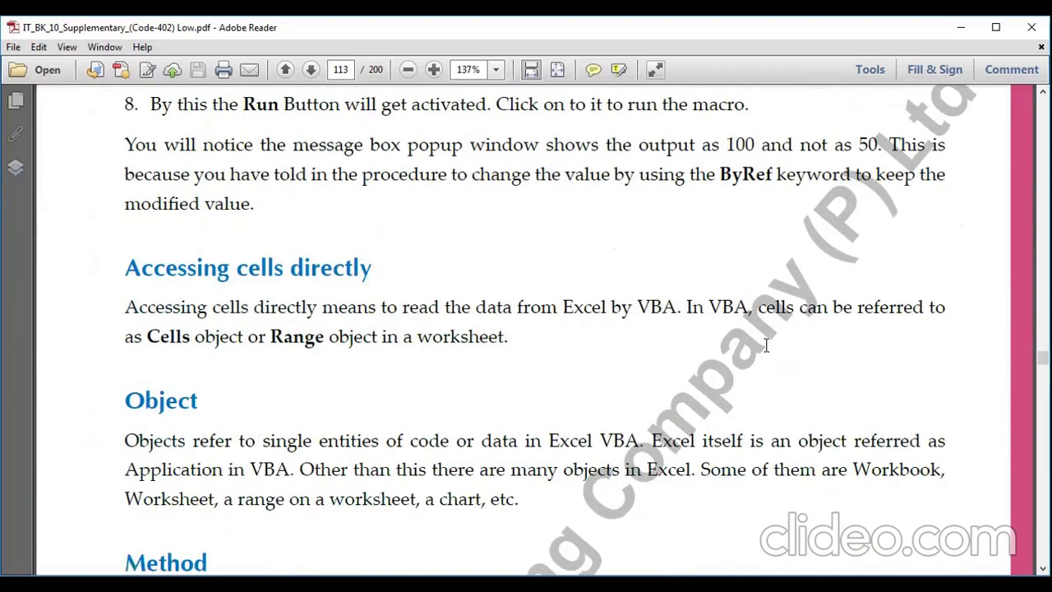
scroll(766, 345, "down", 2)
scroll(767, 345, "down", 1)
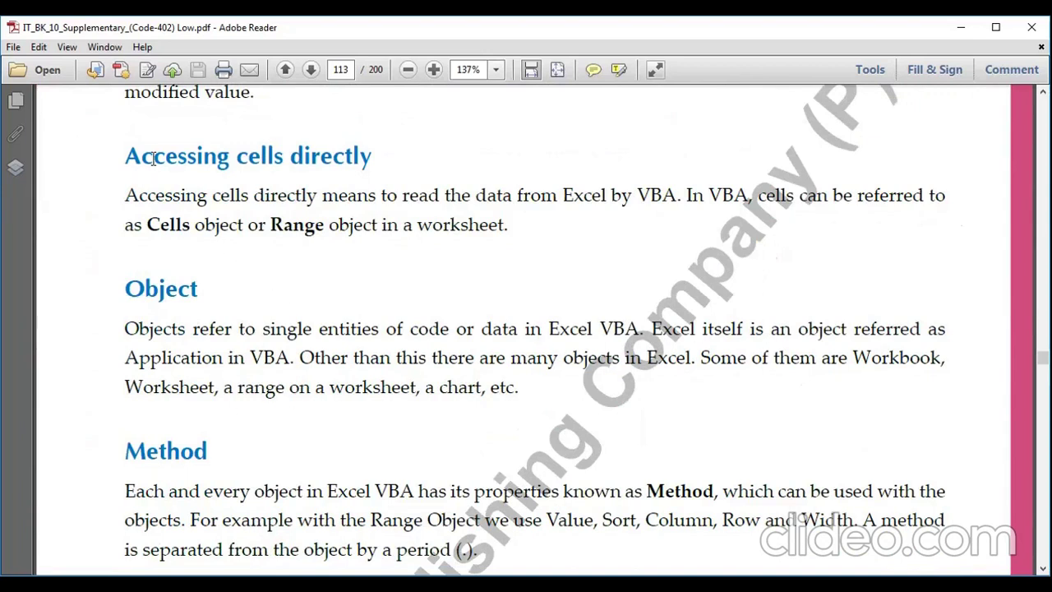
scroll(385, 292, "down", 3)
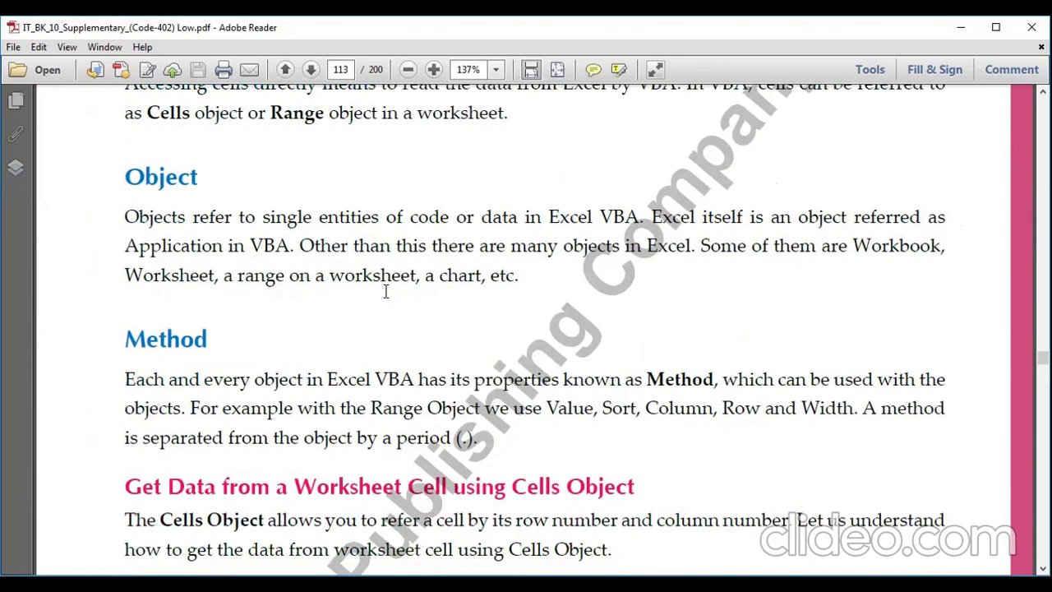
scroll(386, 292, "down", 4)
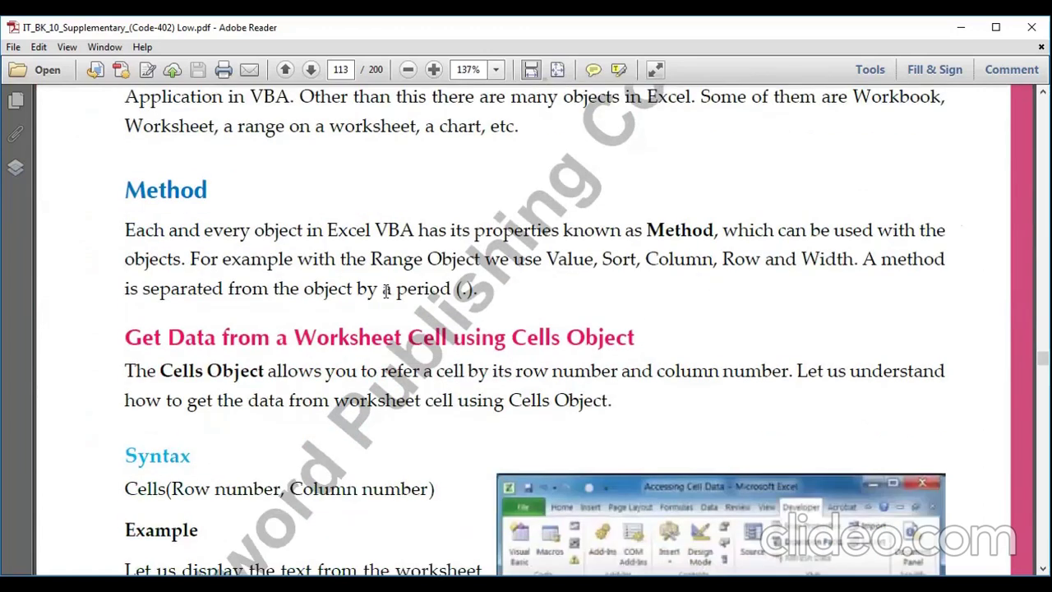
scroll(386, 292, "down", 4)
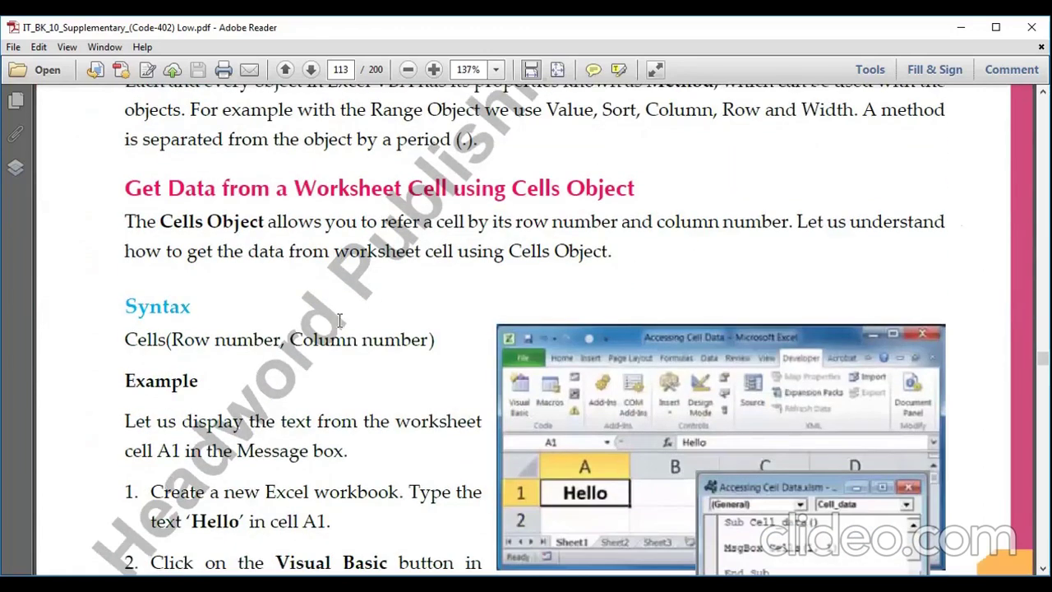
scroll(339, 320, "up", 3)
scroll(179, 224, "up", 7)
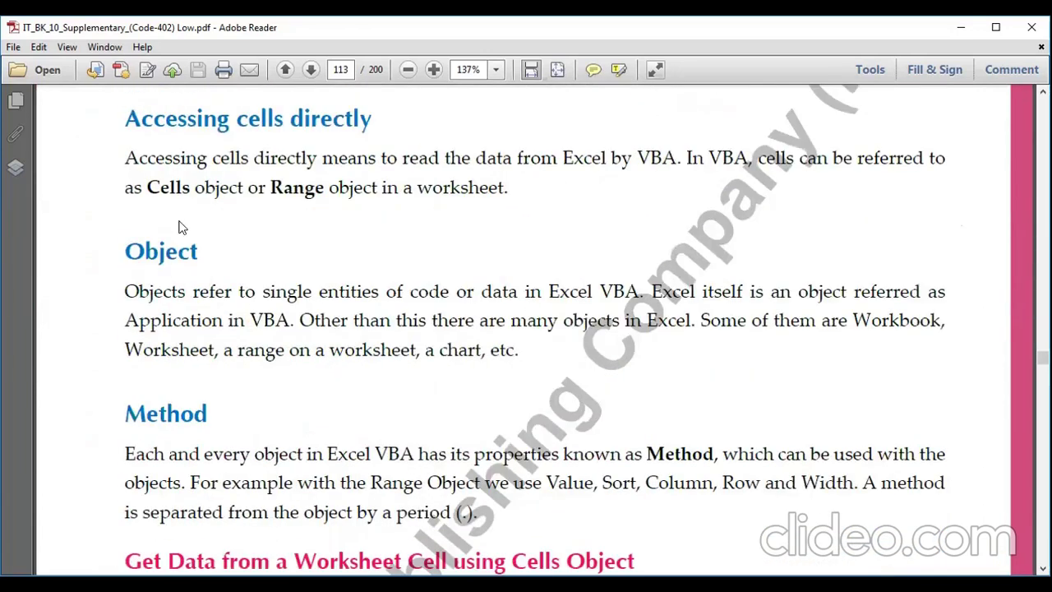
scroll(194, 270, "up", 3)
left_click_drag(125, 271, 642, 275)
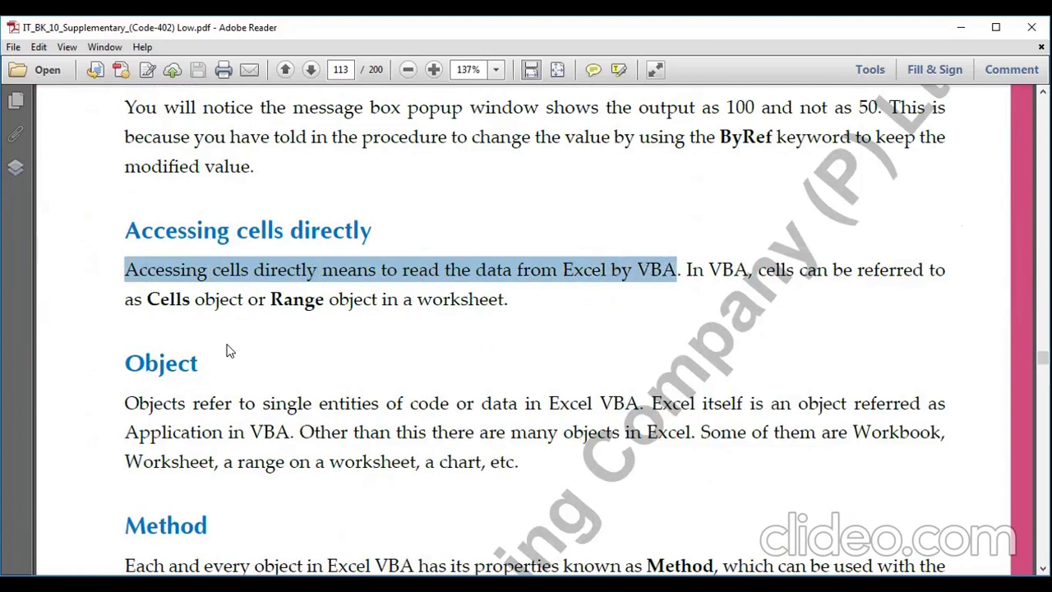
left_click_drag(146, 297, 378, 301)
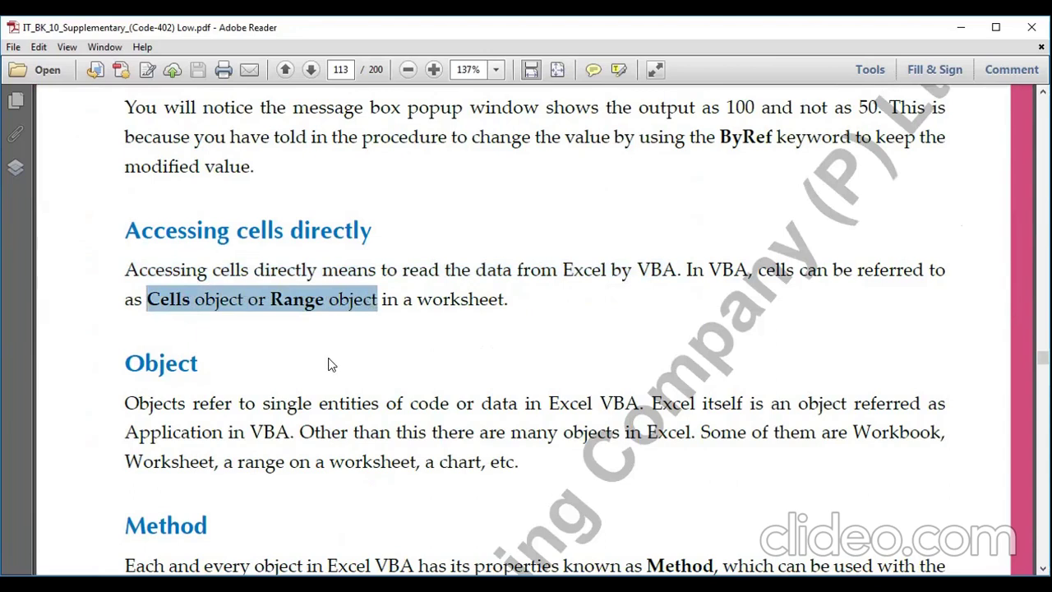
scroll(327, 356, "down", 3)
scroll(327, 356, "down", 1)
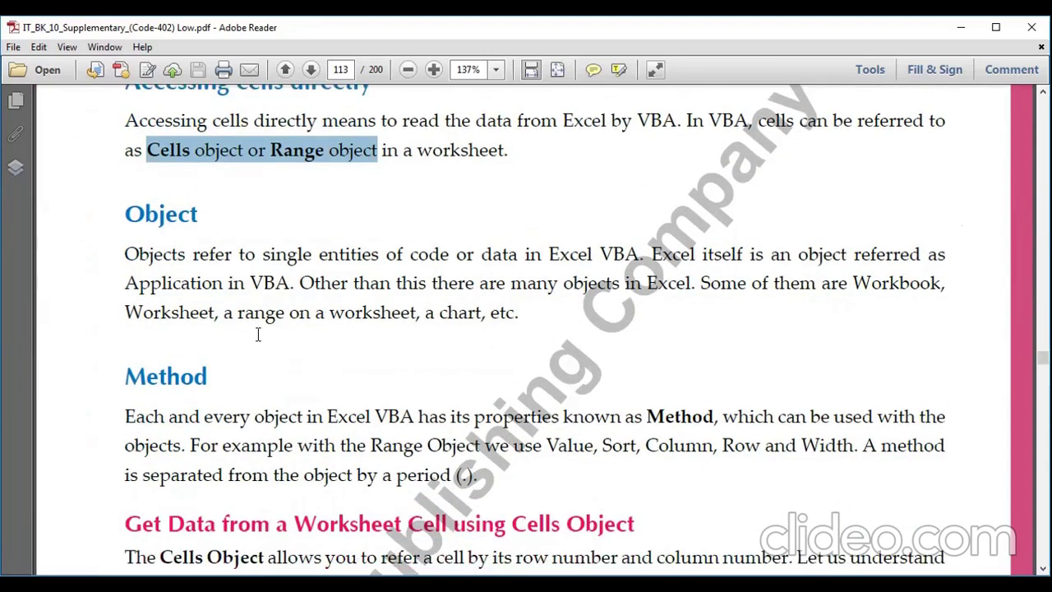
left_click_drag(126, 253, 592, 256)
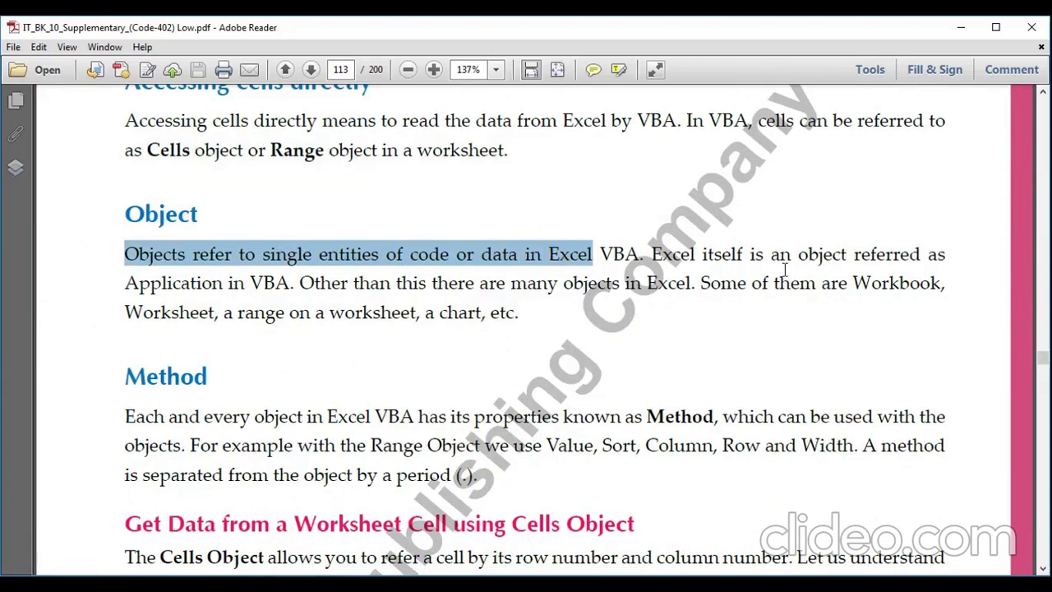
mouse_move(703, 256)
left_mouse_down()
mouse_move(929, 260)
mouse_move(822, 286)
mouse_move(513, 314)
mouse_move(351, 289)
left_mouse_up()
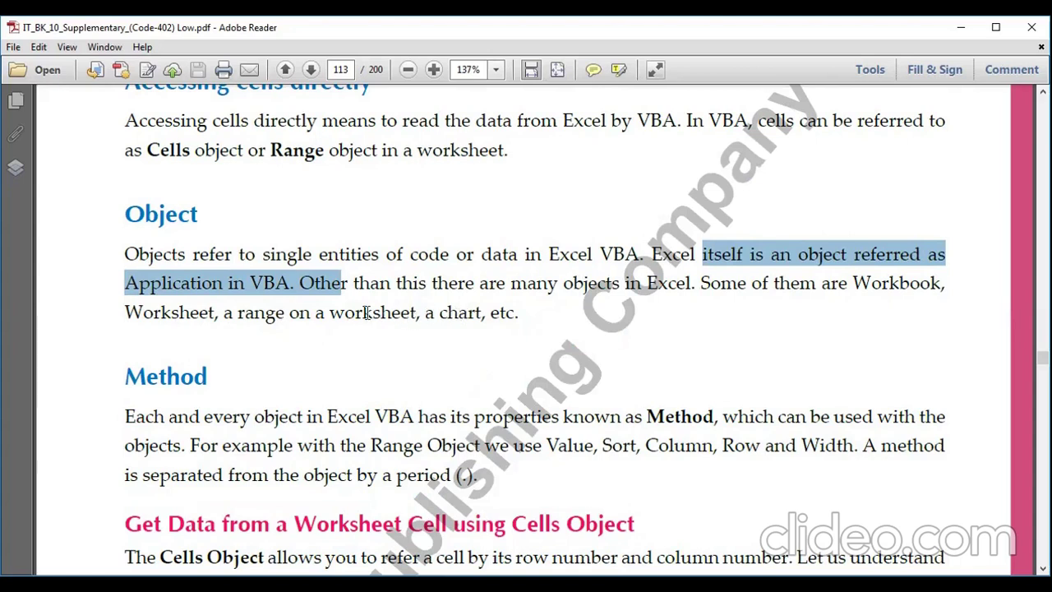
left_click(354, 285)
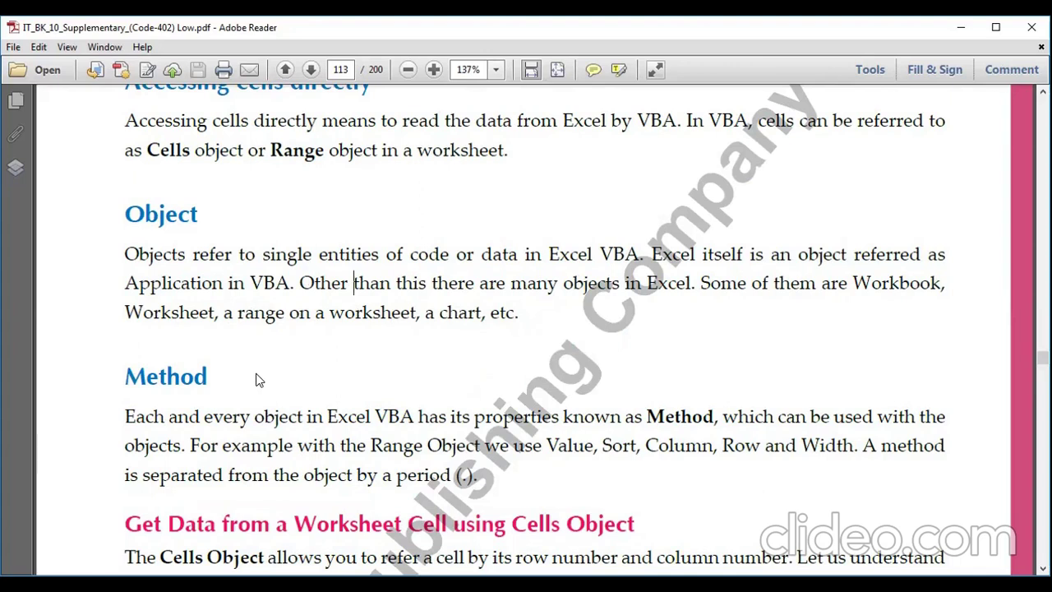
scroll(255, 370, "down", 2)
scroll(256, 370, "down", 1)
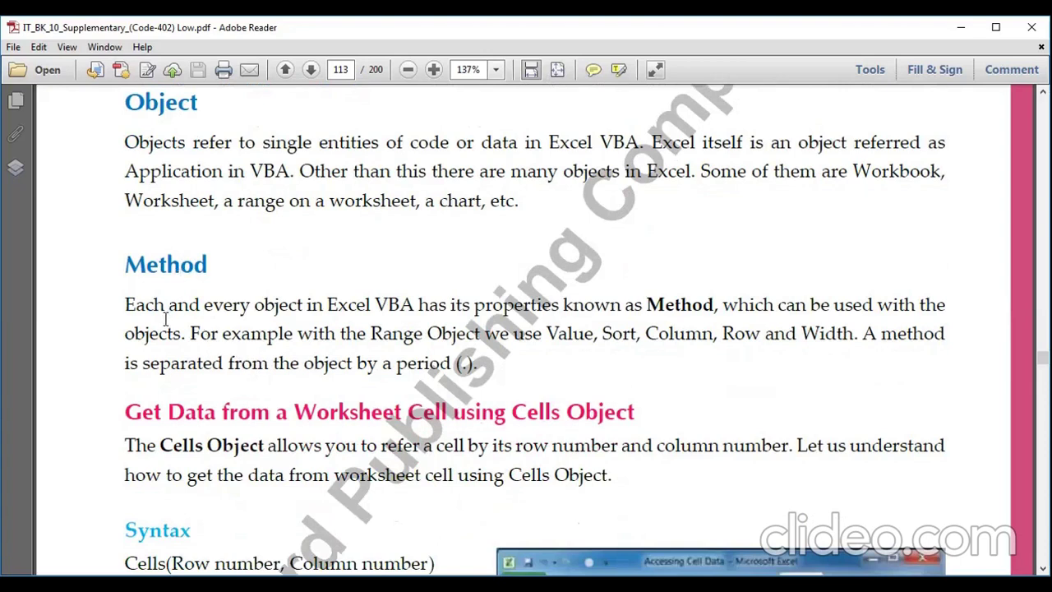
left_click(125, 305)
left_click_drag(125, 305, 276, 307)
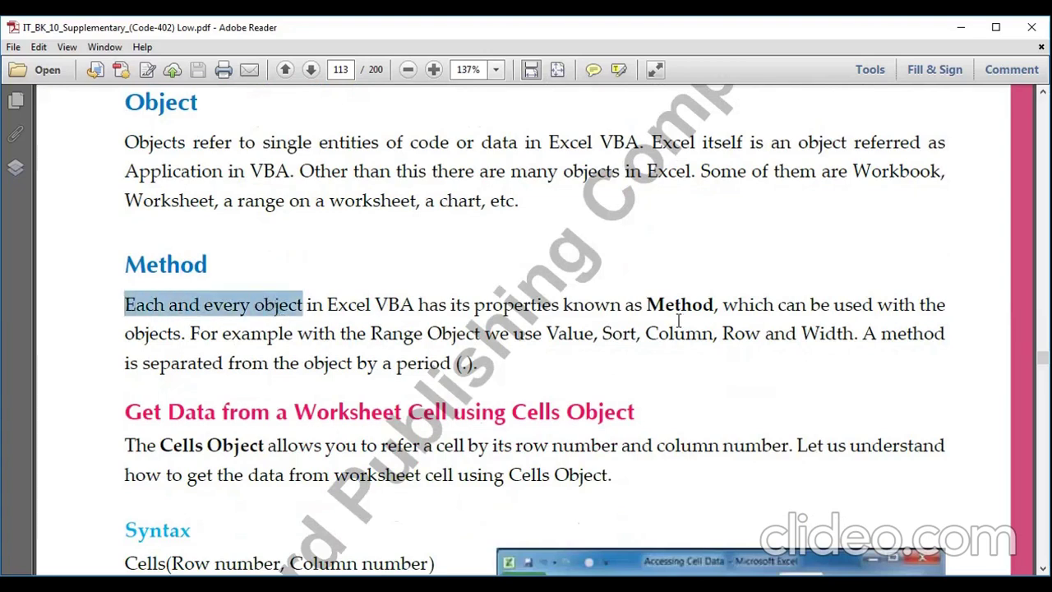
left_click_drag(648, 304, 720, 305)
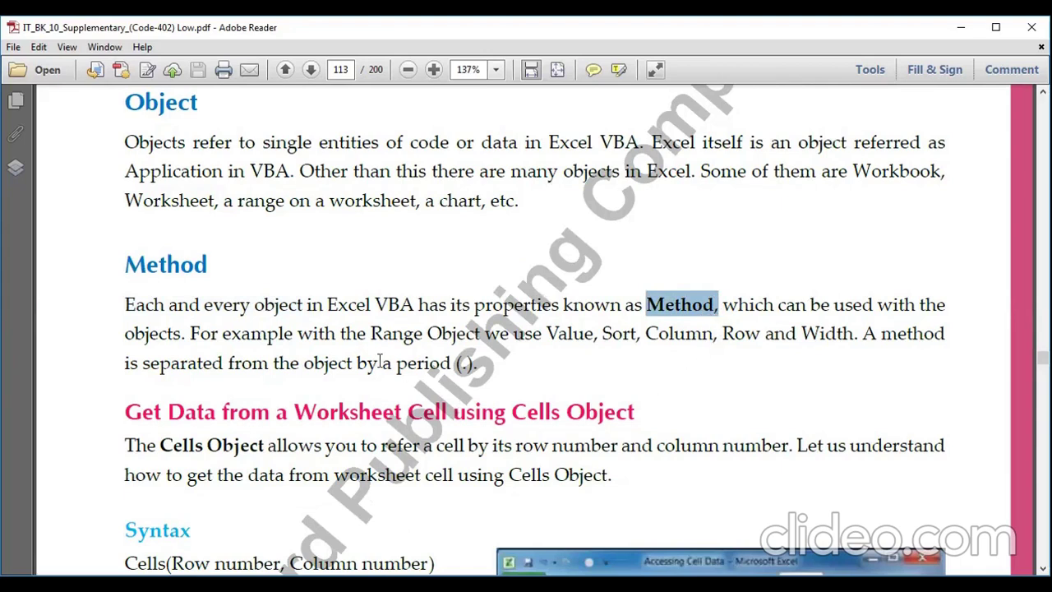
left_click_drag(370, 333, 474, 334)
double_click(583, 334)
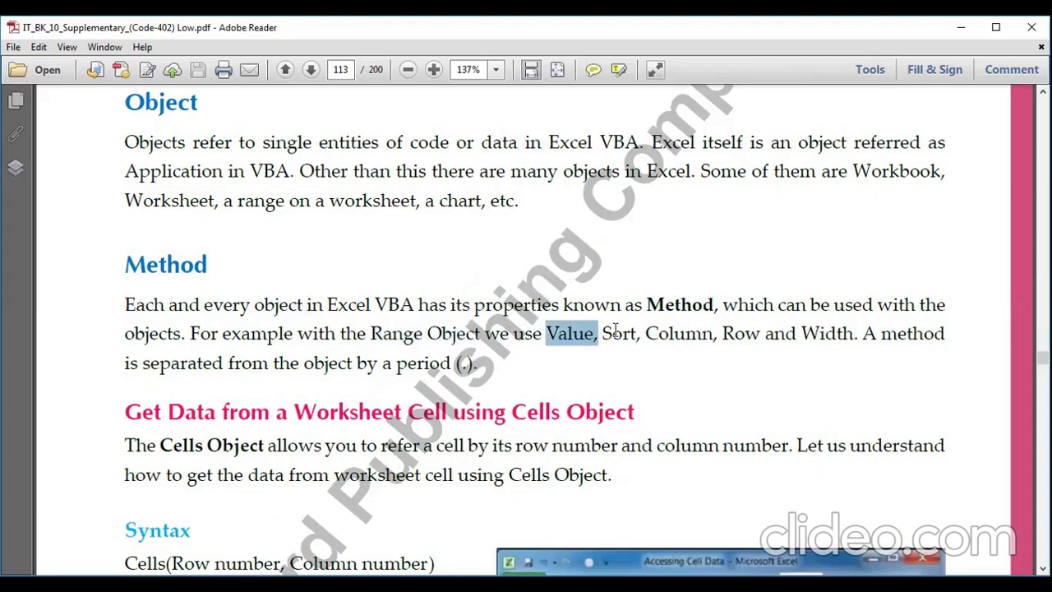
double_click(616, 333)
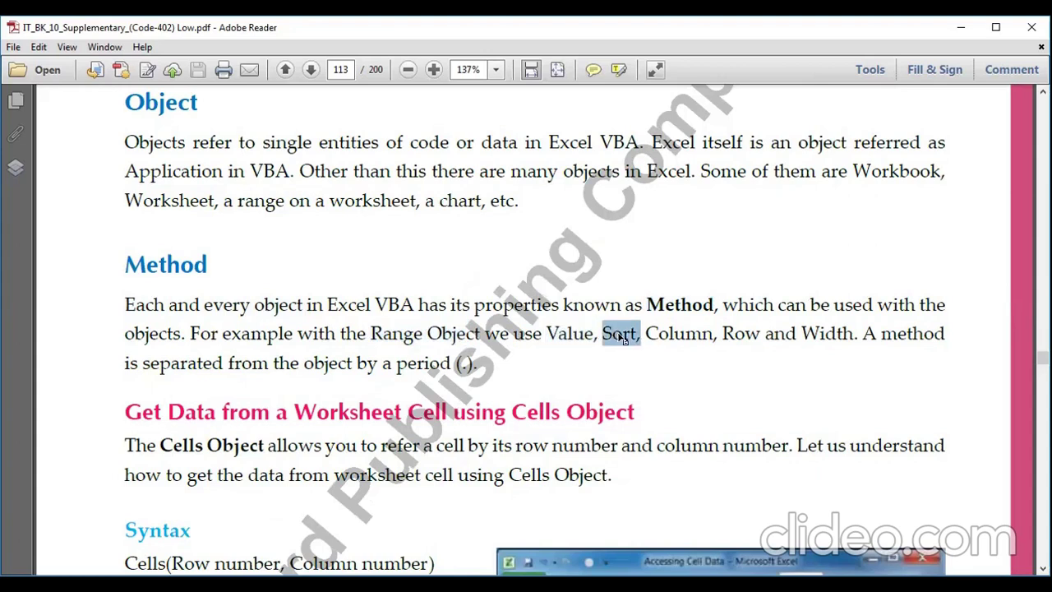
double_click(677, 336)
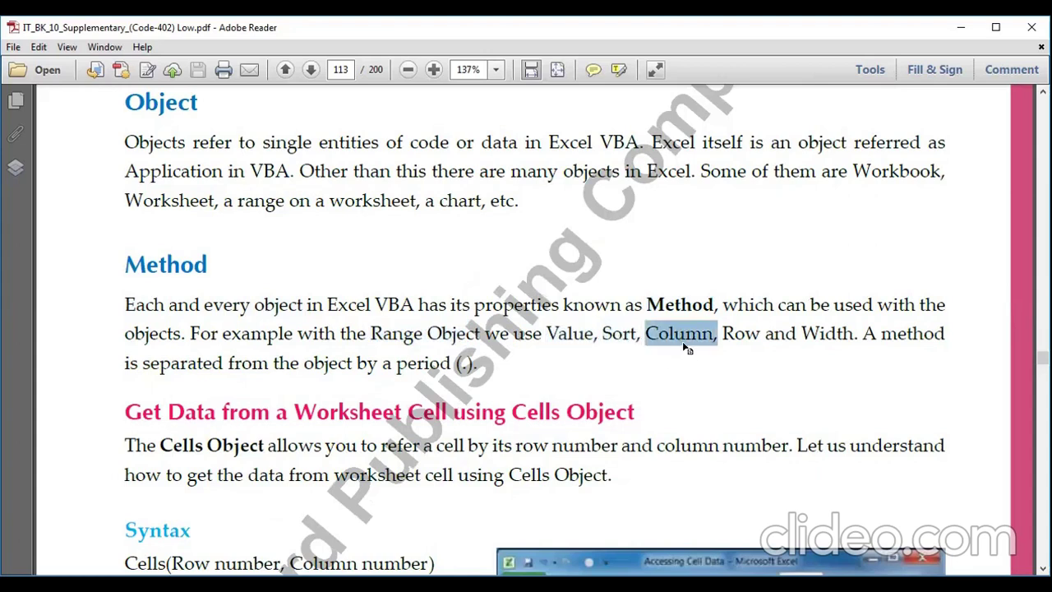
double_click(740, 336)
double_click(829, 336)
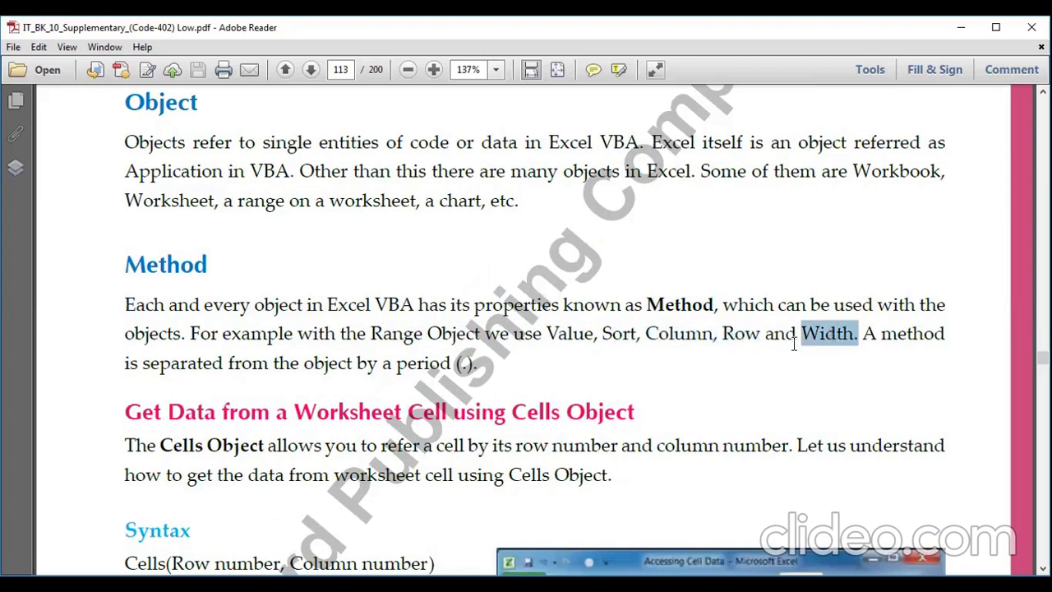
left_click(679, 357)
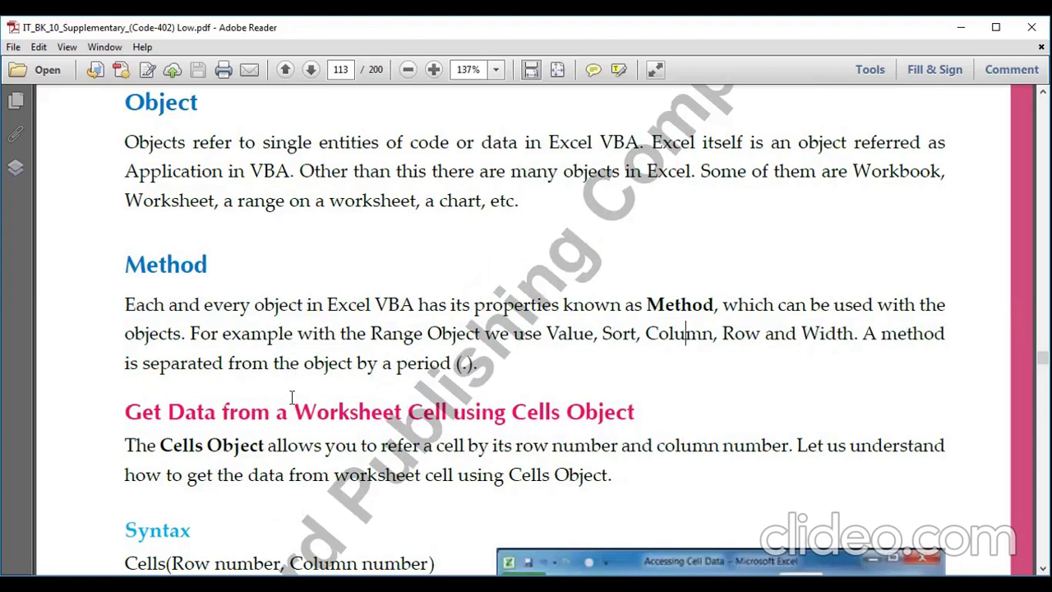
scroll(271, 390, "down", 3)
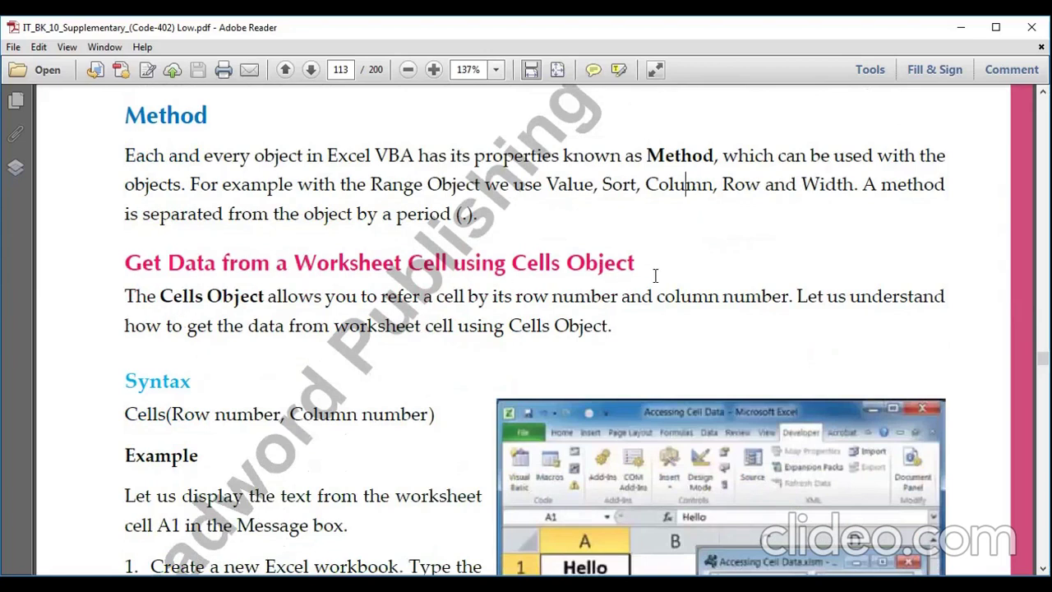
scroll(630, 330, "down", 2)
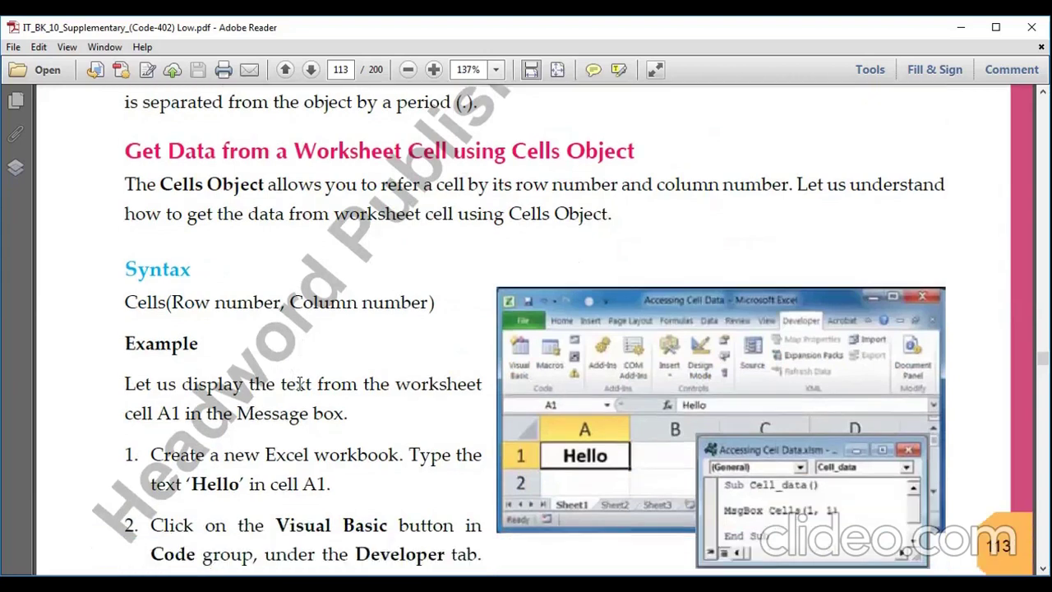
scroll(301, 382, "down", 1)
double_click(137, 301)
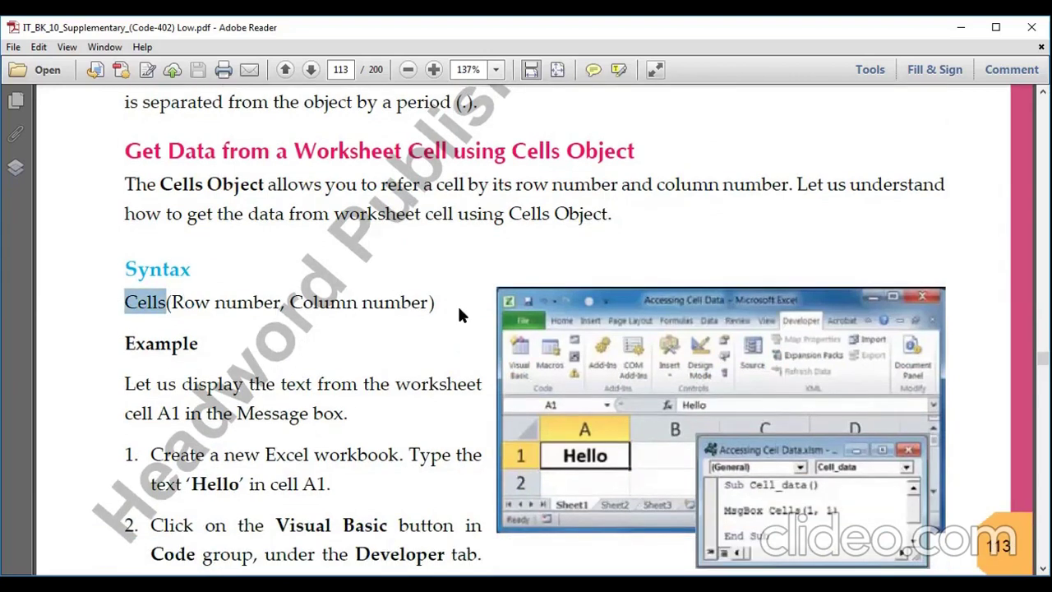
scroll(412, 372, "down", 1)
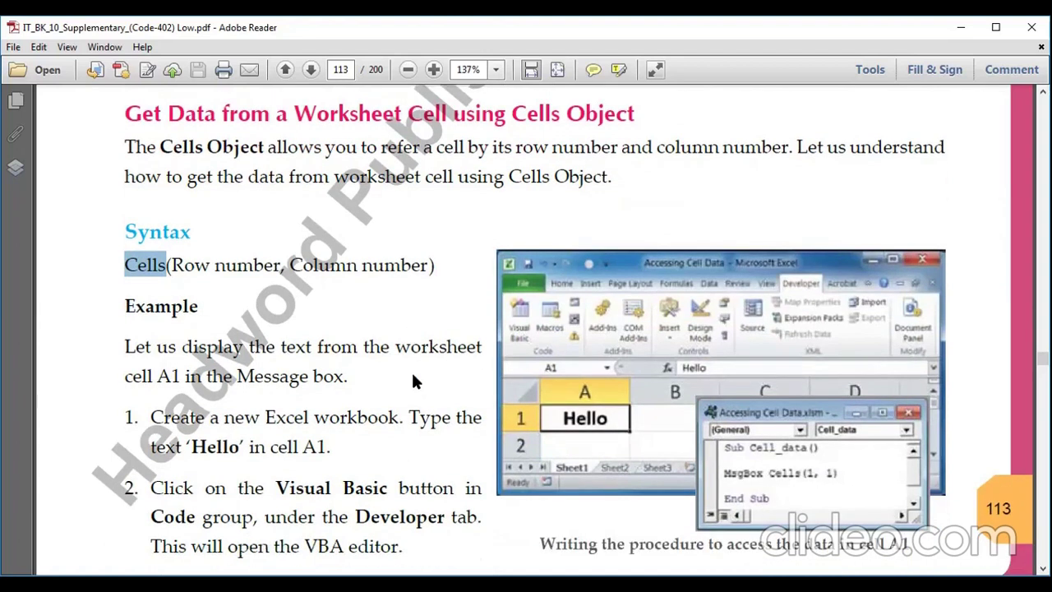
scroll(412, 372, "down", 1)
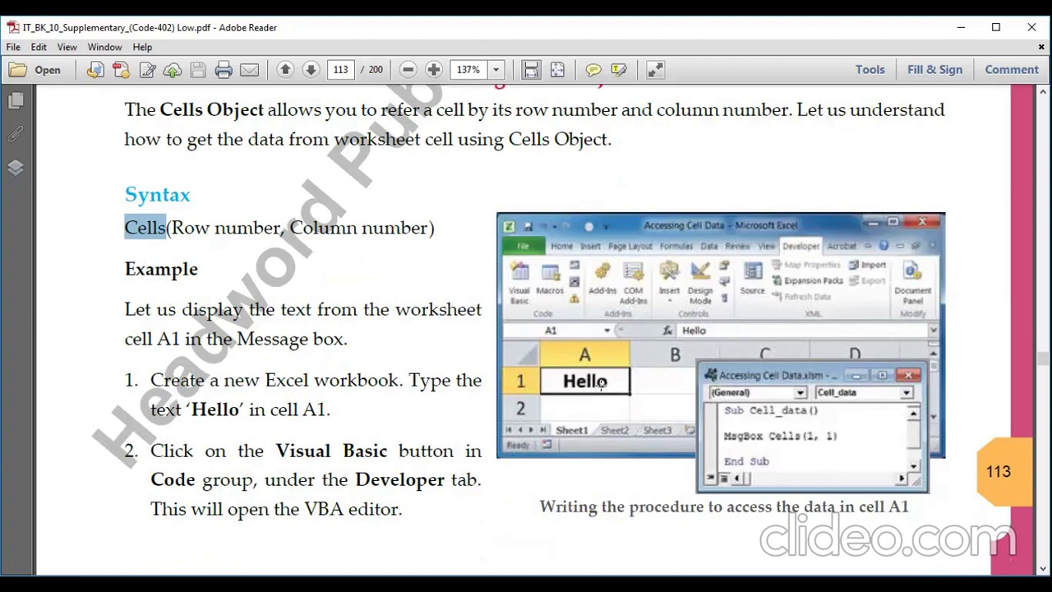
scroll(601, 383, "down", 1)
scroll(601, 393, "down", 3)
scroll(601, 393, "down", 2)
scroll(608, 409, "down", 2)
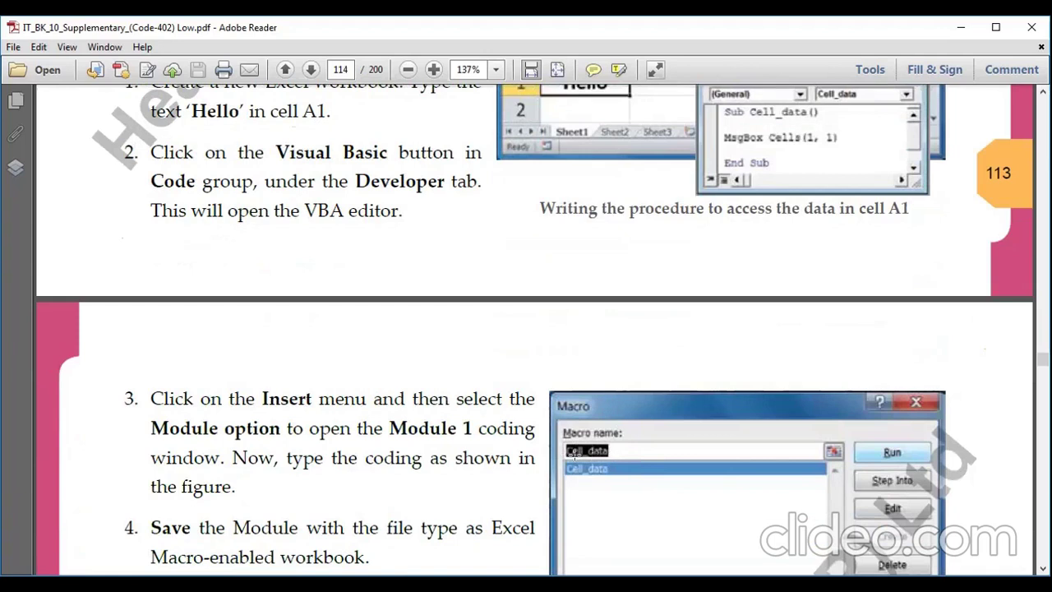
scroll(590, 452, "down", 1)
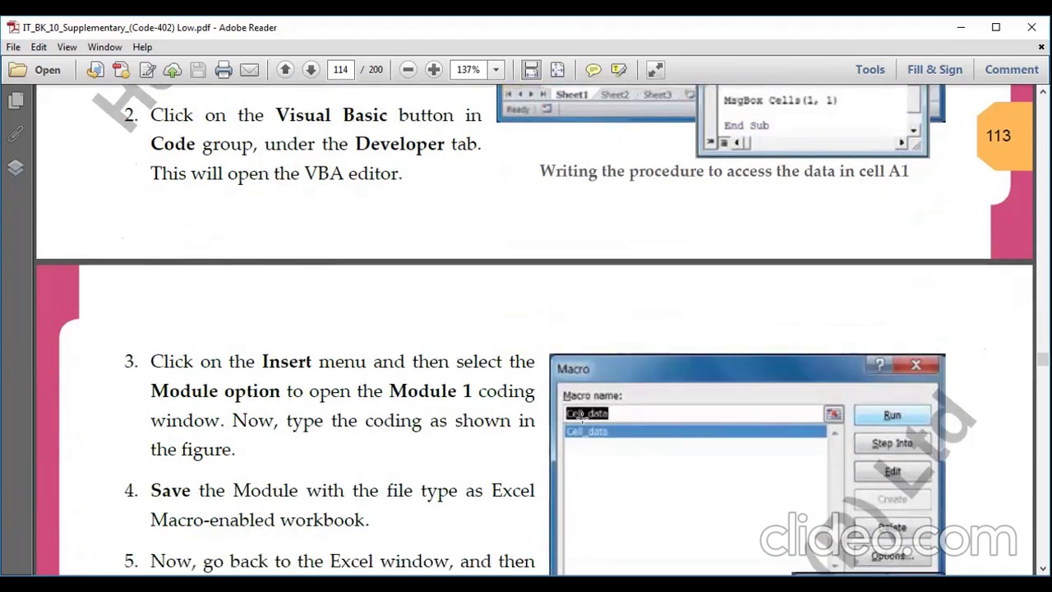
scroll(710, 485, "down", 5)
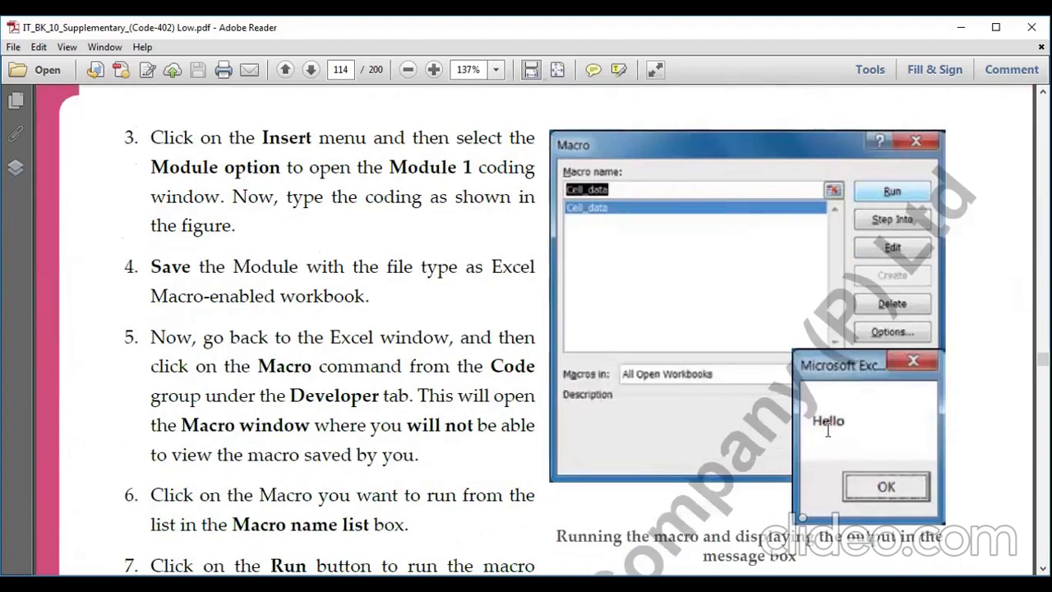
scroll(700, 443, "up", 3)
scroll(579, 488, "up", 8)
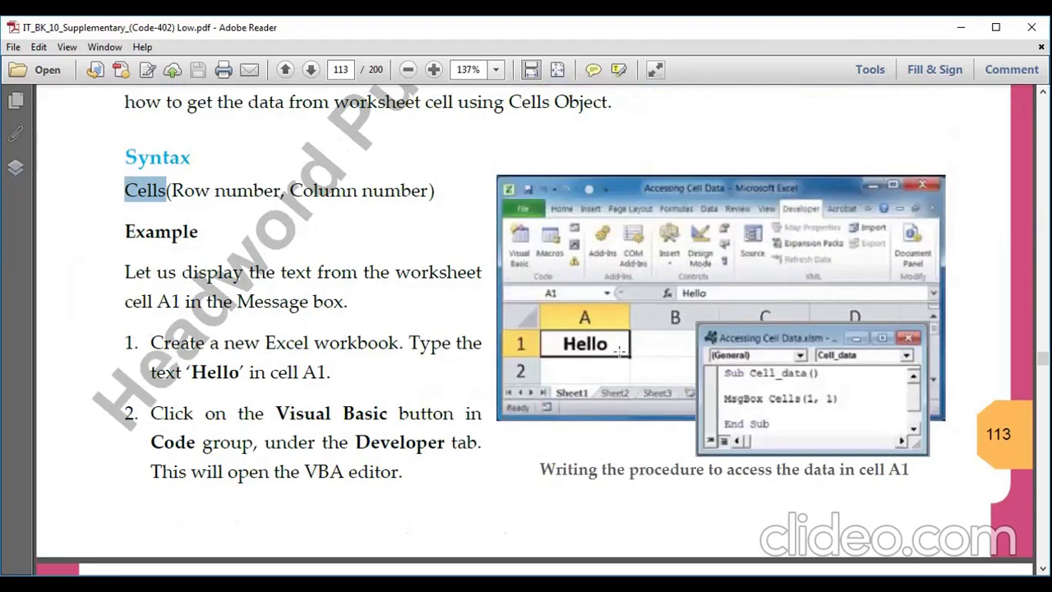
scroll(543, 349, "down", 2)
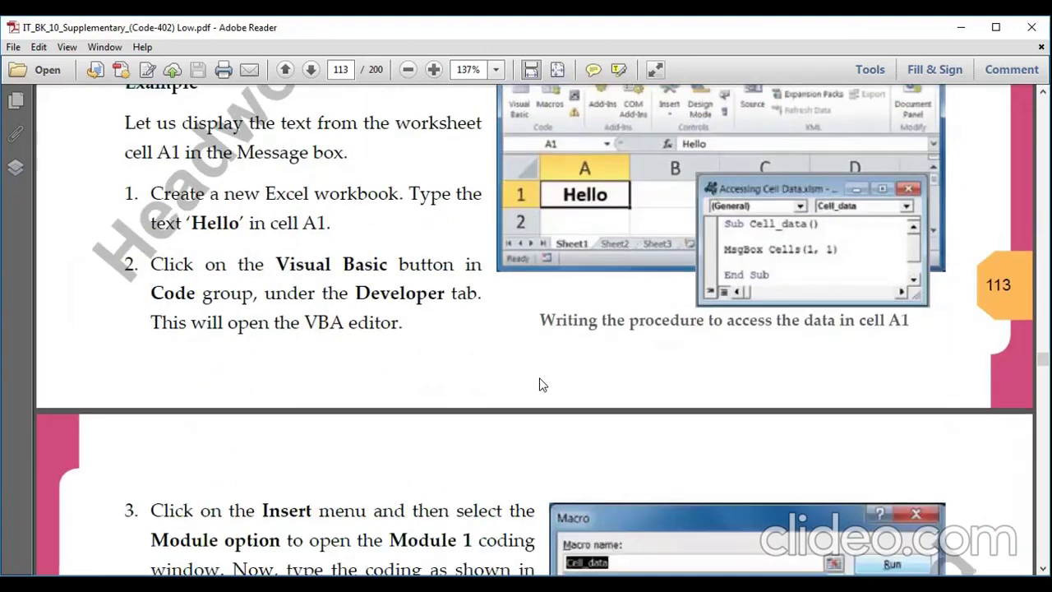
scroll(538, 383, "down", 7)
scroll(535, 395, "down", 3)
scroll(537, 403, "down", 3)
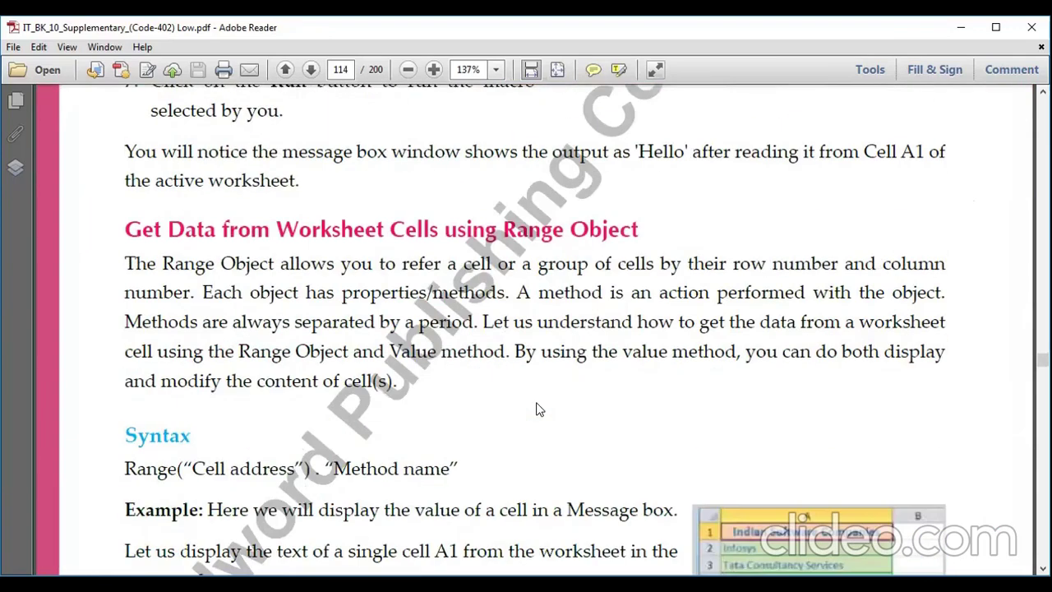
scroll(536, 401, "up", 1)
scroll(535, 400, "up", 10)
scroll(535, 399, "up", 6)
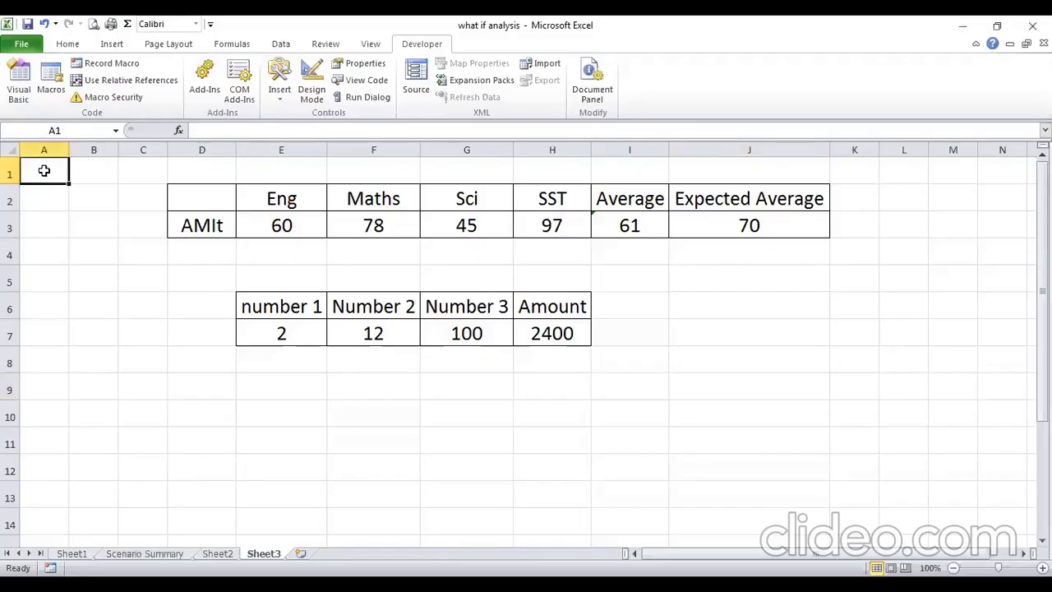
Enter Hello in Sheet3 cell A1, then select row 1, column A and cell B3
type("Hello")
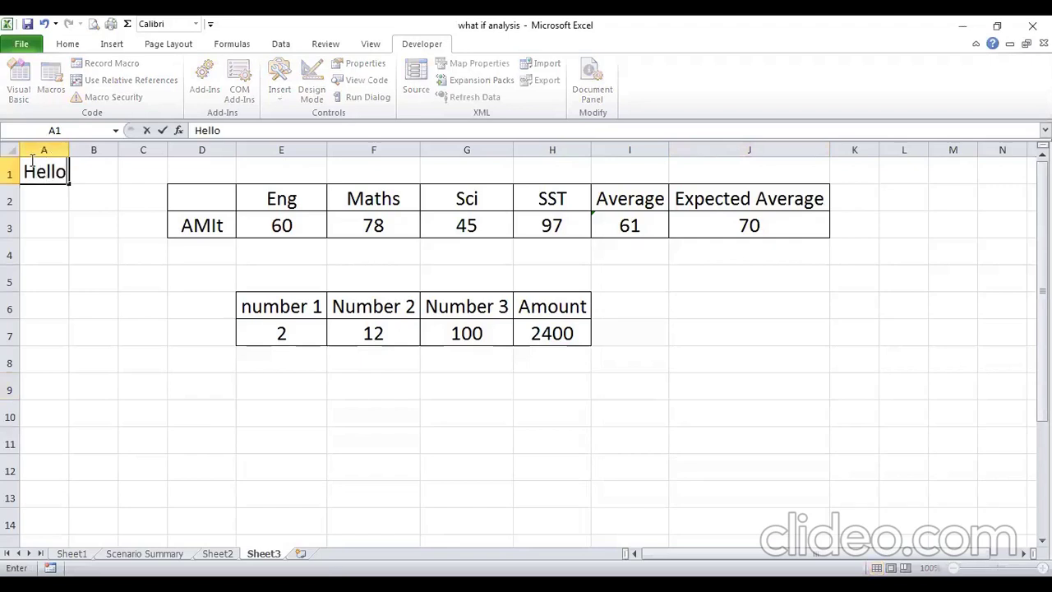
key("Return")
left_click(10, 172)
left_click(43, 149)
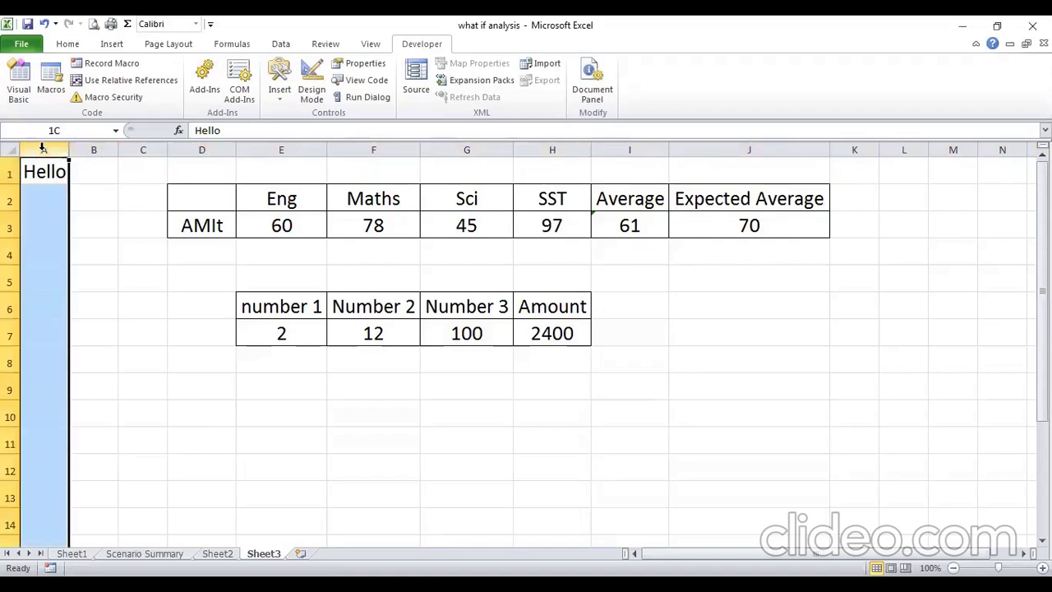
left_click(103, 212)
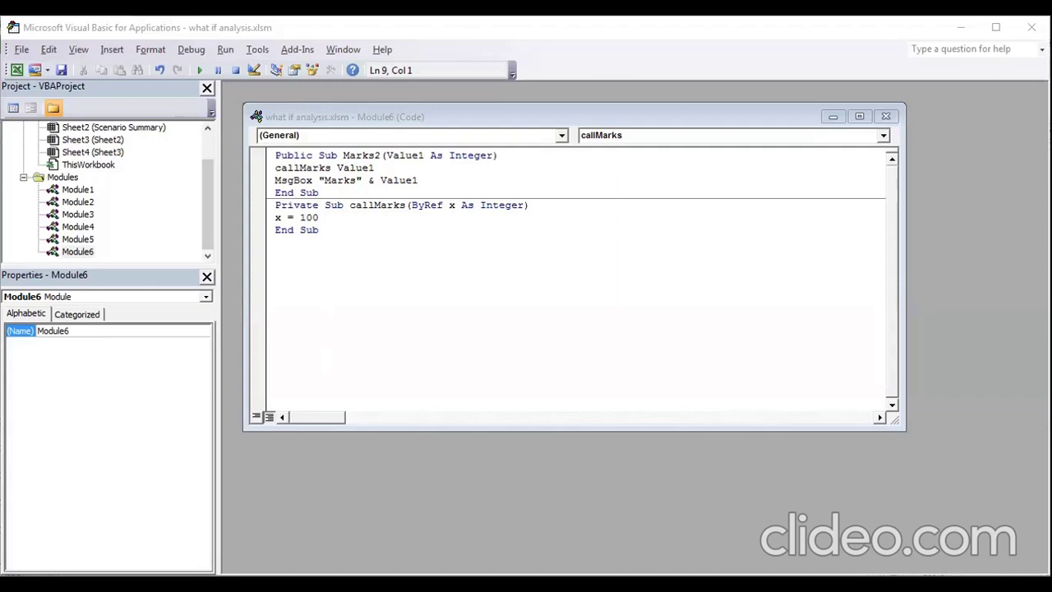
Add a new module with Sub cell_date() showing MsgBox Cells(1,1), and save the workbook
left_click(112, 50)
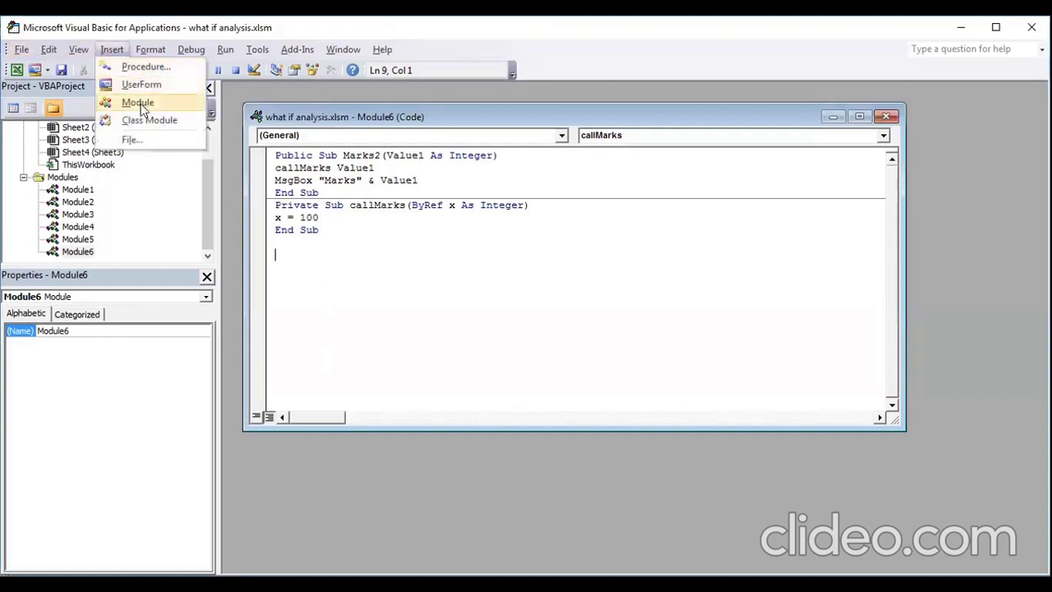
left_click(138, 103)
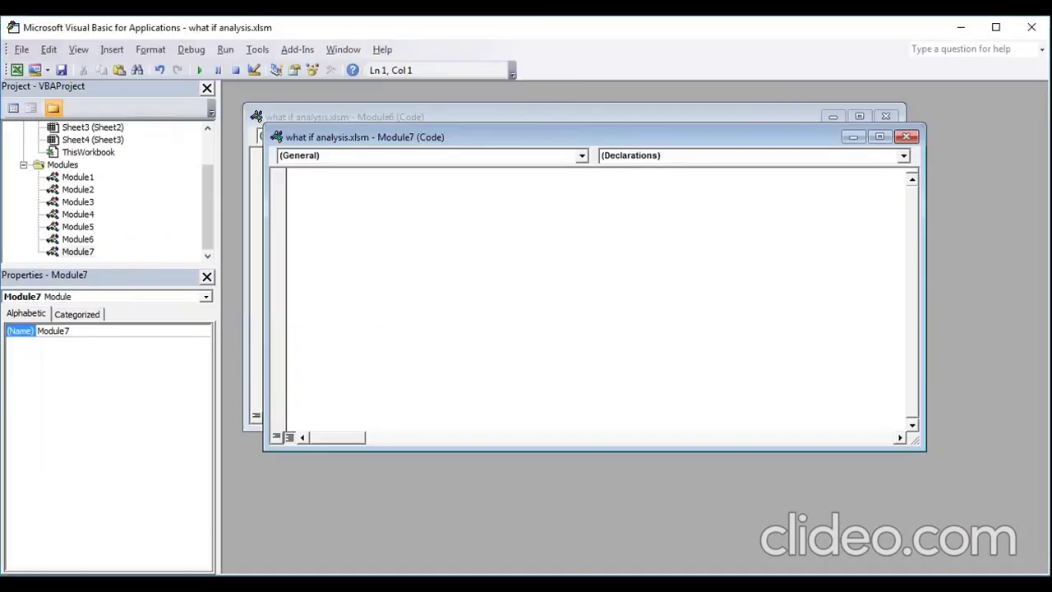
type("sub")
key("BackSpace")
key("BackSpace")
key("BackSpace")
key("BackSpace")
type("Sub ")
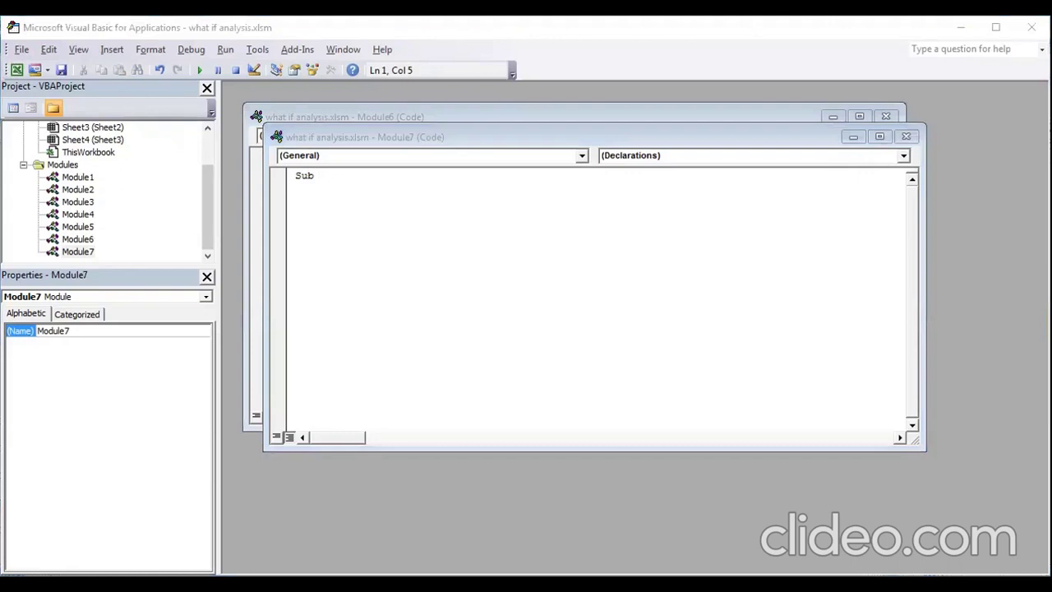
type("cell_date()")
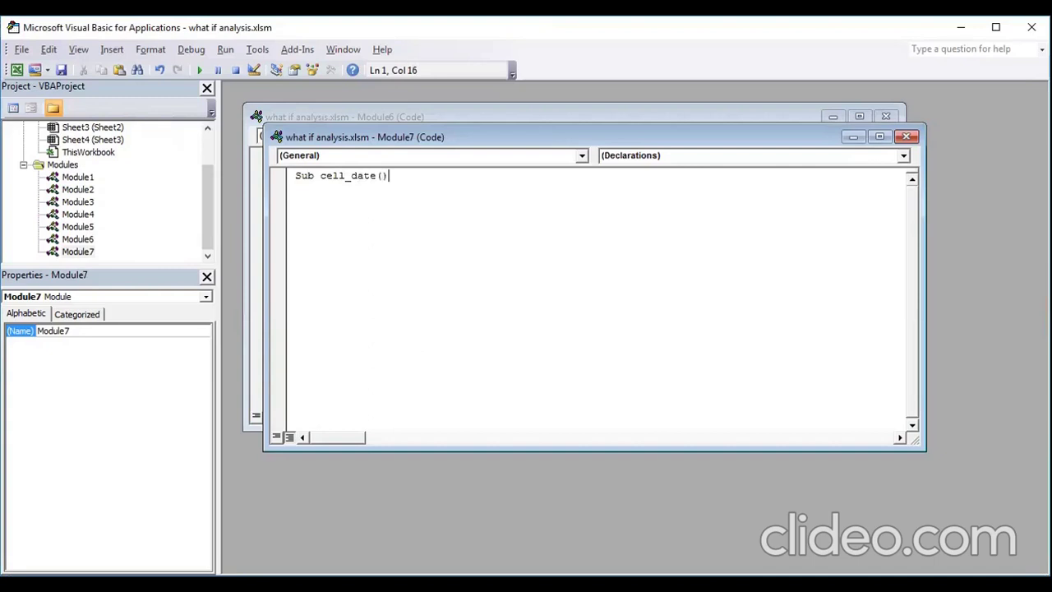
key("Return")
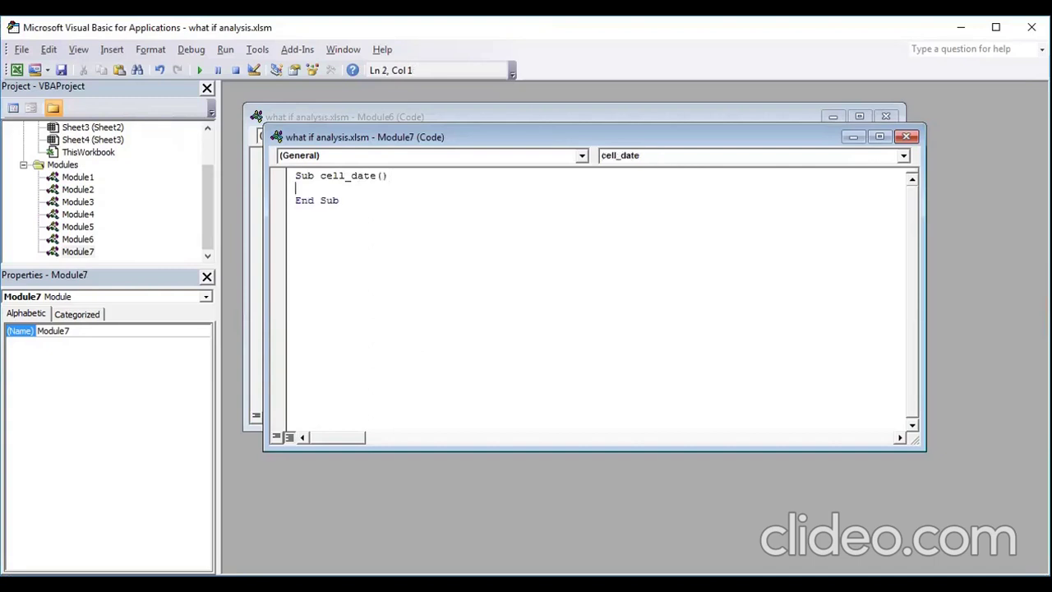
type("MsgB")
type("ox ")
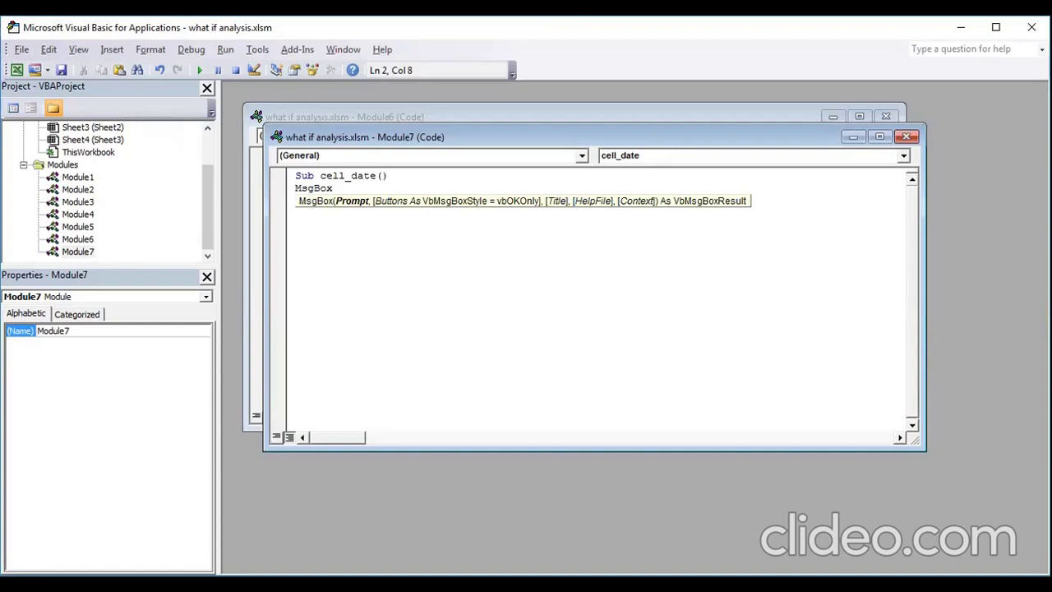
type("\"")
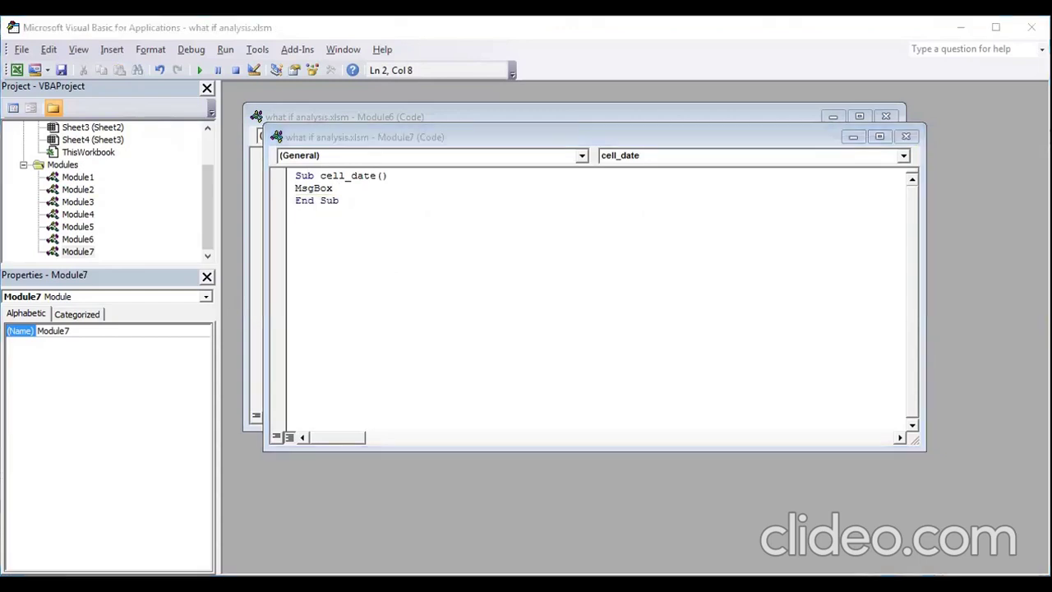
type("Cells(")
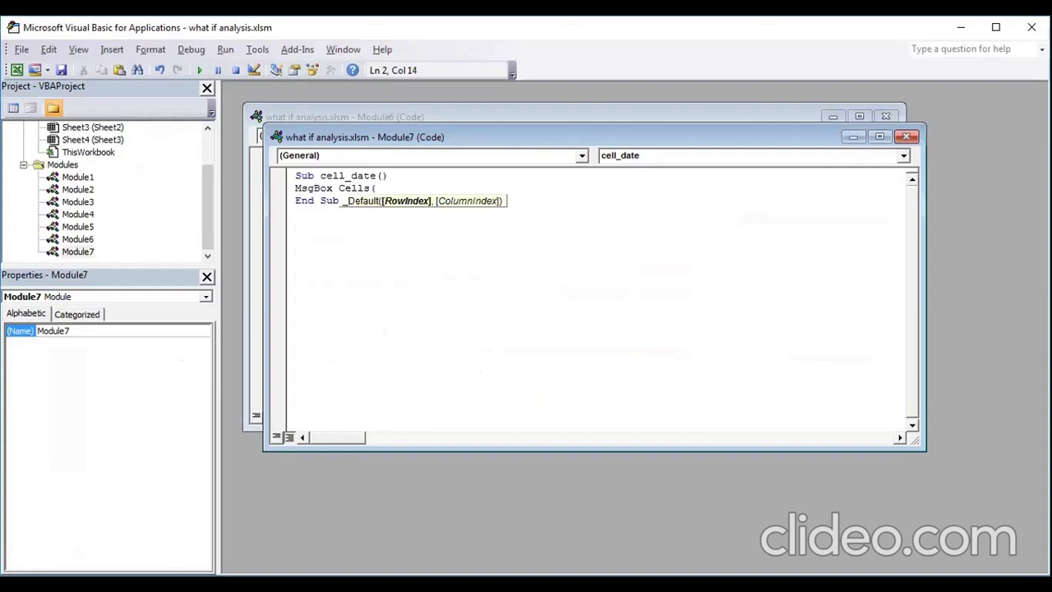
type("1,1")
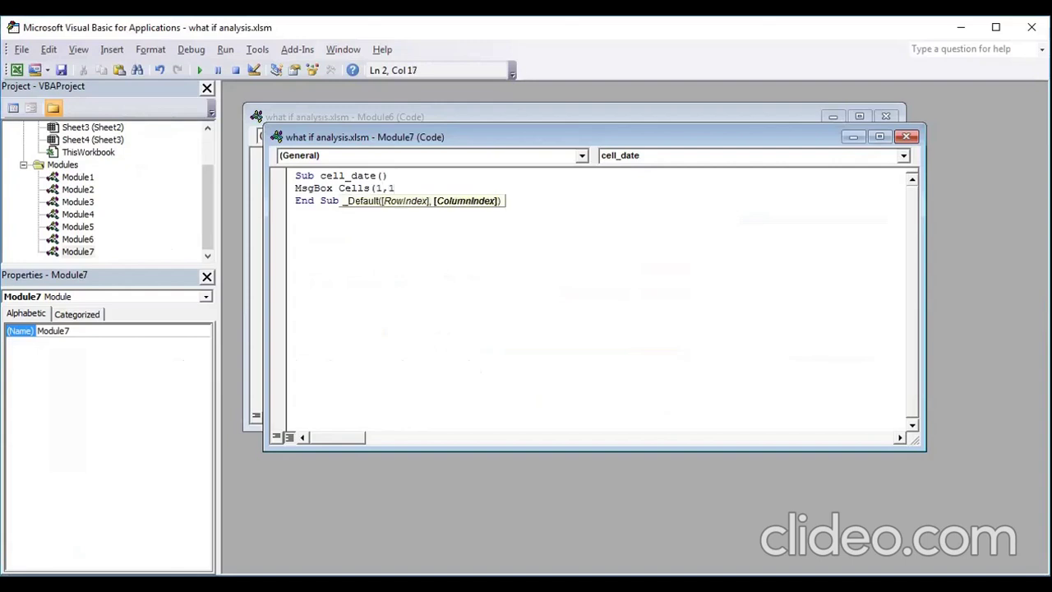
type(")")
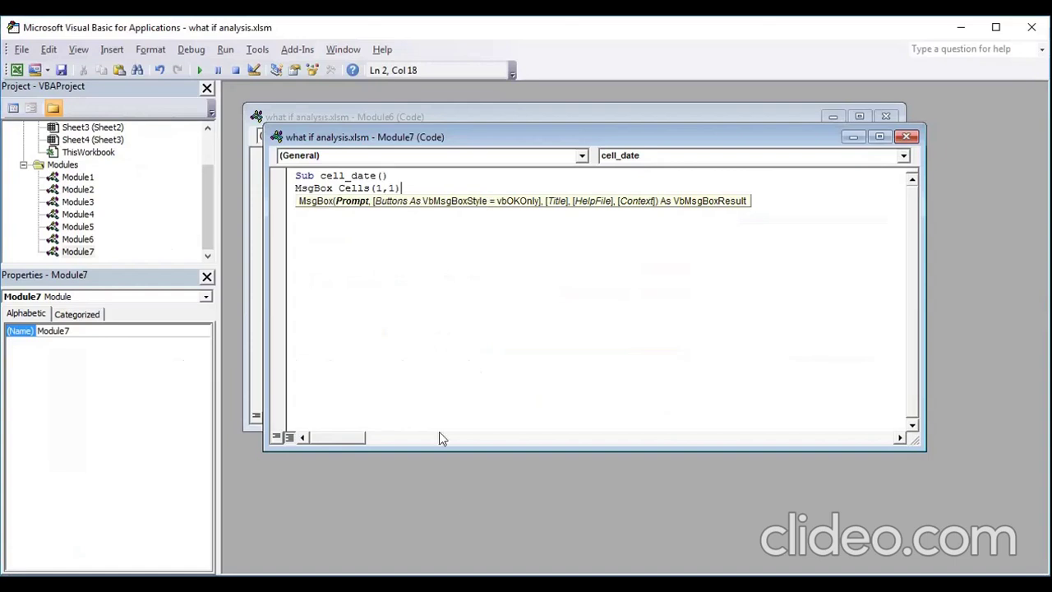
left_click(22, 49)
left_click(43, 72)
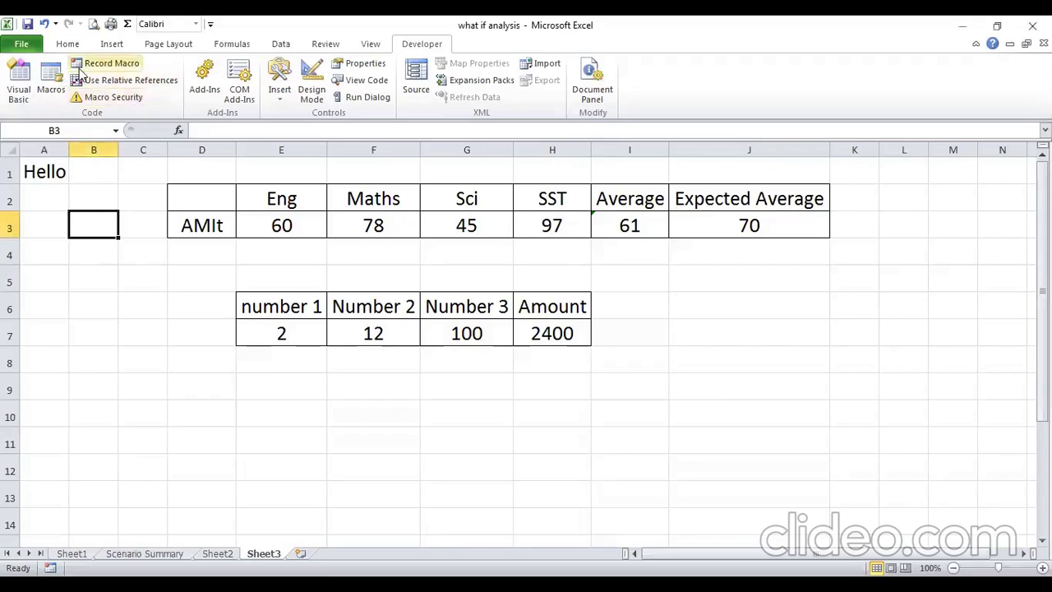
Run the cell_date macro from the Macro dialog and dismiss its Hello message
left_click(50, 78)
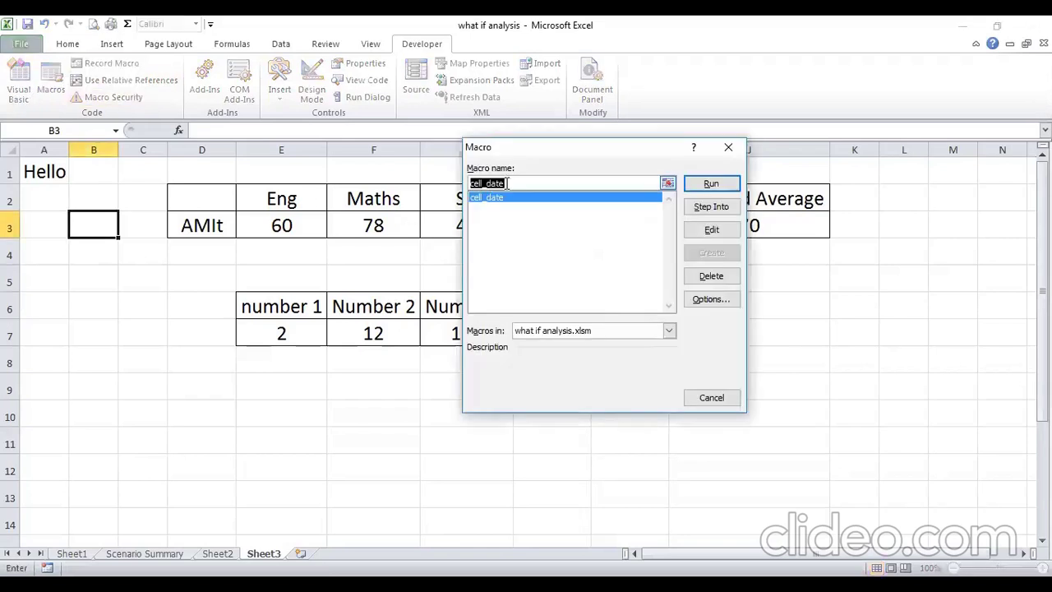
left_click(507, 183)
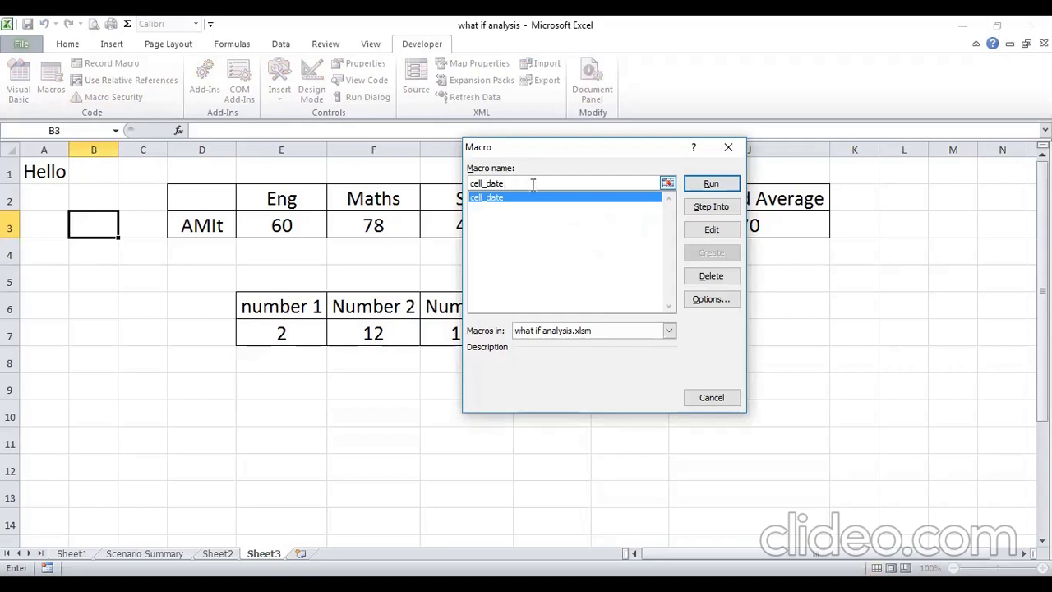
left_click(702, 187)
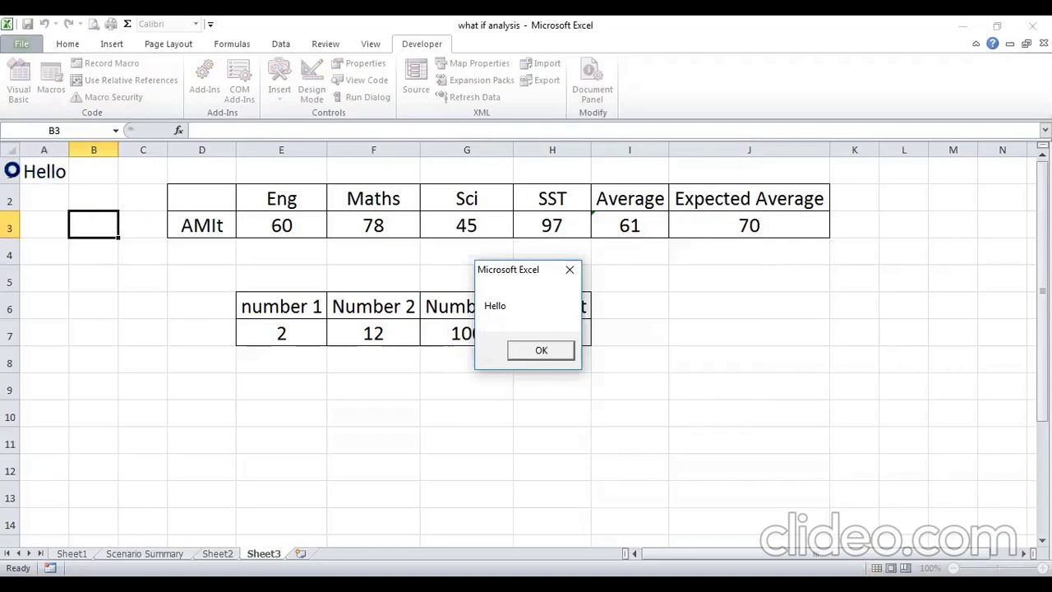
left_click(541, 349)
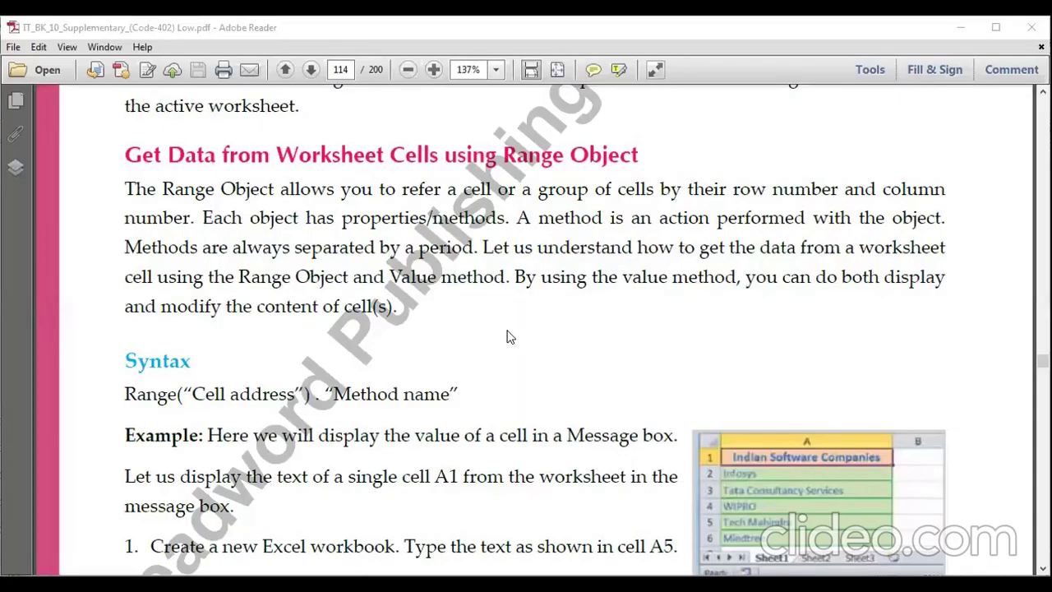
scroll(507, 337, "down", 2)
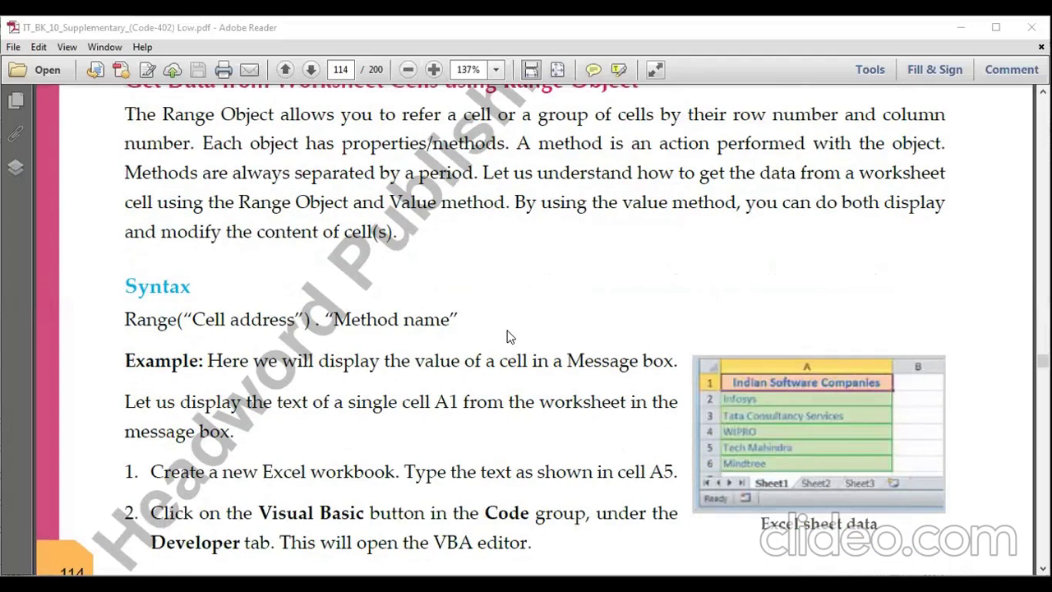
scroll(507, 338, "down", 1)
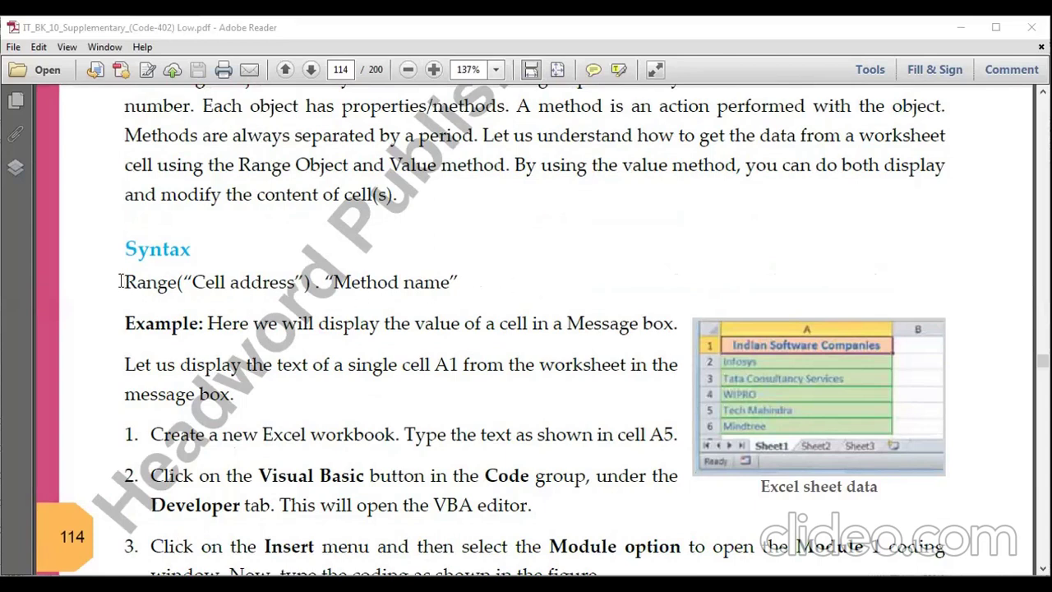
left_click_drag(121, 282, 177, 283)
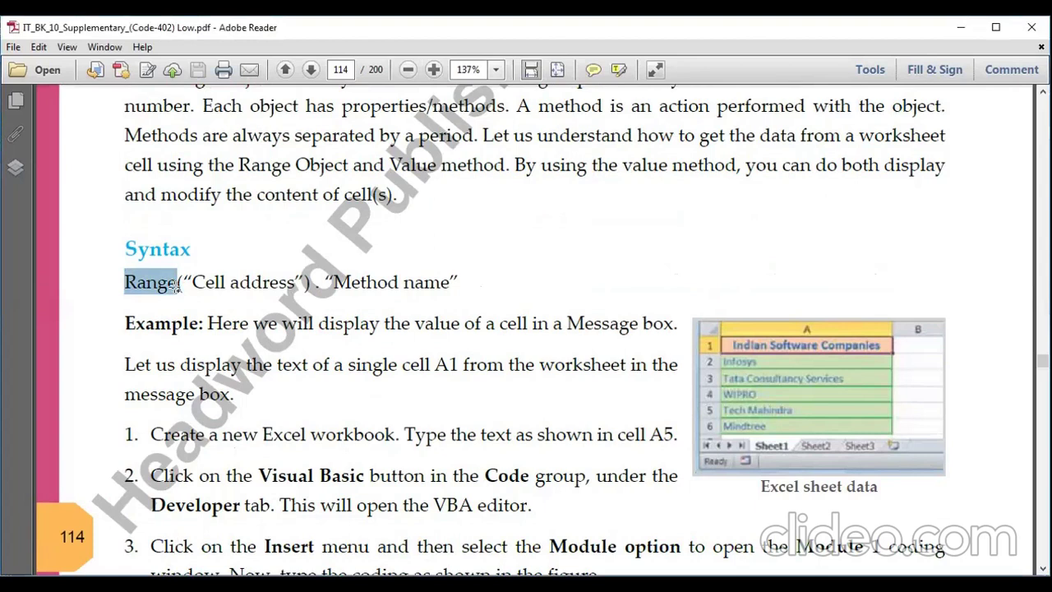
left_click_drag(192, 283, 240, 282)
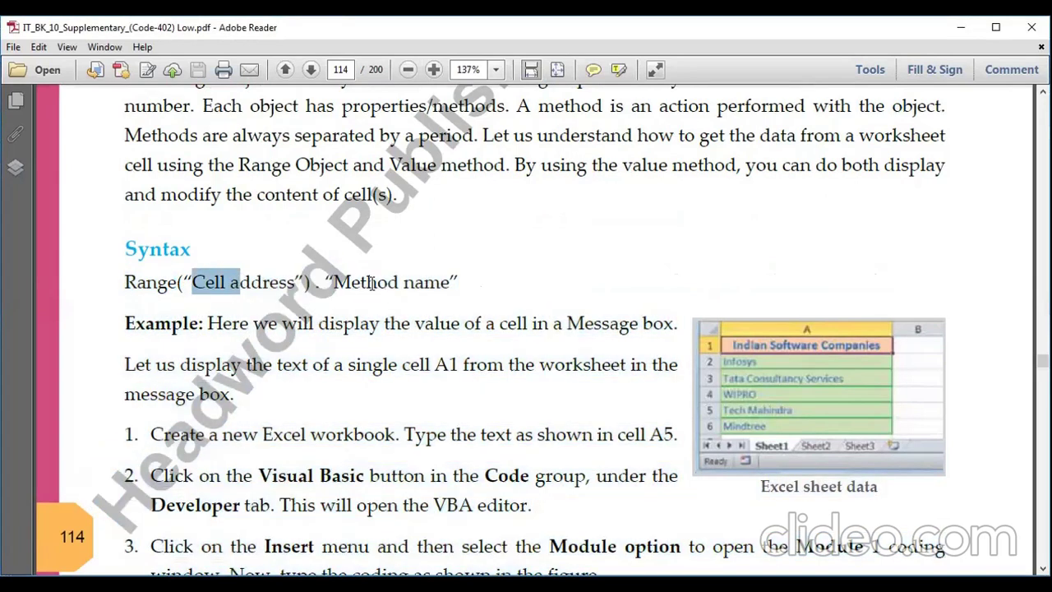
left_click(453, 342)
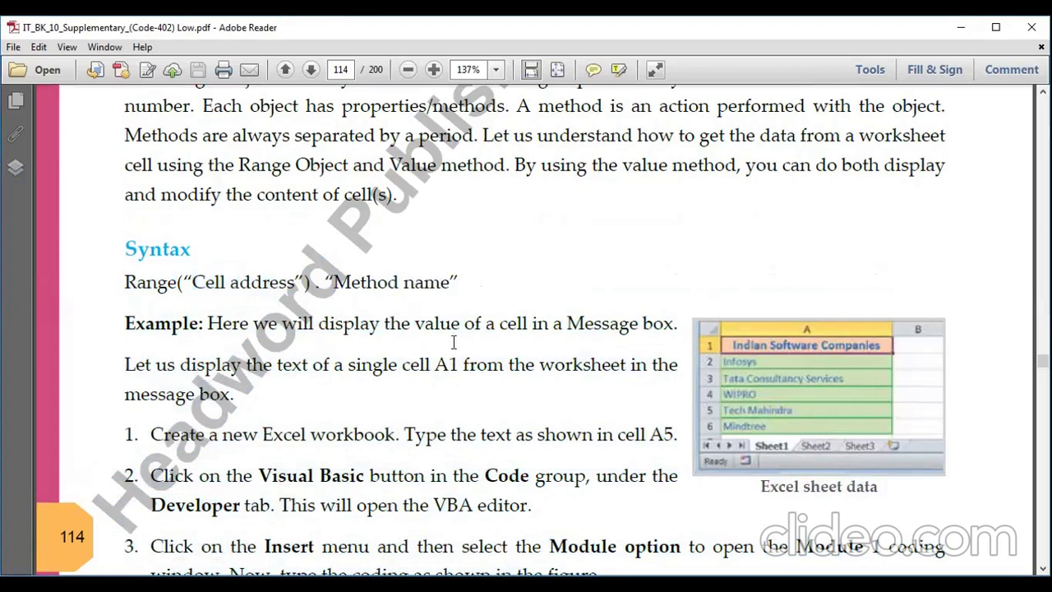
scroll(453, 342, "down", 3)
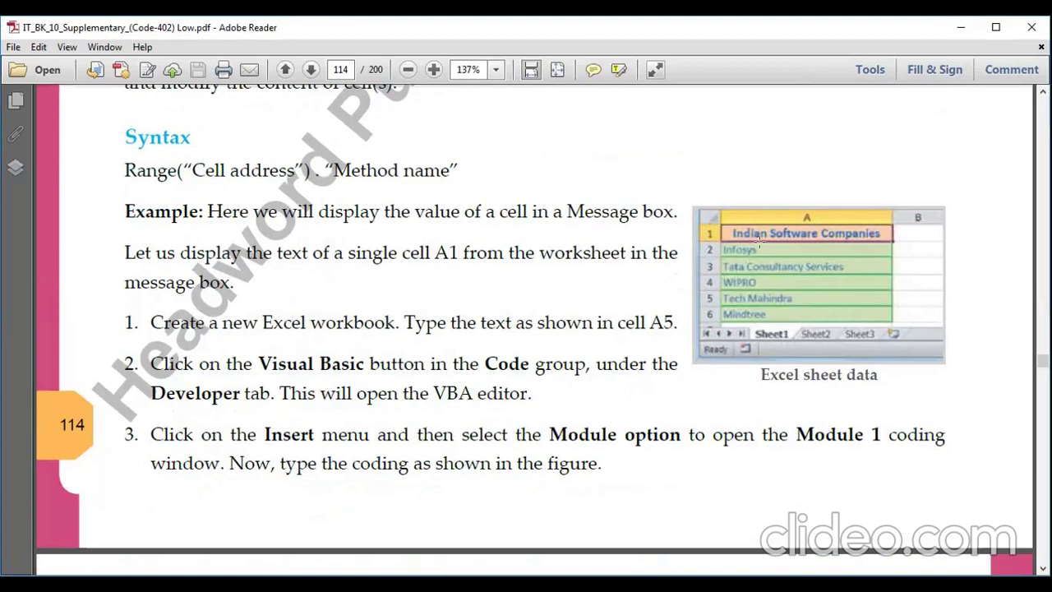
left_click(764, 264)
left_click(754, 234)
scroll(499, 321, "down", 3)
scroll(499, 320, "down", 2)
scroll(499, 321, "down", 1)
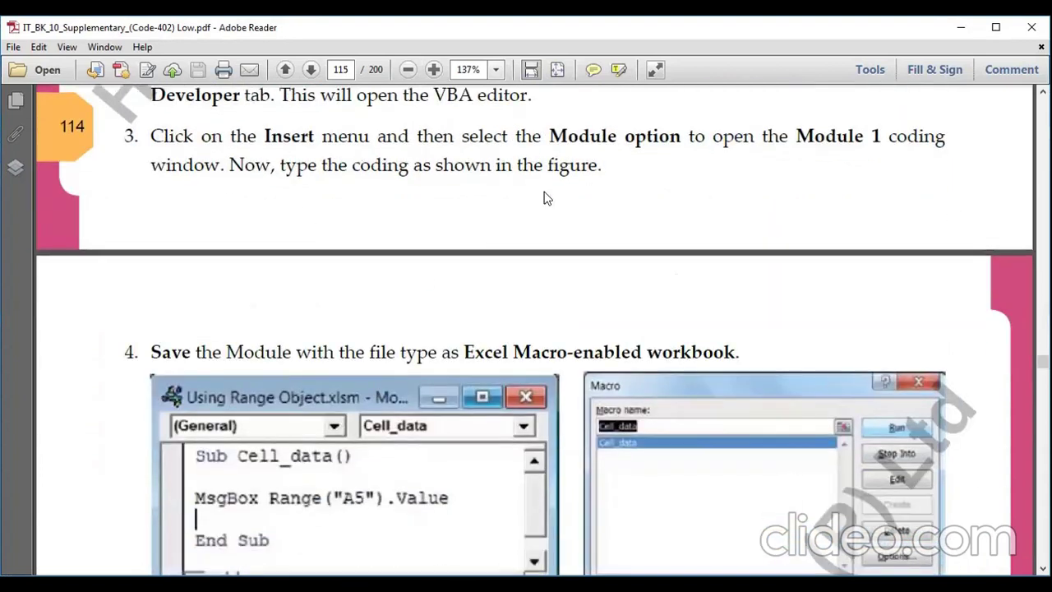
scroll(545, 199, "down", 3)
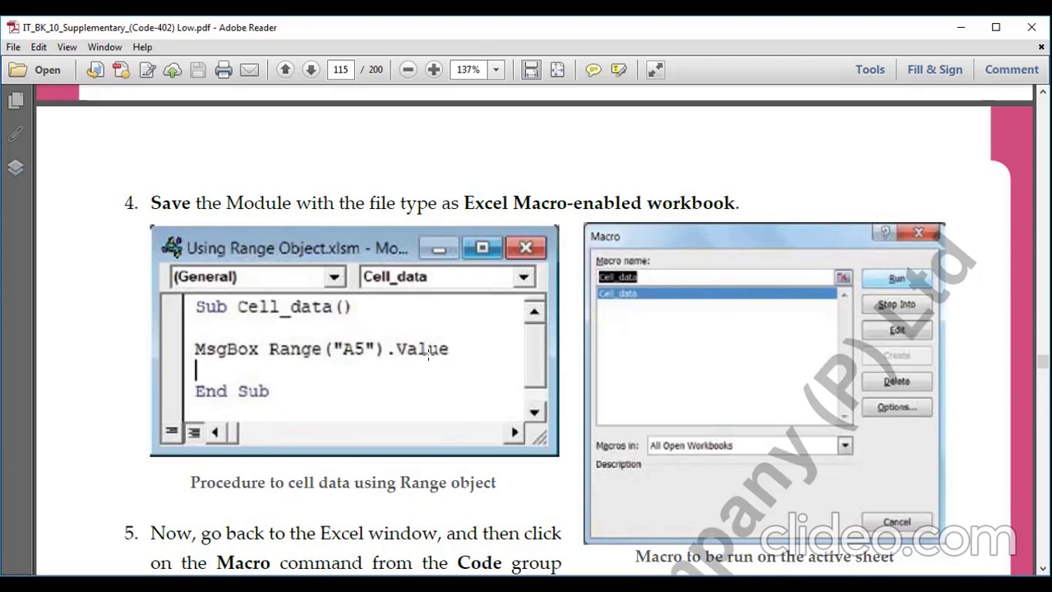
scroll(429, 354, "up", 3)
scroll(428, 355, "up", 3)
scroll(428, 358, "up", 1)
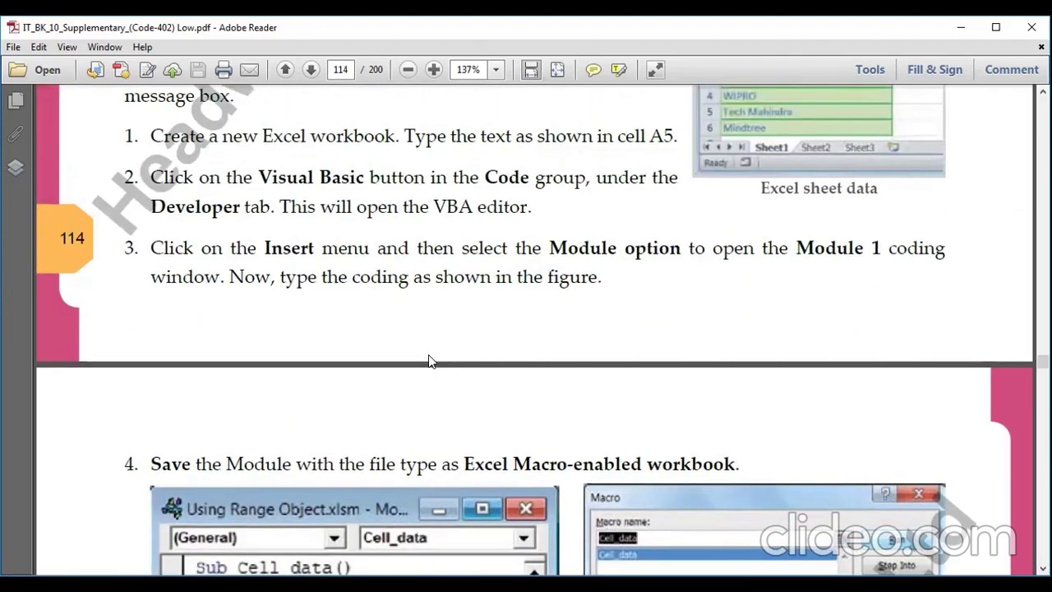
scroll(435, 348, "down", 4)
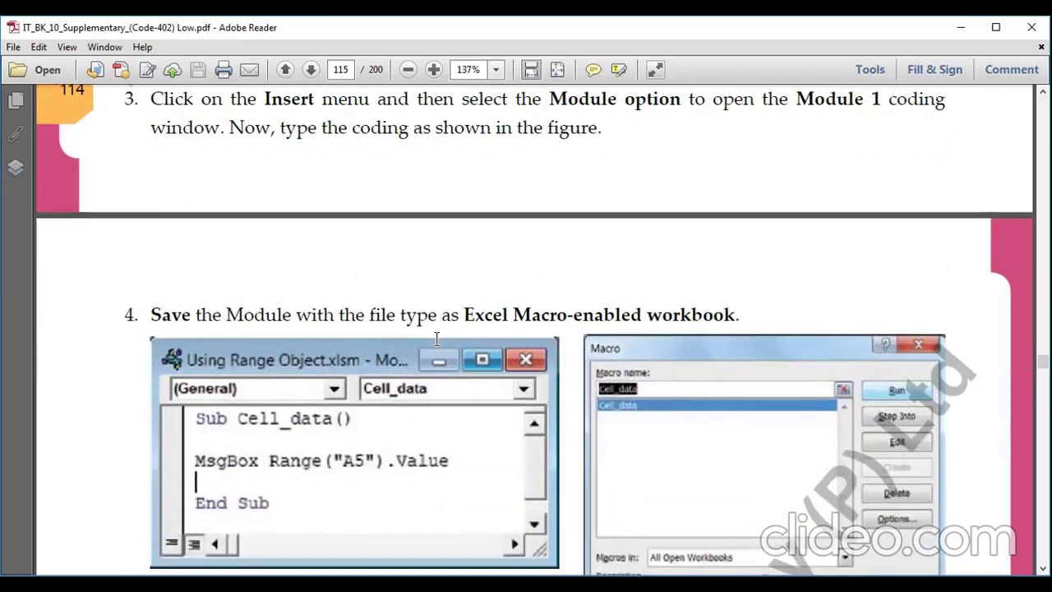
scroll(437, 341, "down", 2)
scroll(438, 340, "down", 2)
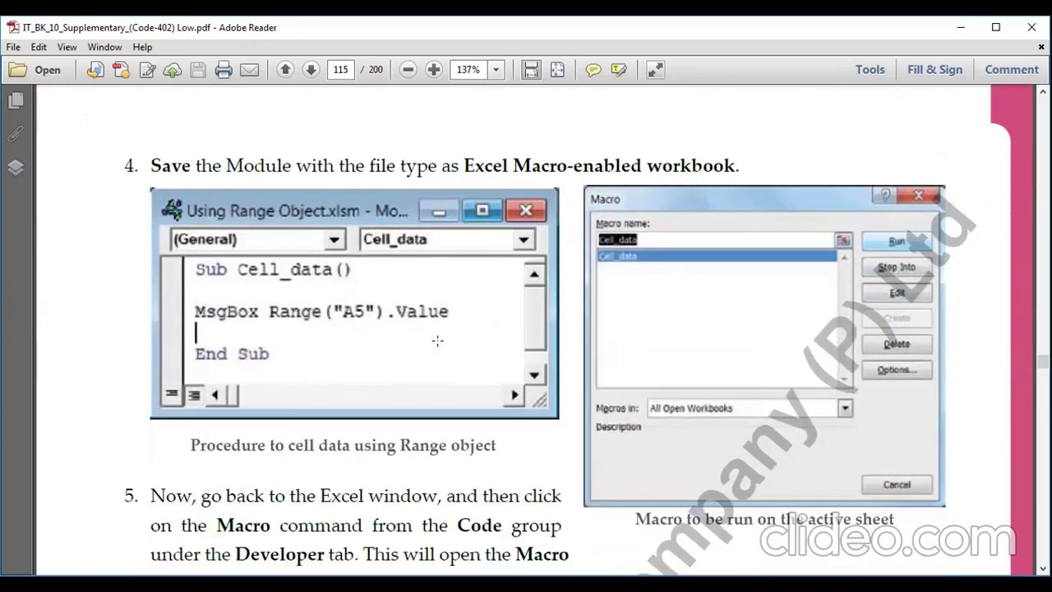
scroll(437, 340, "down", 2)
scroll(438, 340, "down", 2)
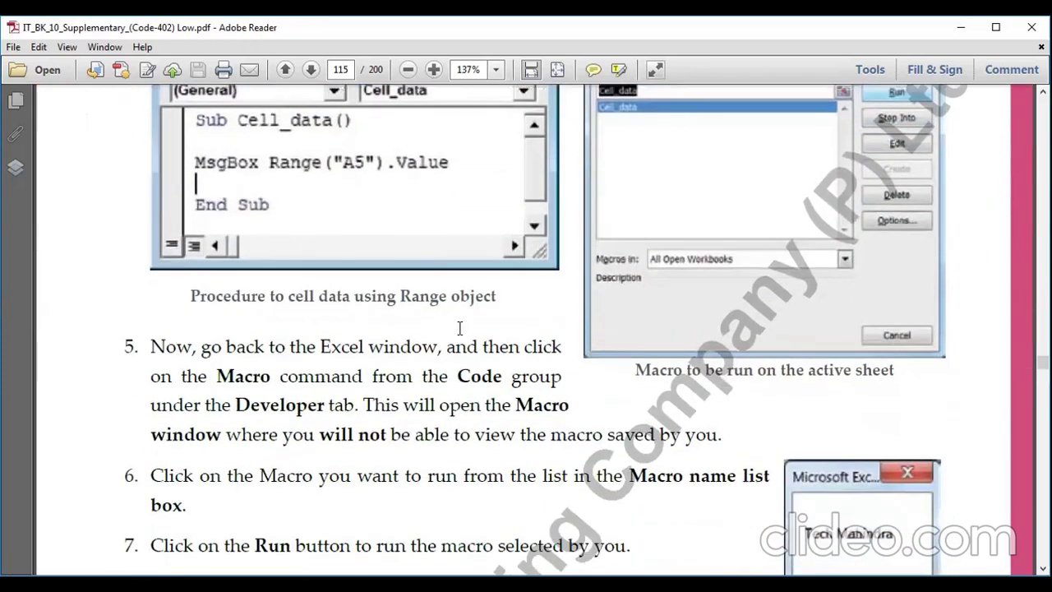
scroll(825, 362, "down", 5)
scroll(824, 362, "up", 1)
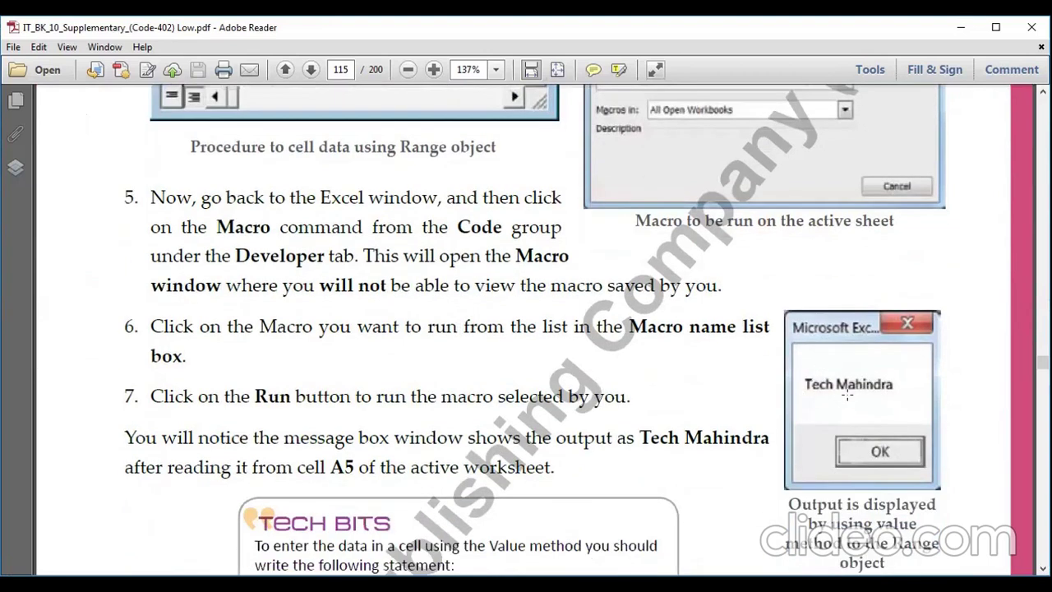
scroll(542, 280, "up", 5)
scroll(627, 305, "up", 12)
scroll(627, 305, "up", 5)
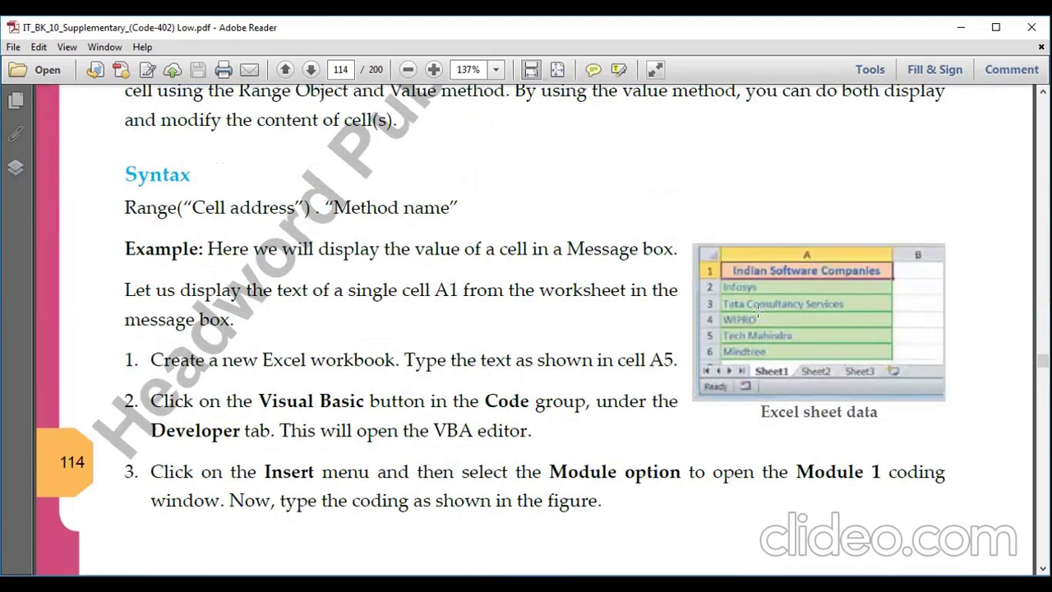
scroll(599, 327, "down", 5)
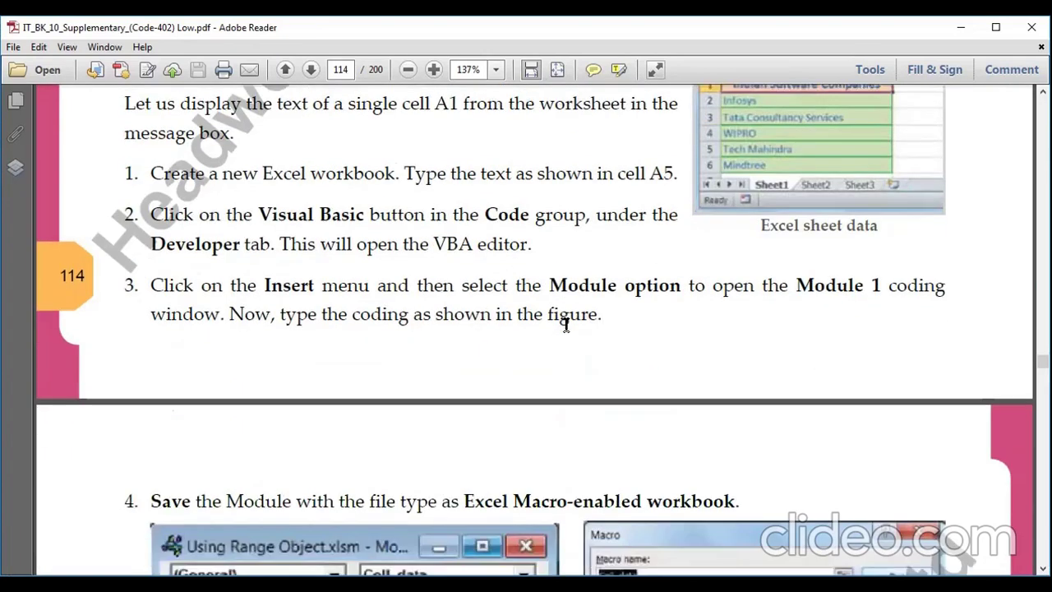
scroll(566, 325, "down", 4)
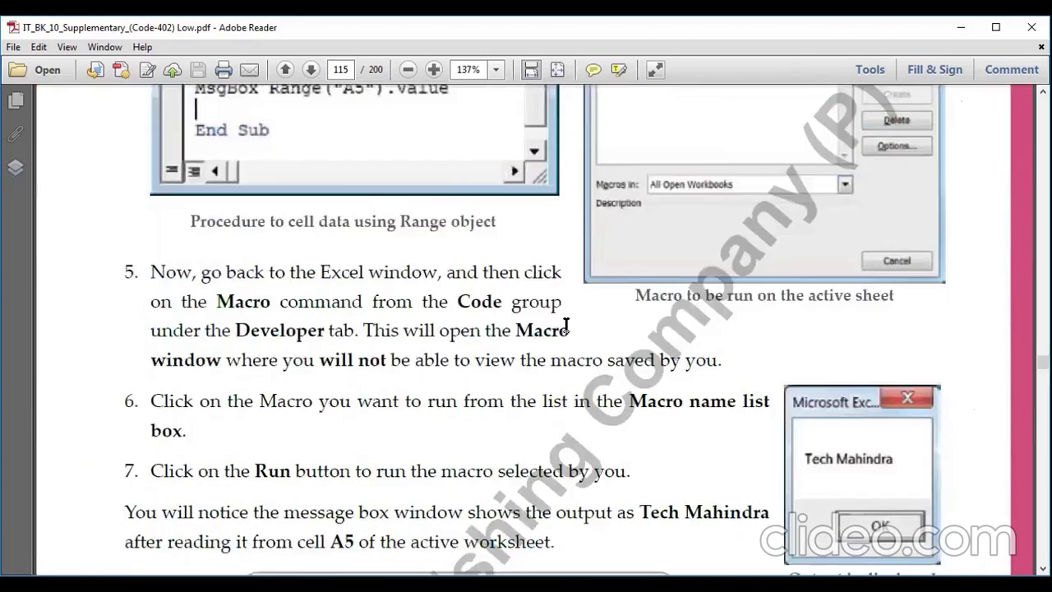
scroll(565, 328, "down", 3)
scroll(566, 328, "down", 1)
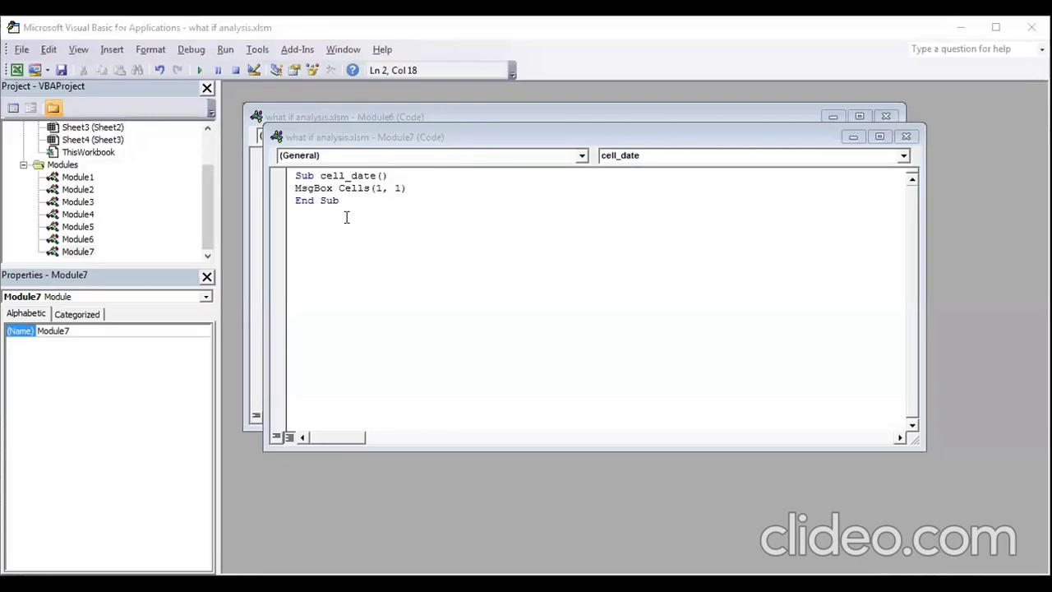
Insert Module8 and paste Module7's cell_date macro into it, closing Module6's window
left_click(361, 189)
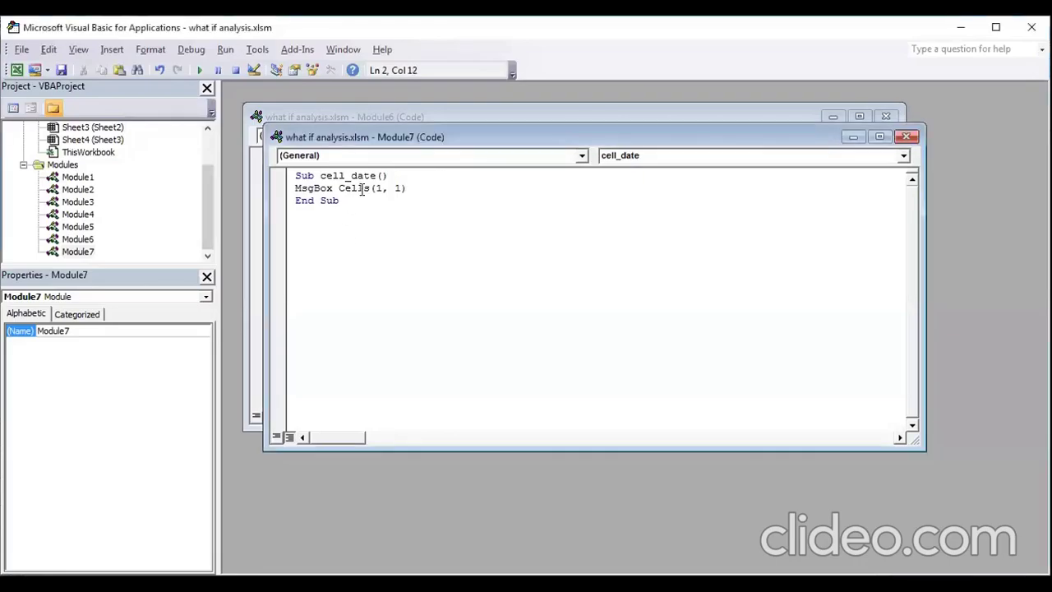
left_click(110, 49)
left_click(124, 102)
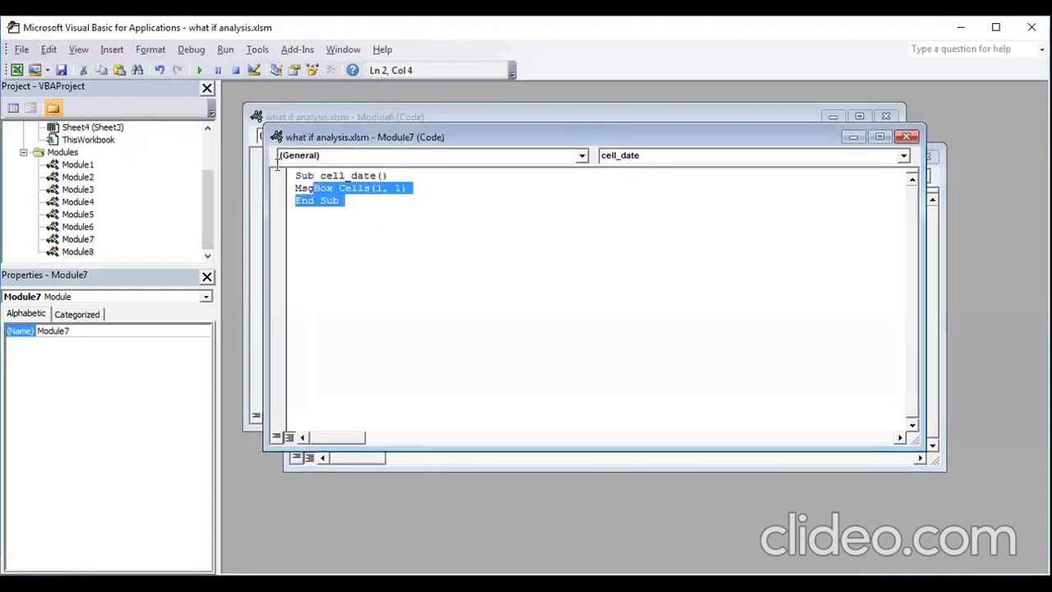
left_click_drag(408, 206, 295, 175)
key("ctrl+c")
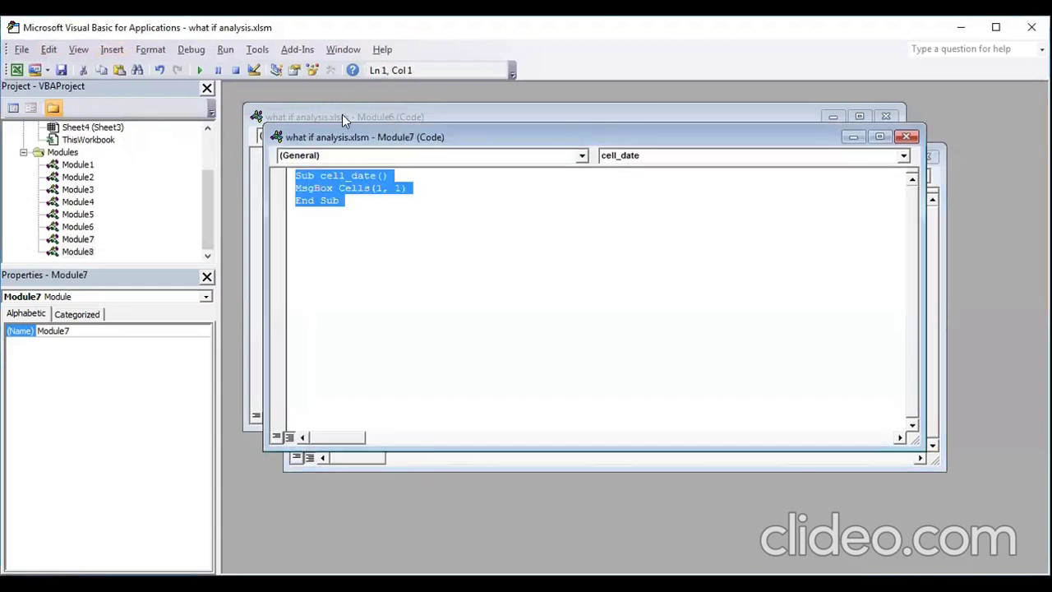
left_click(343, 118)
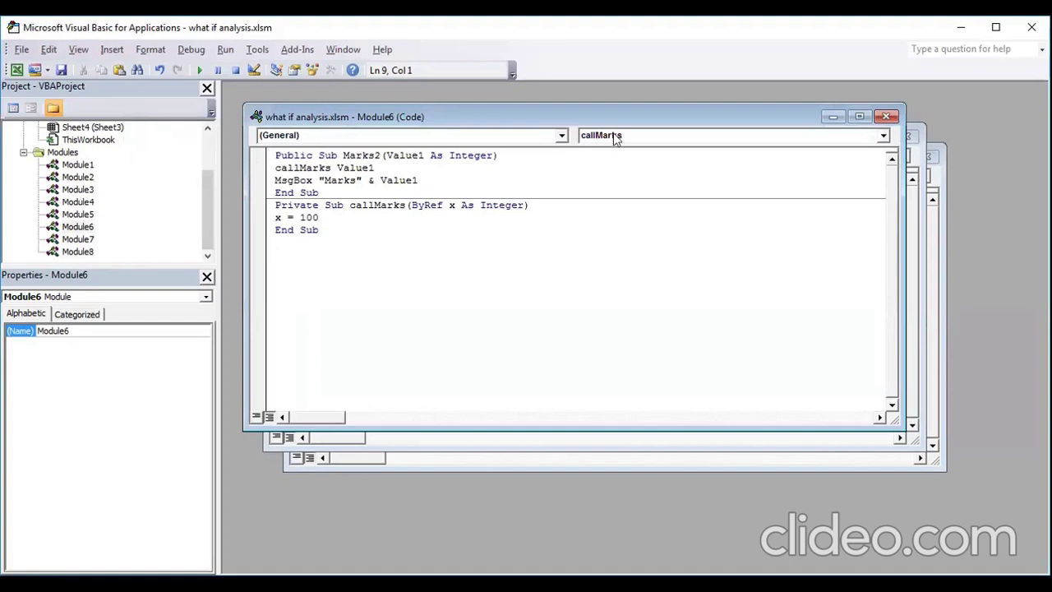
left_click_drag(566, 116, 594, 155)
left_click(918, 156)
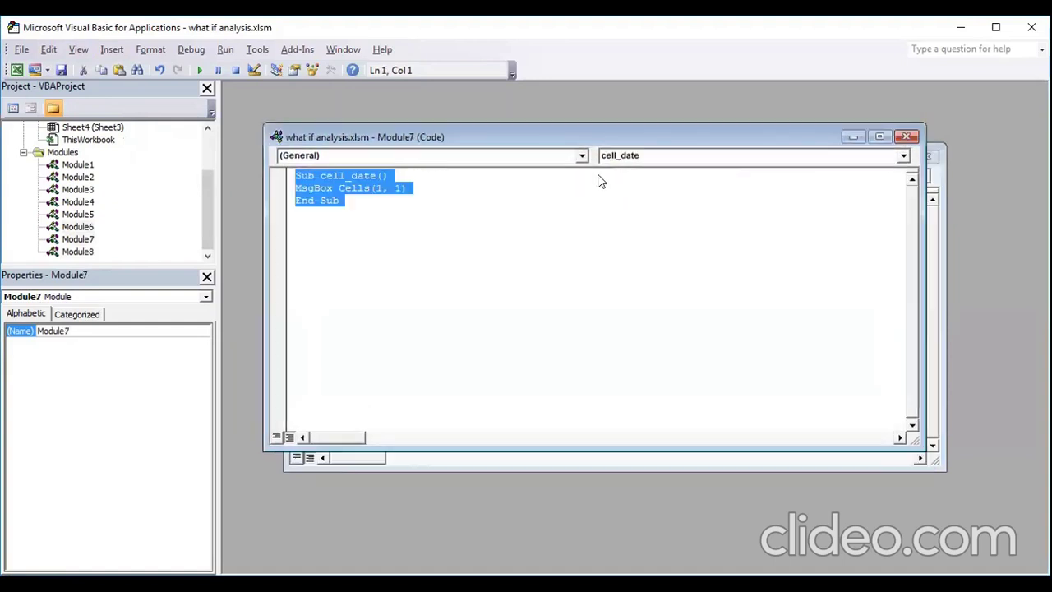
left_click_drag(502, 144, 524, 264)
left_click(517, 213)
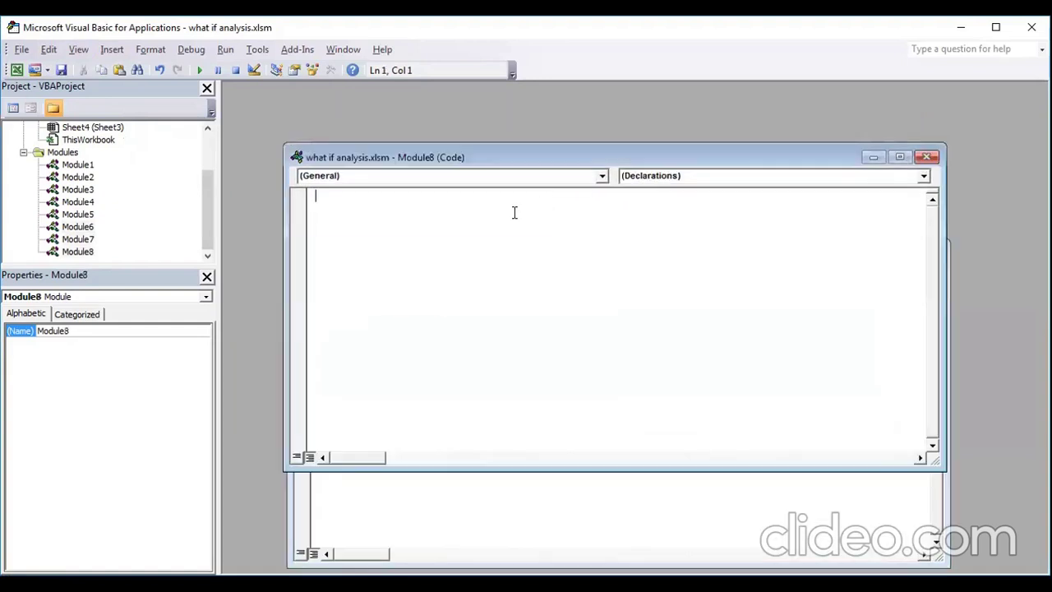
key("ctrl+v")
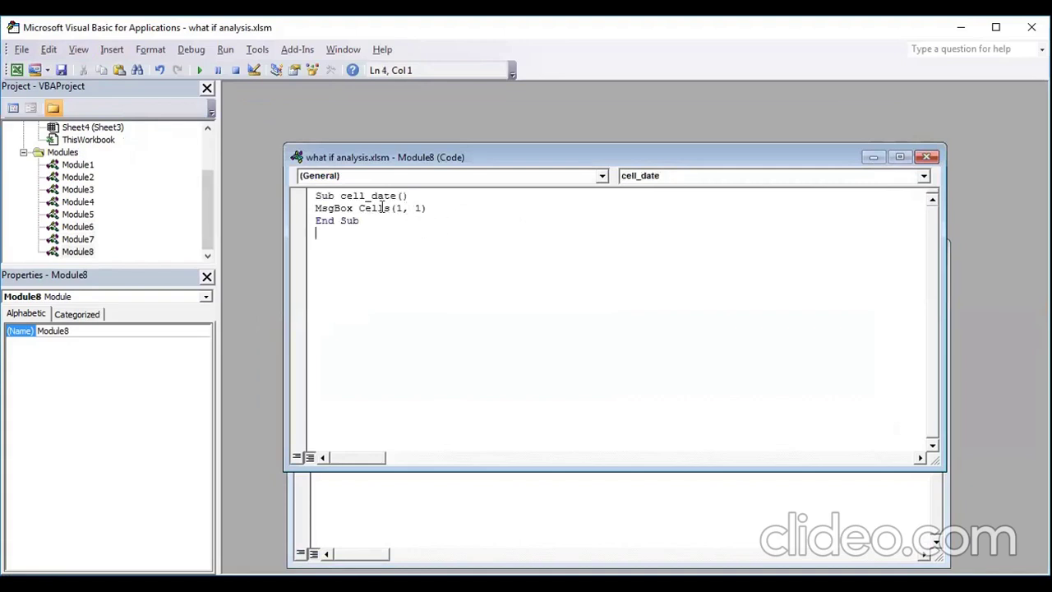
Change Cells(1, 1) on the MsgBox line to an empty Range()
left_click(360, 208)
left_click_drag(359, 208, 393, 208)
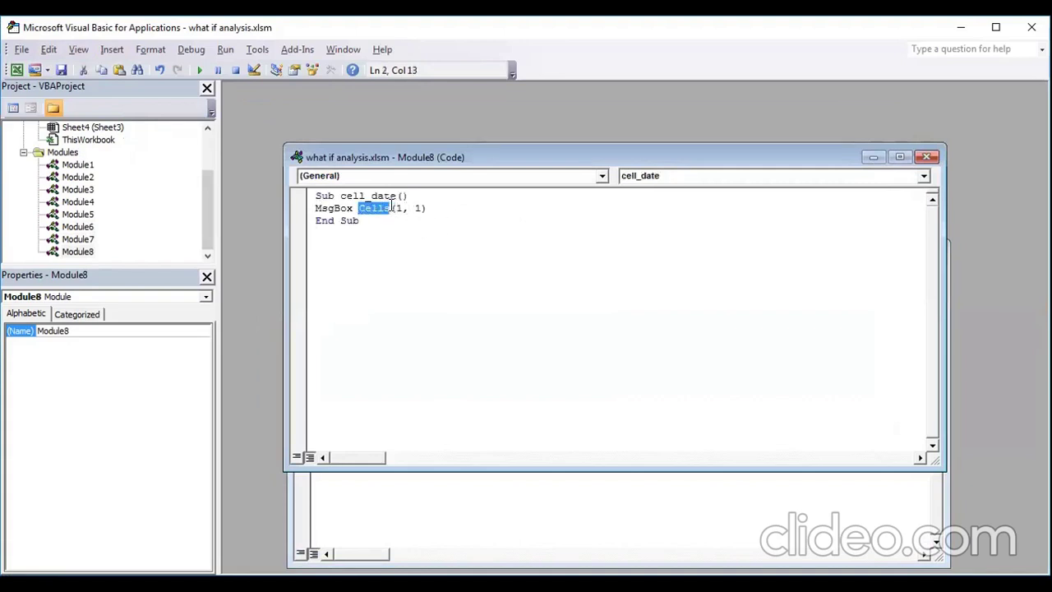
type("Range")
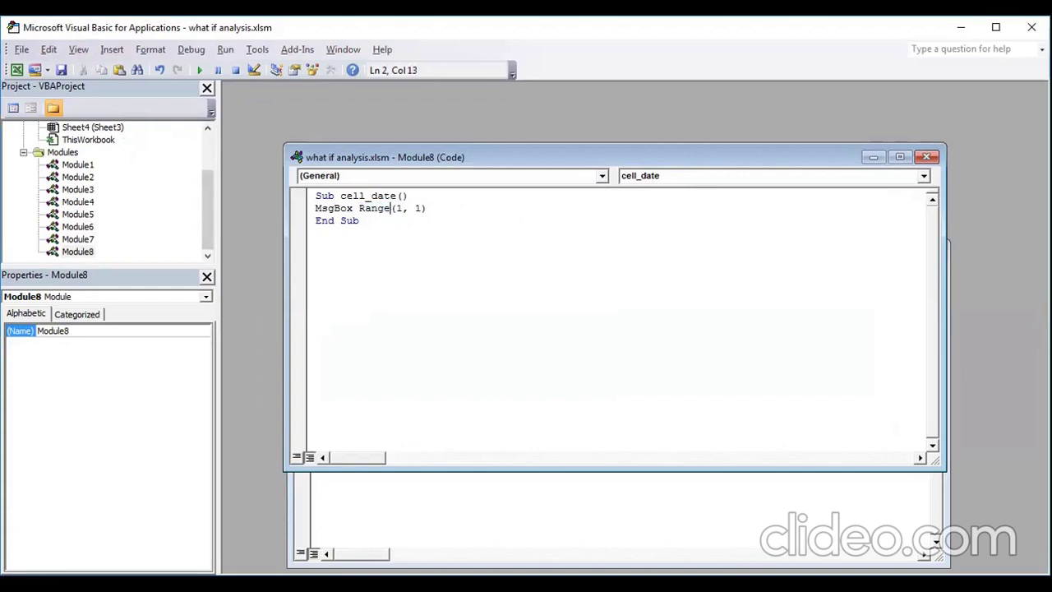
key("Right")
key("Right")
key("Left")
key("Delete")
key("Delete")
key("Delete")
key("Delete")
key("F5")
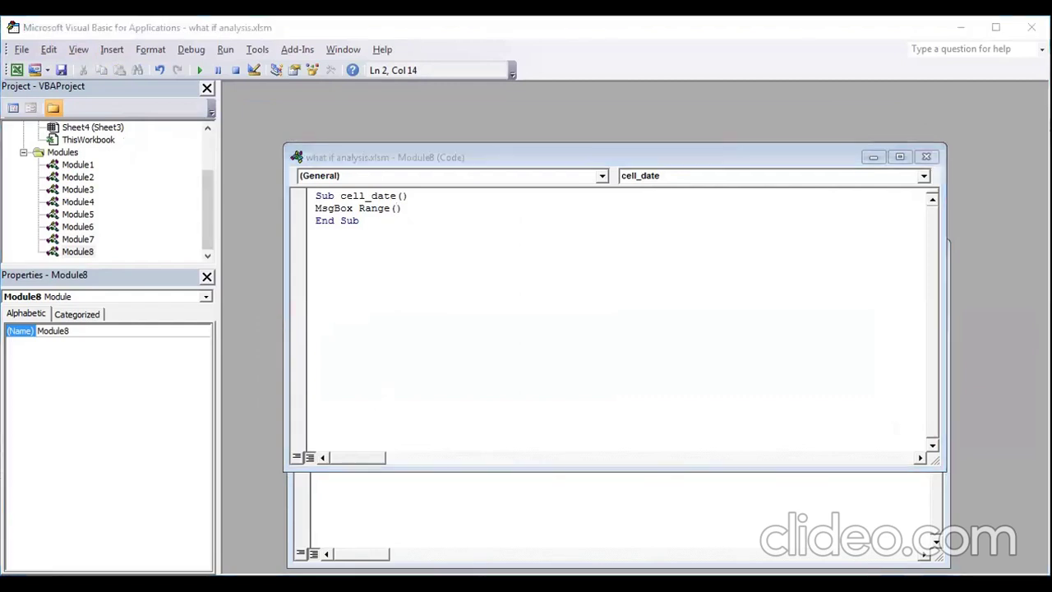
Make the message line MsgBox Range("A5").Value and remove the extra blank line
type("\"A5")
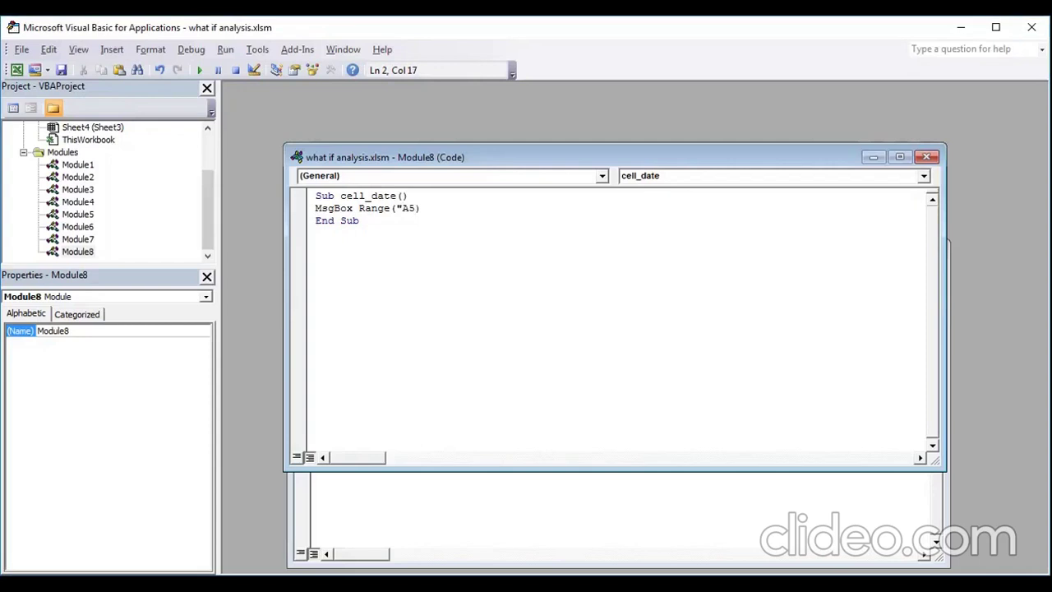
type("\"")
left_click(438, 208)
type(".Va")
key("BackSpace")
type("a")
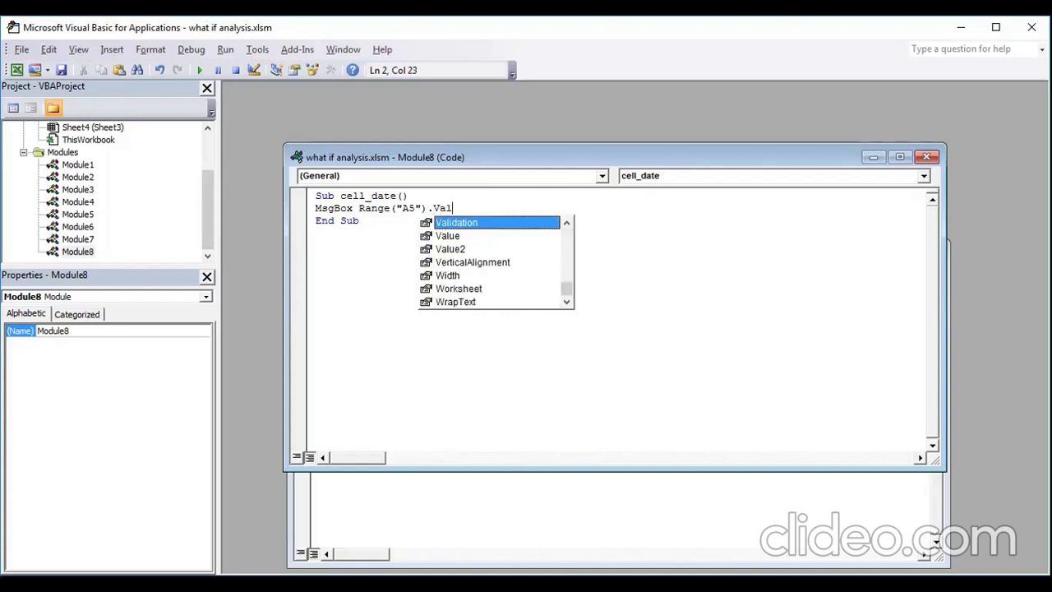
type("lue")
key("Return")
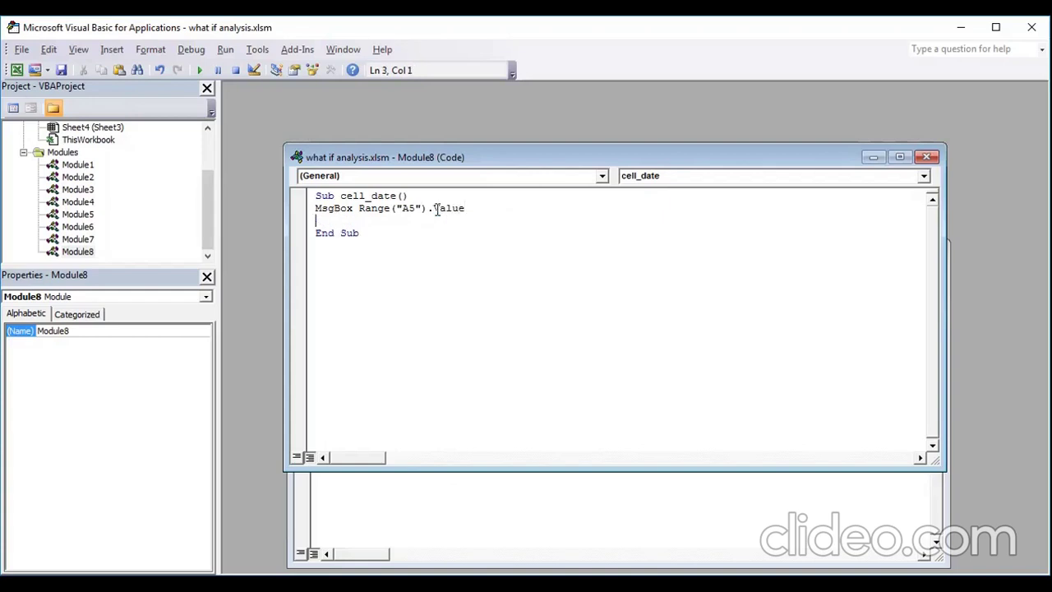
key("Delete")
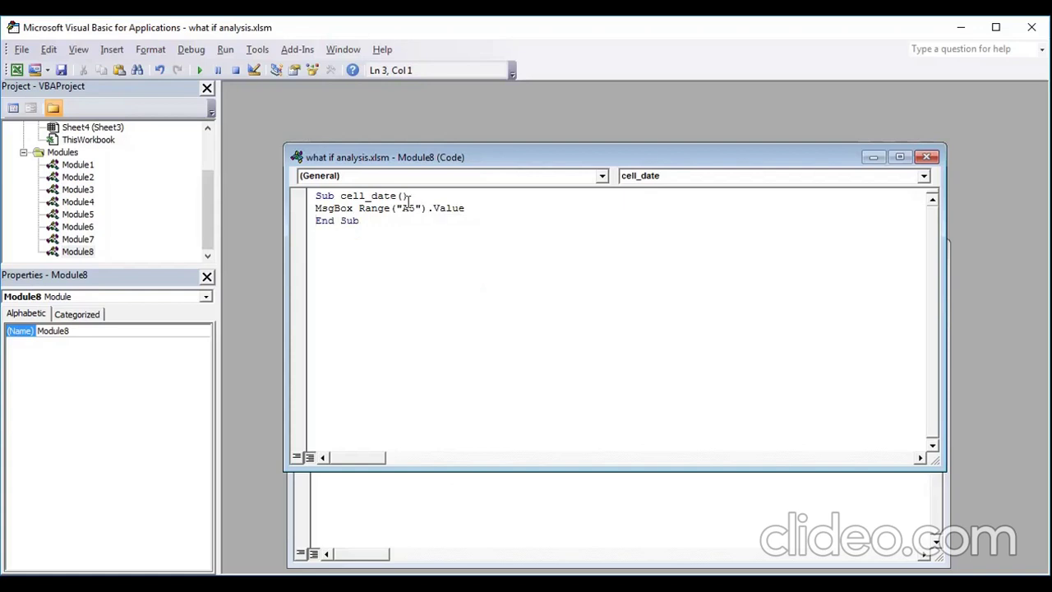
Rename the macro from cell_date to cell_data1
left_click(393, 195)
type("a")
type("1")
Save the module, then enter a student's name in cell A5
left_click(61, 70)
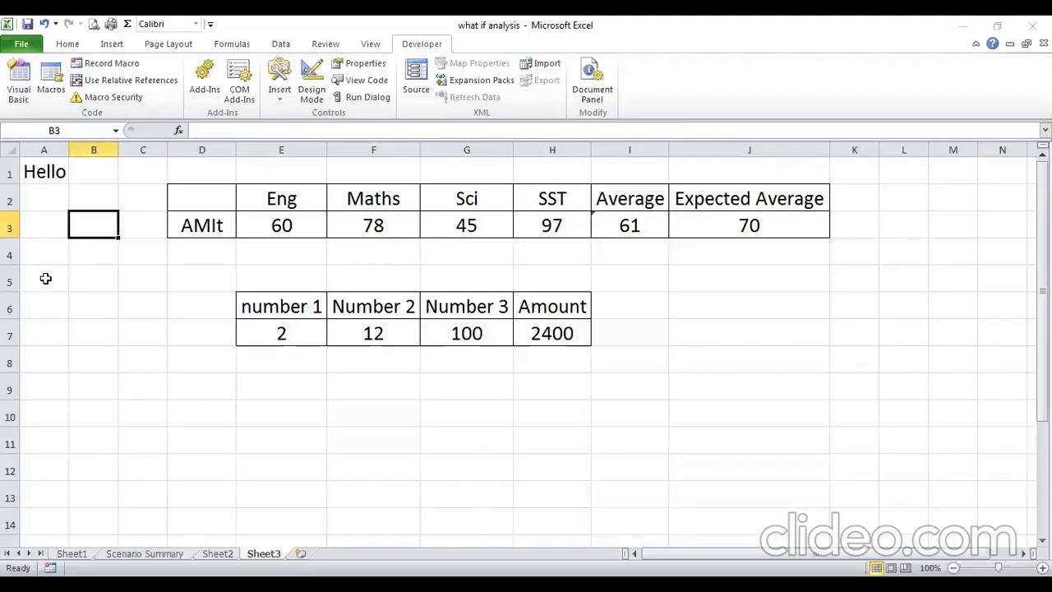
left_click(41, 202)
left_click(47, 282)
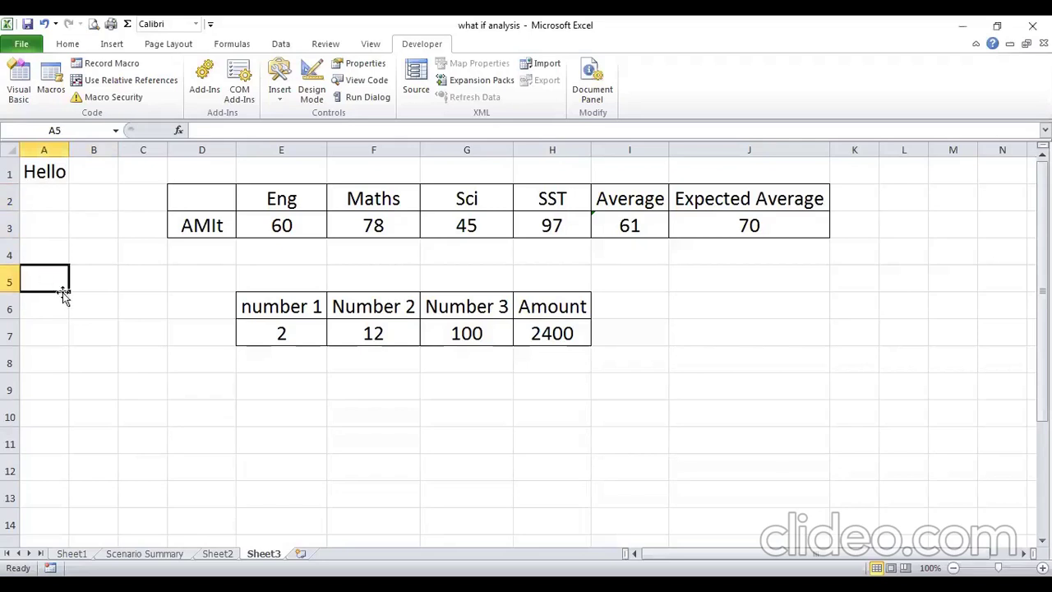
type("Ami")
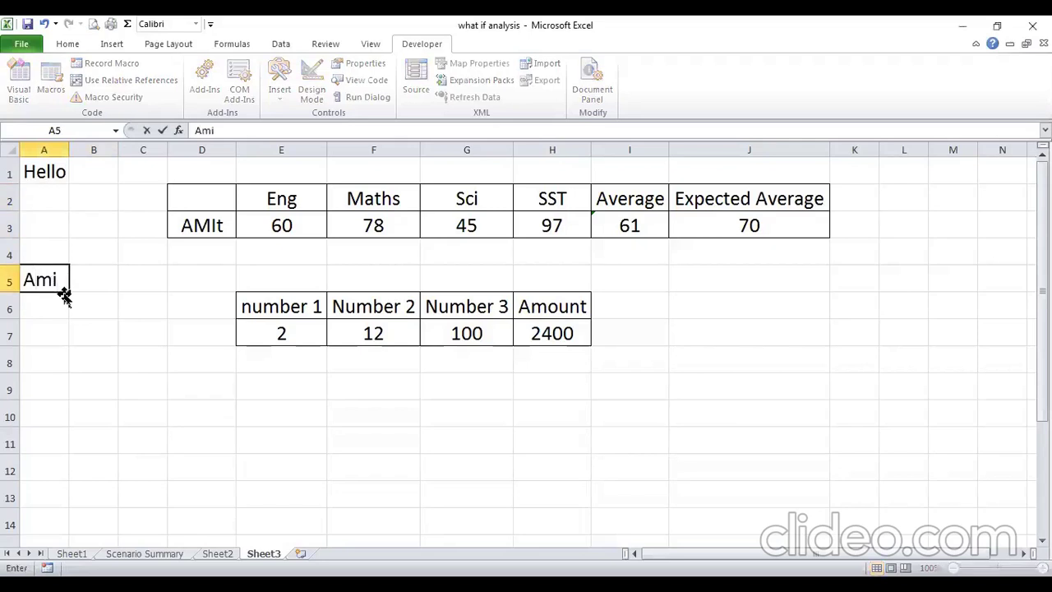
type("t")
key("Return")
Enter another student's name in cell A4
left_click(63, 291)
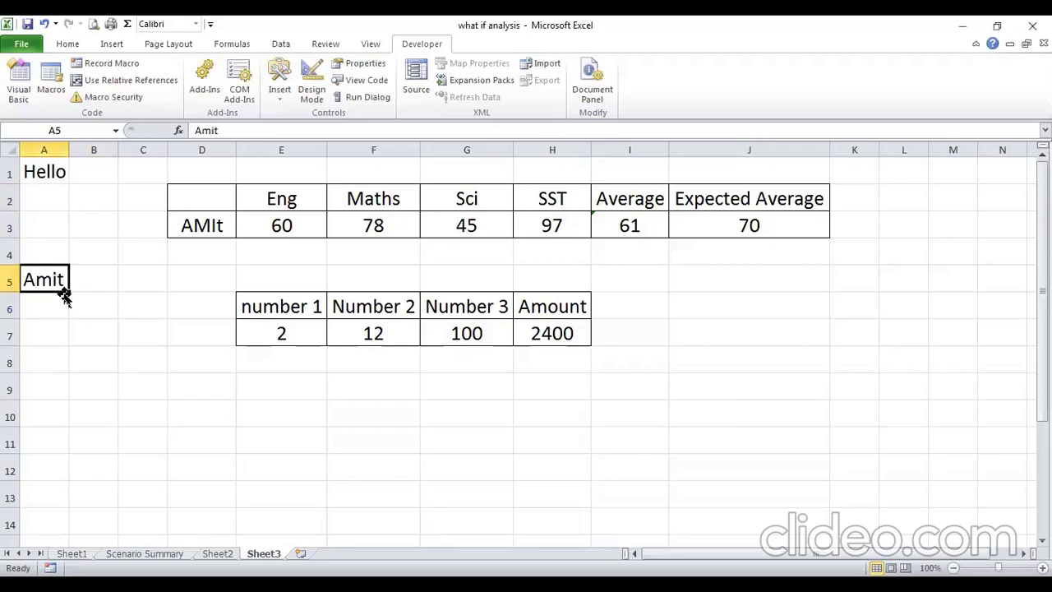
key("Up")
type("As")
key("BackSpace")
type("jay")
key("Return")
Fill Hello from A1 down through A3, then reselect cell A5
left_click(56, 171)
left_click_drag(69, 185, 69, 234)
left_click(102, 300)
left_click(42, 316)
left_click(35, 283)
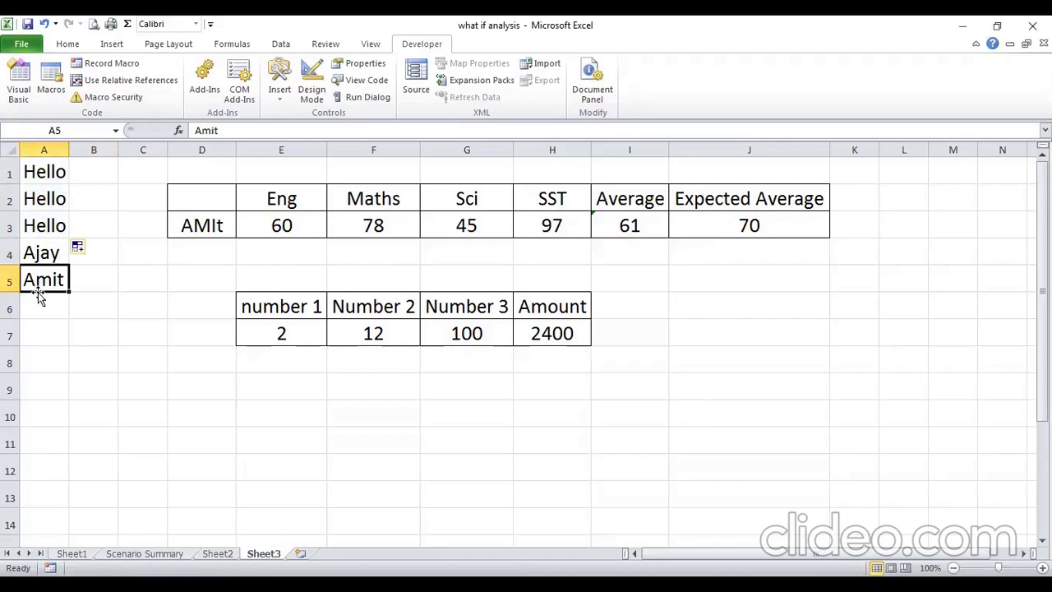
Run the cell_data1 macro from the Macros list and dismiss its message showing cell A5's name
left_click(51, 82)
left_click(489, 208)
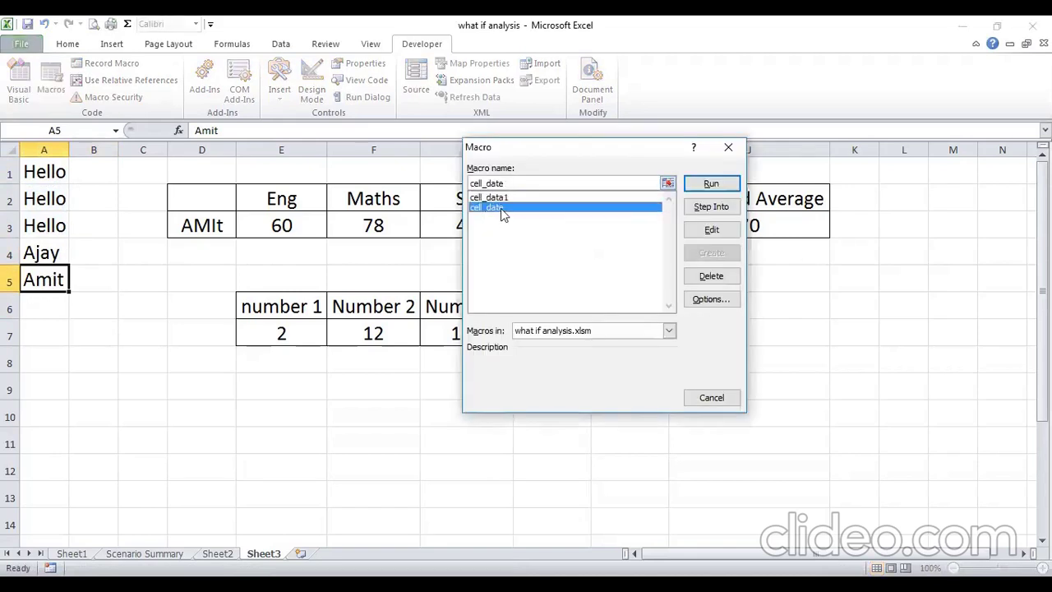
left_click(524, 199)
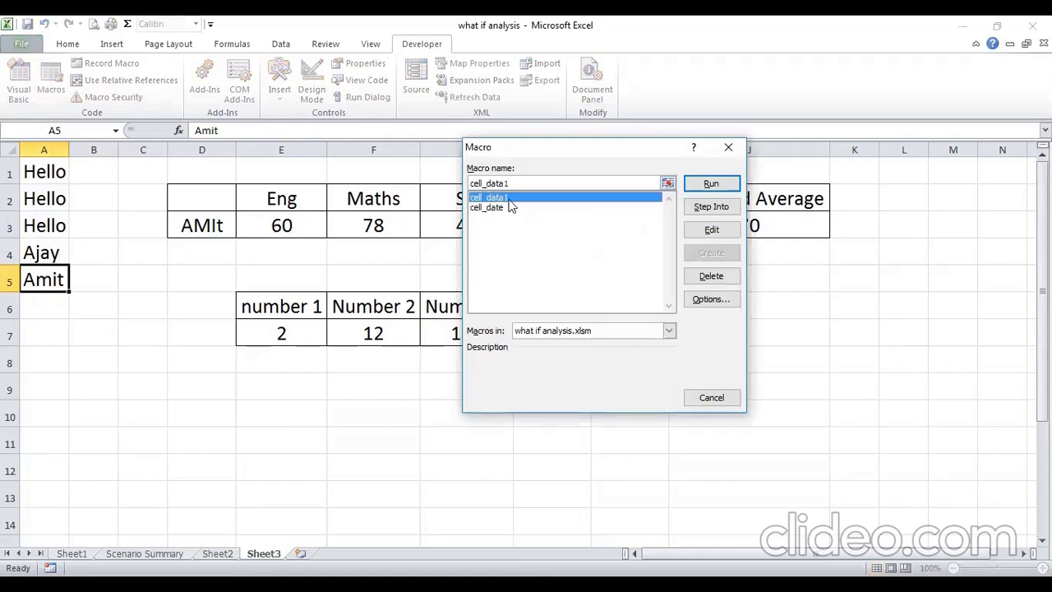
left_click(709, 183)
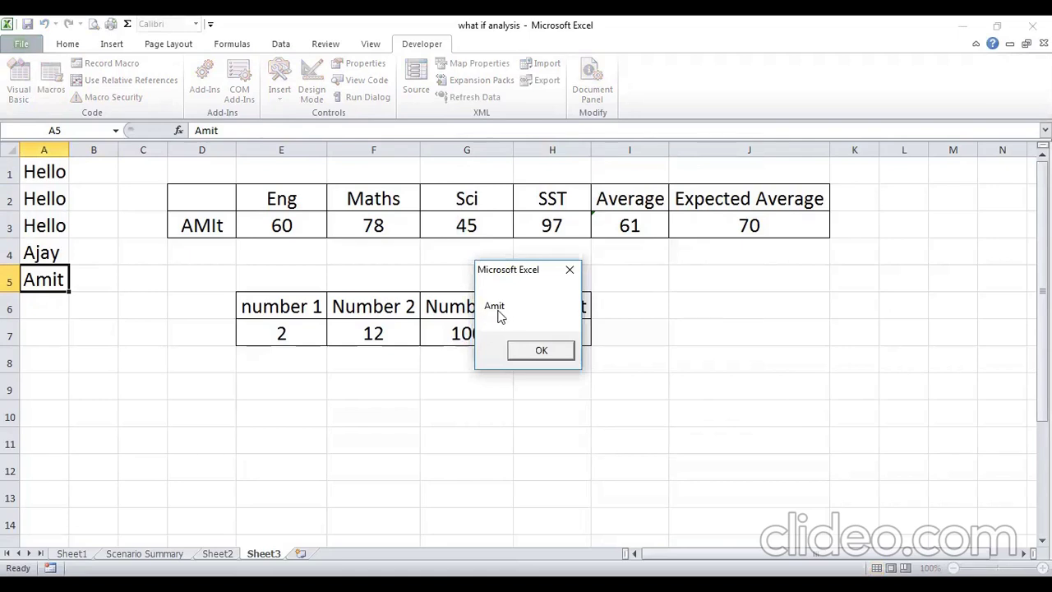
left_click(542, 350)
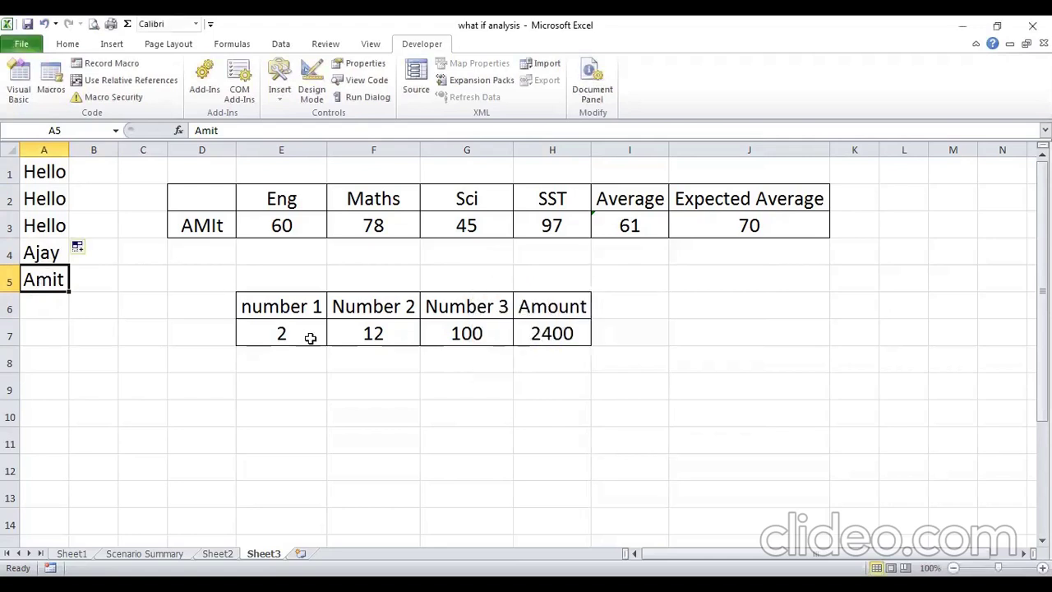